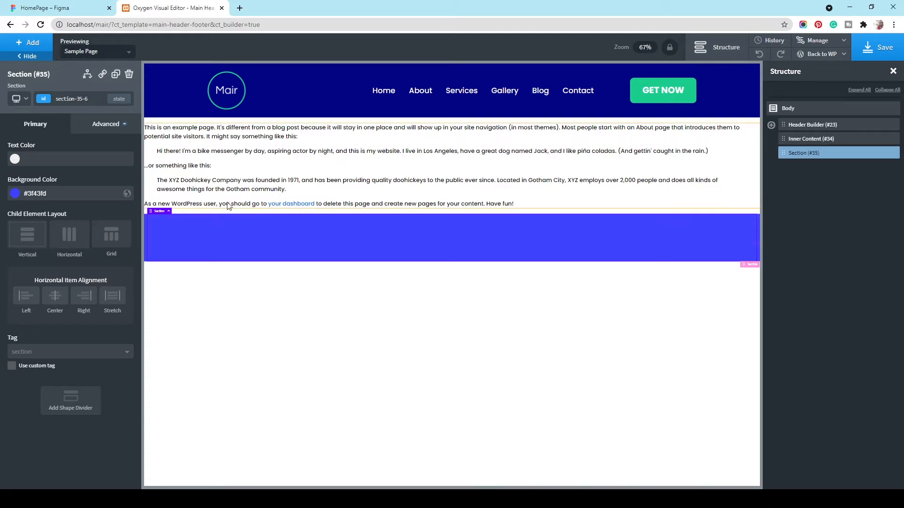
- Switch to Figma and look over the HomePage design from the hero frame down to the Features frame
left_click(63, 5)
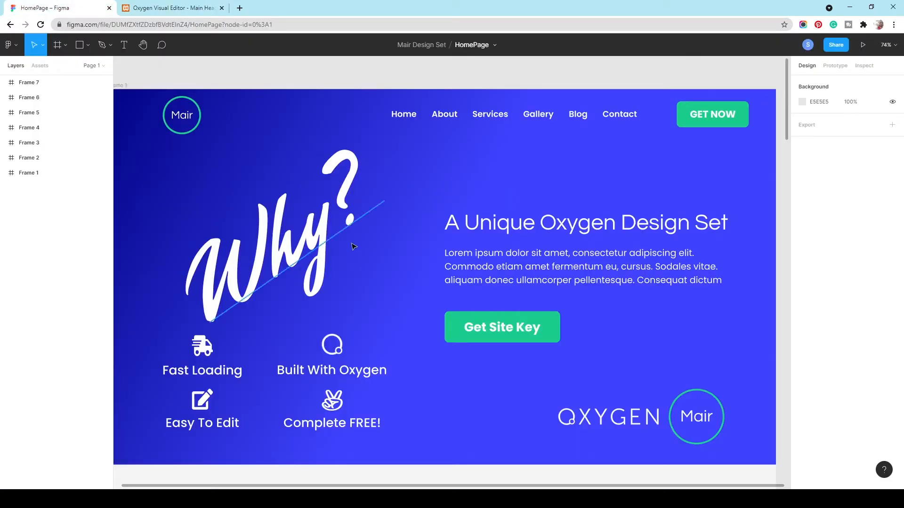
scroll(393, 269, "down", 10)
scroll(375, 321, "up", 10)
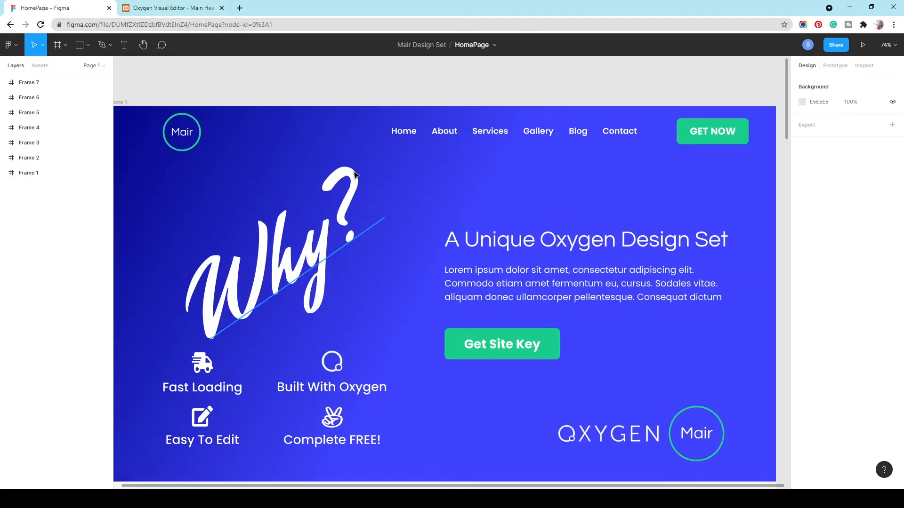
scroll(377, 212, "down", 10)
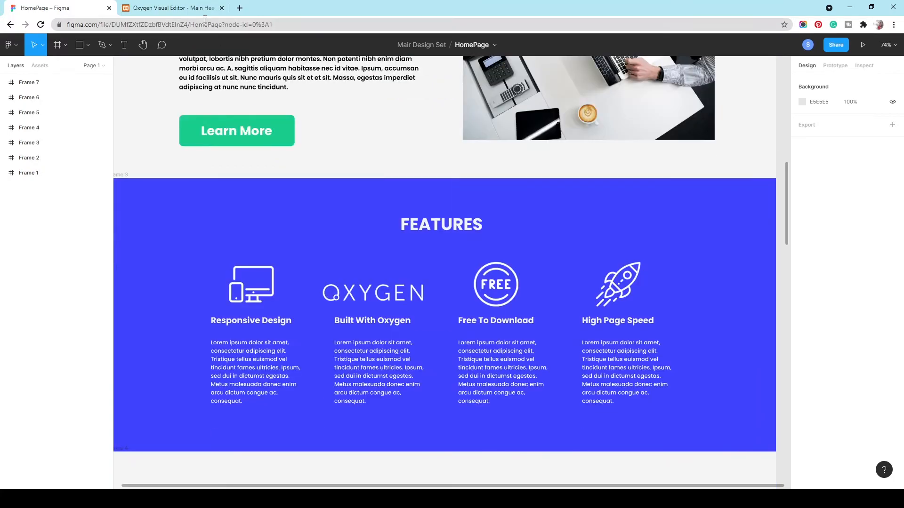
- Switch to the Oxygen editor, center the blue section's child items horizontally, and add a Link Wrapper inside it
left_click(176, 9)
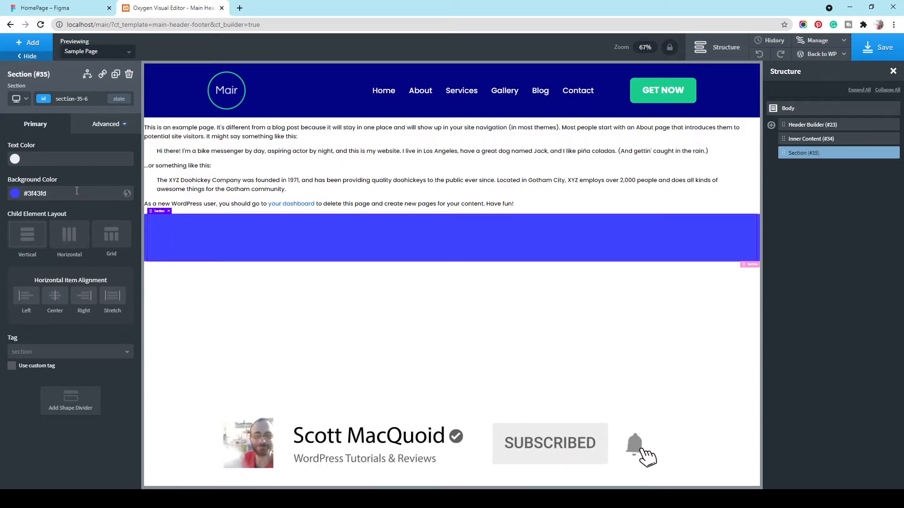
left_click(53, 302)
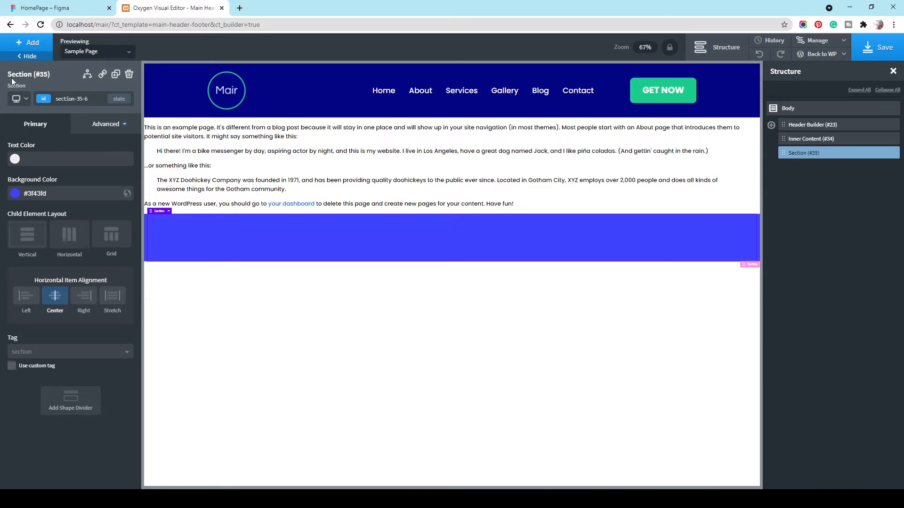
left_click(18, 45)
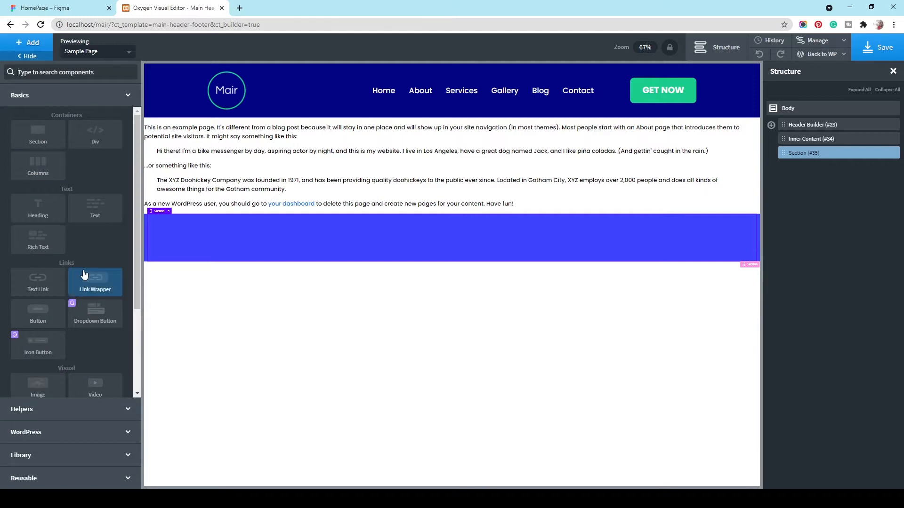
scroll(105, 240, "down", 3)
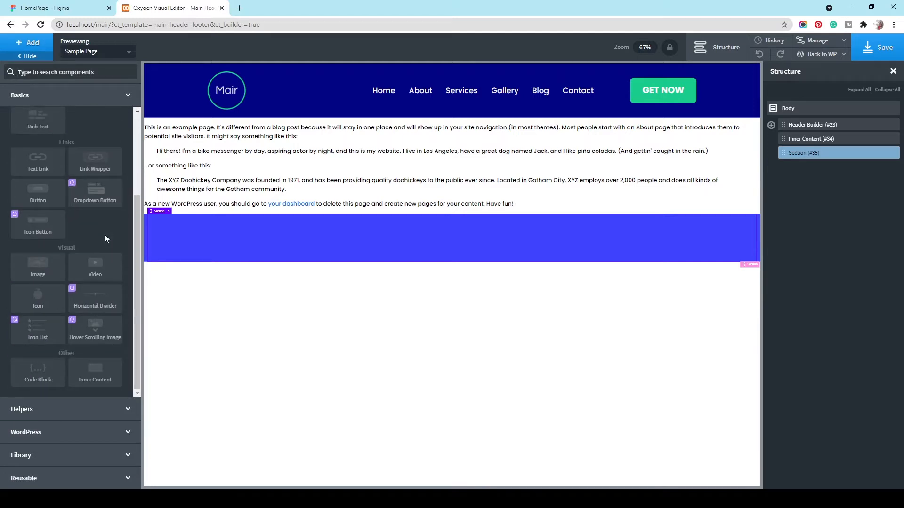
scroll(104, 234, "up", 3)
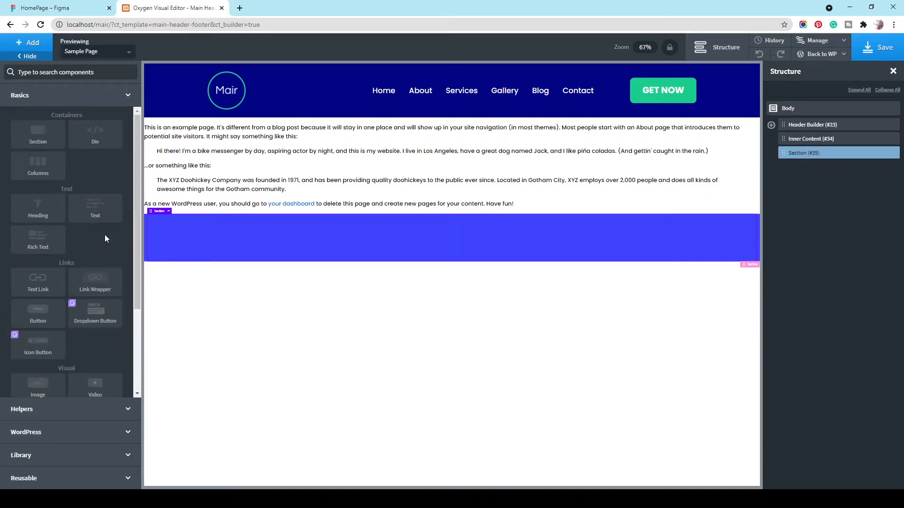
left_click(97, 282)
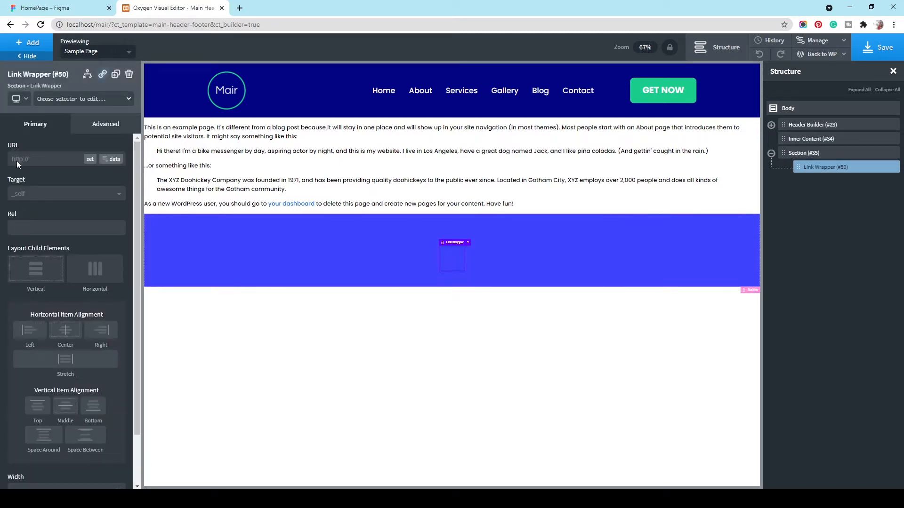
left_click(50, 157)
- Add an image inside the link wrapper and choose Logo-Hero.png from the media library as its source
left_click(32, 44)
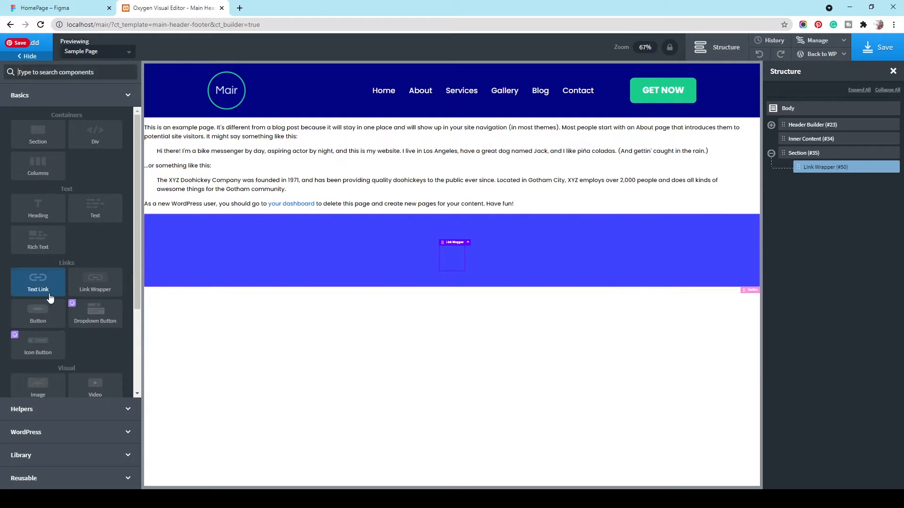
left_click(41, 395)
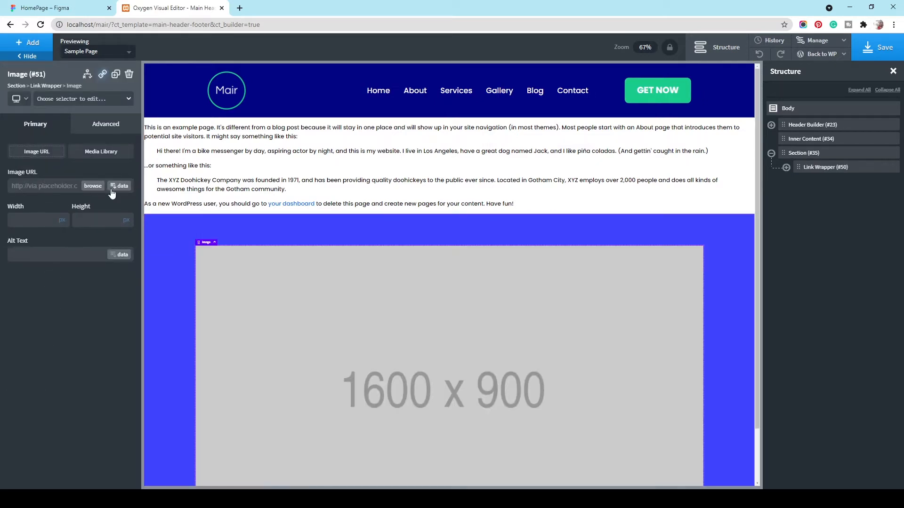
left_click(101, 154)
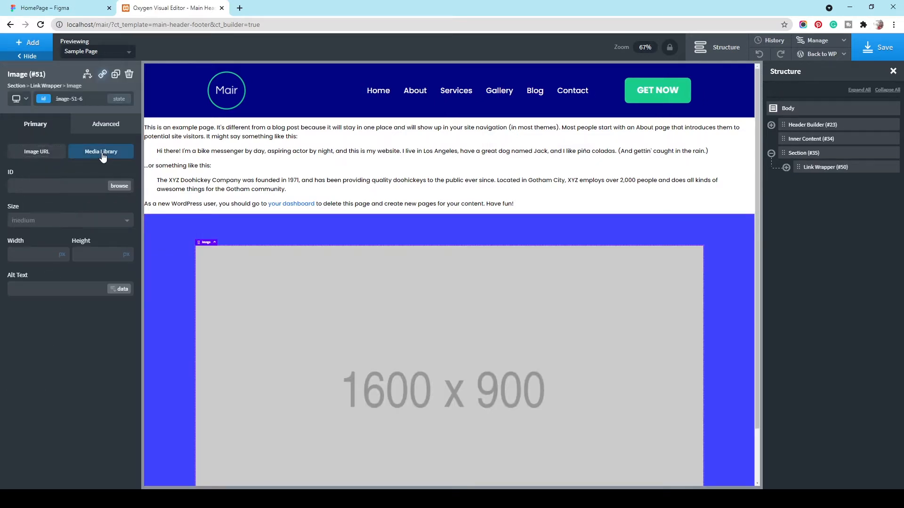
left_click(119, 185)
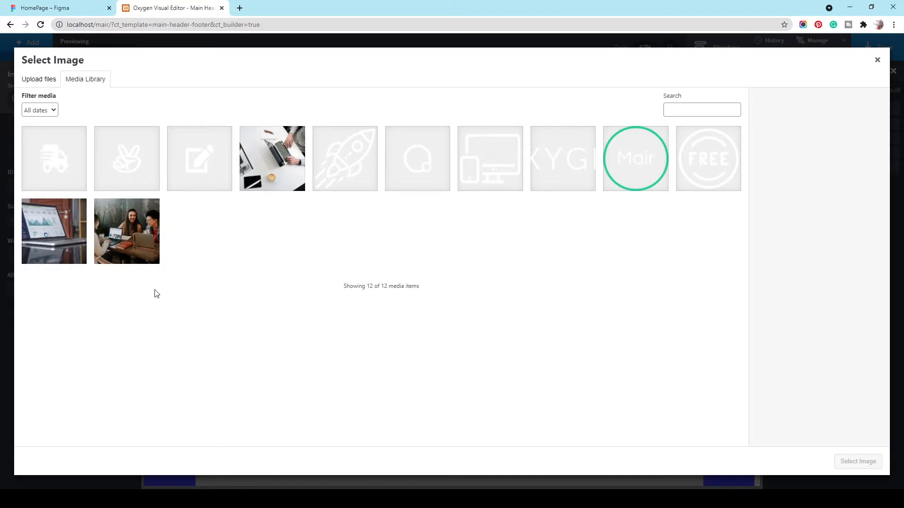
left_click(619, 179)
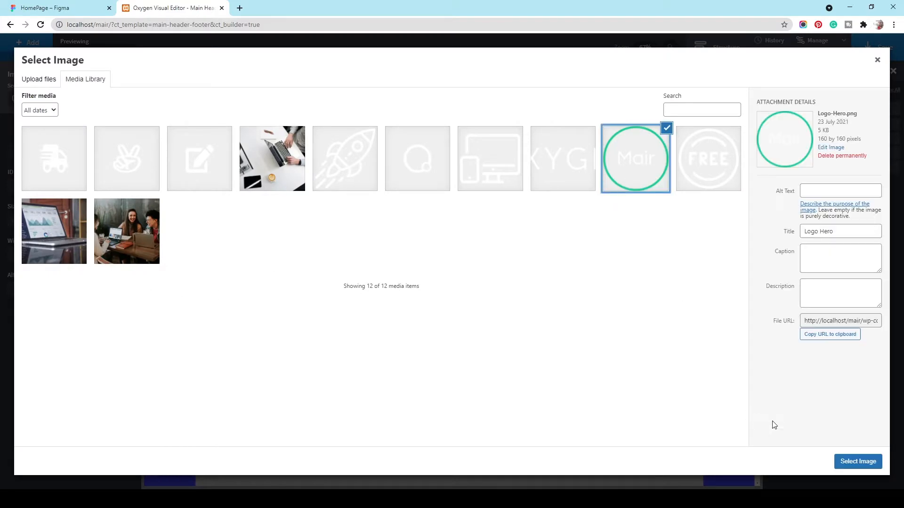
left_click(858, 463)
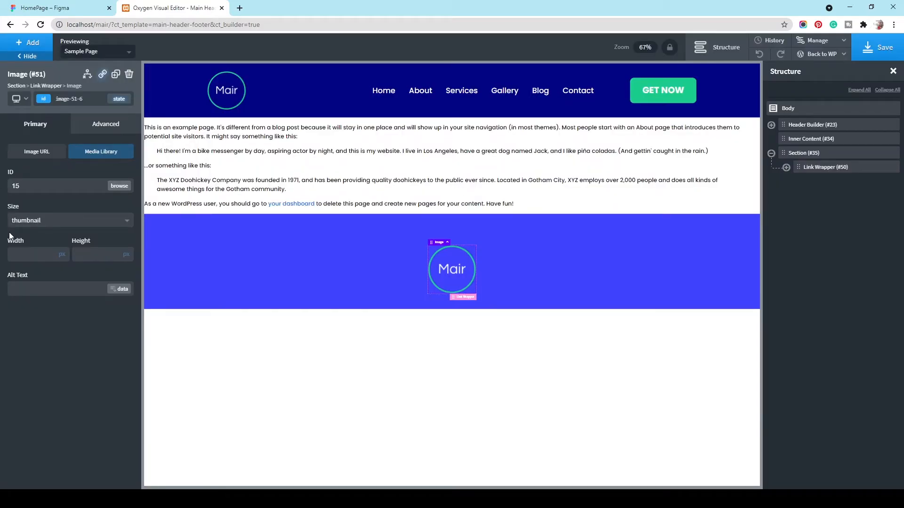
- Set the logo image's width and height to 150 px each
type("150")
left_click(111, 253)
type("150")
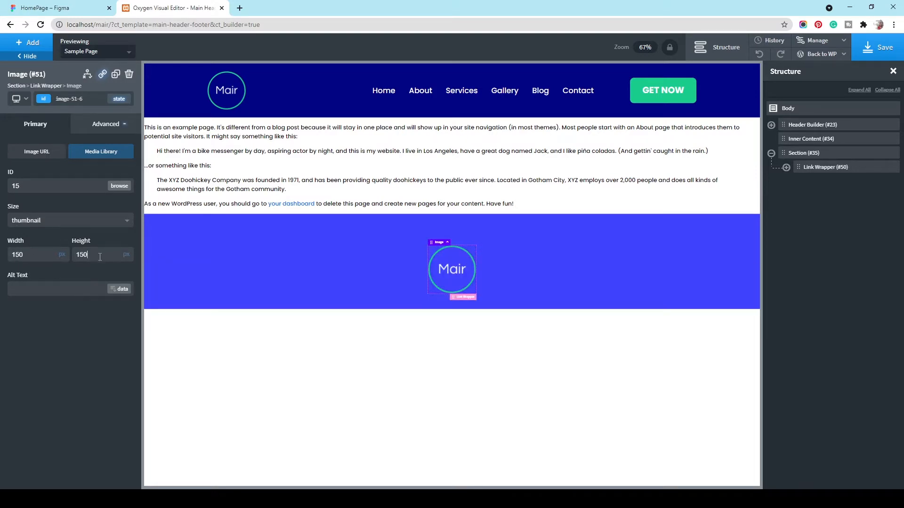
- Switch to Figma and copy the "Mair Oxygen Design Set" text below the logo in the Frame 7 footer
left_click(56, 6)
left_click_drag(789, 183, 802, 434)
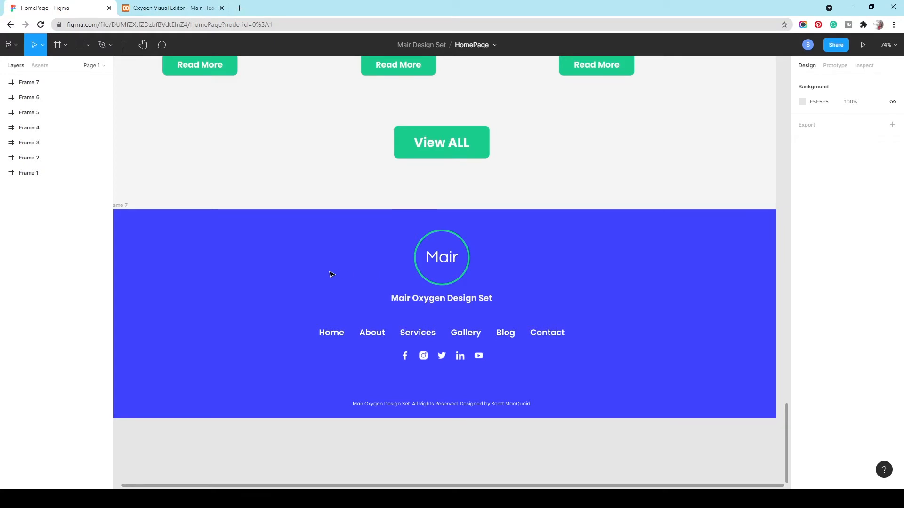
double_click(435, 299)
key("ctrl+c")
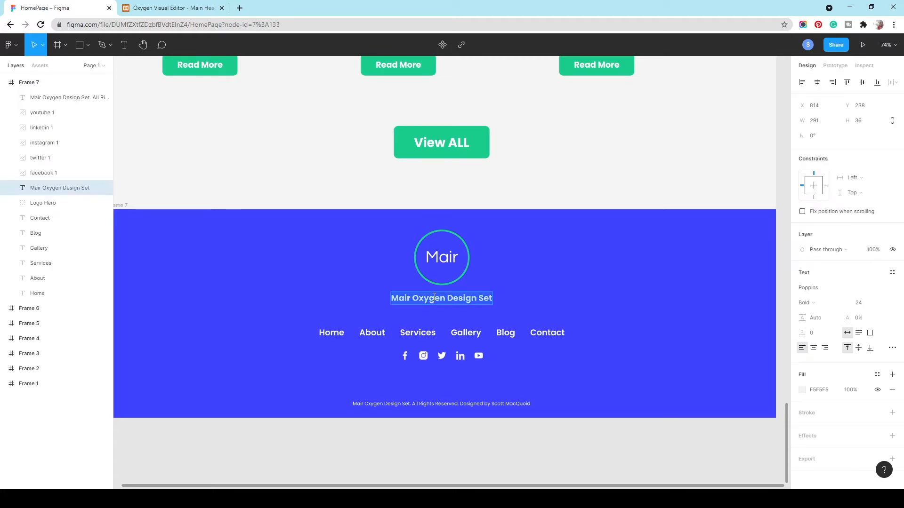
left_click(258, 197)
key("shift+r")
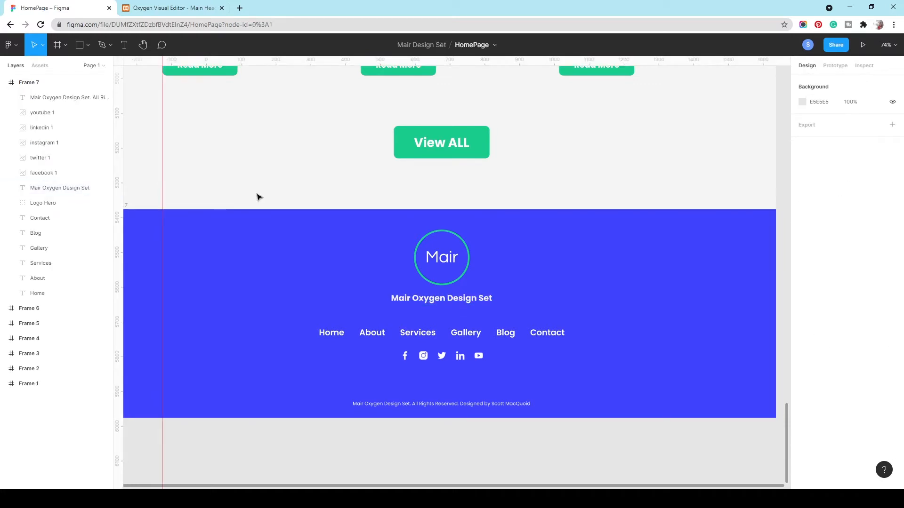
- In Oxygen, add a Text element under the logo reading "Mair Oxygen Design Set" and color it with the white global color Bg
left_click(174, 8)
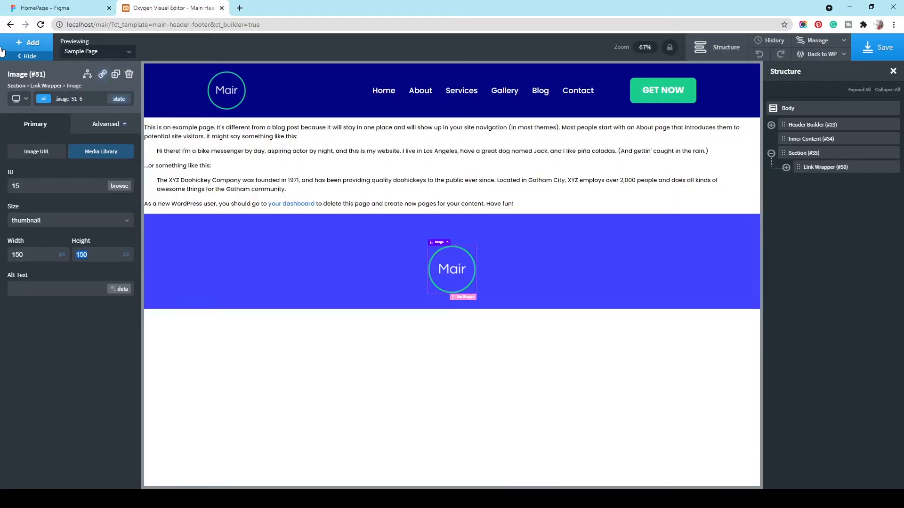
left_click(22, 45)
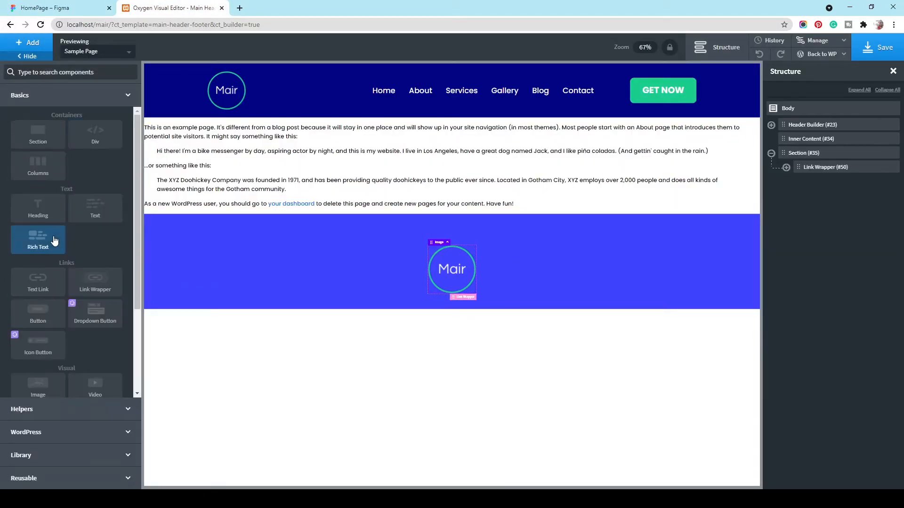
left_click(89, 216)
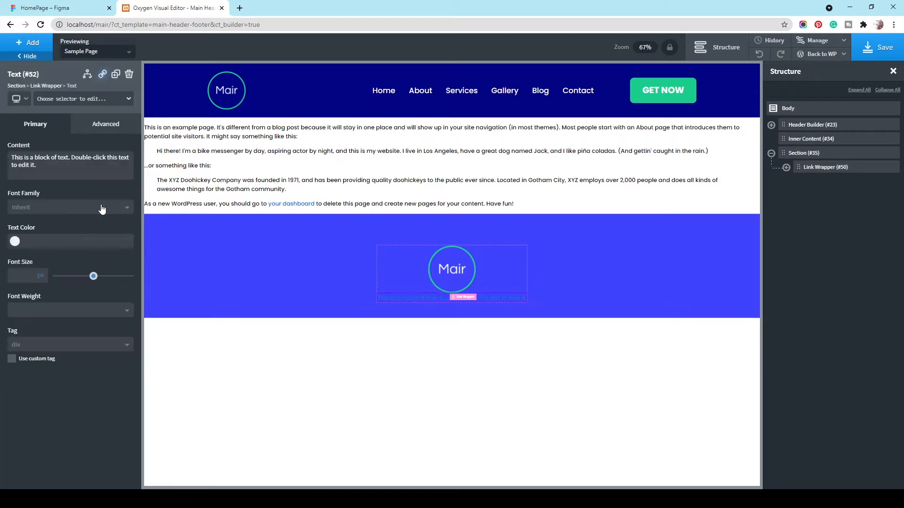
triple_click(46, 165)
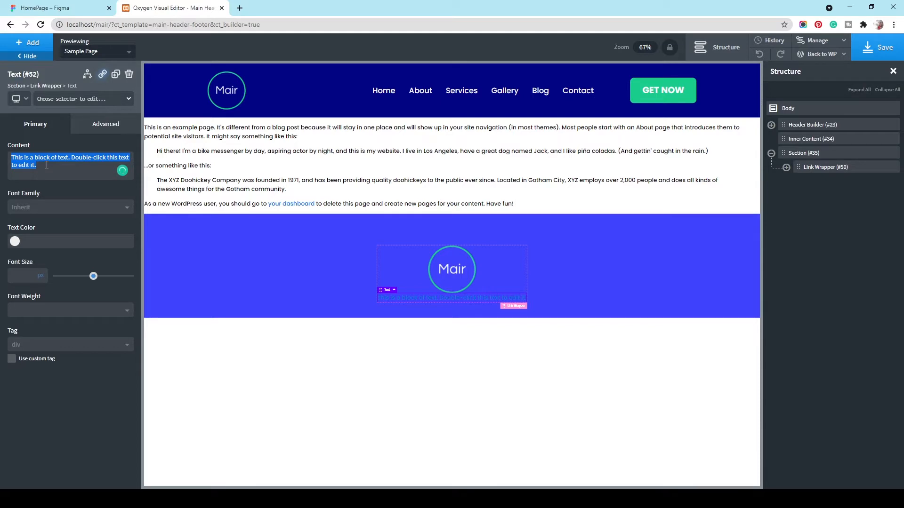
key("ctrl+v")
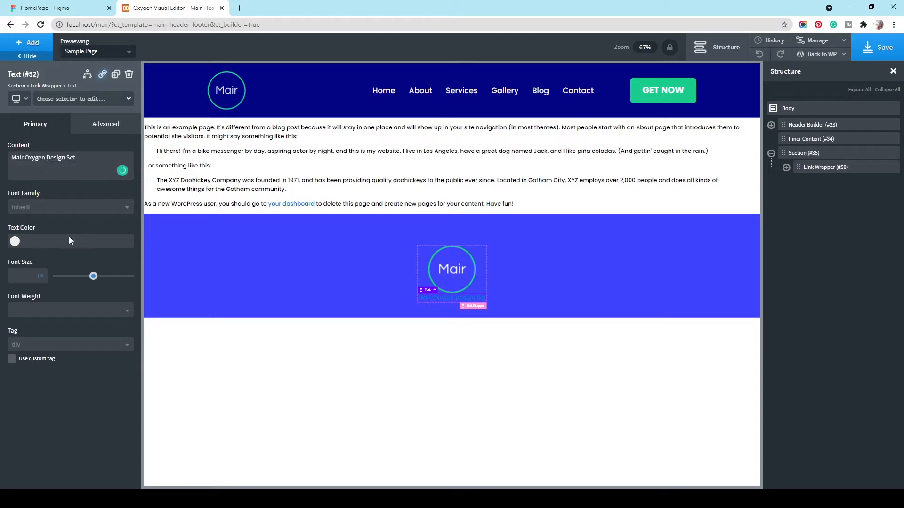
left_click(15, 241)
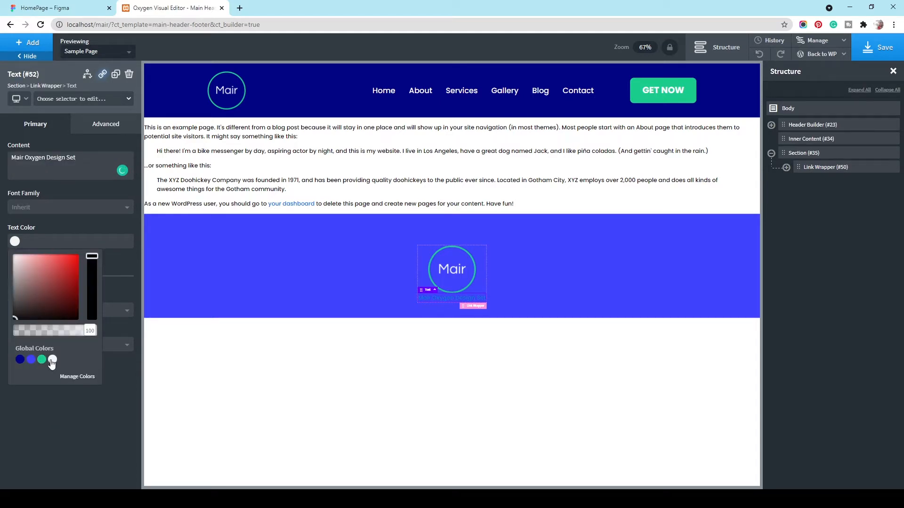
left_click(52, 360)
- Switch to Figma, inspect the typography properties of the "Mair Oxygen Design Set" text layer, and return to Oxygen
left_click(68, 8)
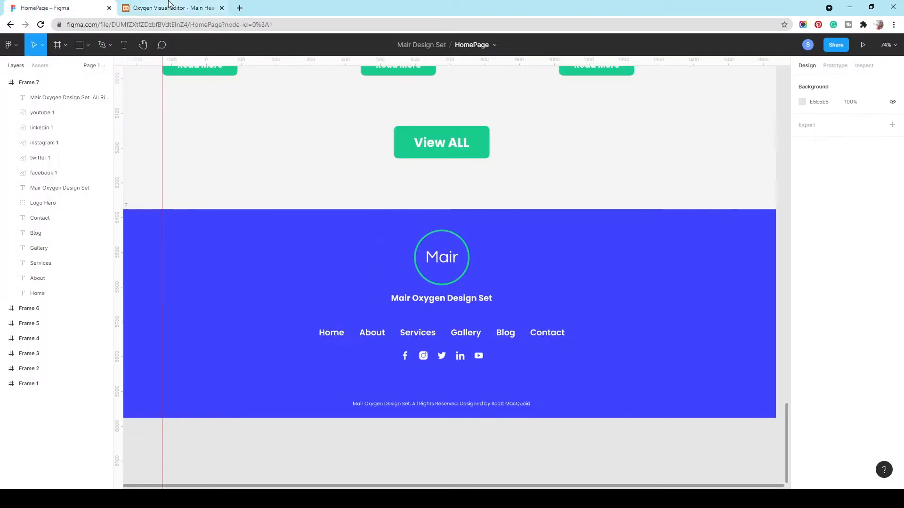
left_click(60, 188)
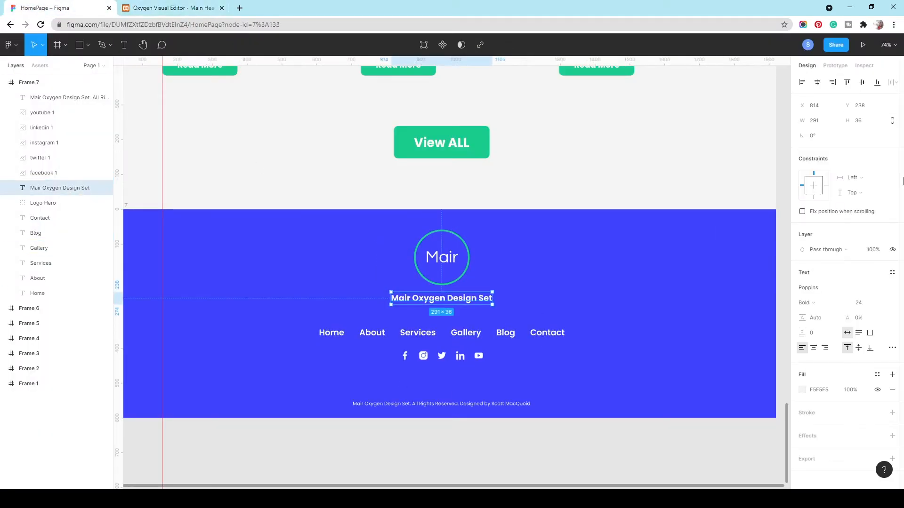
left_click(836, 66)
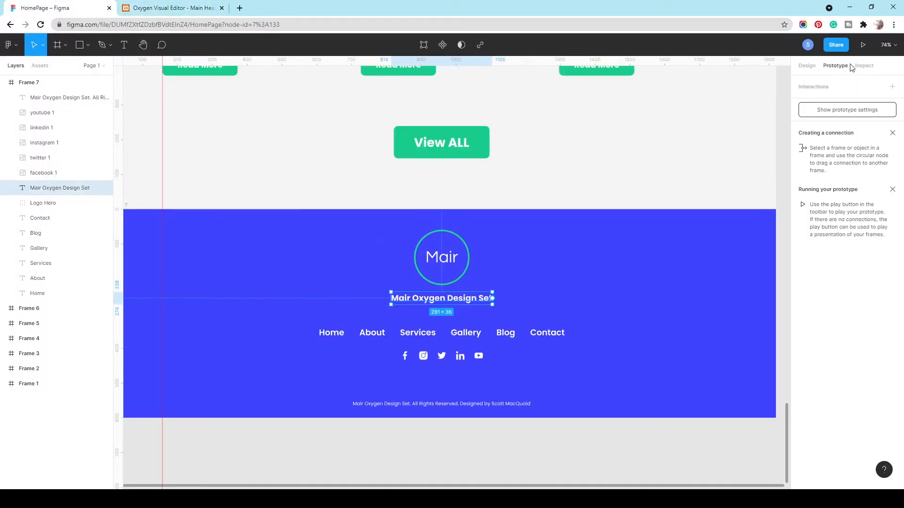
left_click(863, 66)
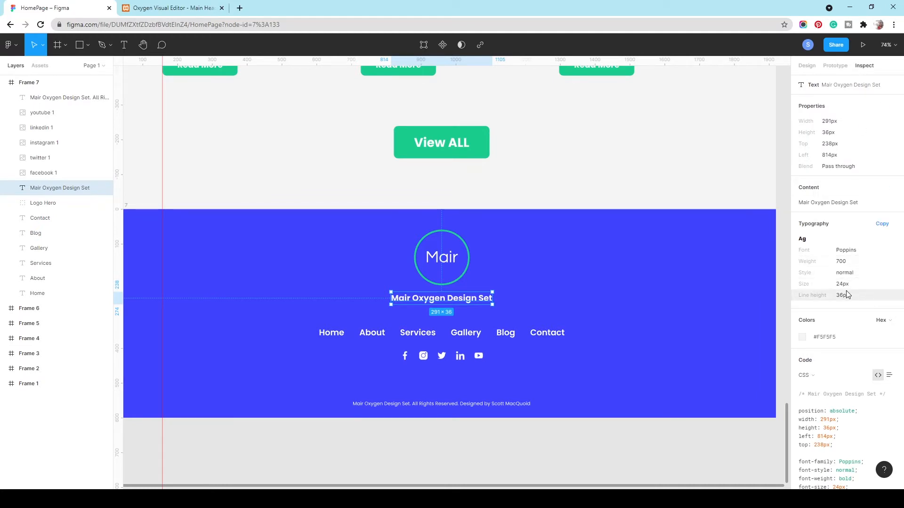
left_click(175, 8)
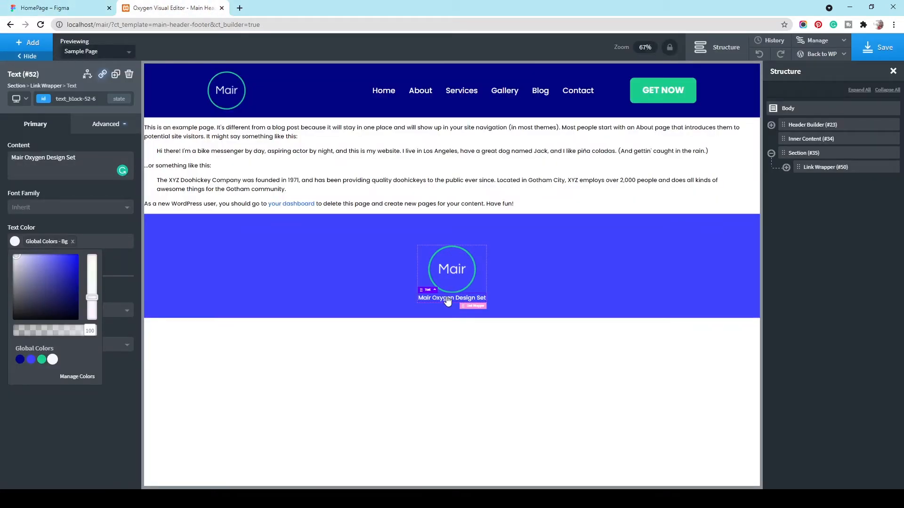
- Set the "Mair Oxygen Design Set" text's font size to 24 px and its font weight to 700
left_click(68, 224)
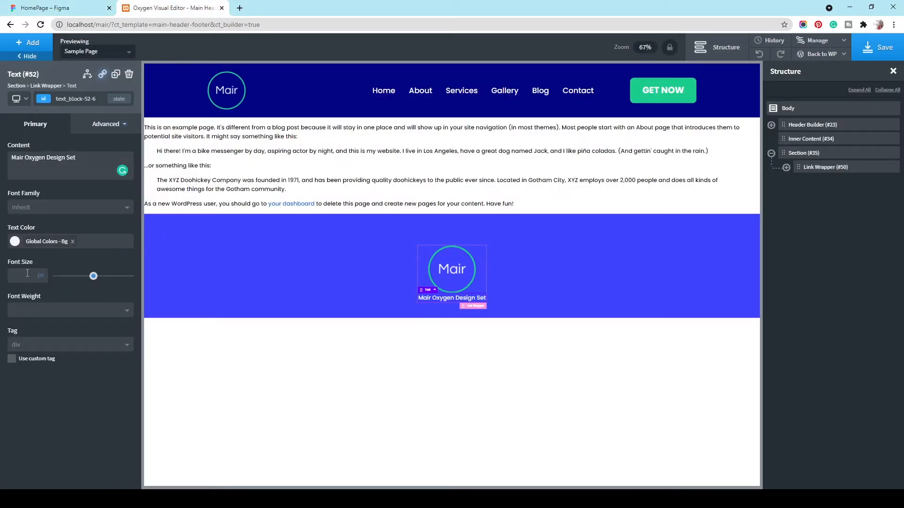
type("24")
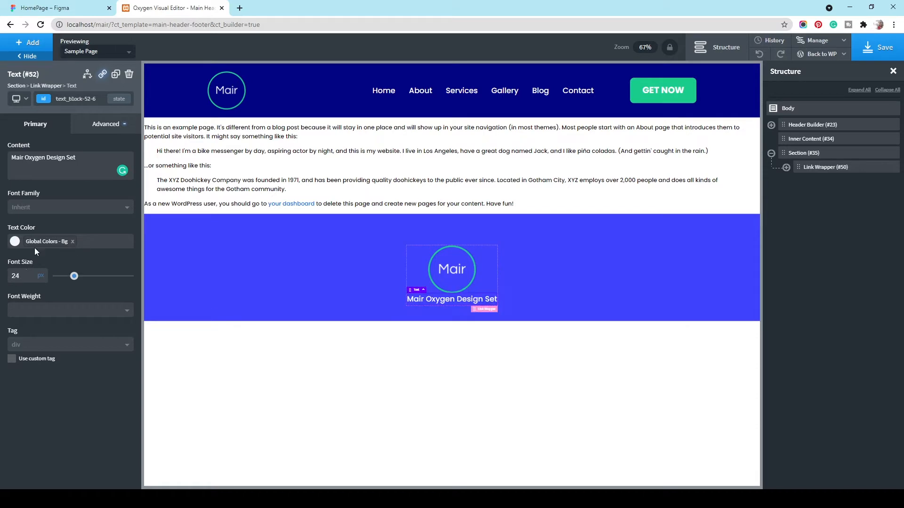
left_click(52, 311)
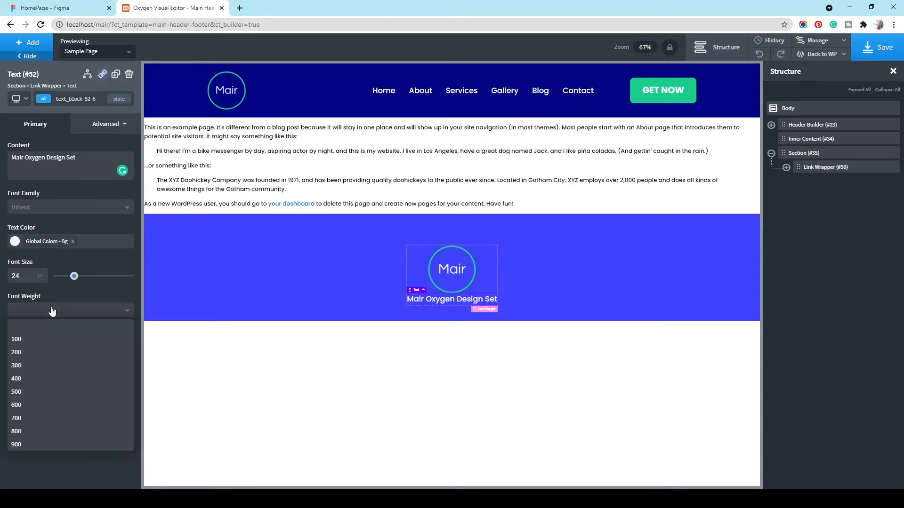
left_click(51, 418)
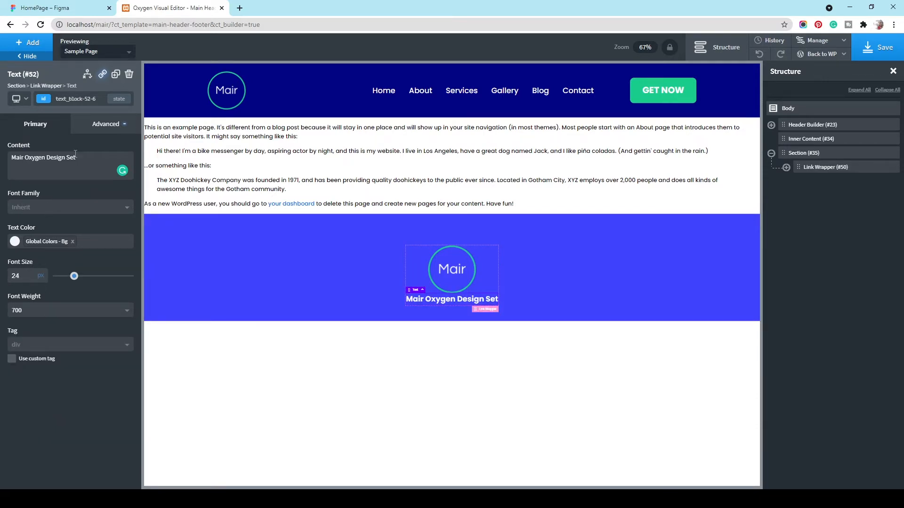
- Switch to Figma, measure the gap between the footer logo and the "Mair Oxygen Design Set" text, and return to Oxygen
left_click(47, 8)
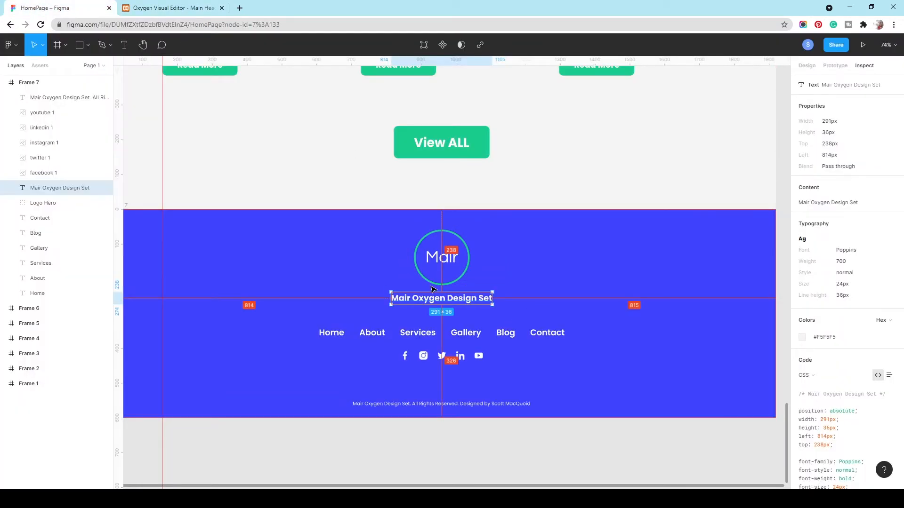
left_click(551, 263)
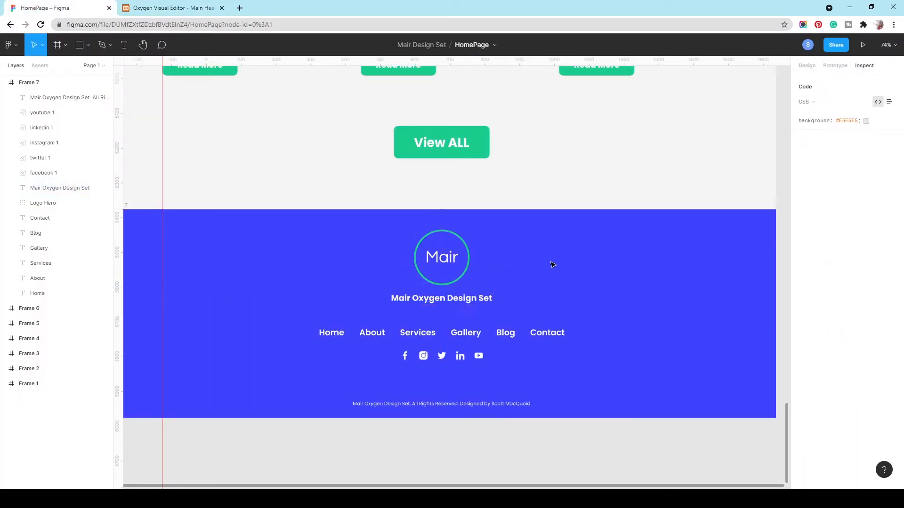
left_click(435, 303)
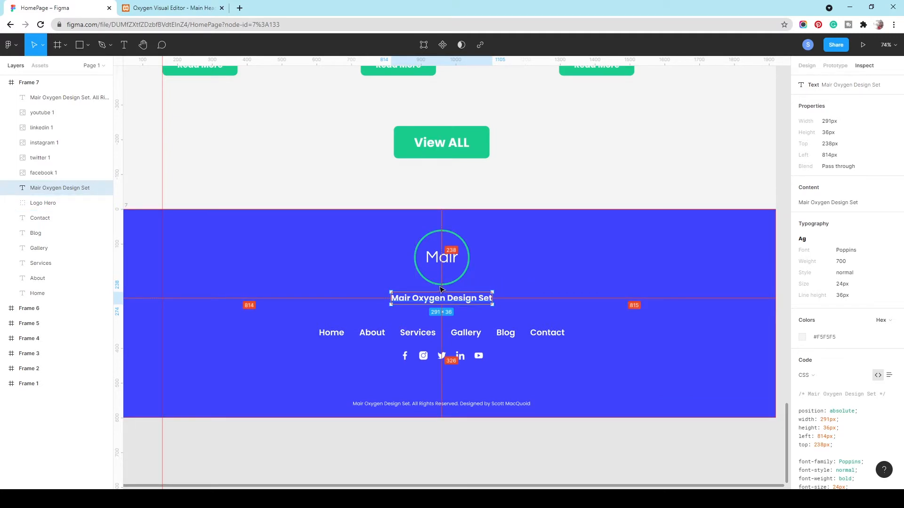
left_click(546, 292)
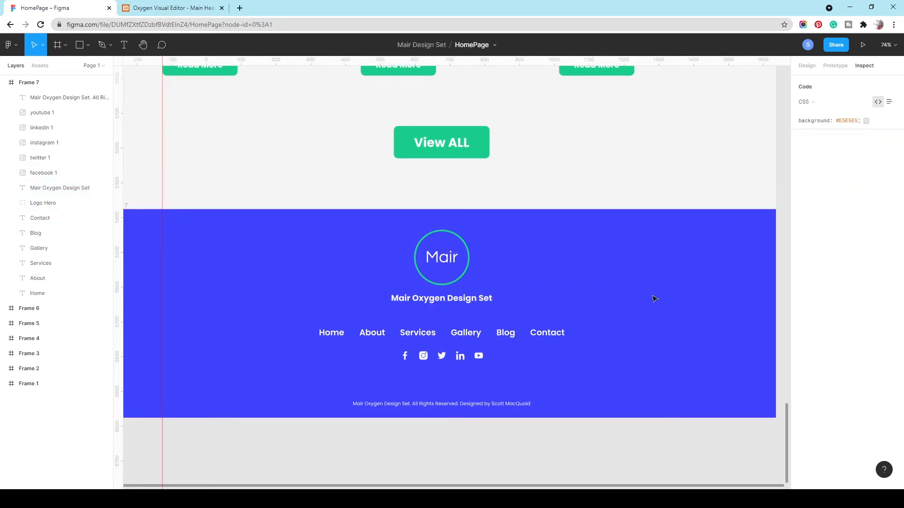
left_click(839, 67)
left_click(809, 67)
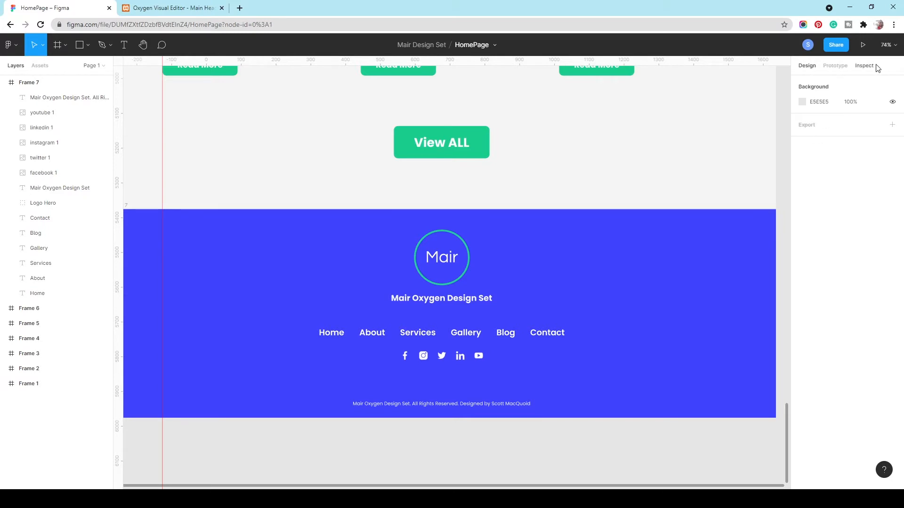
left_click(878, 68)
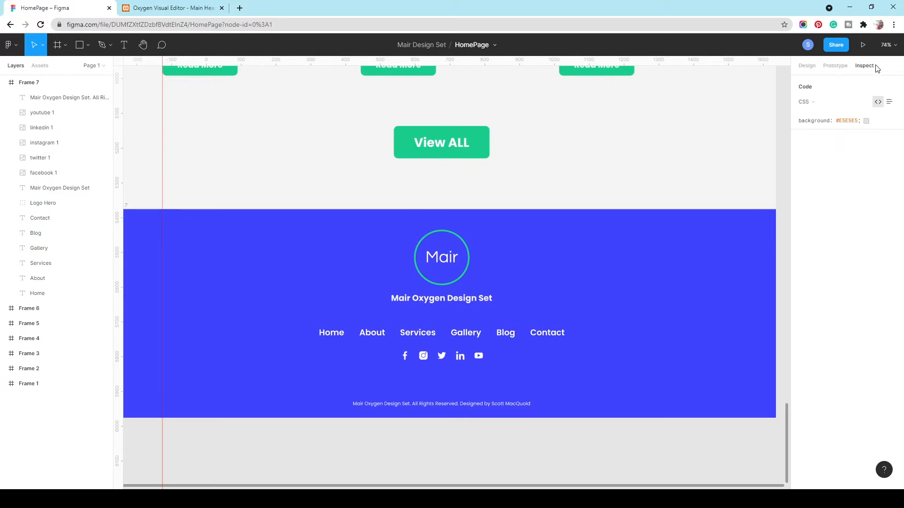
left_click(449, 284)
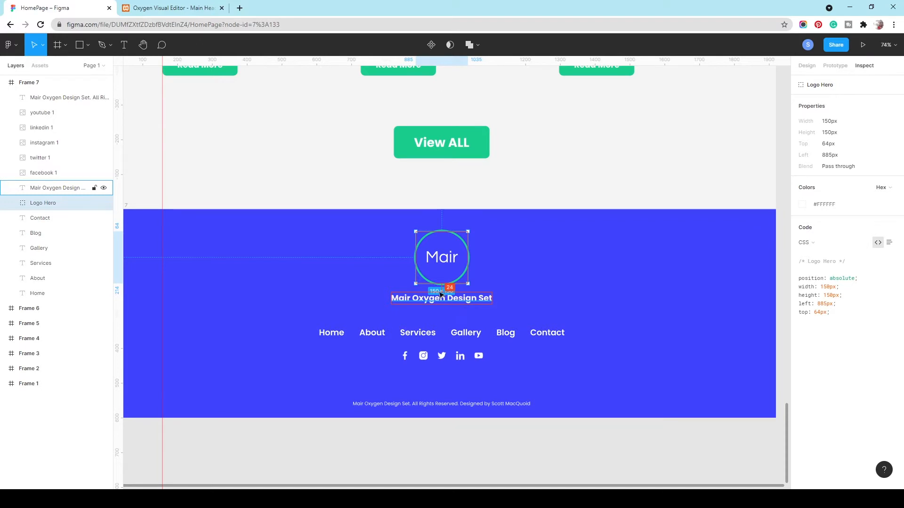
left_click(174, 8)
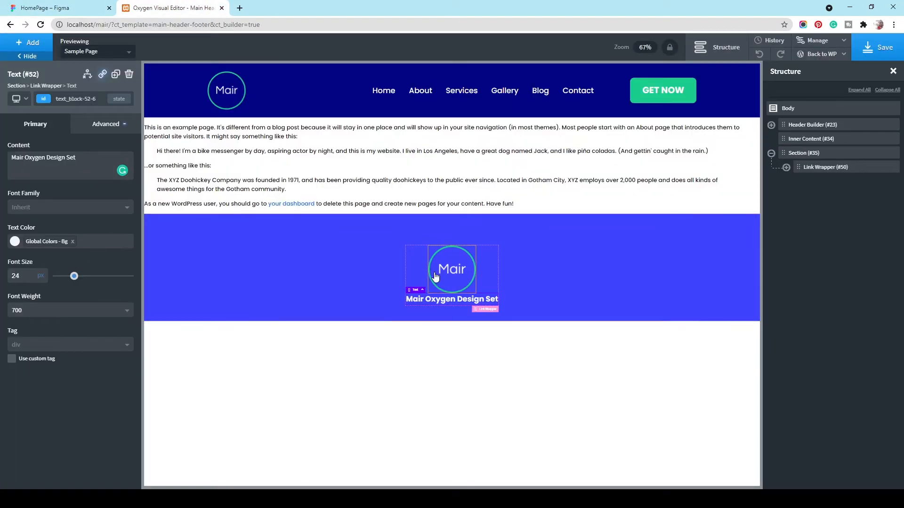
- Set the top margin of the "Mair Oxygen Design Set" text to 24 px
left_click(106, 123)
left_click(53, 176)
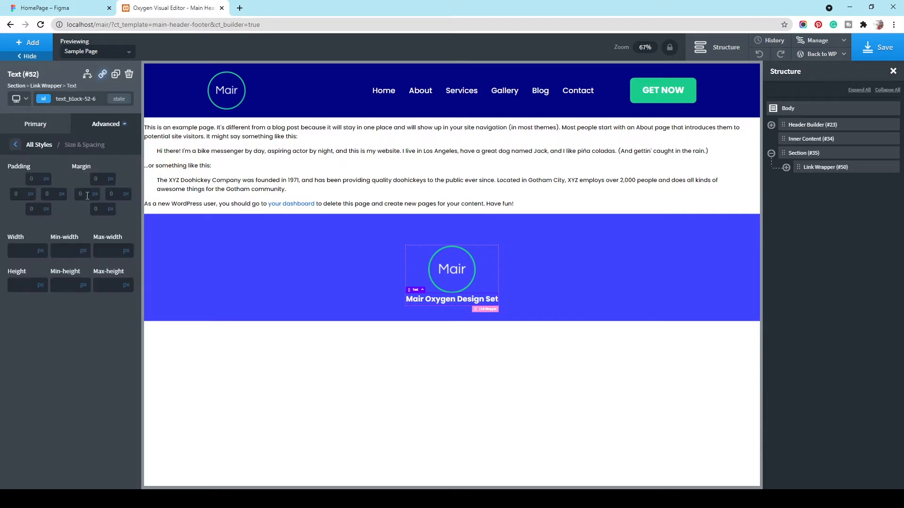
left_click(103, 175)
type("24")
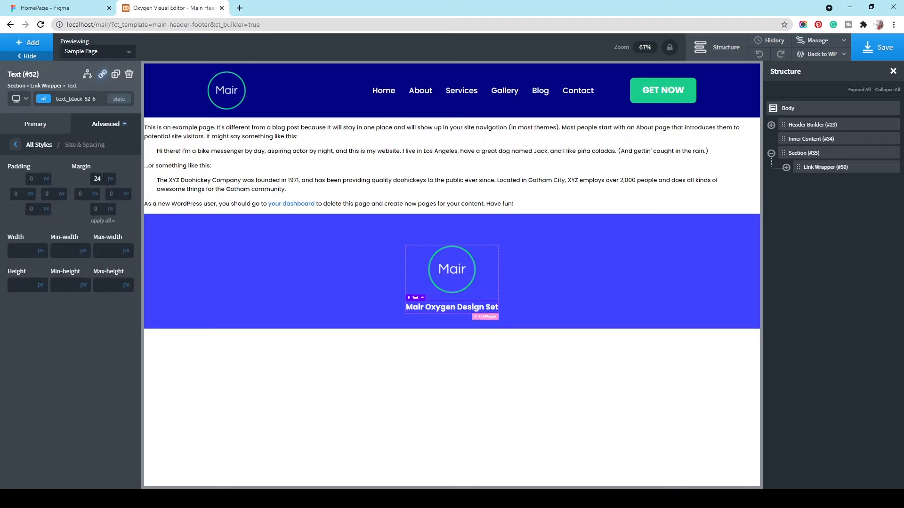
- Check the footer navigation in Figma, then in Oxygen add a Menu element below the "Mair Oxygen Design Set" text
left_click(45, 8)
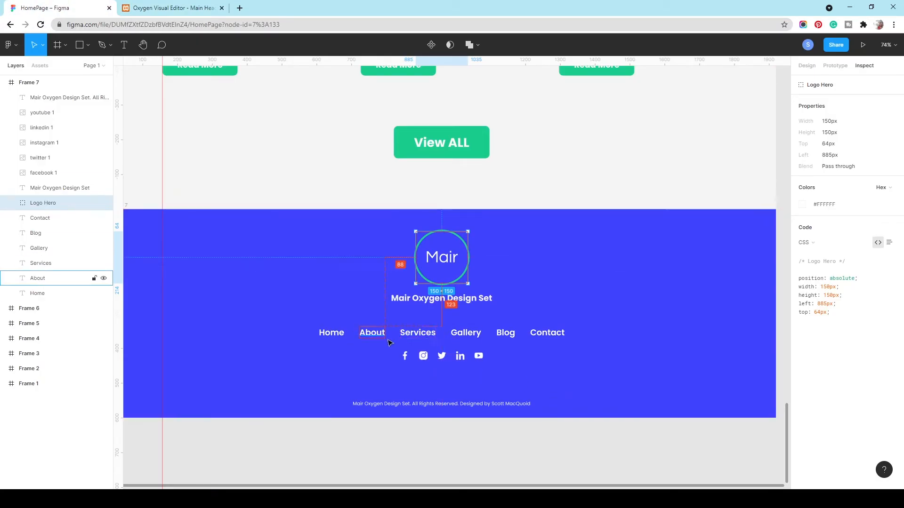
left_click(172, 8)
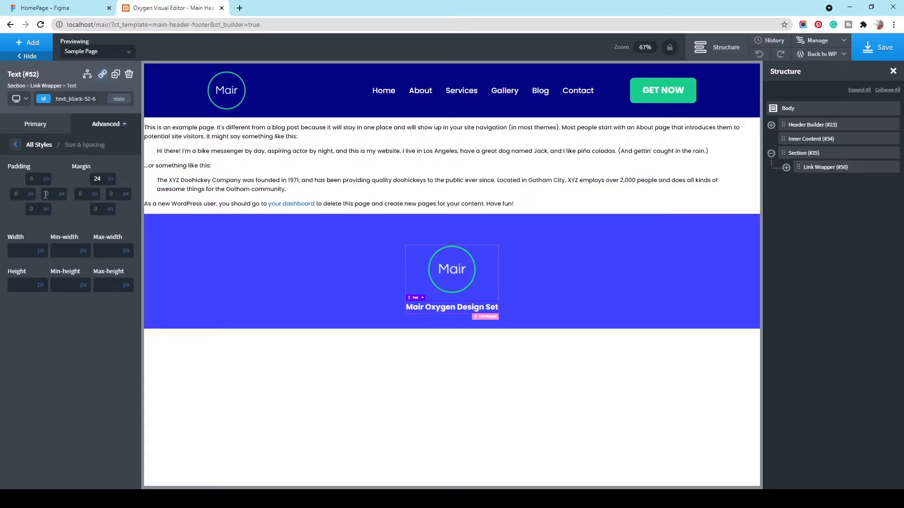
left_click(27, 42)
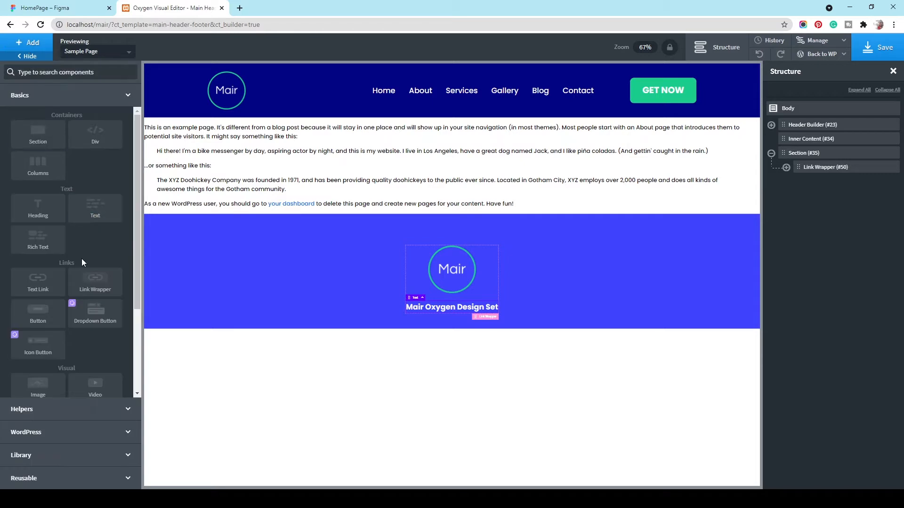
left_click(85, 432)
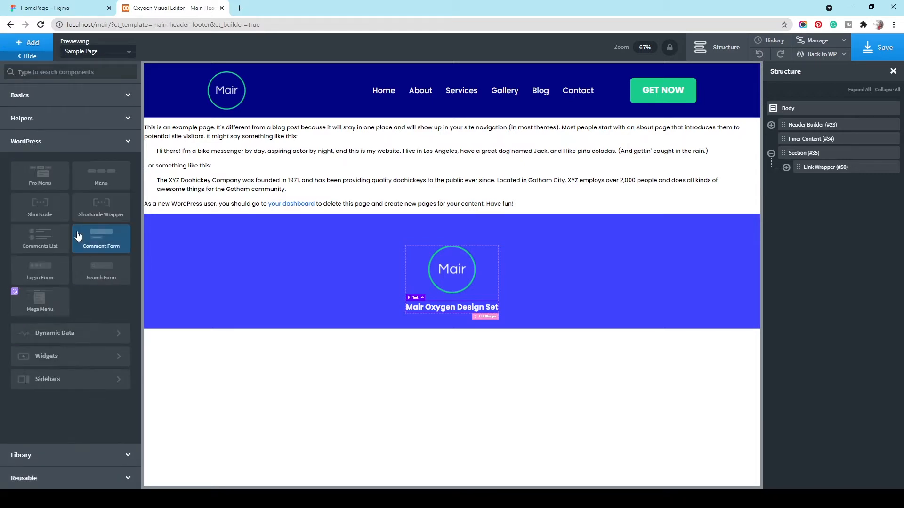
left_click(112, 184)
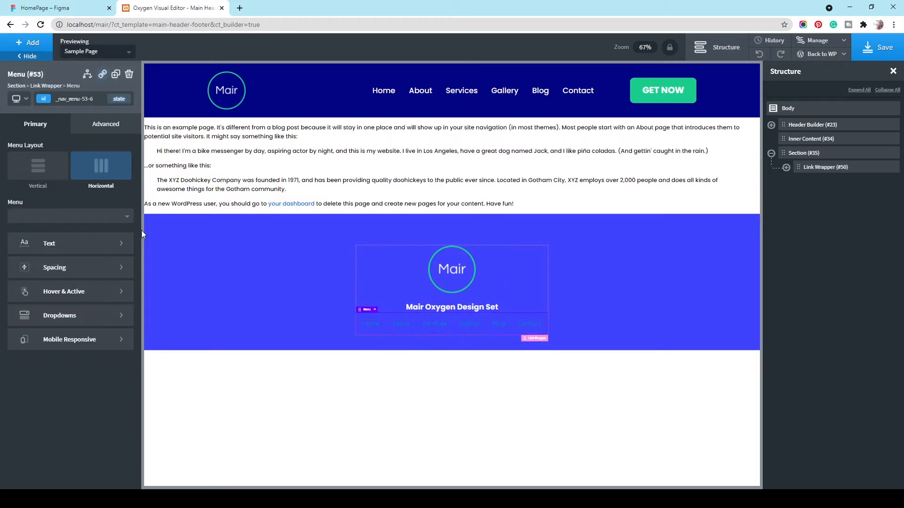
- Color the footer menu's text with the white global color Bg
left_click(61, 243)
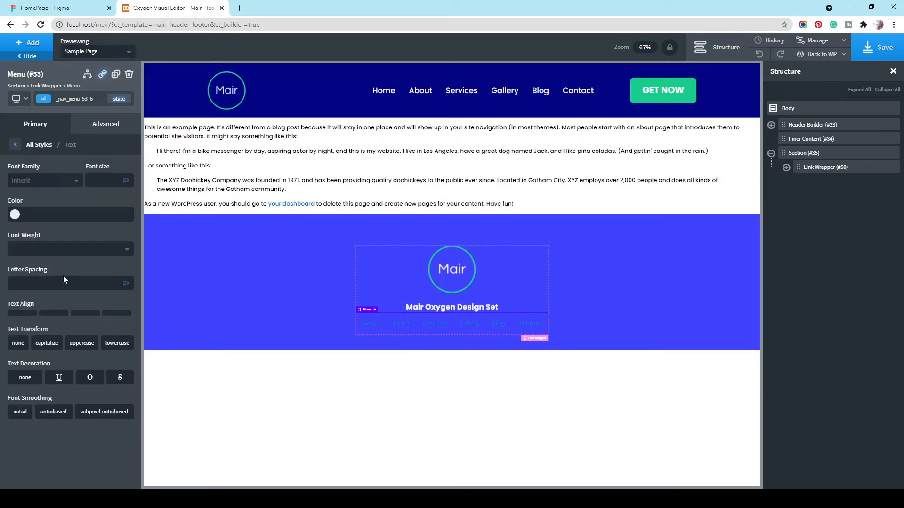
left_click(14, 215)
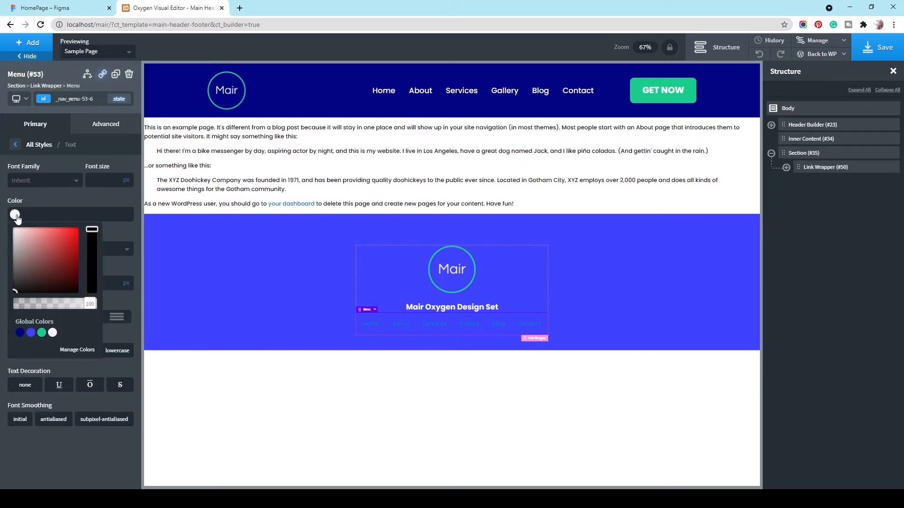
left_click(52, 334)
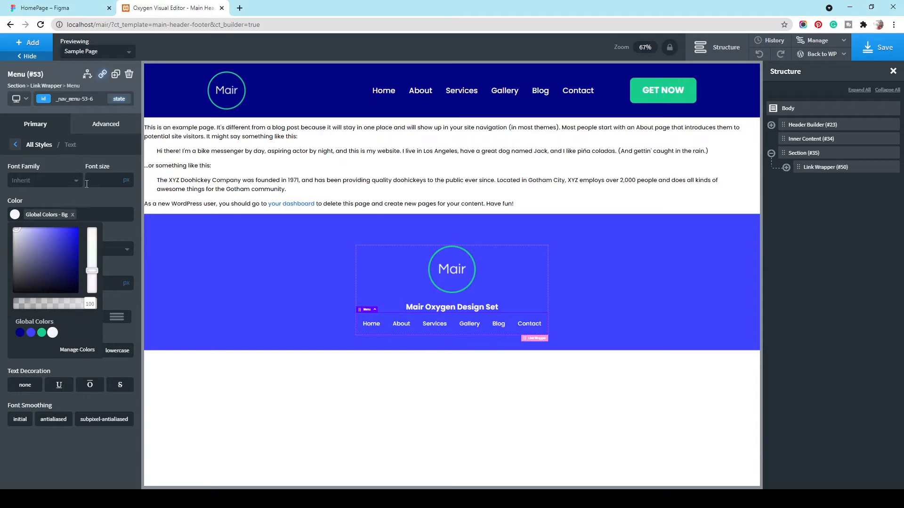
- Inspect the Services label's typography in Figma, then in Oxygen set the footer menu's font size to 24 px and weight to 600
left_click(57, 8)
left_click(411, 335)
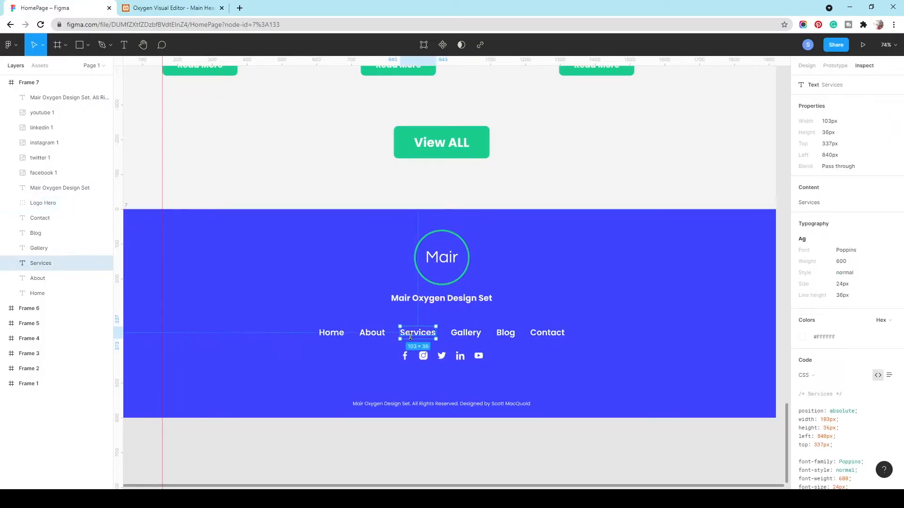
left_click(192, 6)
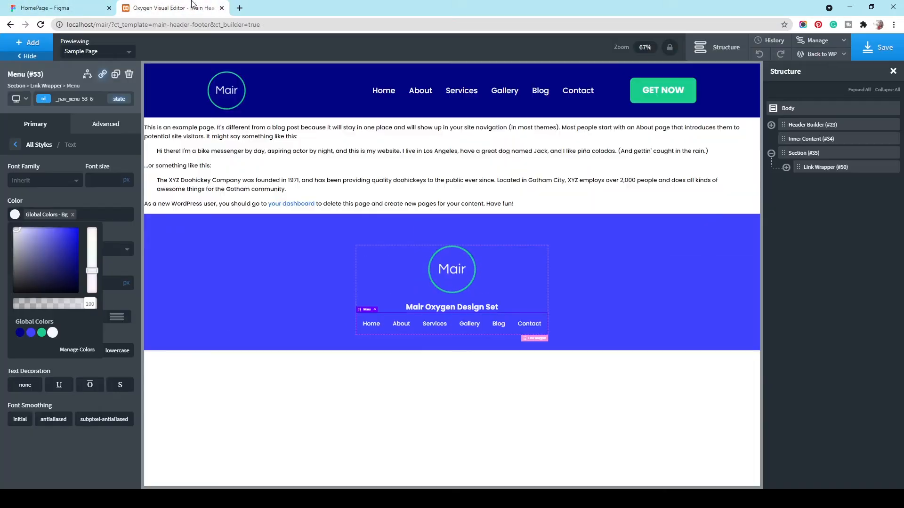
left_click(120, 230)
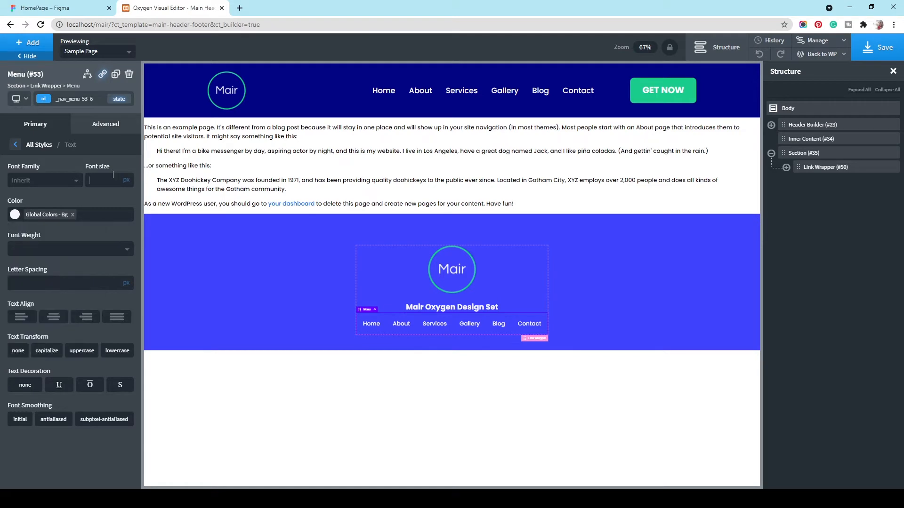
type("24")
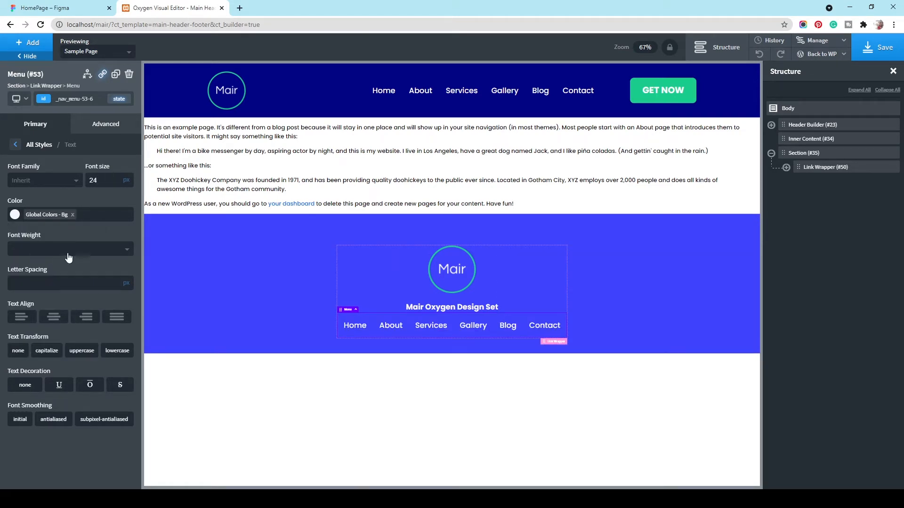
left_click(68, 249)
left_click(54, 347)
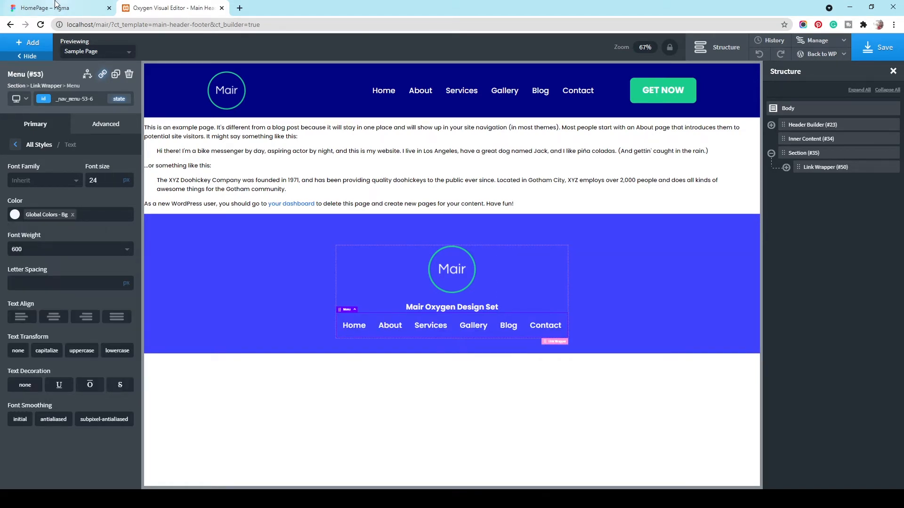
- Check the menu's vertical position in Figma, then in Oxygen set the footer menu's top margin to 63 px
left_click(55, 3)
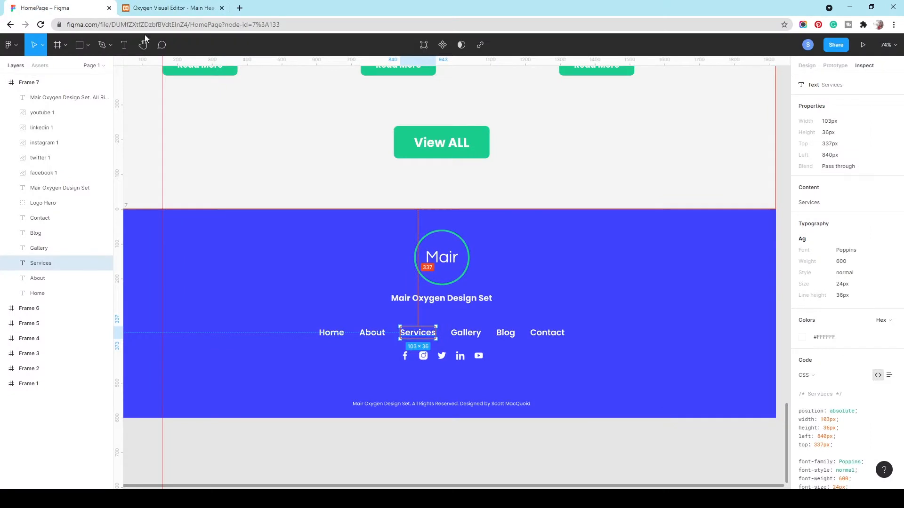
left_click(141, 4)
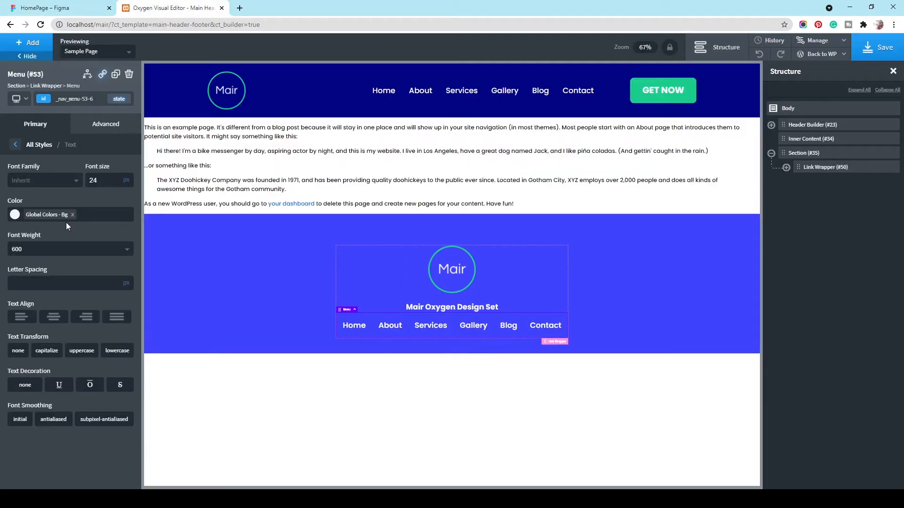
left_click(55, 8)
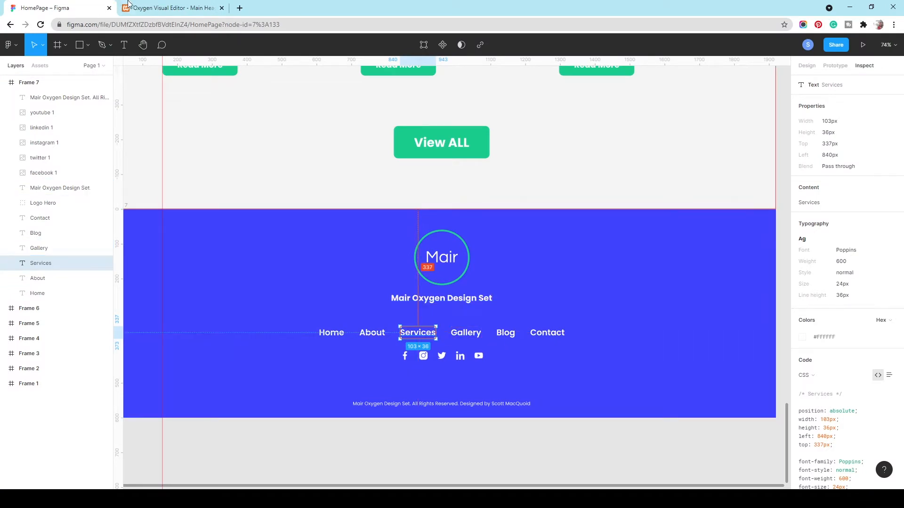
left_click(167, 8)
left_click(103, 125)
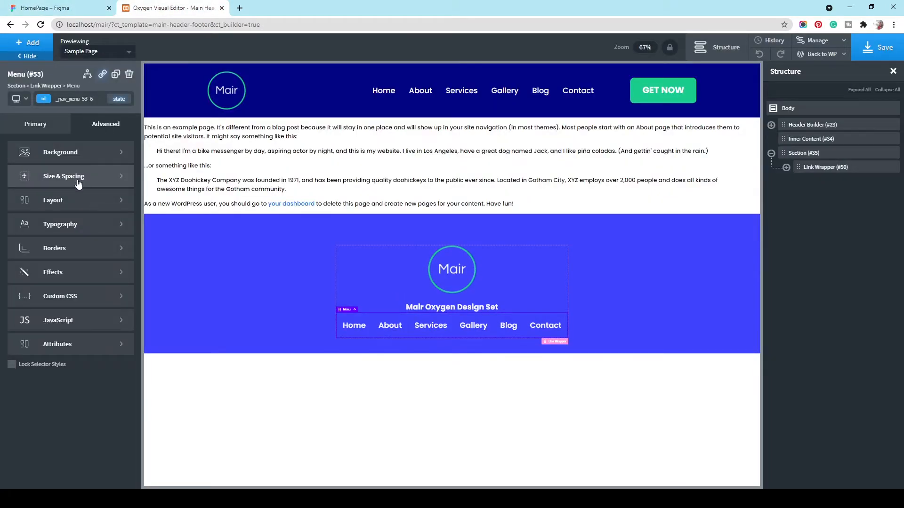
left_click(78, 183)
left_click(101, 180)
type("63")
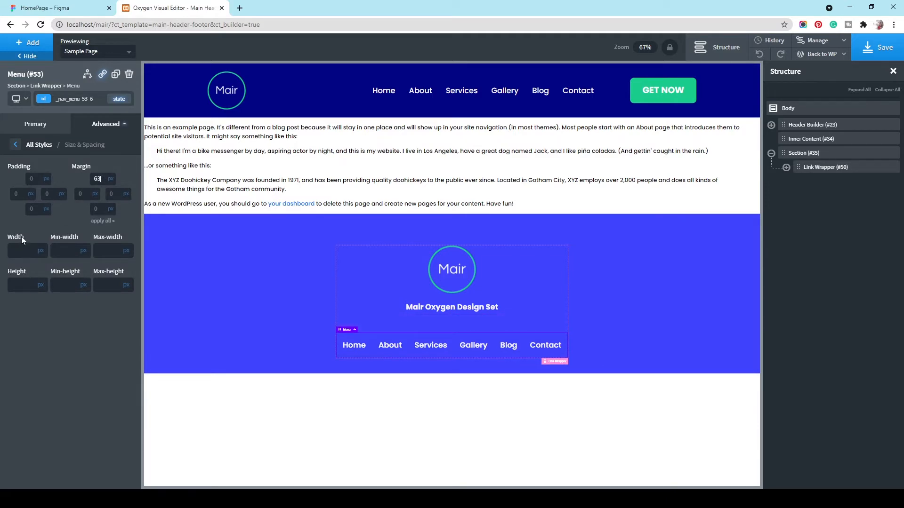
- Check the menu item spacing in Figma, then in Oxygen set the footer menu items' left padding to 43 px and right padding to 0
left_click(47, 8)
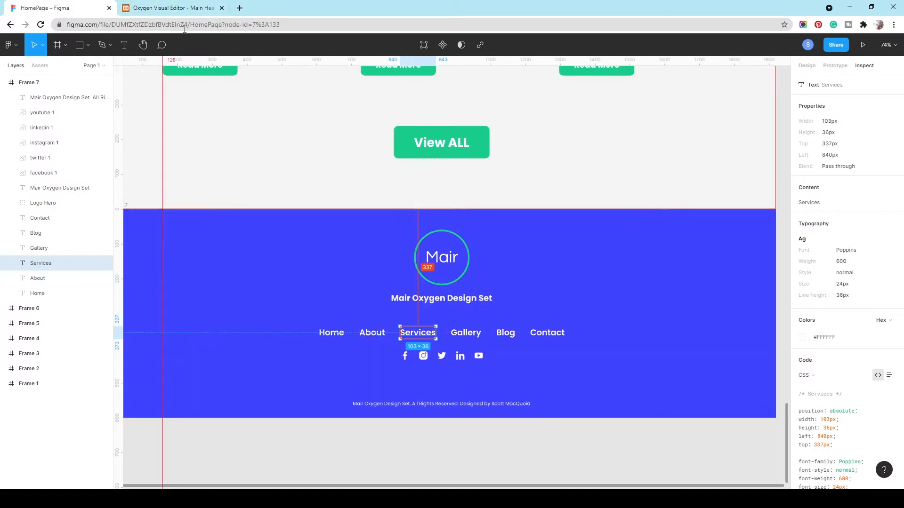
left_click(191, 8)
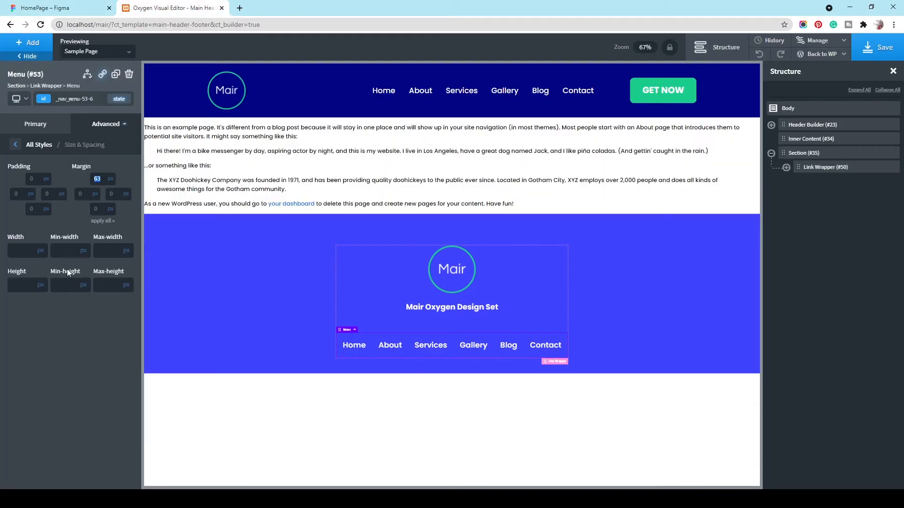
left_click(35, 123)
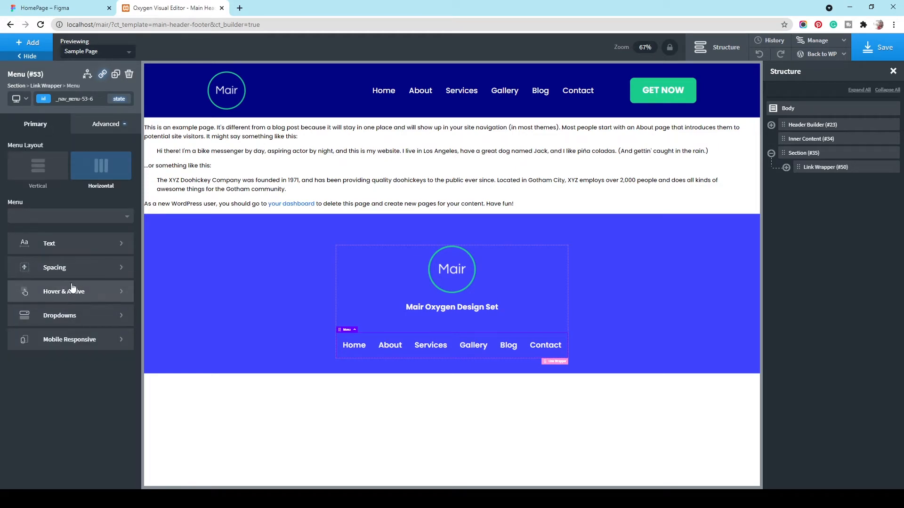
left_click(90, 272)
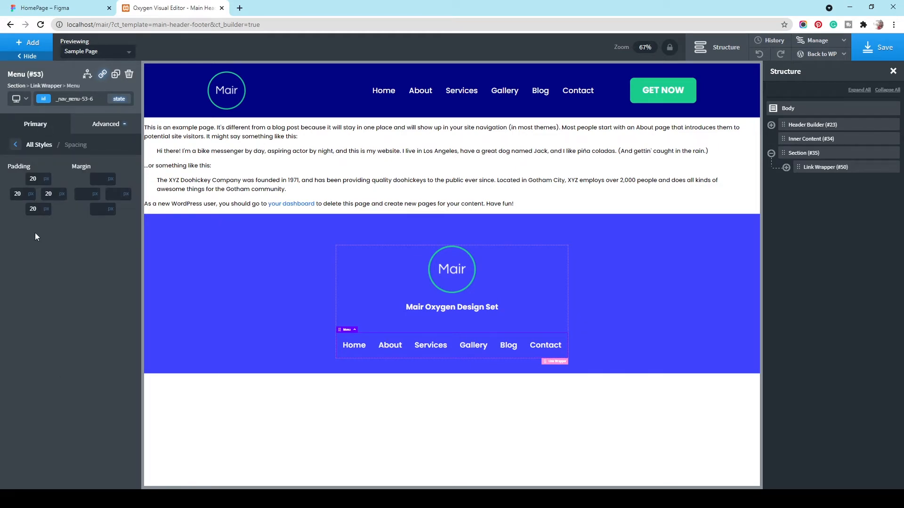
double_click(24, 194)
type("43")
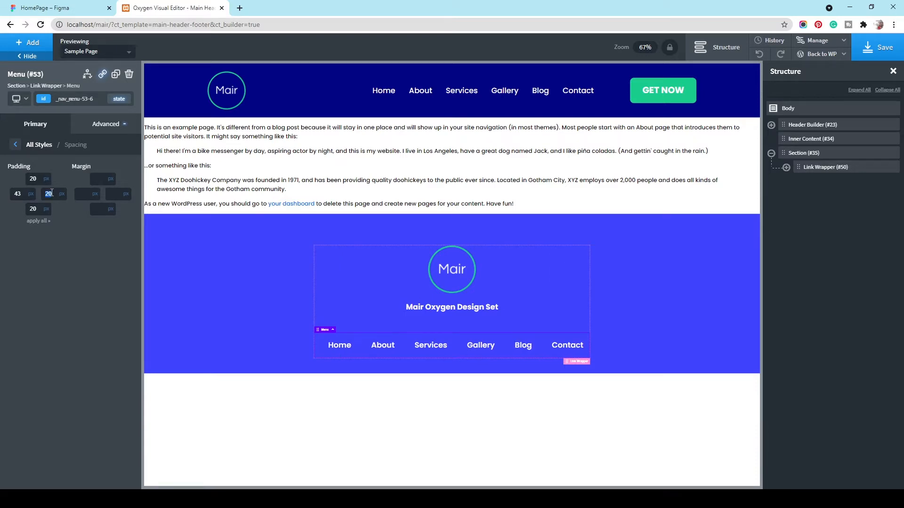
key("BackSpace")
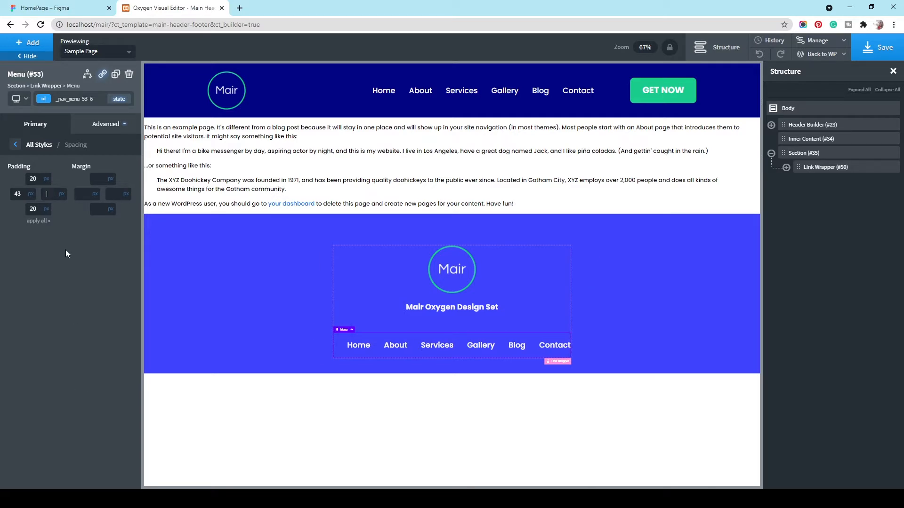
type("0")
- Set the footer menu items' left and right padding to 22 px each
double_click(20, 195)
type("21")
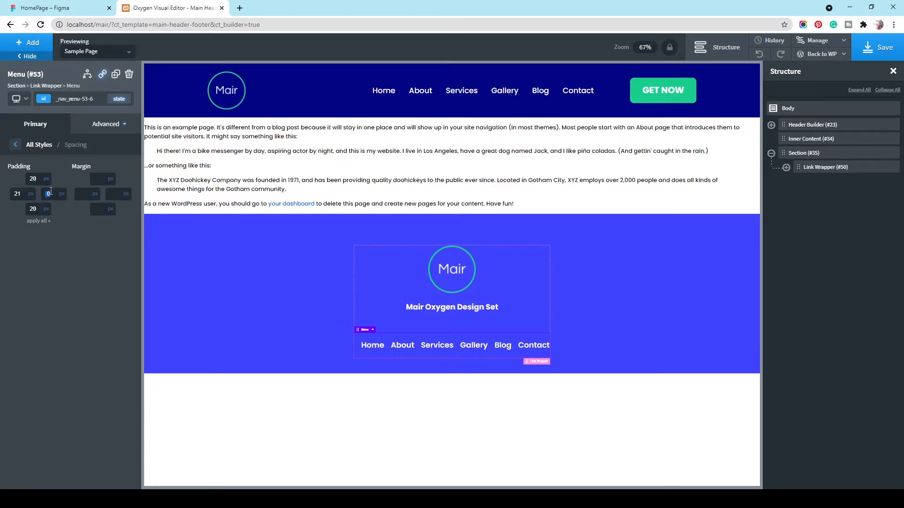
type("22")
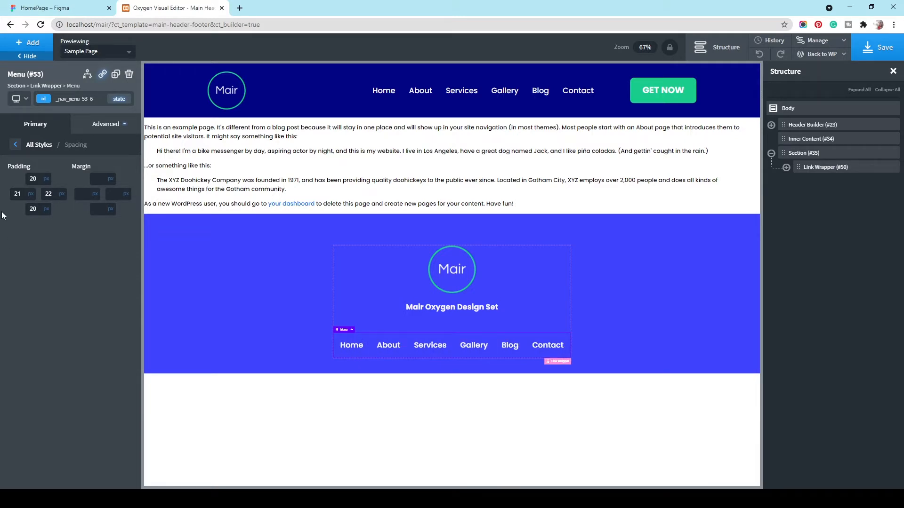
left_click(20, 190)
type("22")
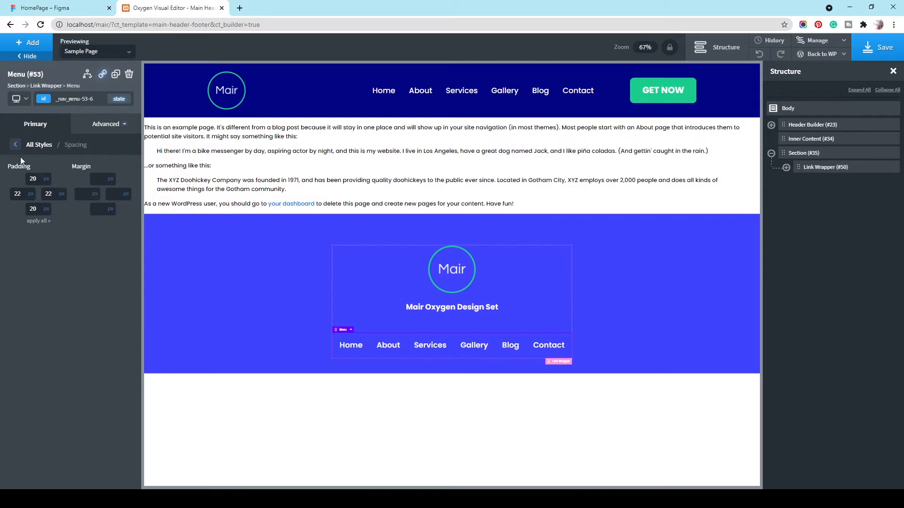
left_click(23, 143)
- Inspect the footer's Instagram icon in Figma, then in Oxygen add a Social Icons element below the footer menu
left_click(51, 8)
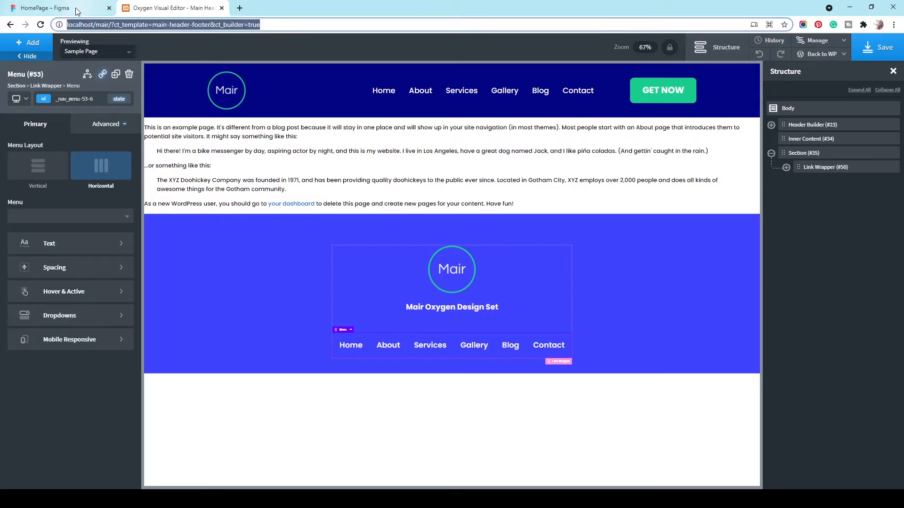
left_click(560, 264)
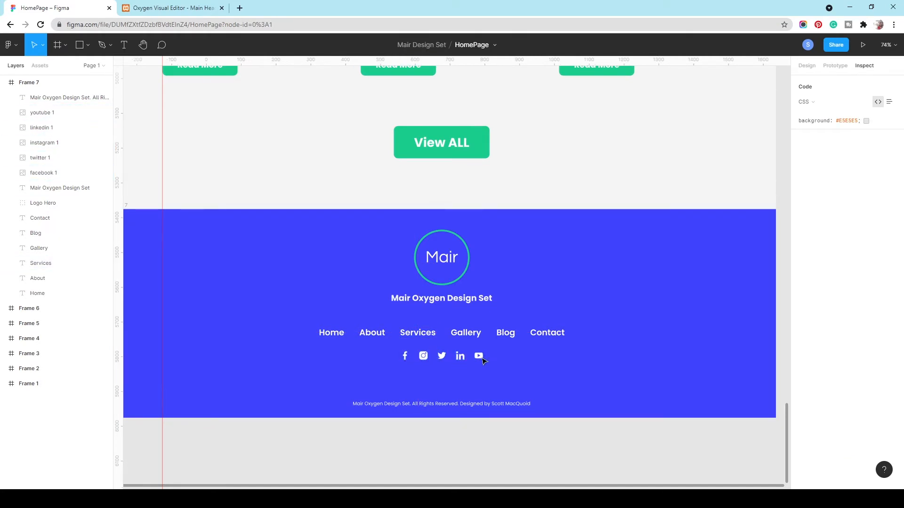
left_click(423, 356)
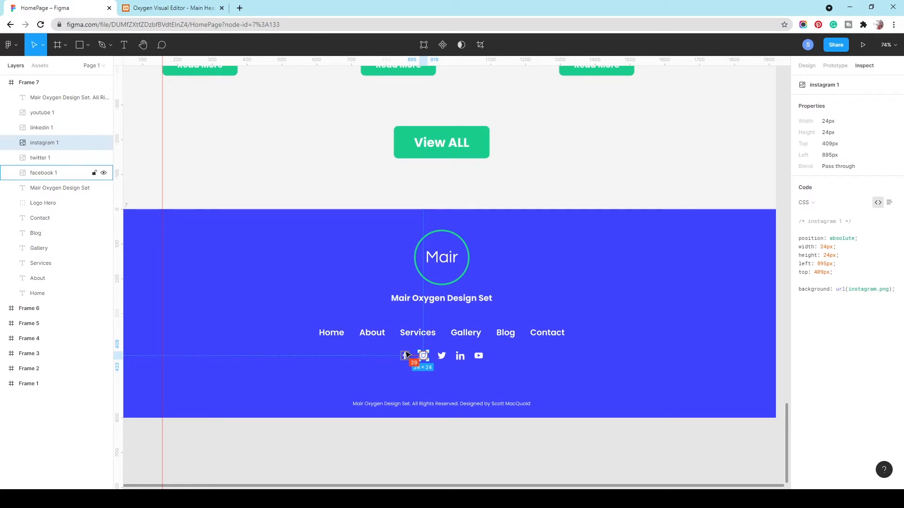
left_click(172, 8)
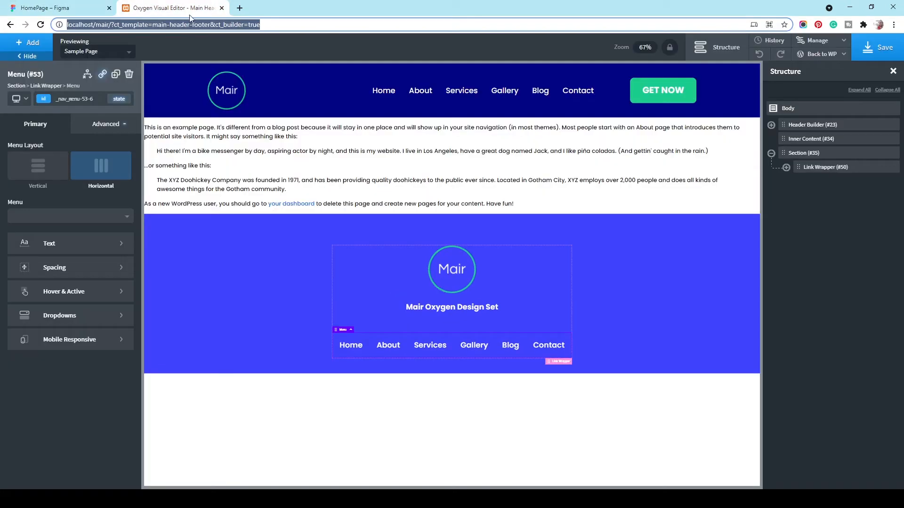
left_click(29, 42)
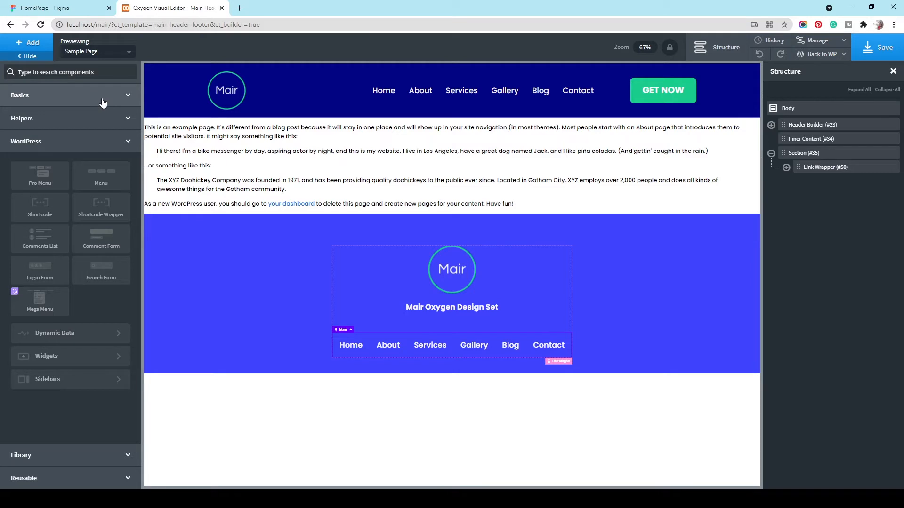
left_click(99, 75)
type("social")
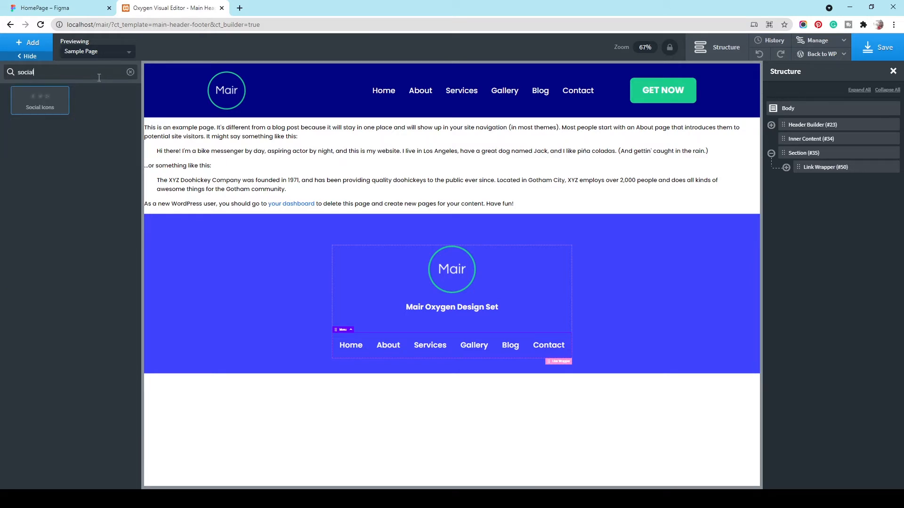
left_click(55, 110)
- Check the social icons' vertical position in Figma, then in Oxygen set the Social Icons element's top margin to 36 px
left_click(99, 124)
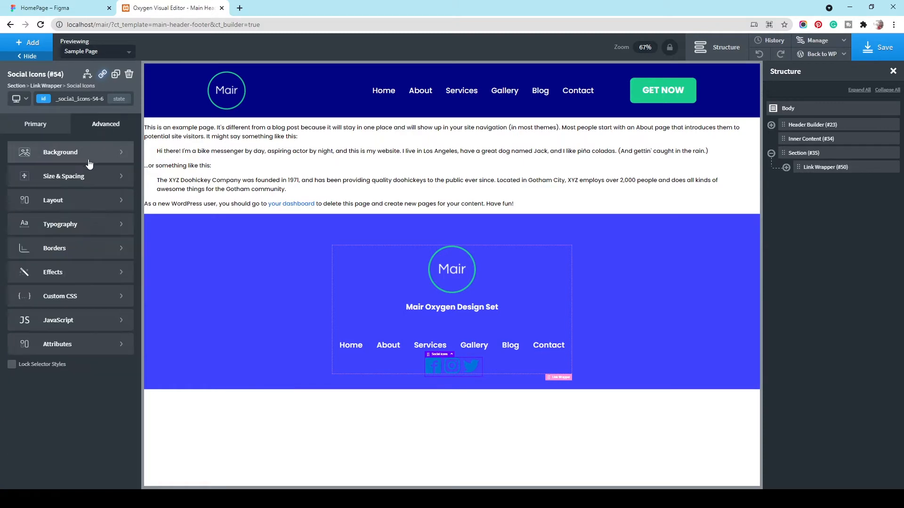
left_click(80, 174)
left_click(96, 177)
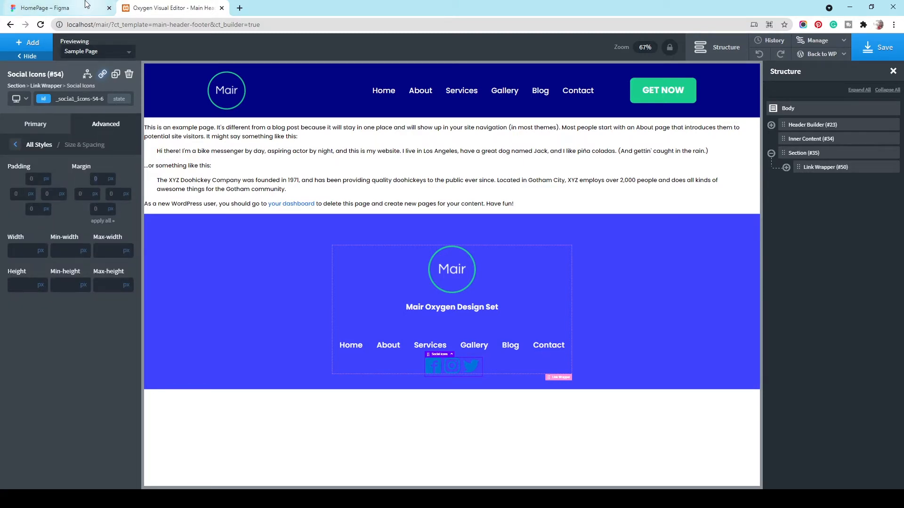
left_click(61, 8)
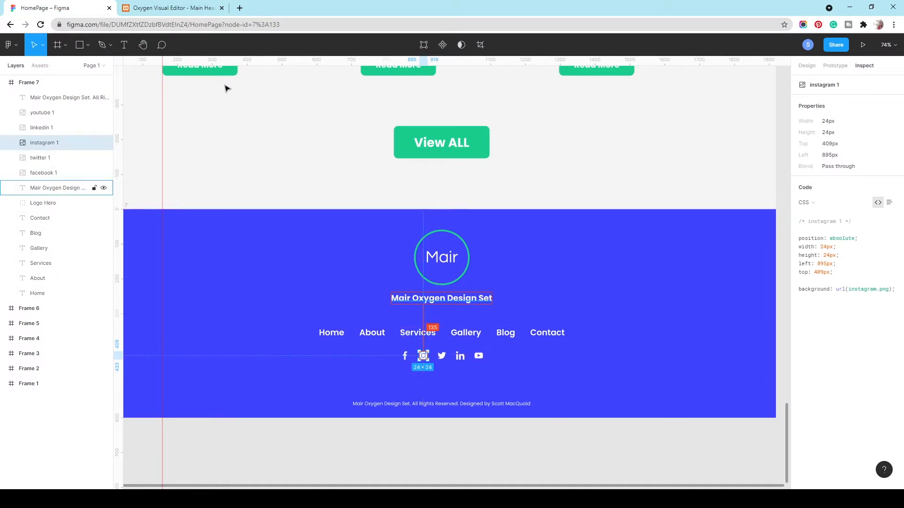
left_click(171, 8)
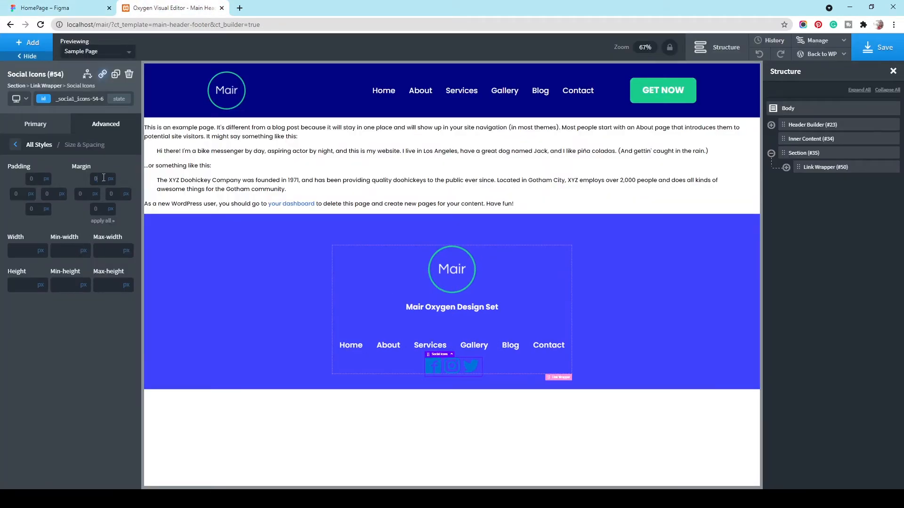
type("36")
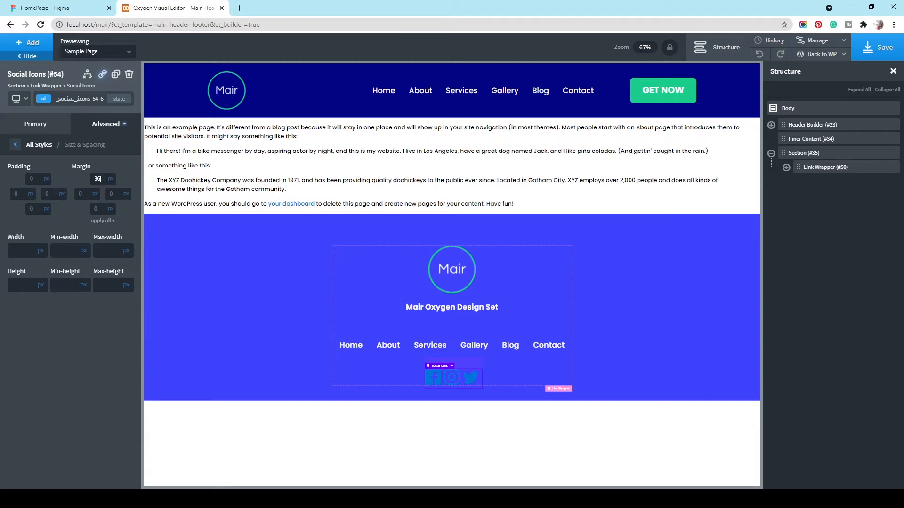
- Color the social icons with the white global color Bg and apply the Blank icon style
left_click(39, 125)
scroll(58, 246, "down", 5)
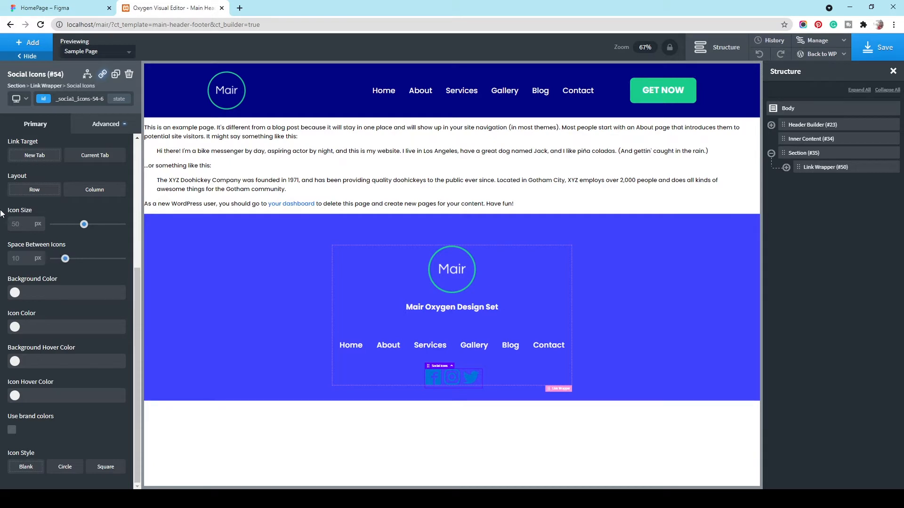
left_click(15, 328)
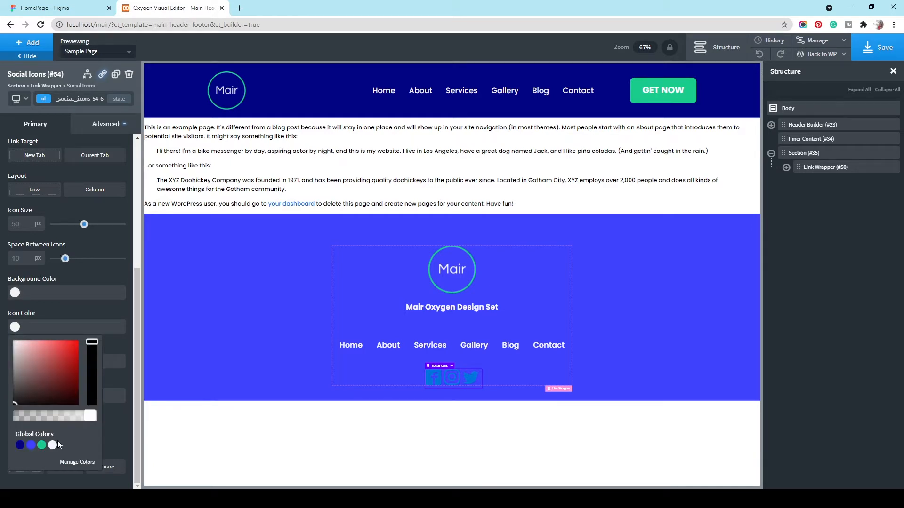
left_click(53, 445)
left_click(115, 282)
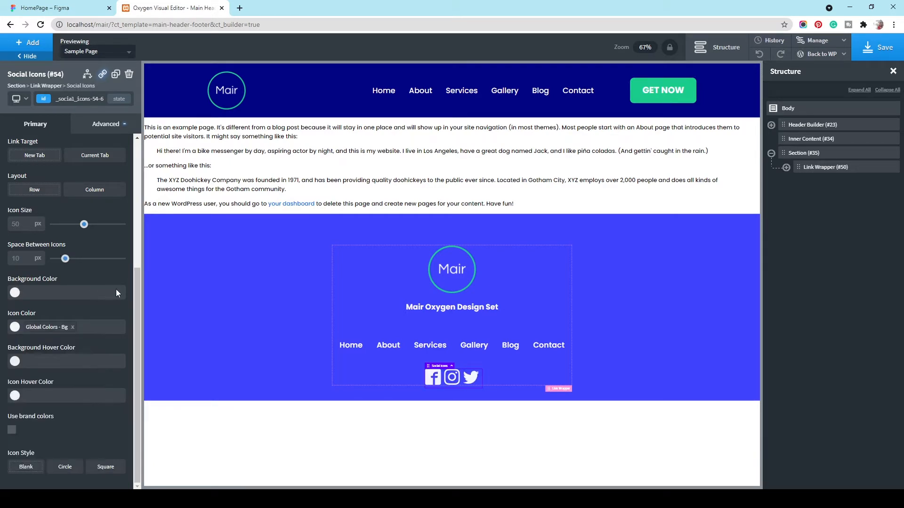
left_click(18, 468)
left_click(17, 469)
- Check the icon size and gap in Figma, then in Oxygen set the icon size to 24 px and the space between icons to 29 px
left_click(88, 5)
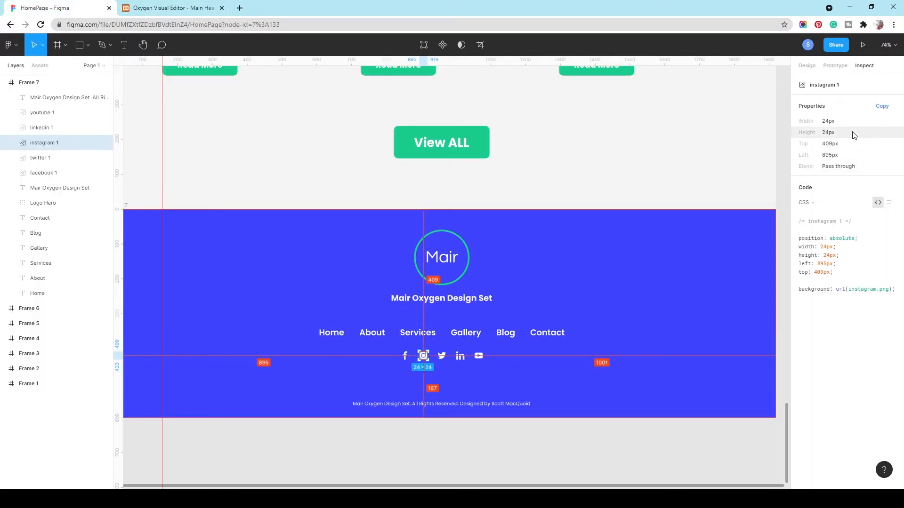
left_click(172, 8)
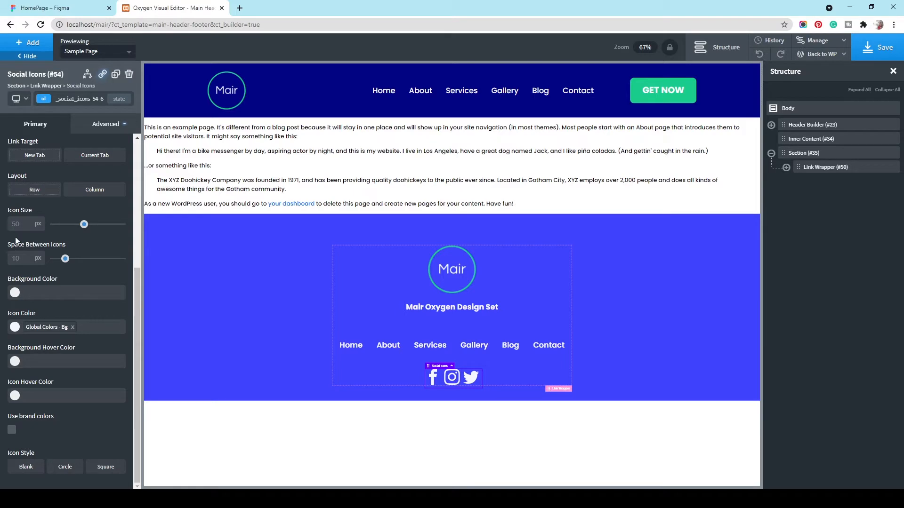
type("24")
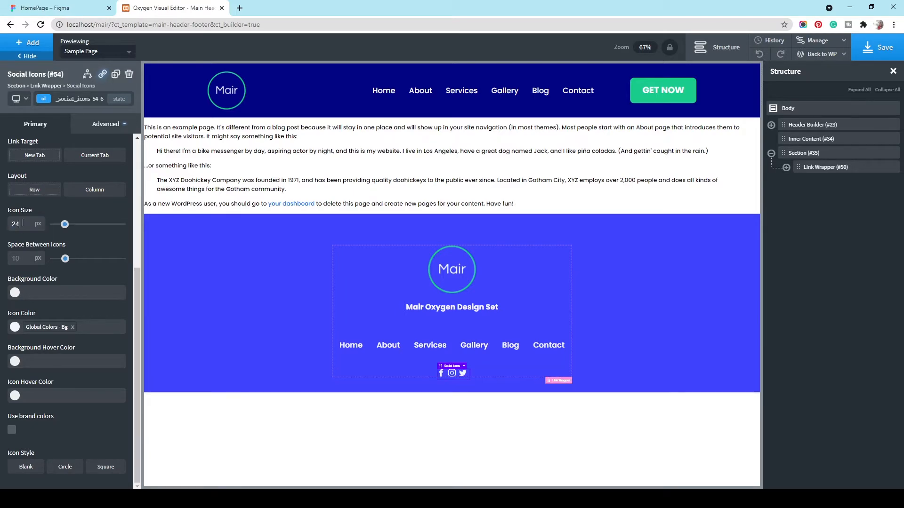
left_click(107, 124)
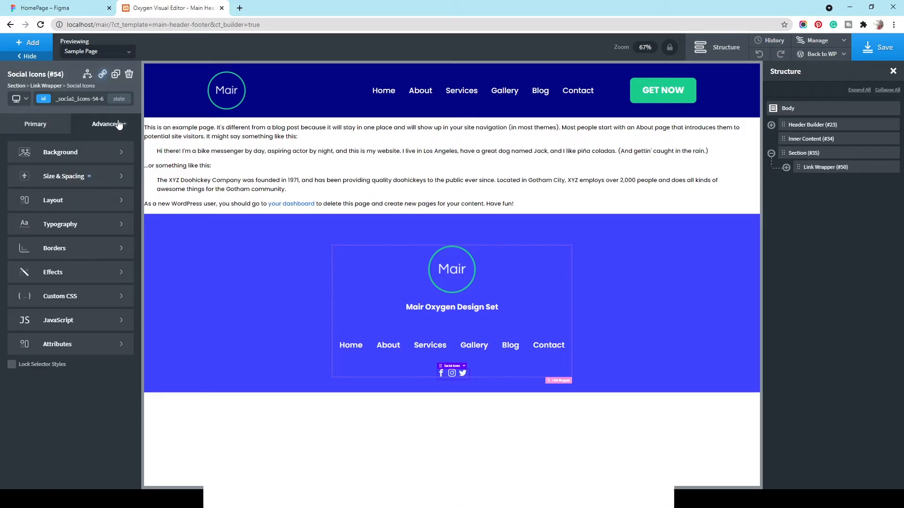
left_click(35, 125)
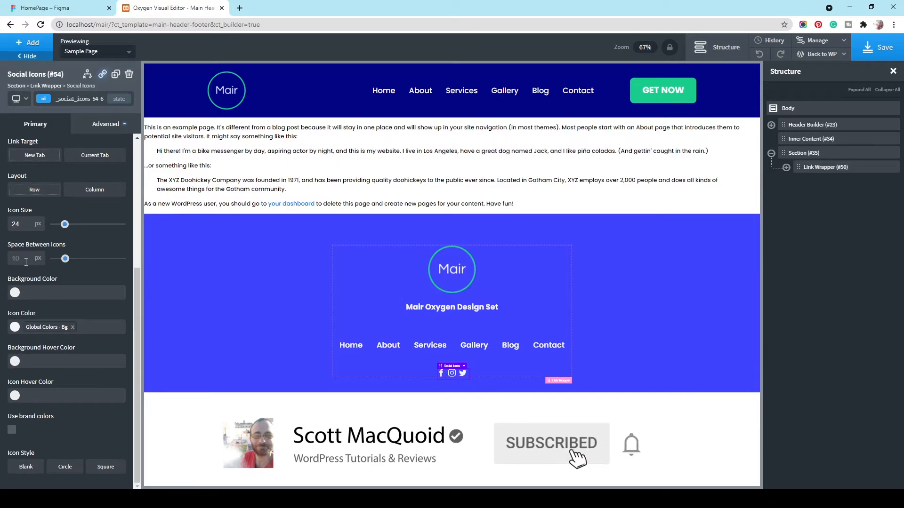
left_click(56, 8)
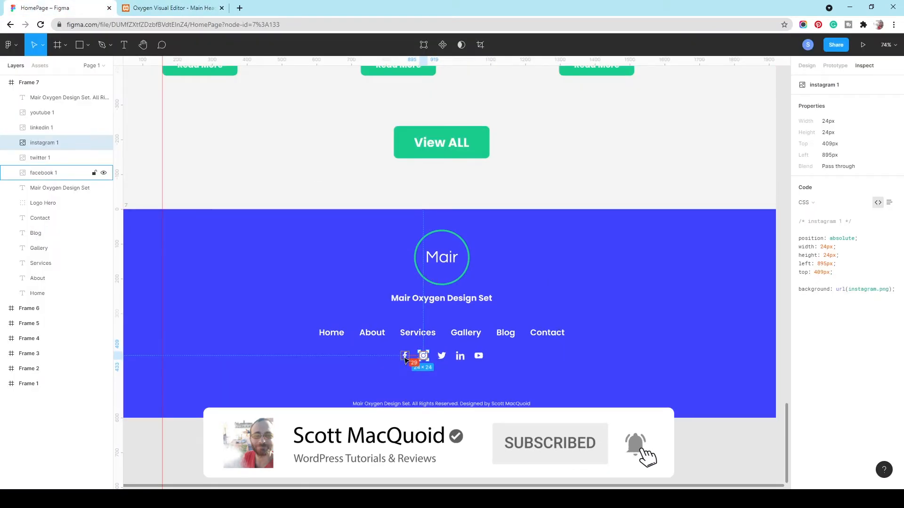
left_click(173, 8)
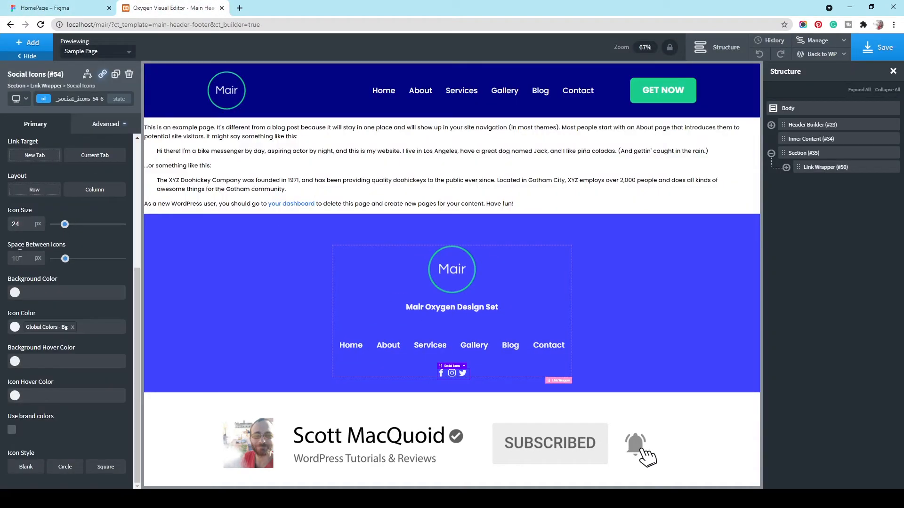
type("29")
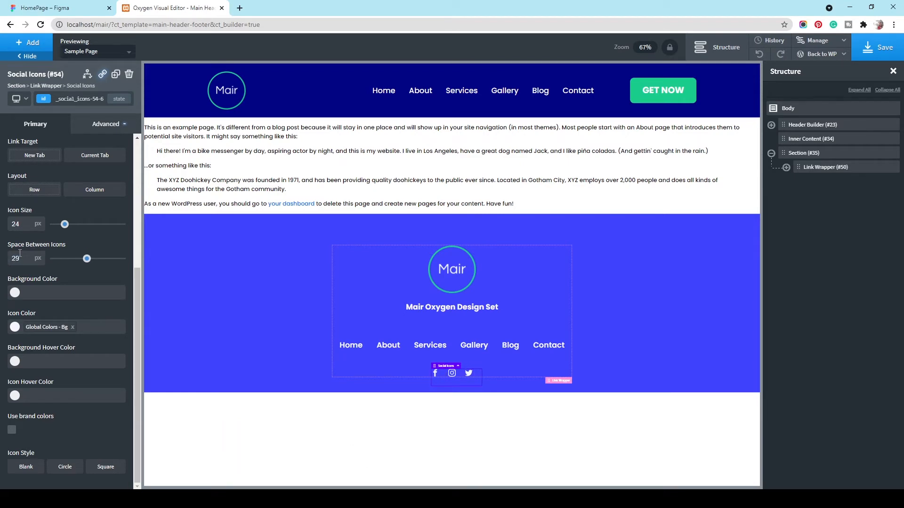
- Enter # as the placeholder link for both LinkedIn and YouTube in the social icons
scroll(91, 329, "up", 5)
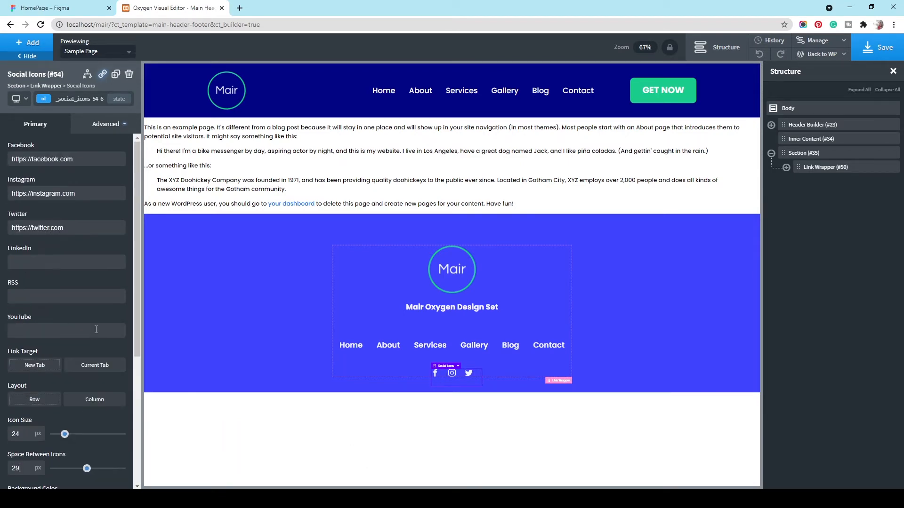
triple_click(53, 227)
left_click(40, 264)
type("#")
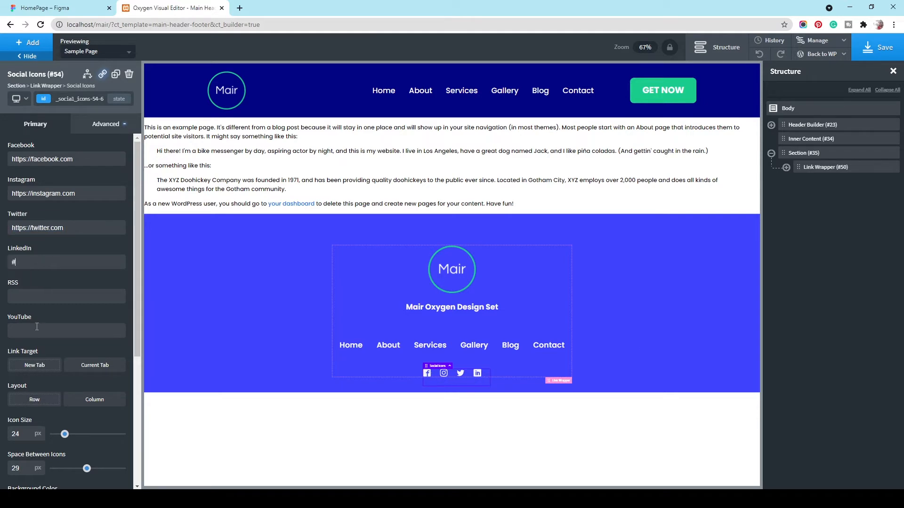
type("#")
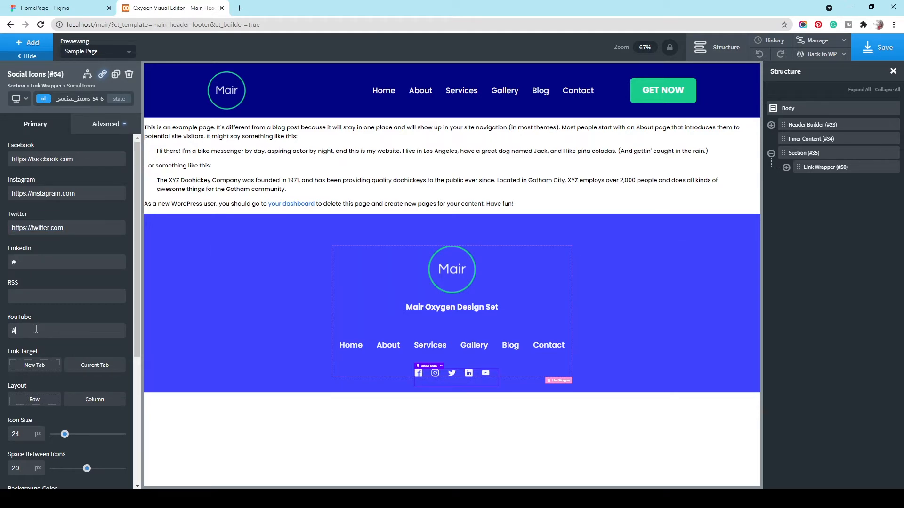
- Copy Figma's copyright line ("Mair Oxygen Design Set. All Rights Reserved." plus designer credit) into a new Oxygen text below the social icons, in global color Bg
left_click(66, 8)
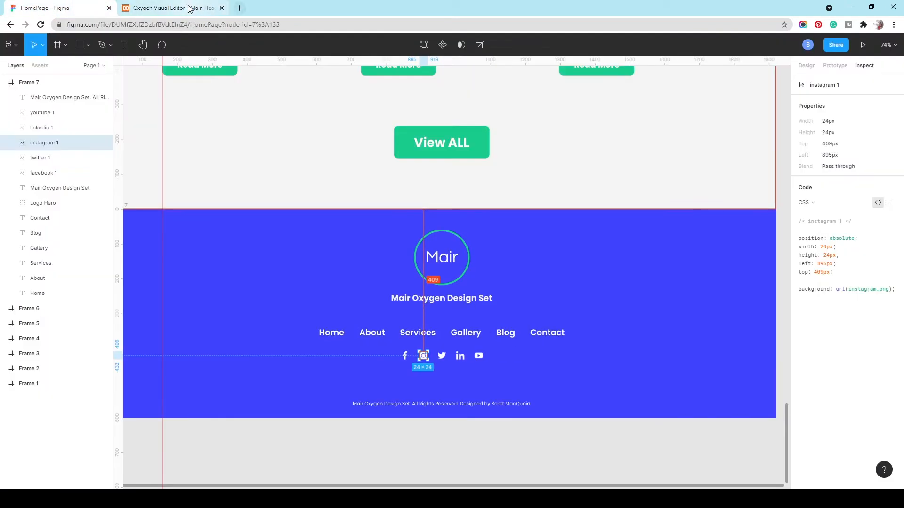
left_click(446, 407)
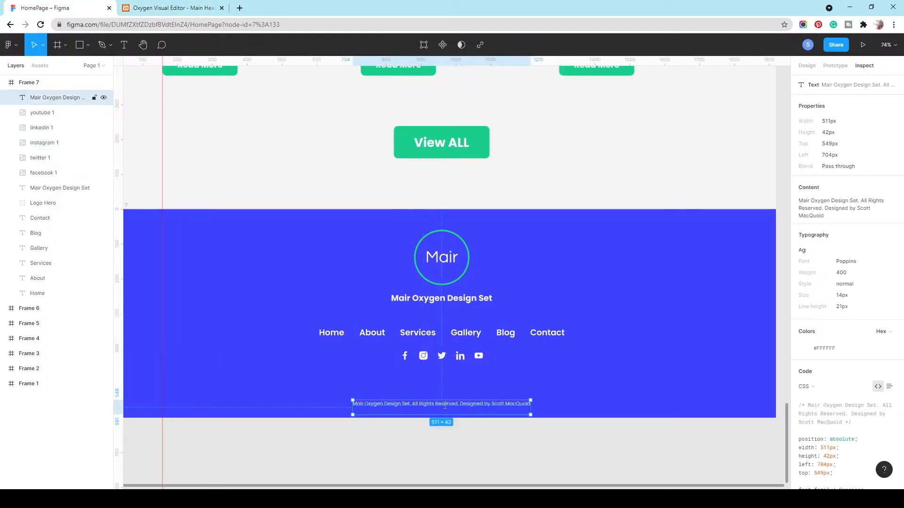
left_click(146, 12)
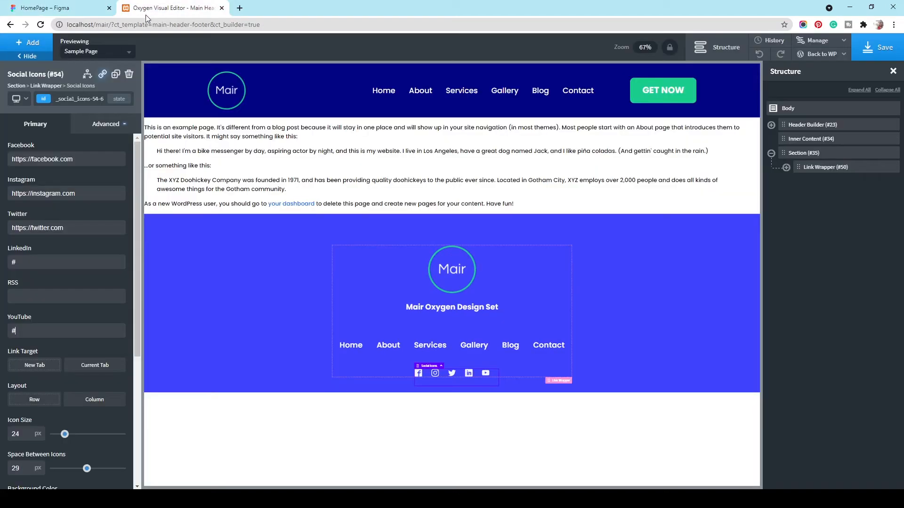
left_click(28, 42)
left_click(106, 94)
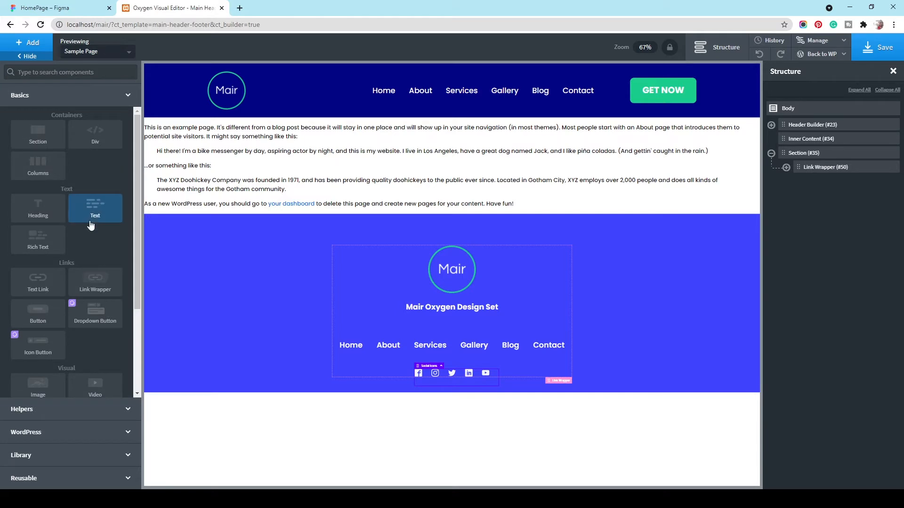
left_click(92, 215)
key("ctrl+a")
type("Mair Oxygen Design Set. All Rights Reserved. Designed by Scott MacQuoid")
left_click(14, 241)
left_click(53, 361)
- Check the copyright line's typography in Figma, then give the Oxygen copyright text font weight 400 and font size 14 px
left_click(71, 8)
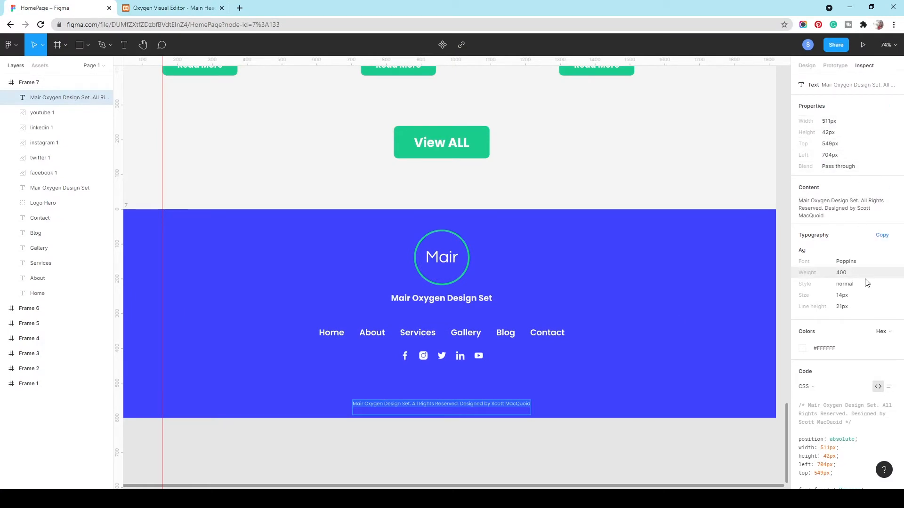
left_click(174, 8)
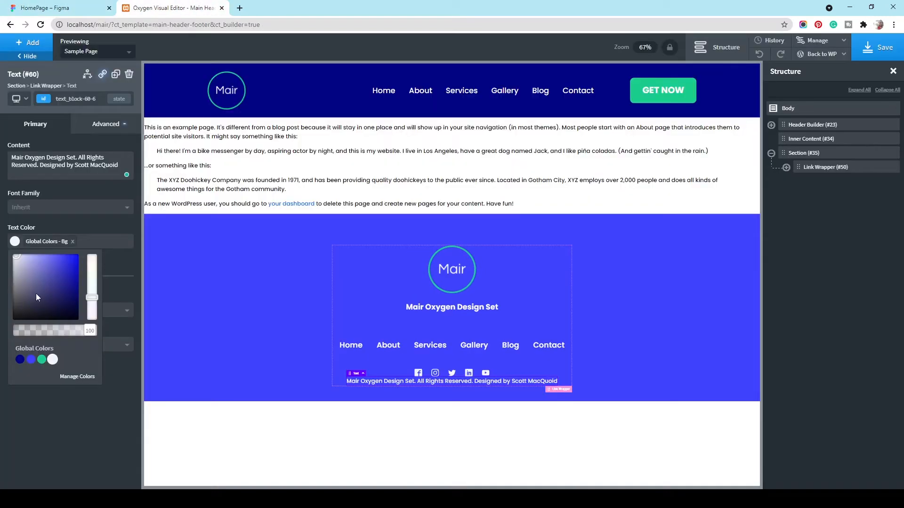
left_click(67, 225)
left_click(52, 310)
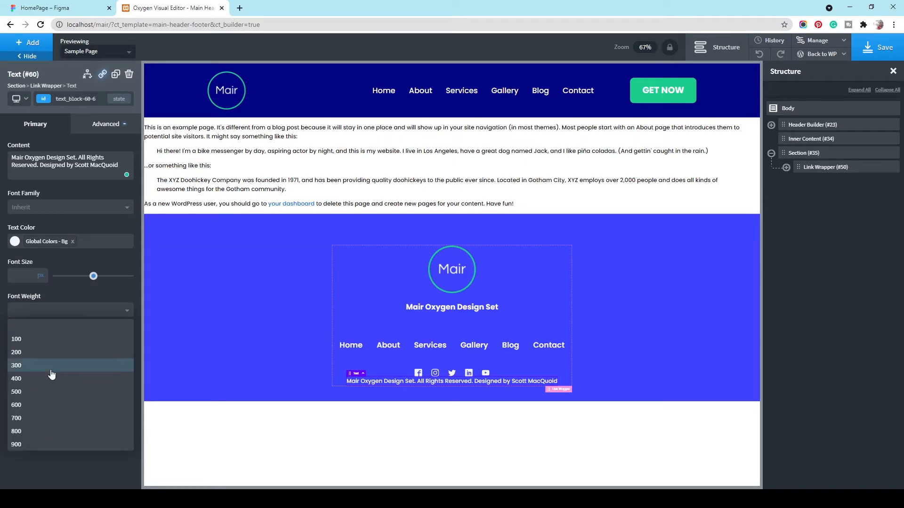
left_click(49, 382)
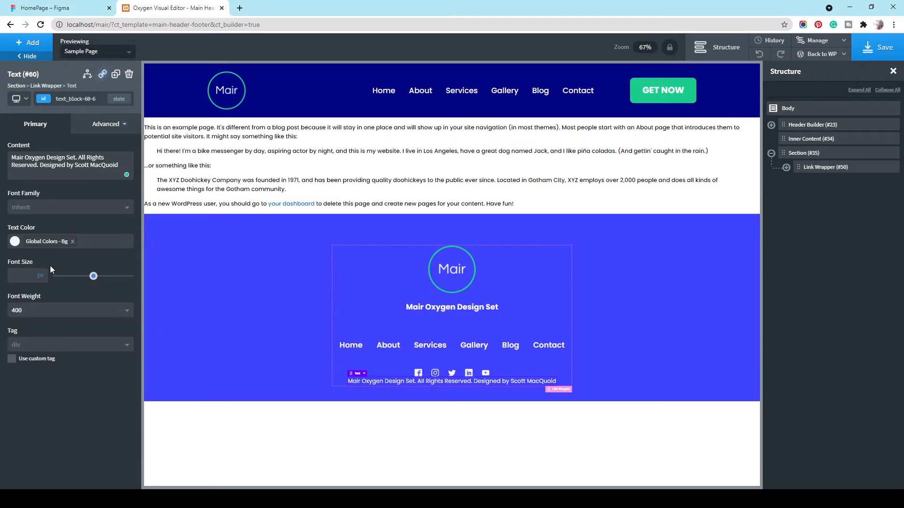
left_click(24, 281)
type("14")
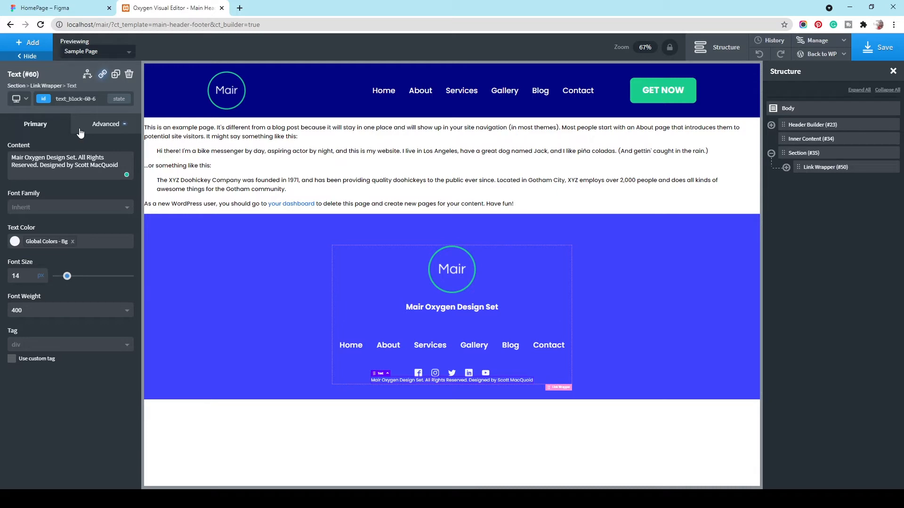
- Set the copyright text's top margin to 116 px to separate it from the social icons
left_click(96, 125)
left_click(83, 177)
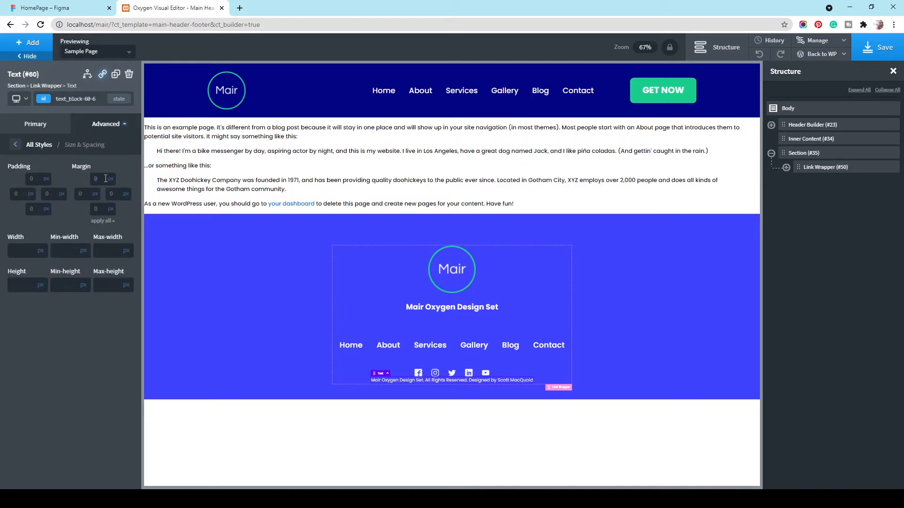
left_click(105, 178)
type("116")
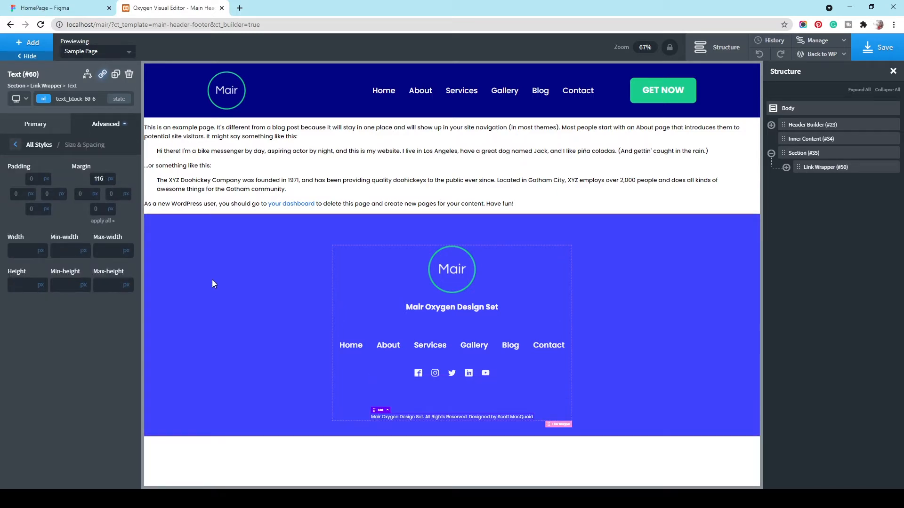
left_click(226, 313)
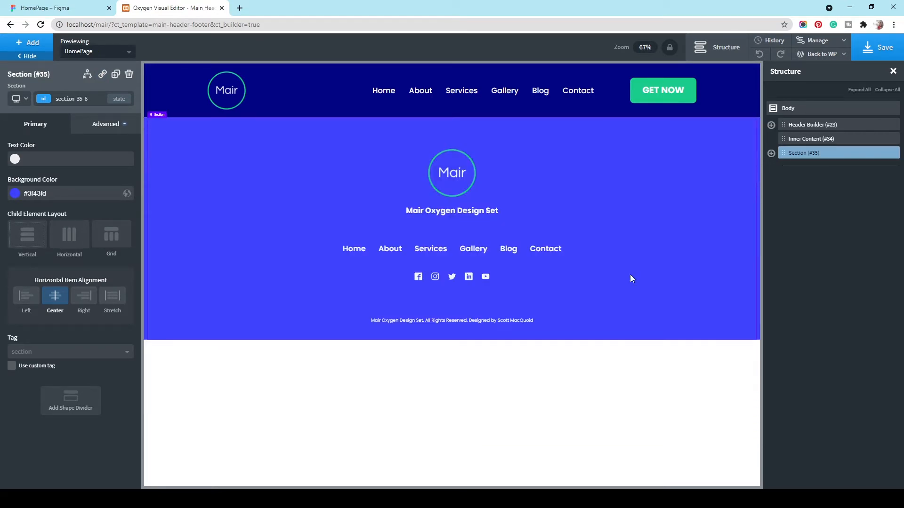
- Link the designer's name in the copyright line to the designer's https website address
left_click(505, 322)
double_click(505, 321)
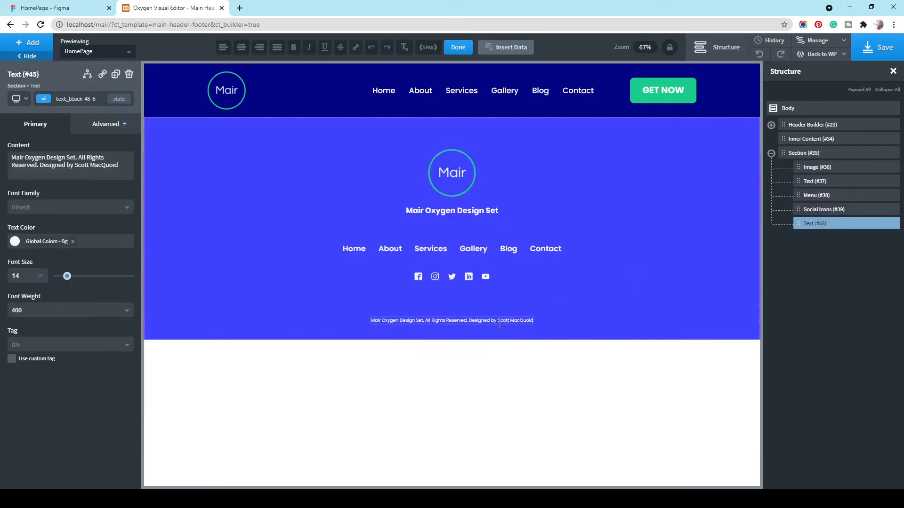
left_click_drag(503, 320, 534, 321)
left_click(356, 47)
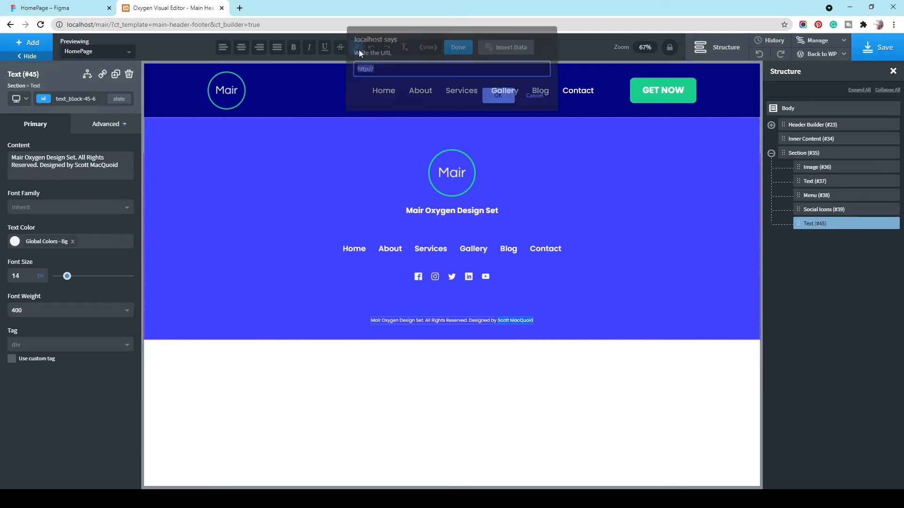
type("https")
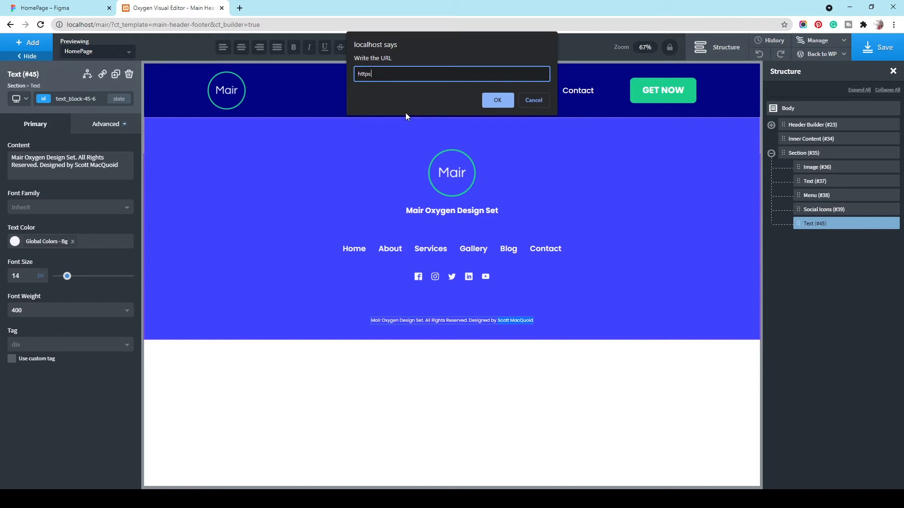
type("://scottmacquoid.co.uk")
left_click(487, 104)
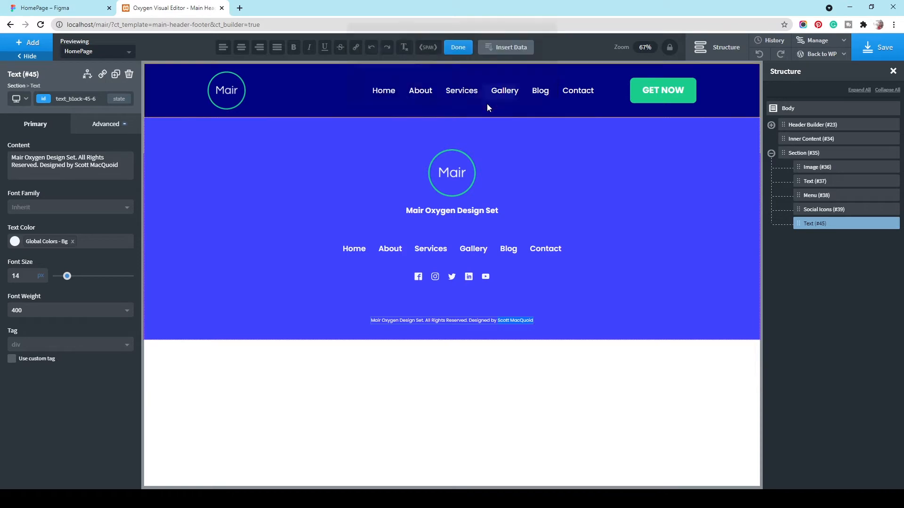
- Turn the designer's name in the copyright line into a span with global color Green and save the template
left_click(432, 49)
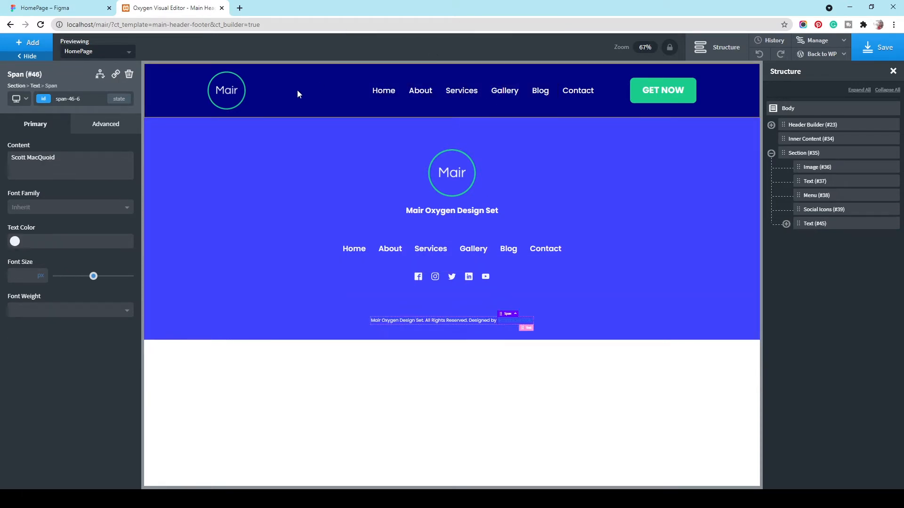
left_click(15, 241)
left_click(46, 358)
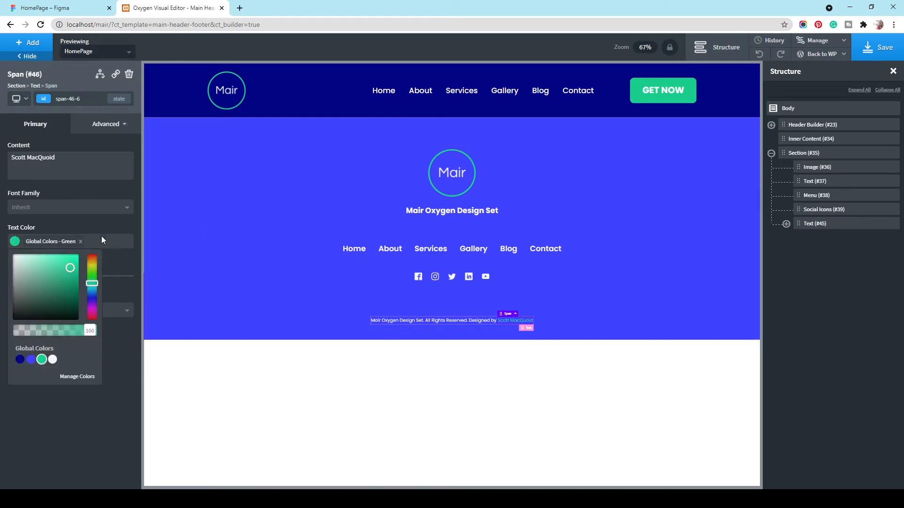
left_click(88, 219)
left_click(884, 51)
left_click(687, 188)
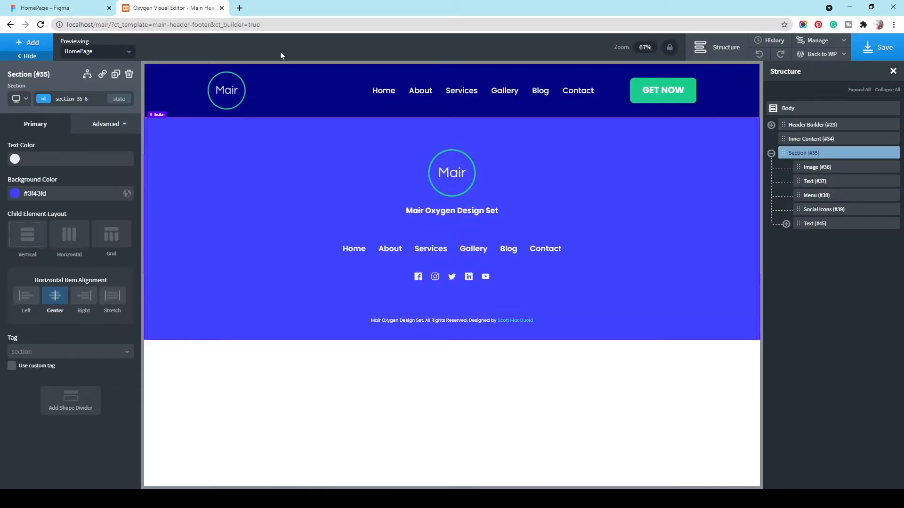
- Open the site's front end to view the finished header and footer
mouse_move(819, 54)
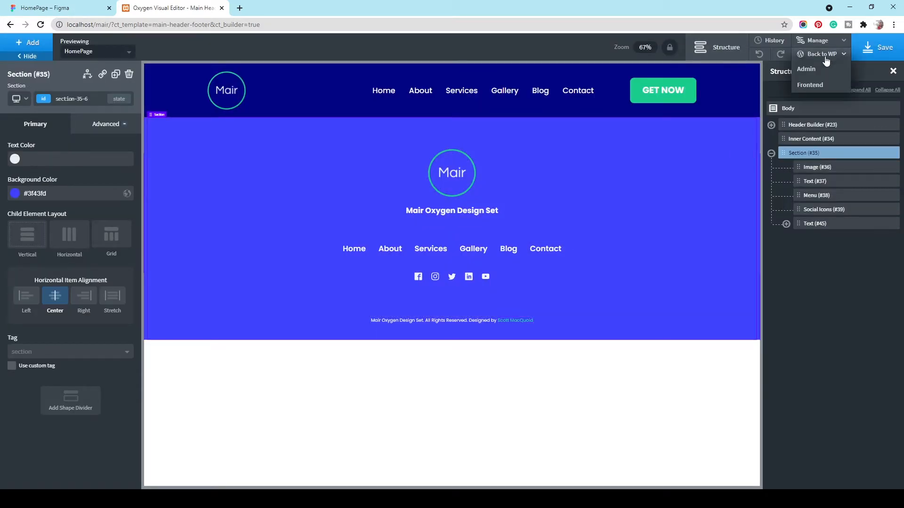
left_click(810, 85)
left_click(309, 4)
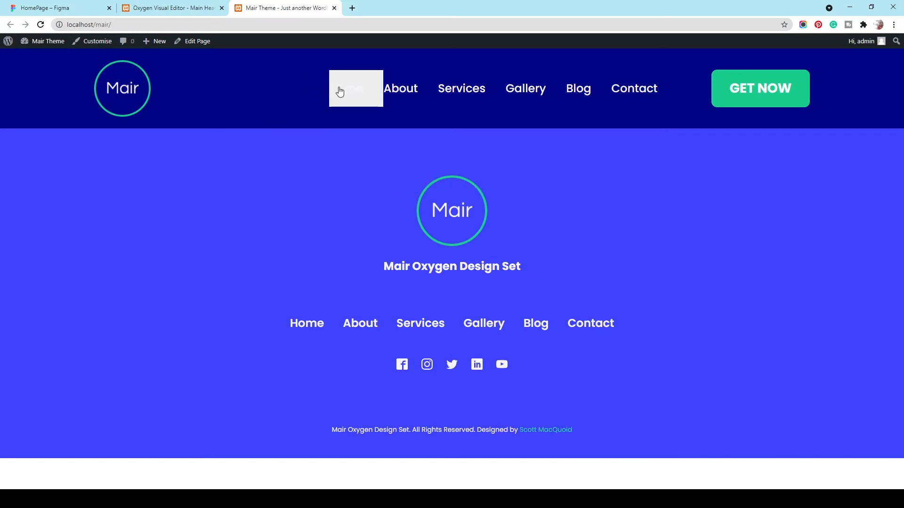
- Inspect the header menu's Home link in the browser's developer tools, reading its style rules and computed font values
left_click(364, 215)
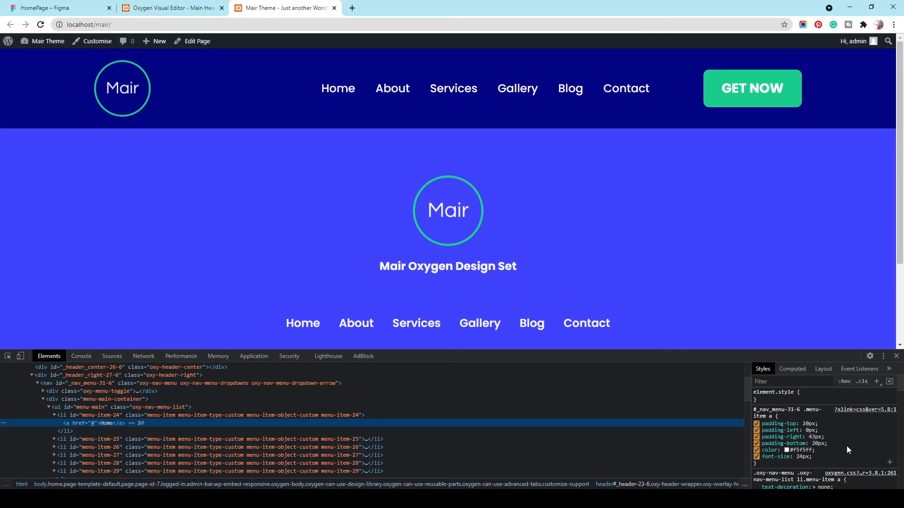
scroll(839, 431, "down", 2)
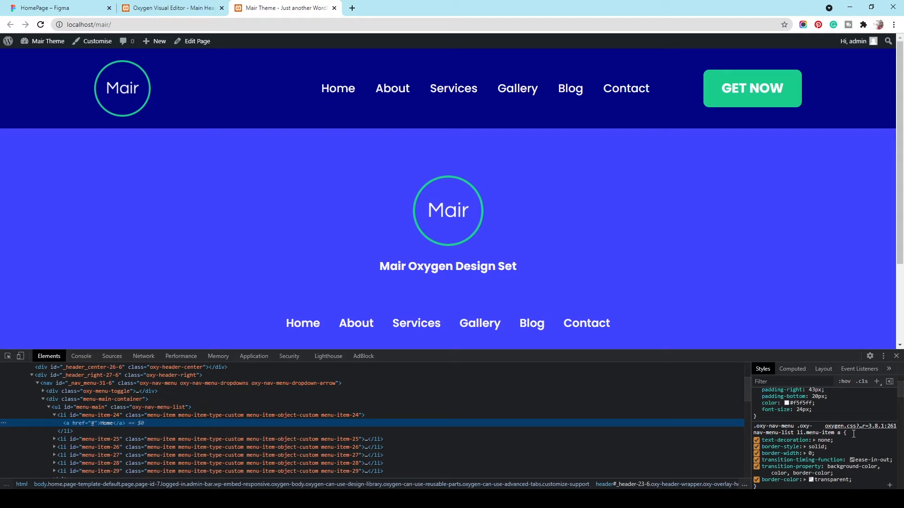
scroll(854, 434, "down", 5)
scroll(854, 452, "up", 7)
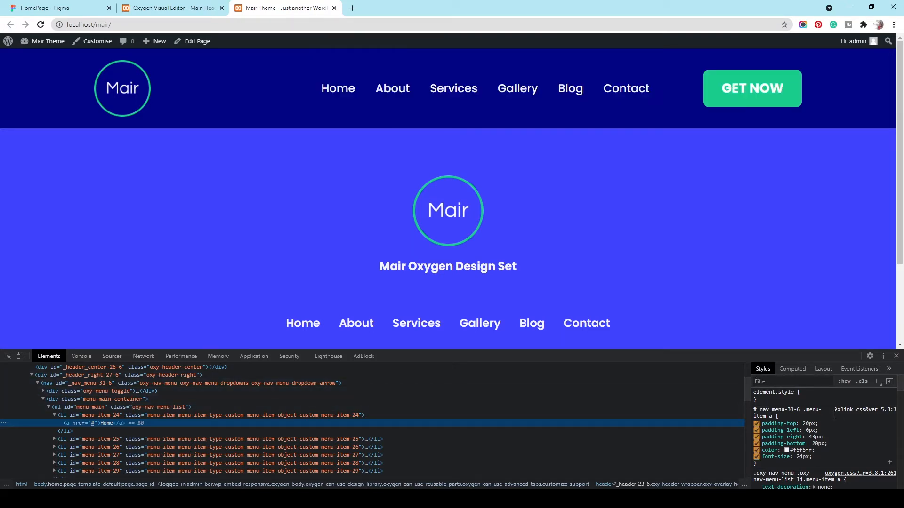
left_click(795, 370)
scroll(839, 401, "down", 6)
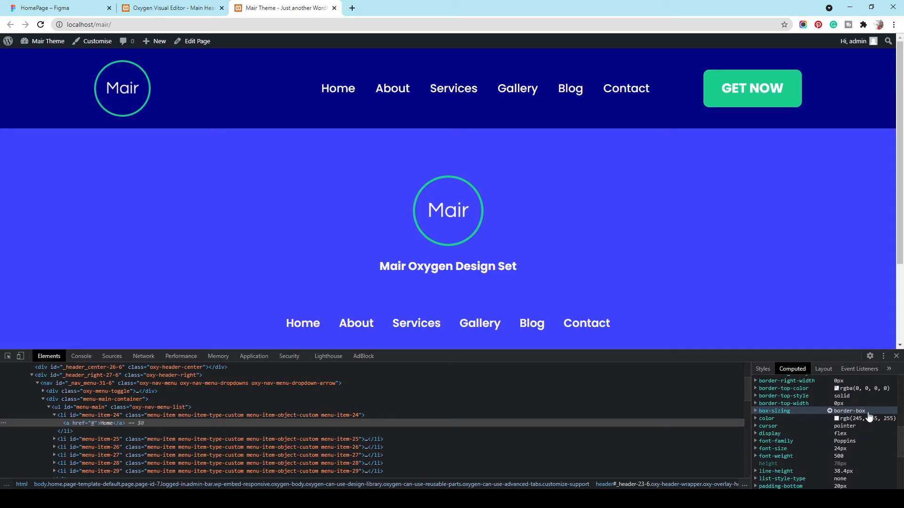
scroll(871, 423, "up", 3)
scroll(876, 436, "up", 3)
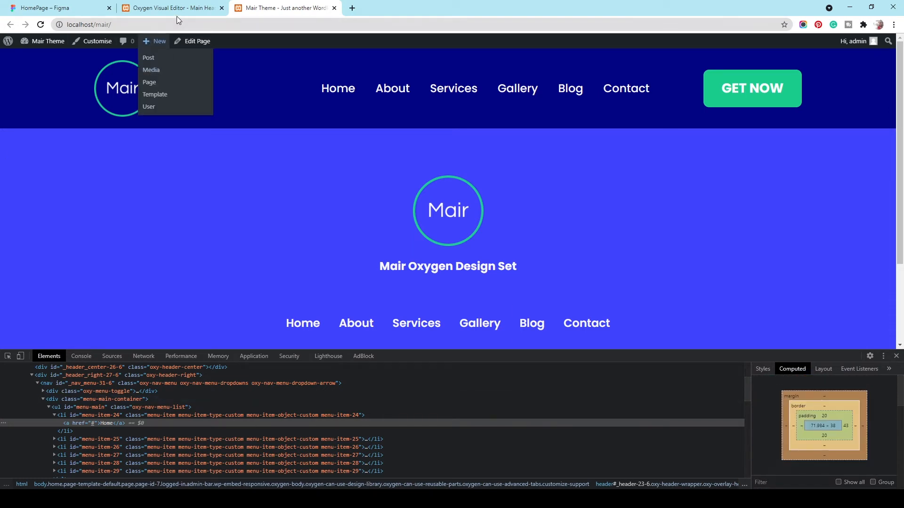
- Return to the Oxygen editor and check the header menu's typography settings, including its font weight
left_click(177, 11)
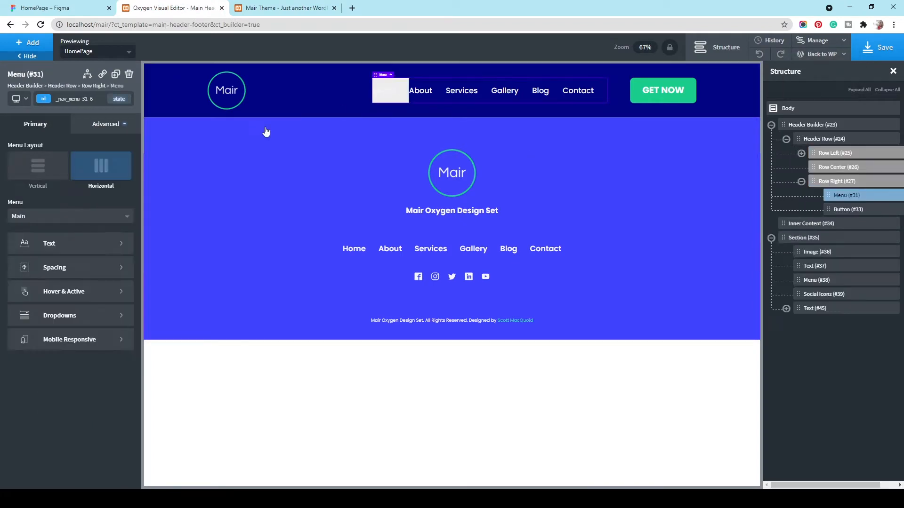
left_click(108, 126)
left_click(90, 224)
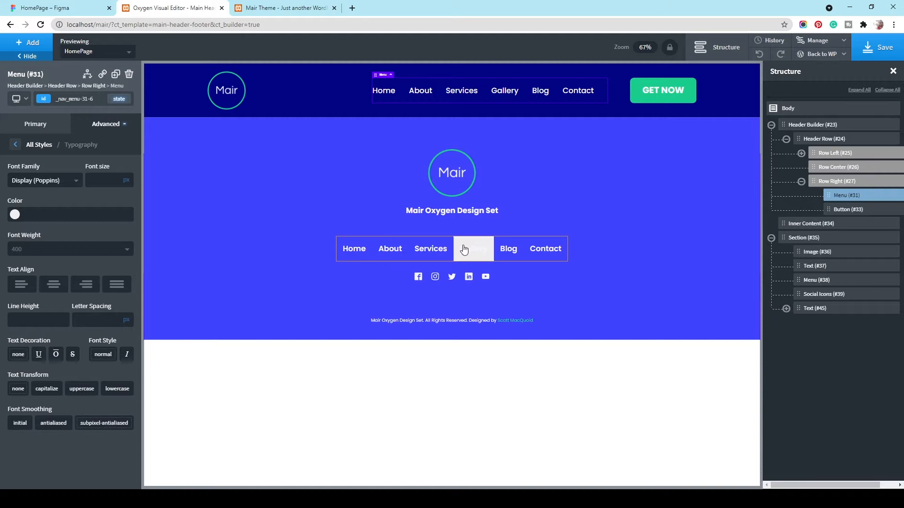
- Set the footer menu's font weight to 400 and save the template
left_click(379, 249)
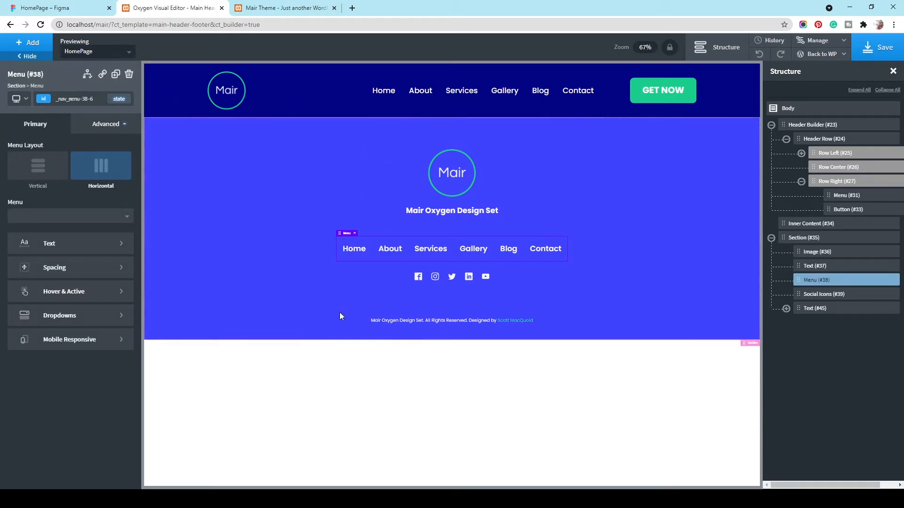
left_click(99, 245)
left_click(70, 249)
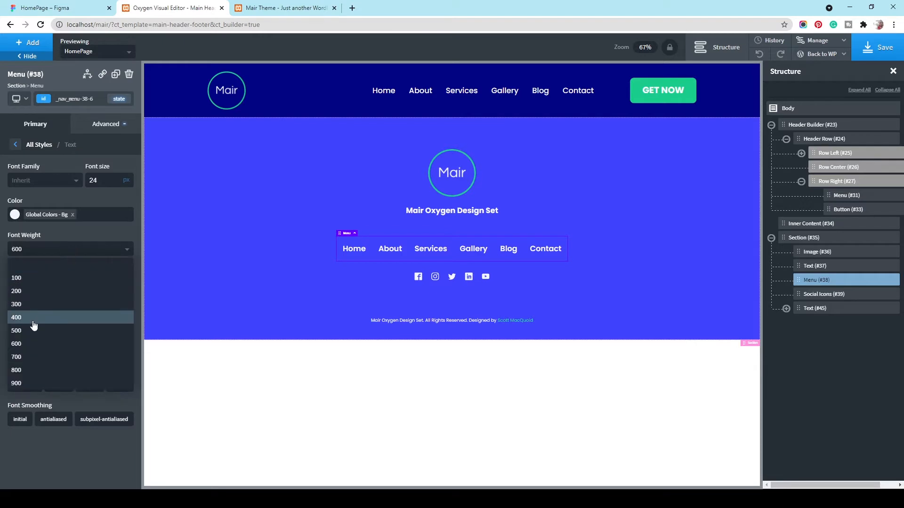
left_click(33, 324)
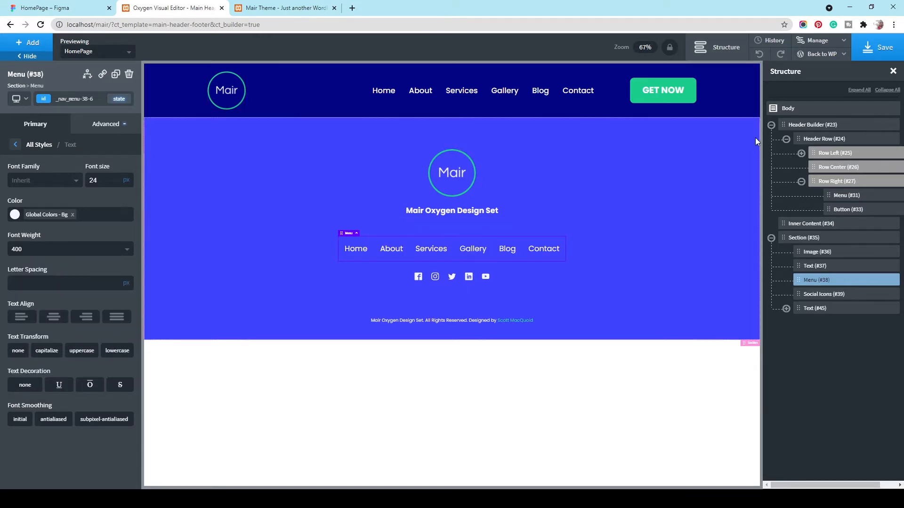
left_click(893, 57)
- Reload the front end, close the developer tools and review the footer's menu and title text
left_click(282, 8)
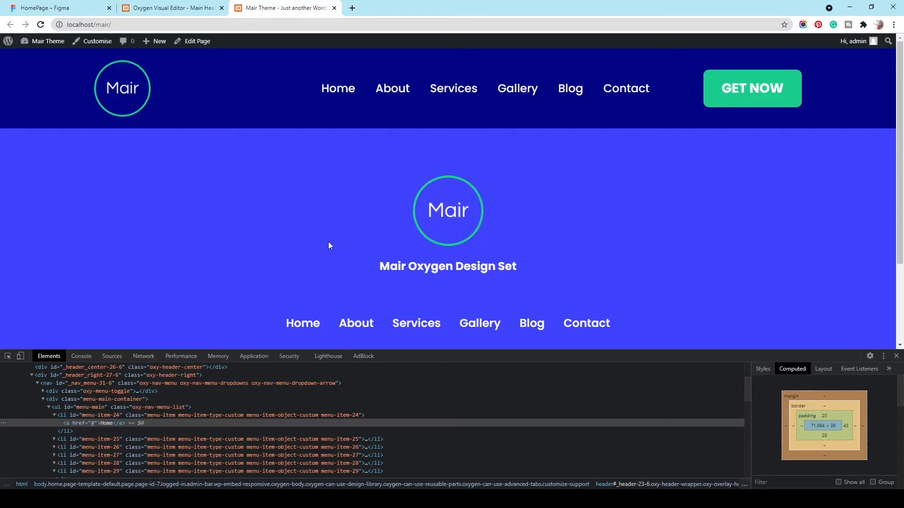
left_click(41, 24)
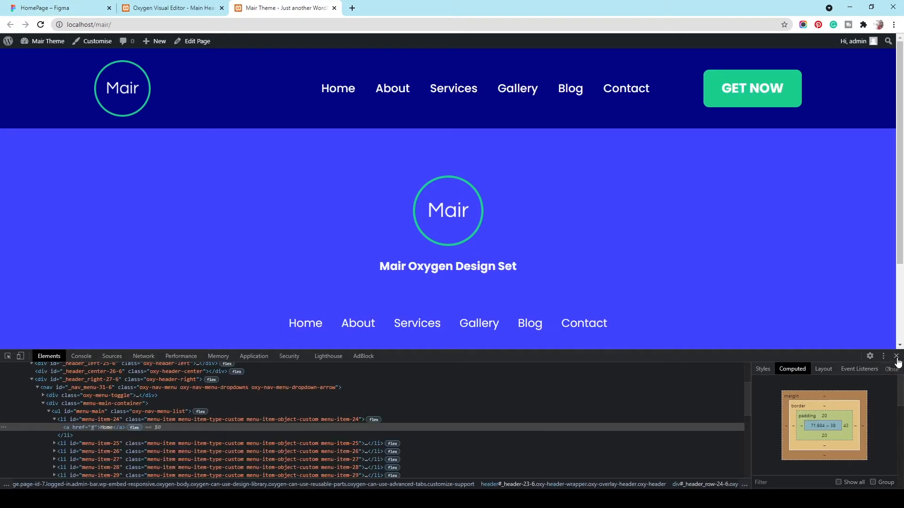
left_click(896, 356)
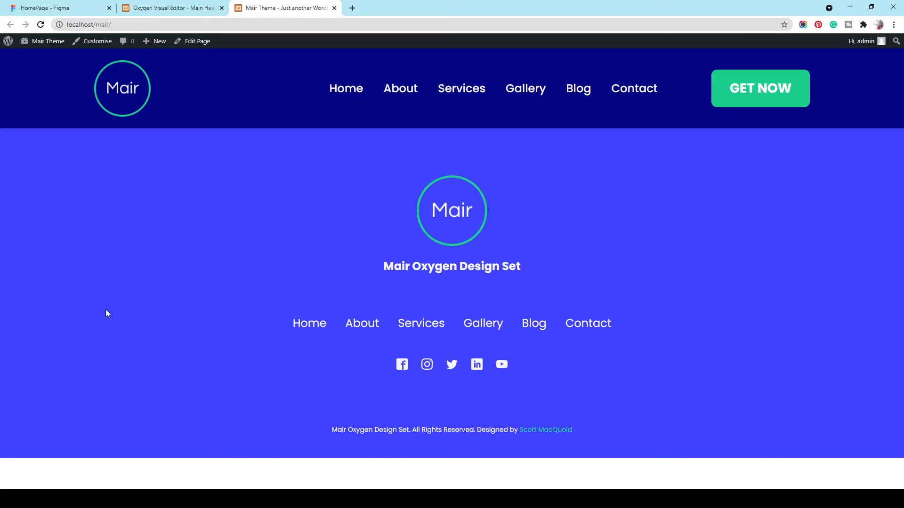
triple_click(429, 273)
left_click(337, 261)
- In Oxygen, set the footer title "Mair Oxygen Design Set" to font weight 500, save, and reload the front end
left_click(208, 8)
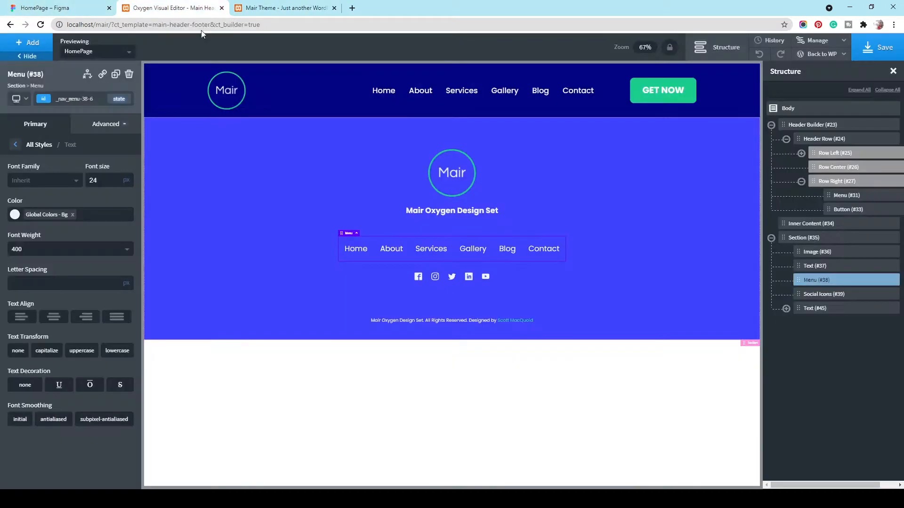
left_click(437, 211)
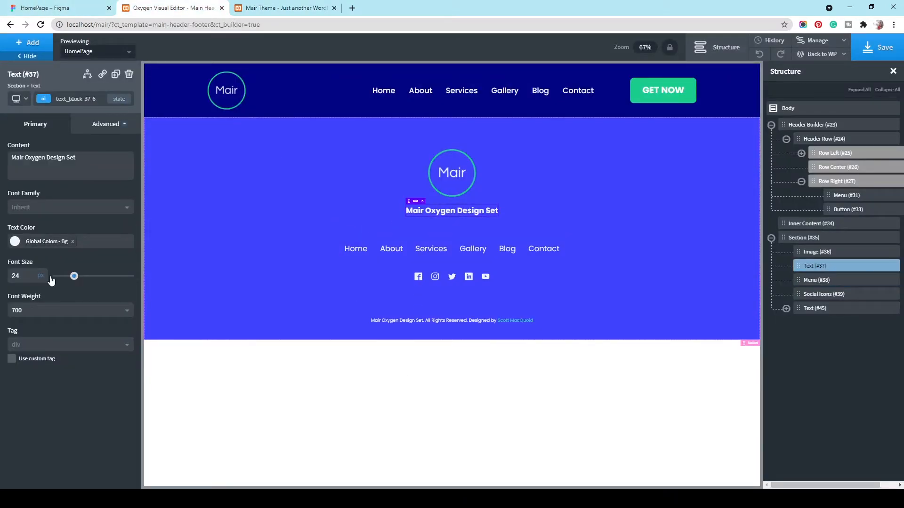
left_click(42, 312)
left_click(41, 397)
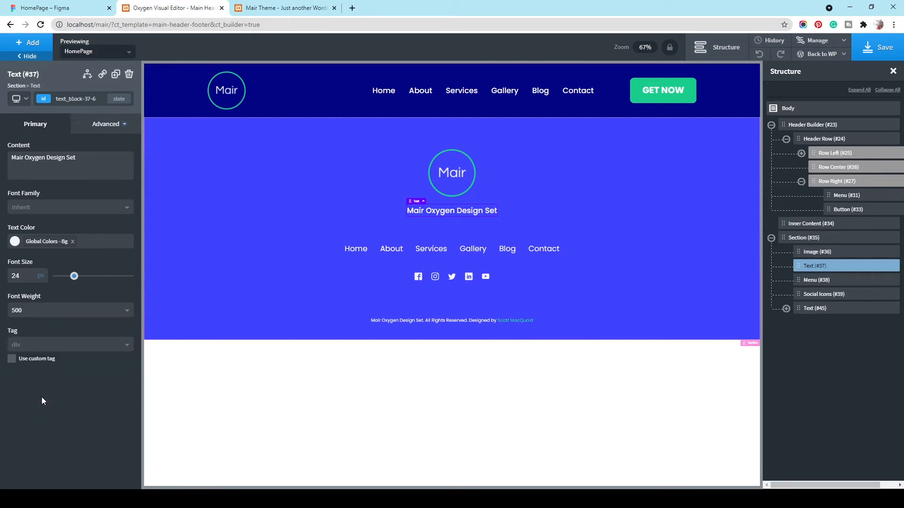
left_click(879, 48)
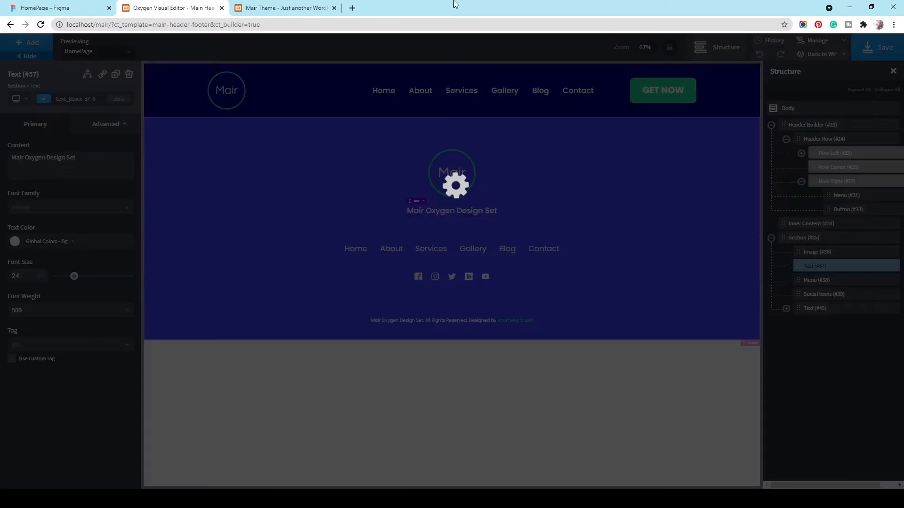
left_click(329, 6)
key("F5")
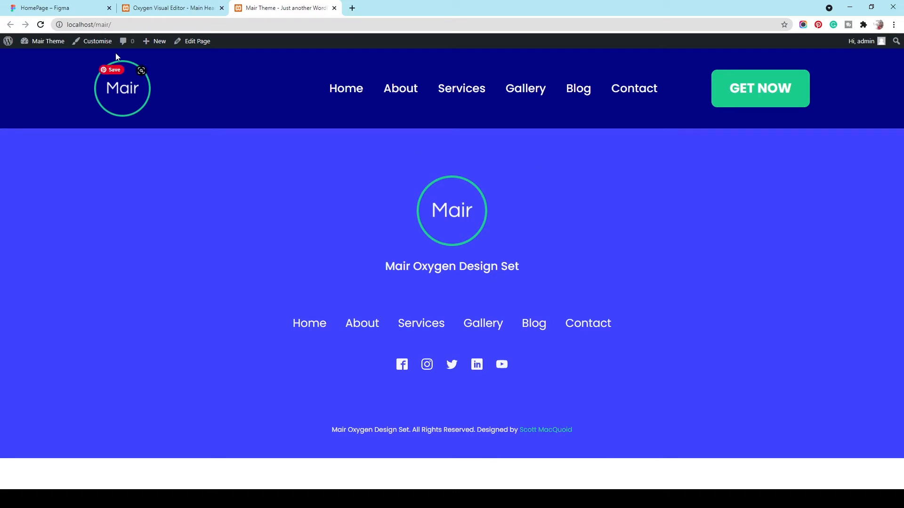
- Switch to Figma and view the hero frame at the start of the homepage design
left_click(89, 6)
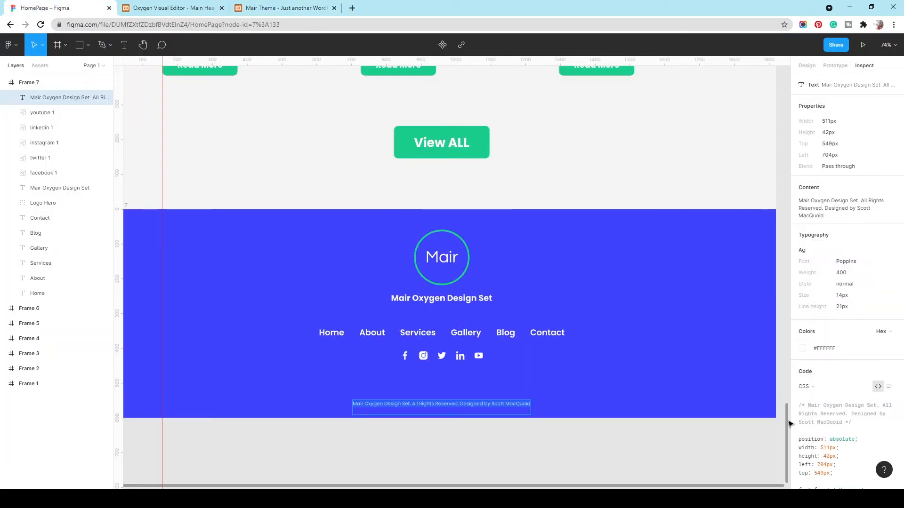
left_click_drag(787, 425, 820, 103)
scroll(133, 184, "up", 5)
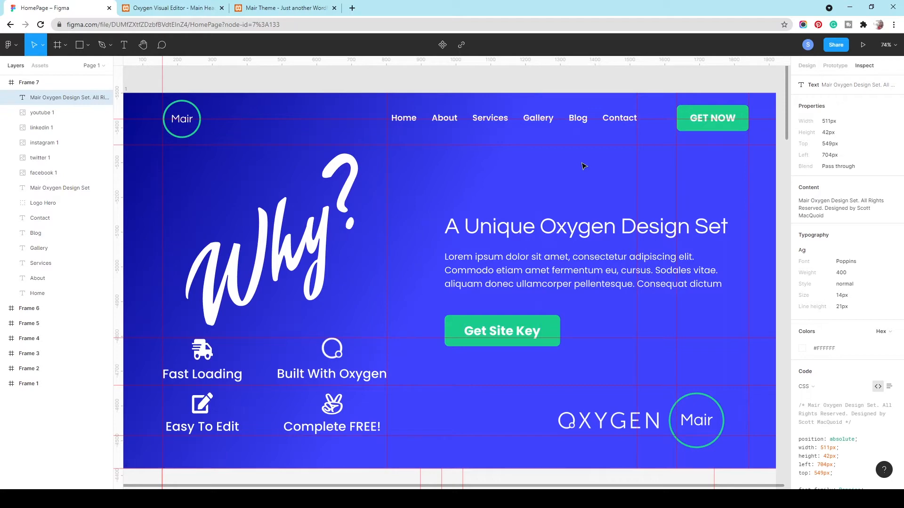
key("ctrl+/")
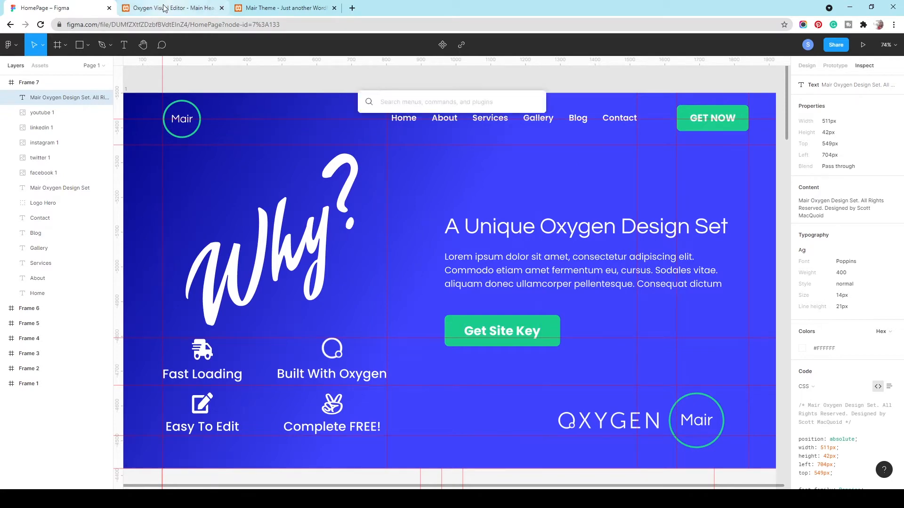
- Leave the Oxygen template editor for the WordPress admin and look over the Pages list and the Oxygen settings
left_click(164, 8)
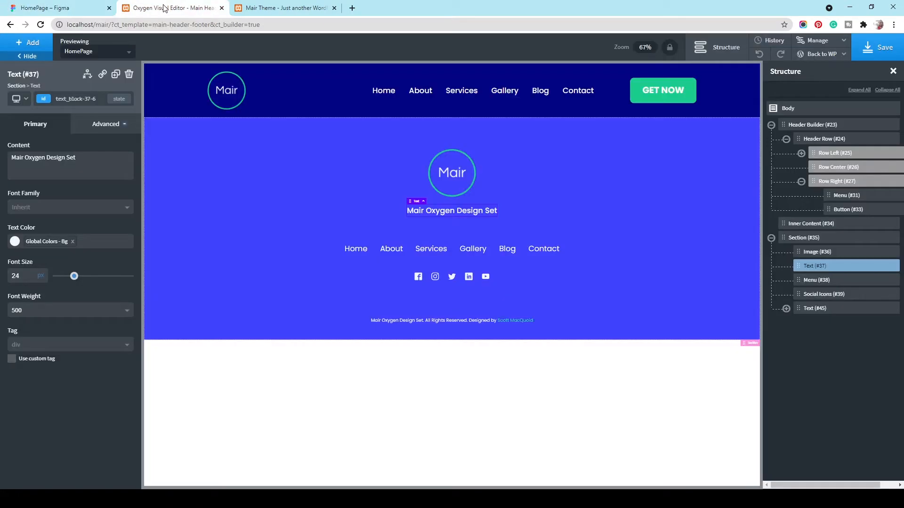
left_click(807, 69)
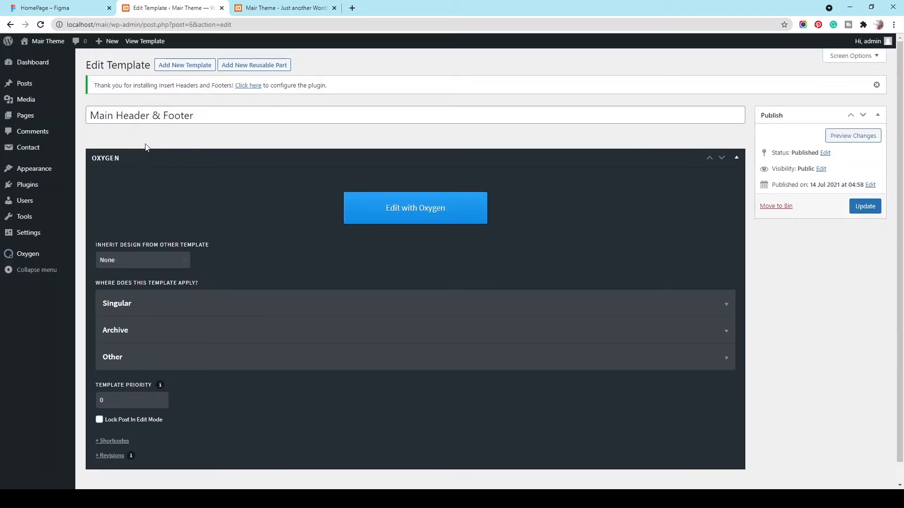
mouse_move(45, 117)
left_click(86, 118)
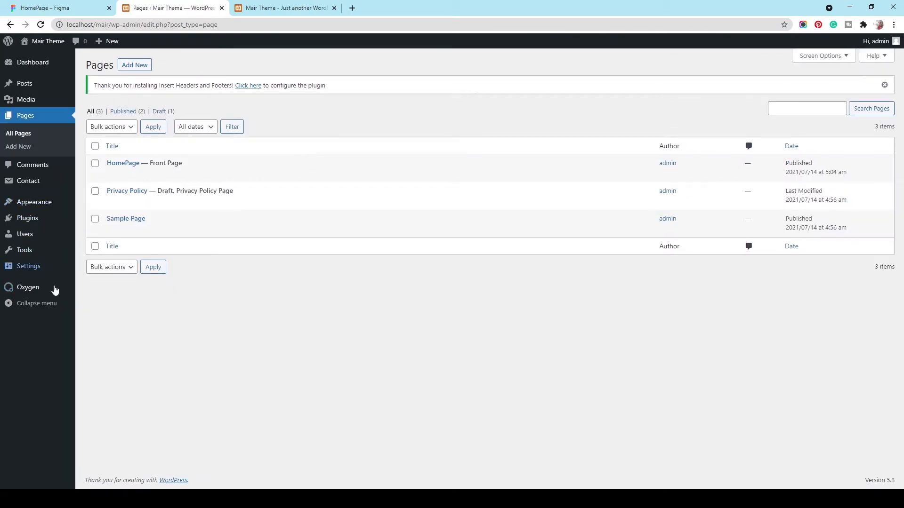
mouse_move(37, 290)
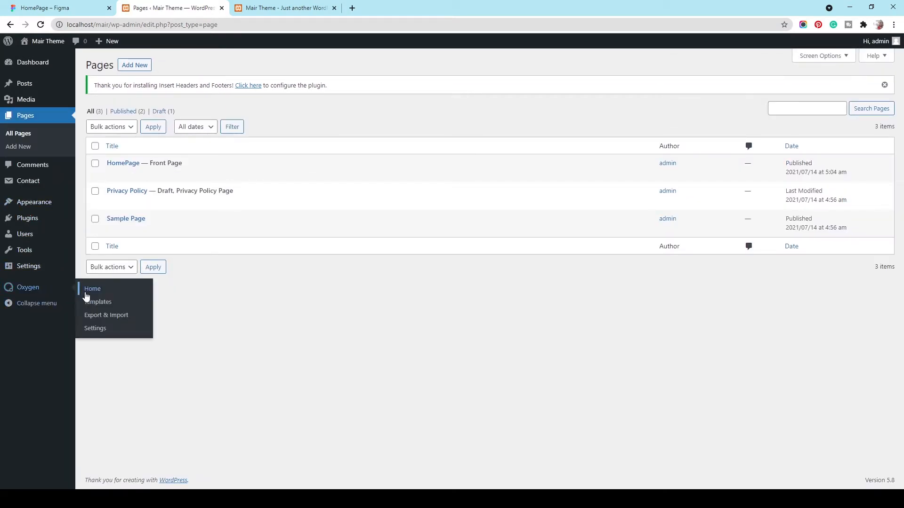
left_click(105, 328)
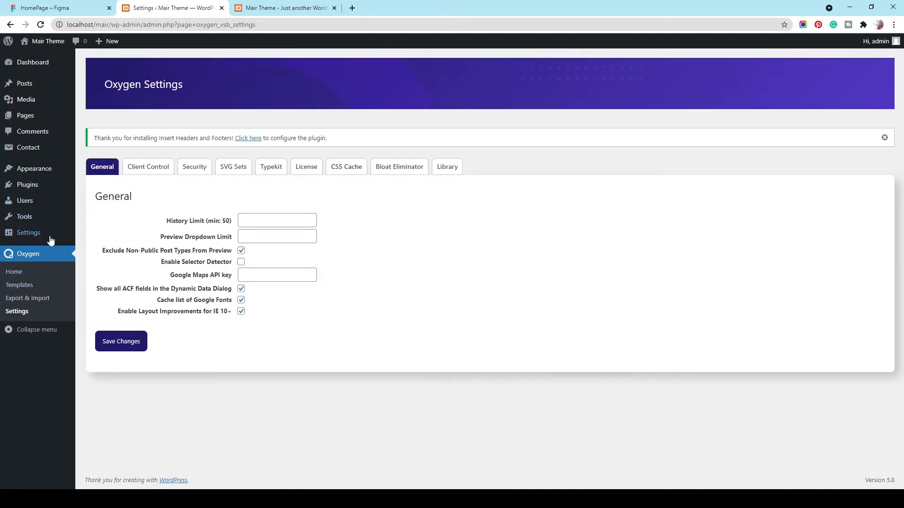
- Save the WordPress Reading settings with HomePage as the static homepage
mouse_move(62, 239)
left_click(106, 259)
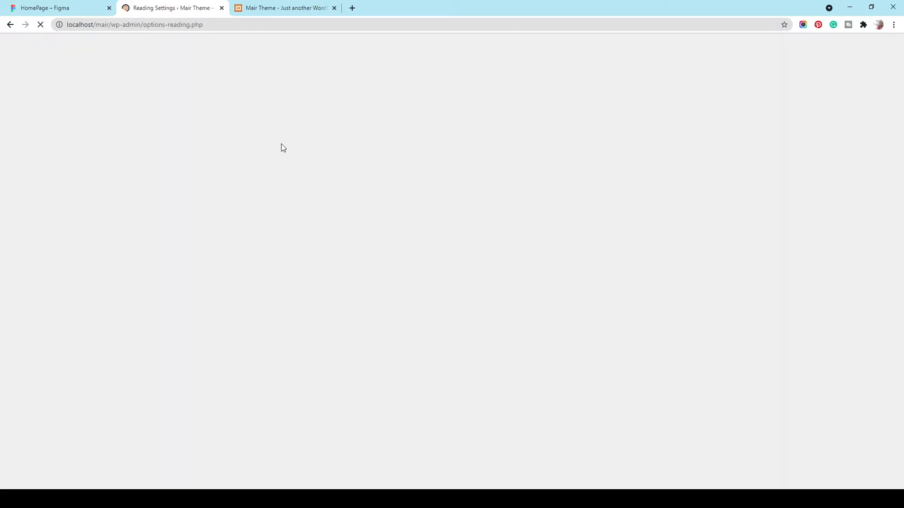
left_click(249, 156)
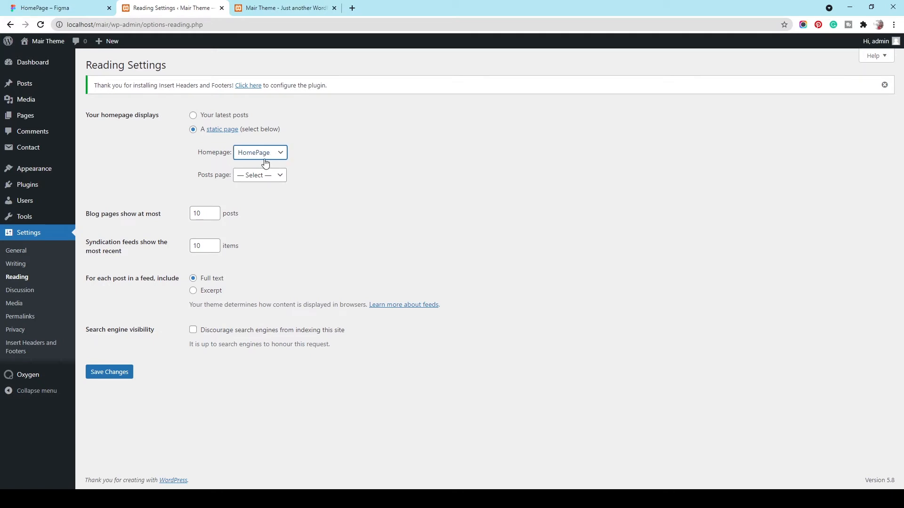
left_click(123, 375)
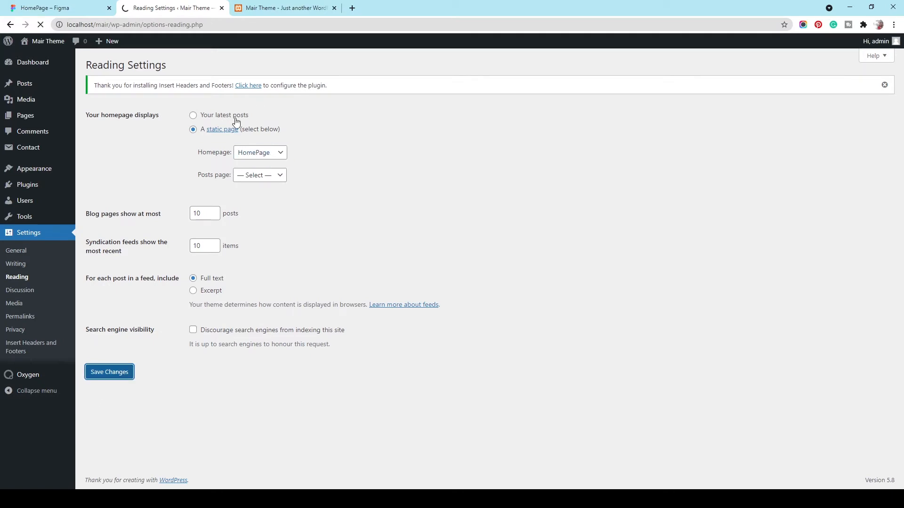
- Open the HomePage page in the Oxygen editor from the Pages list and close the front-end browser tab
mouse_move(30, 117)
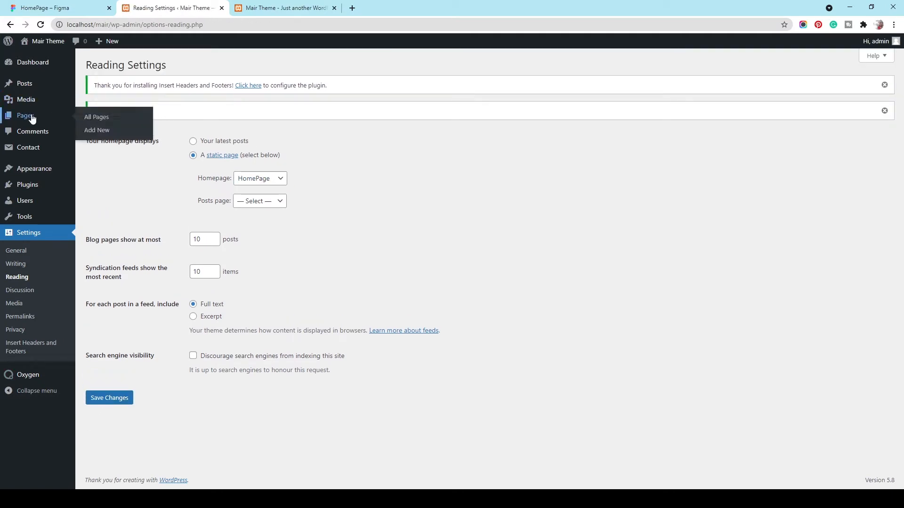
left_click(108, 119)
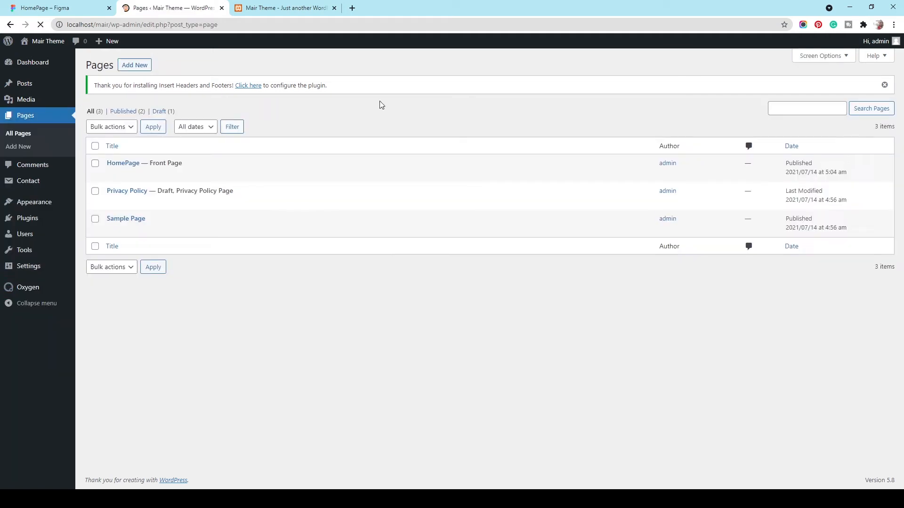
left_click(225, 175)
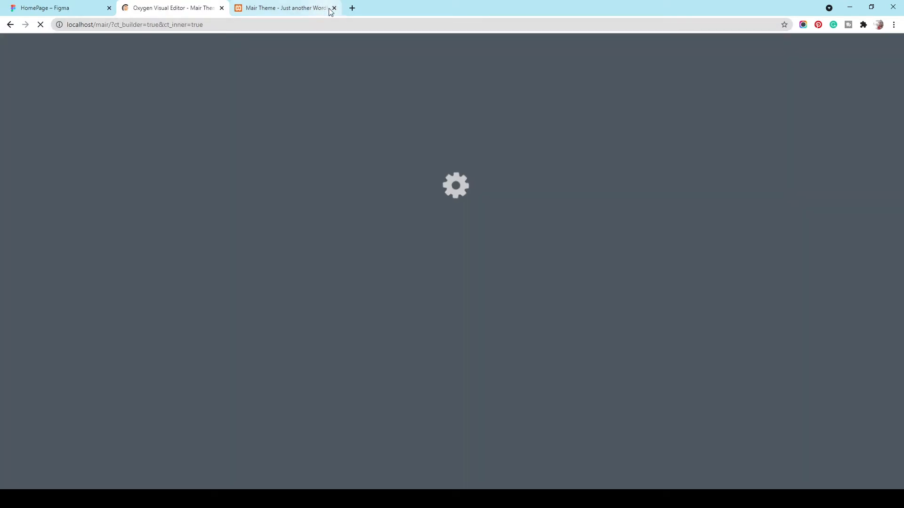
left_click(335, 8)
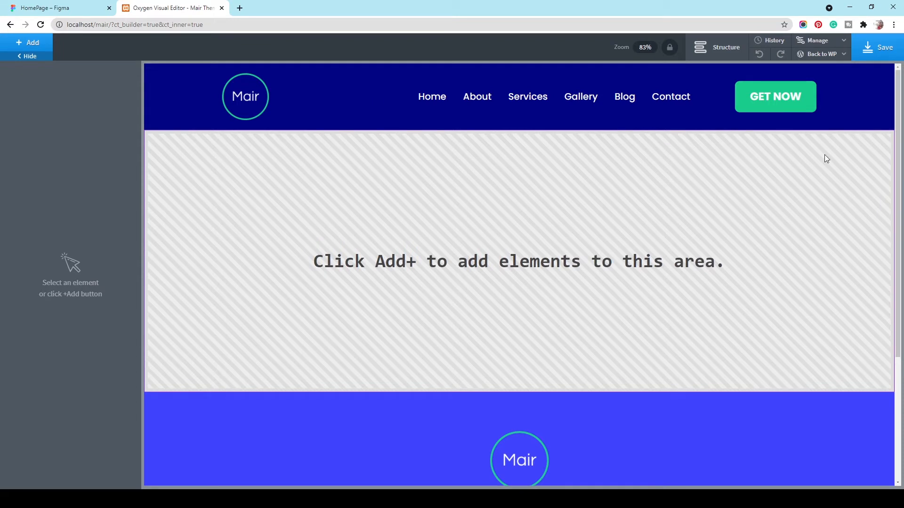
- Review the header, empty content area and footer of HomePage, and compare them with the hero frame in Figma
scroll(526, 200, "down", 4)
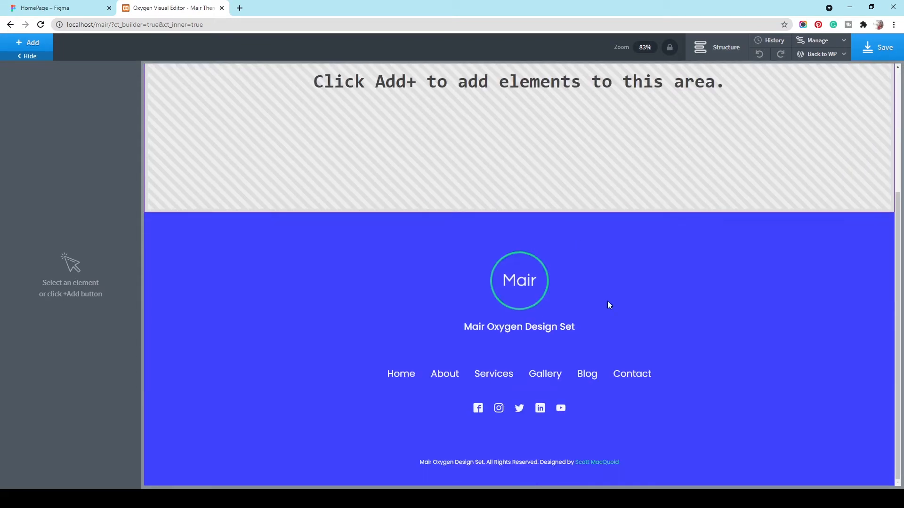
scroll(576, 271, "up", 4)
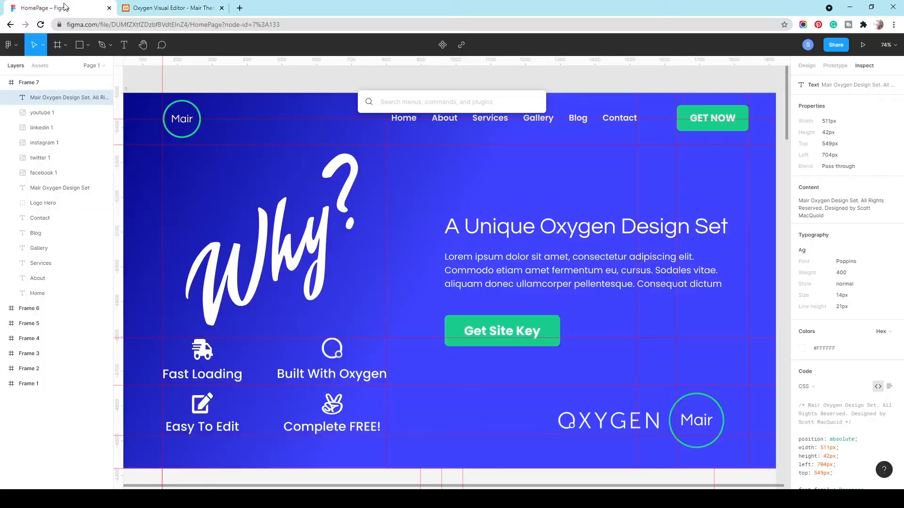
left_click(68, 7)
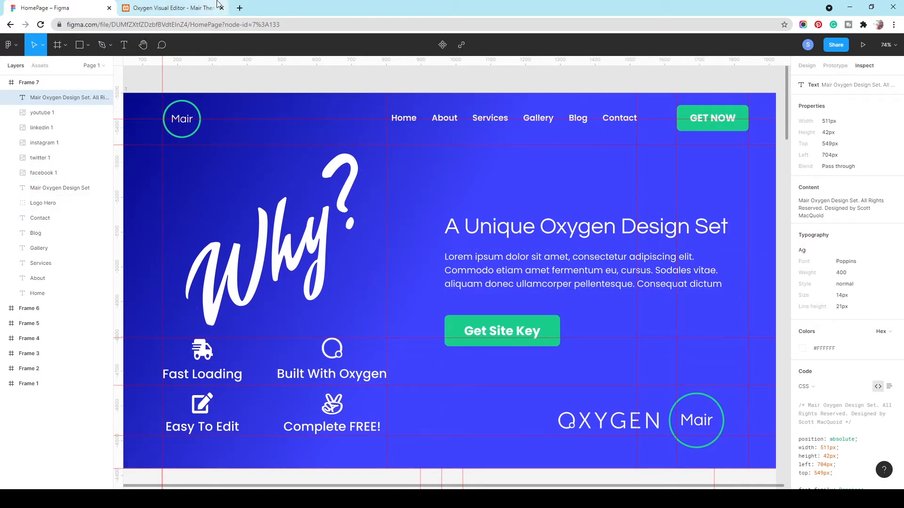
- Return to Oxygen, show the page structure and add a Section to the Inner Content
left_click(170, 8)
left_click(720, 47)
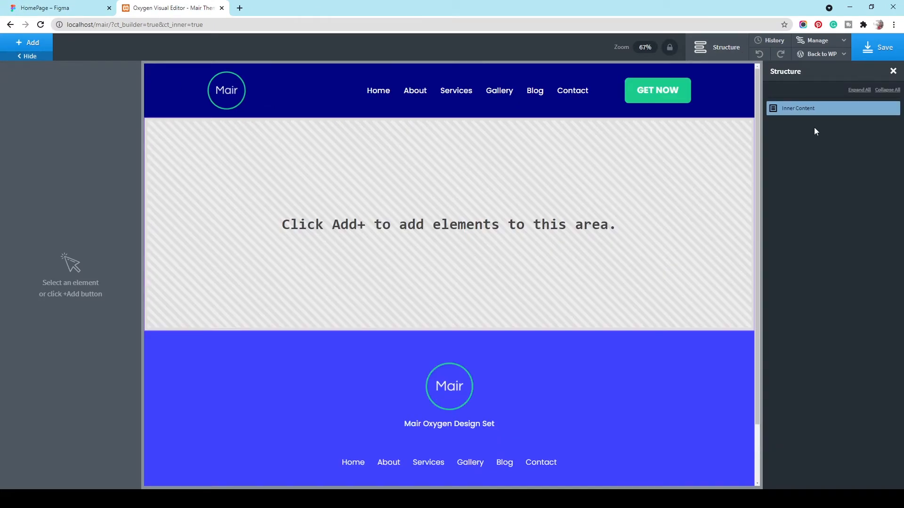
left_click(26, 42)
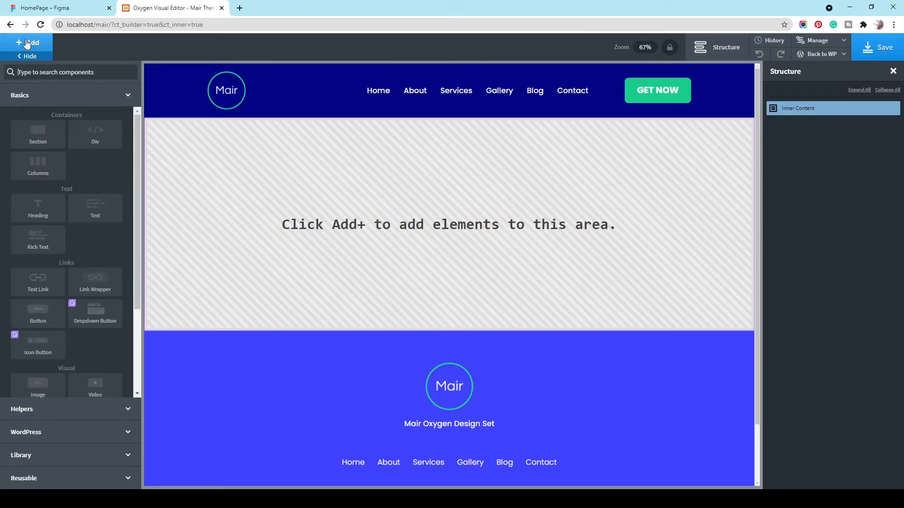
left_click(27, 131)
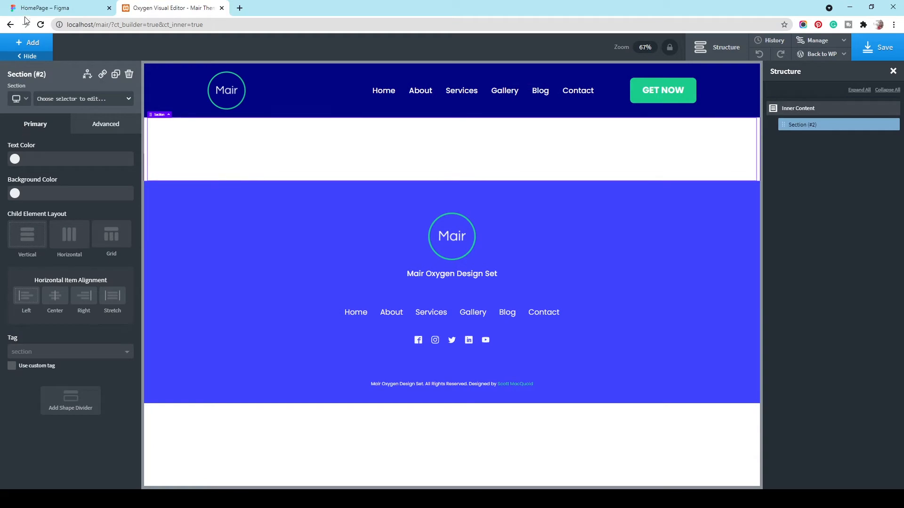
- In Figma, copy the first gradient color, #010483, from the CSS code of Frame 1
left_click(47, 6)
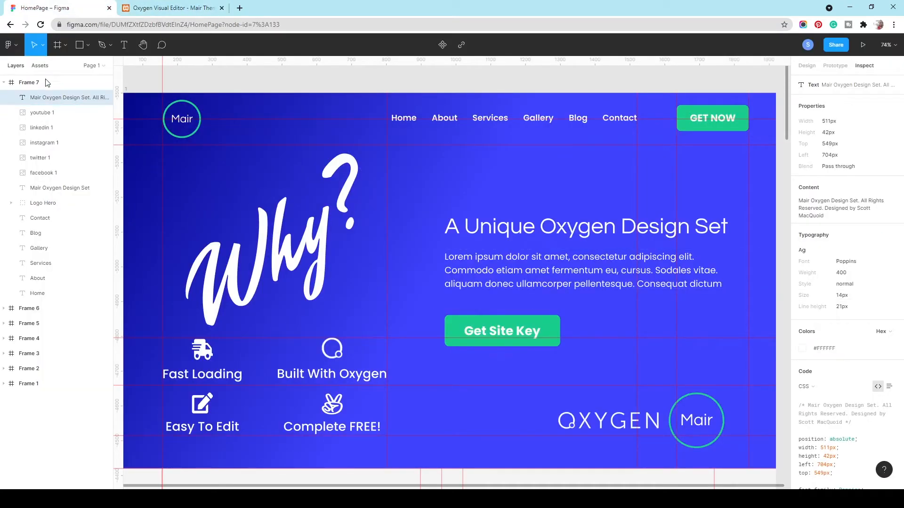
left_click(35, 384)
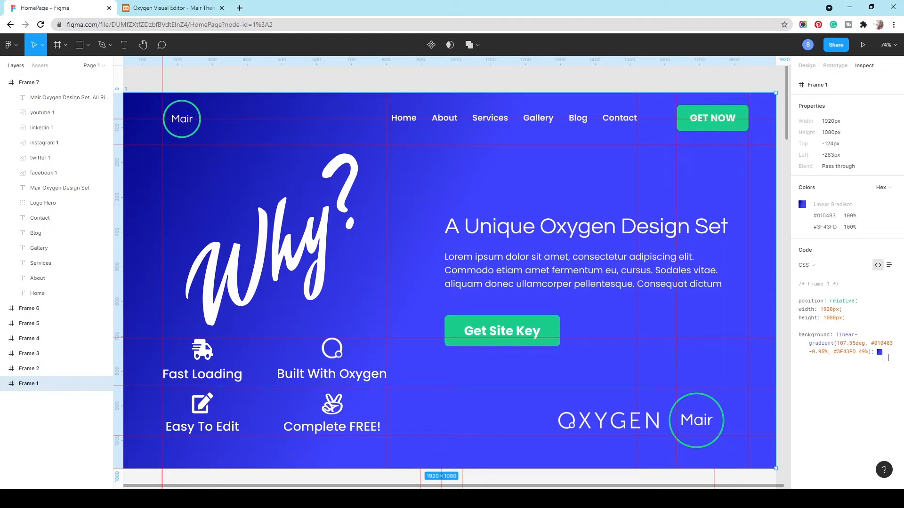
left_click_drag(889, 343, 872, 343)
key("ctrl+c")
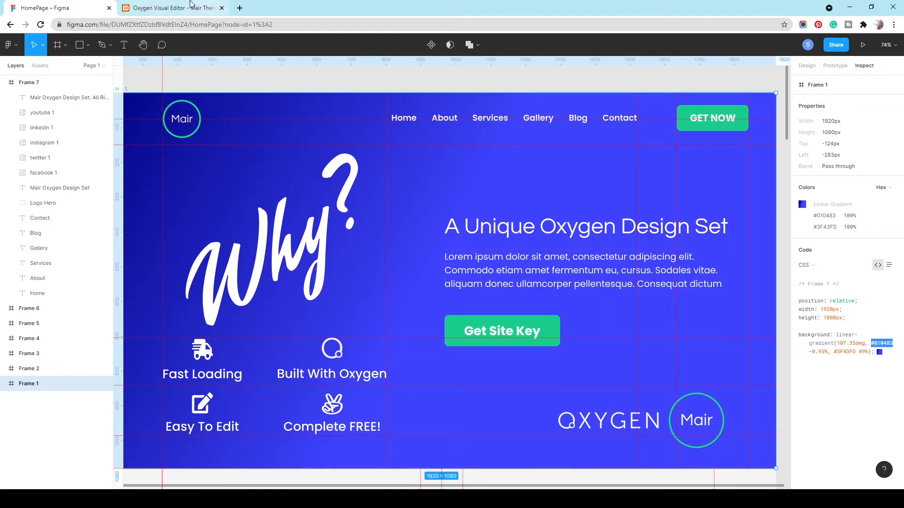
- In Oxygen, add #010483 as the first color of the new section's background gradient
left_click(169, 8)
left_click(105, 125)
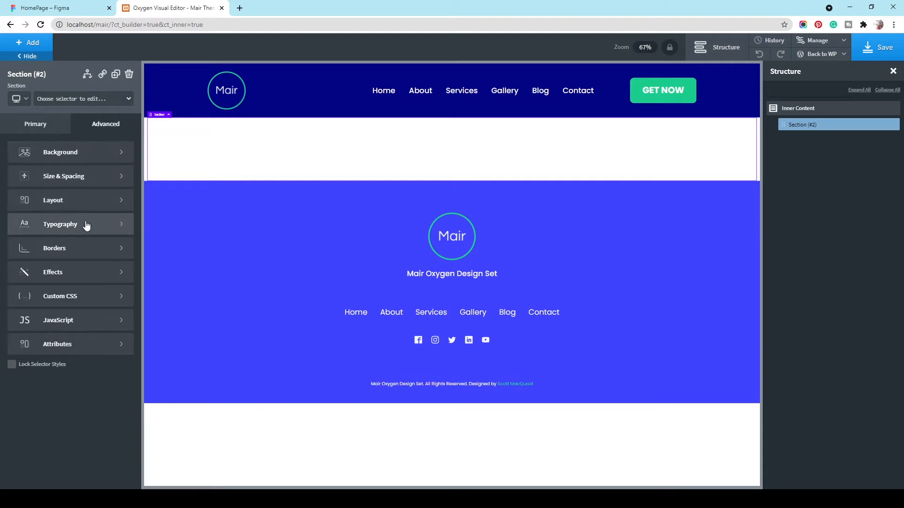
left_click(52, 147)
scroll(59, 271, "down", 3)
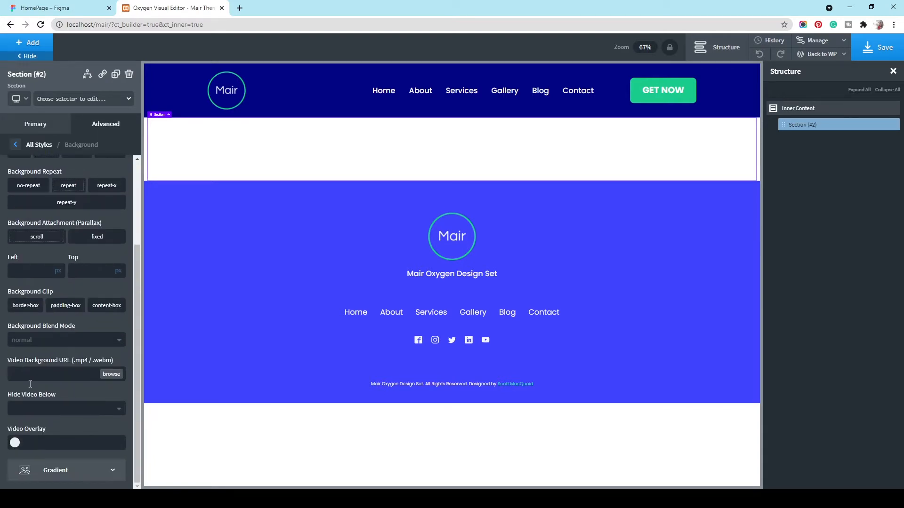
left_click(57, 467)
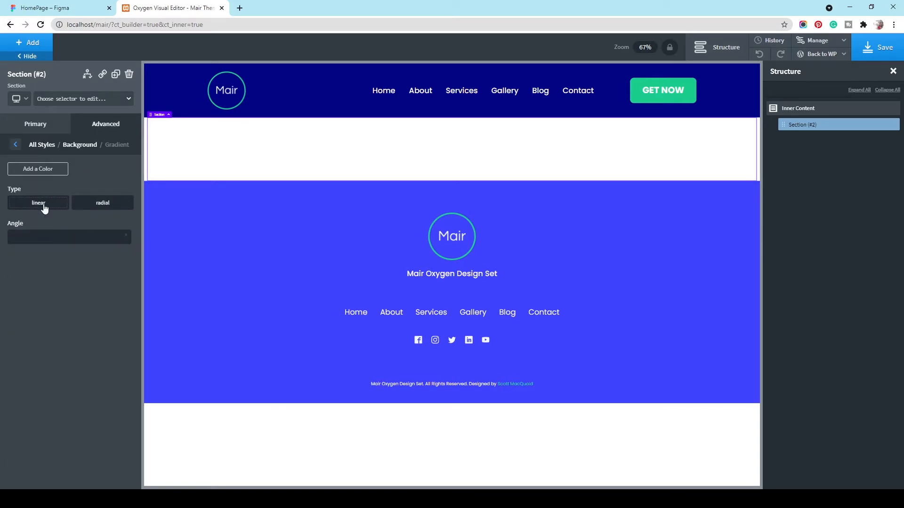
left_click(40, 169)
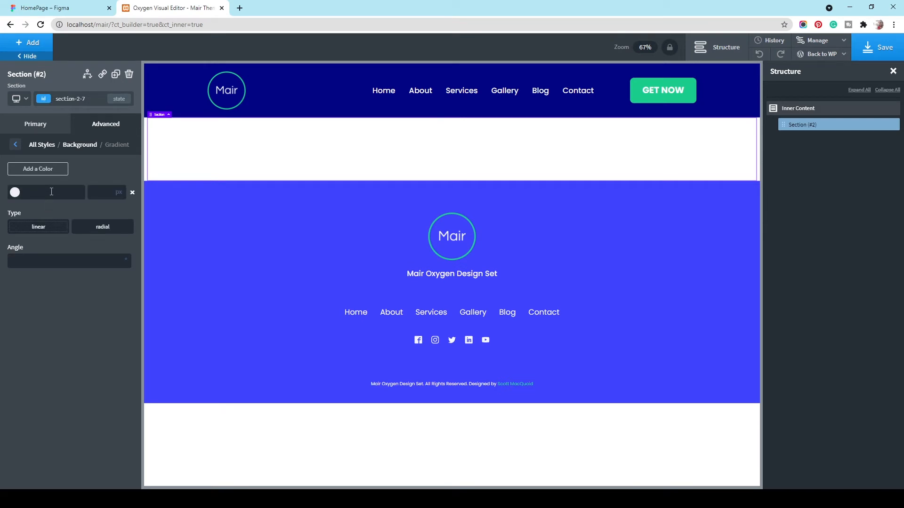
key("ctrl+v")
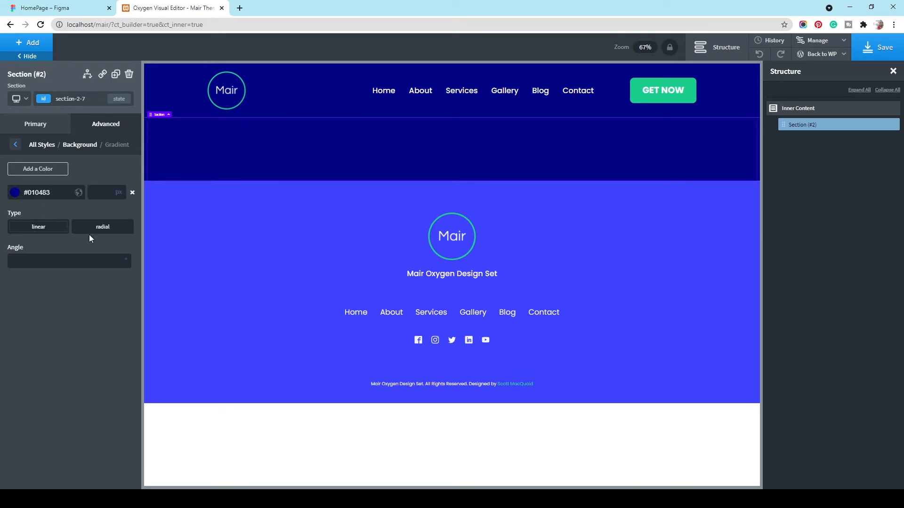
- Copy the second gradient color from Frame 1 in Figma and add #3f43fd to the section's background gradient in Oxygen
left_click(49, 7)
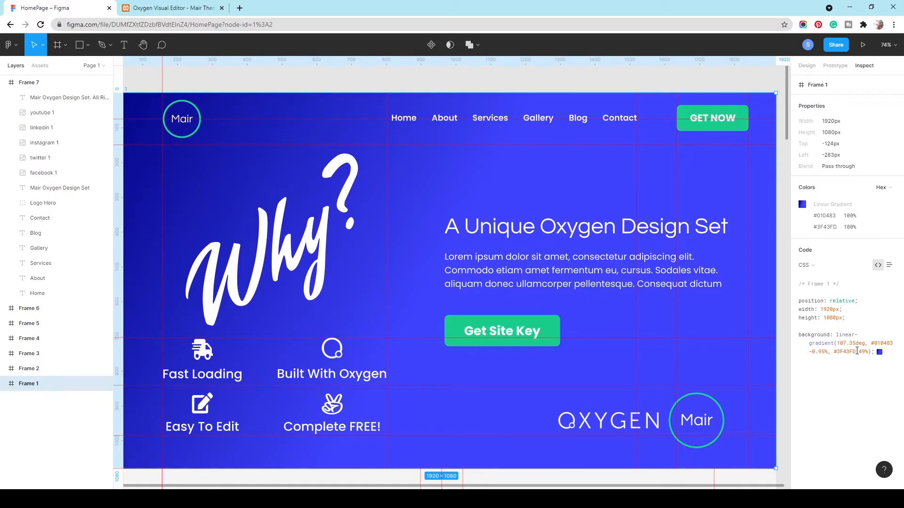
left_click_drag(854, 351, 839, 353)
left_click(169, 8)
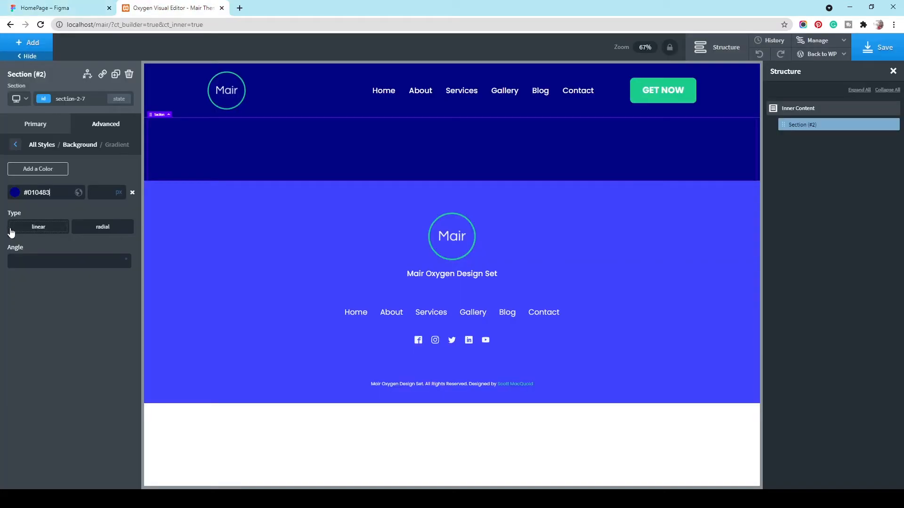
left_click(41, 176)
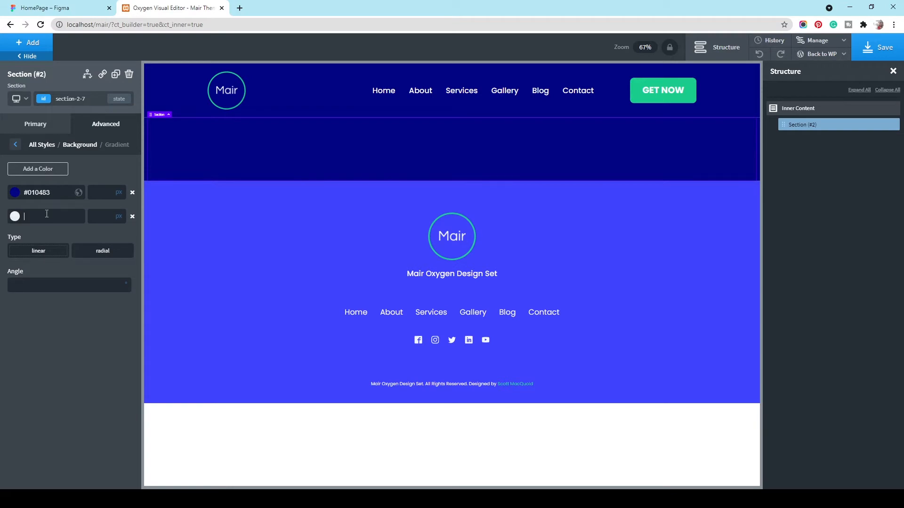
type("#3f43fd")
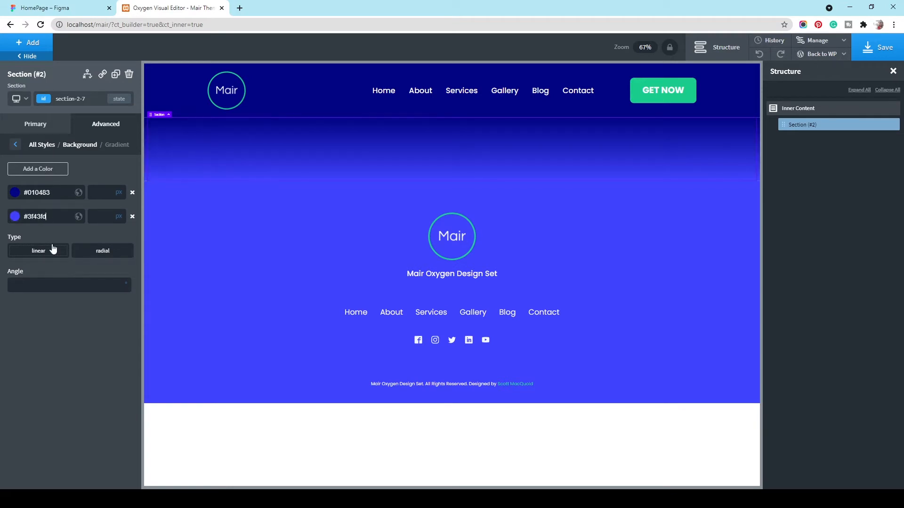
- Look up the gradient angle in Frame 1's CSS code in Figma and set the section gradient's angle in Oxygen to 107.35
left_click(41, 14)
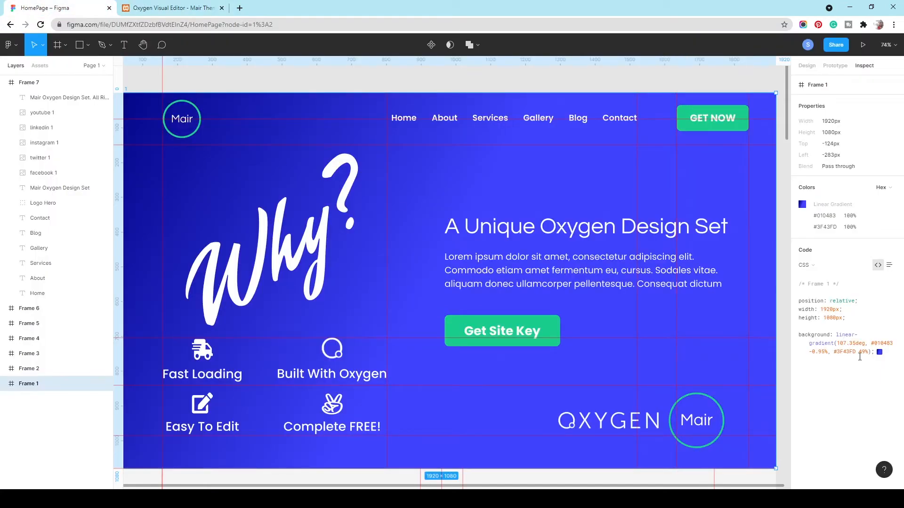
left_click_drag(856, 345, 843, 347)
left_click(172, 8)
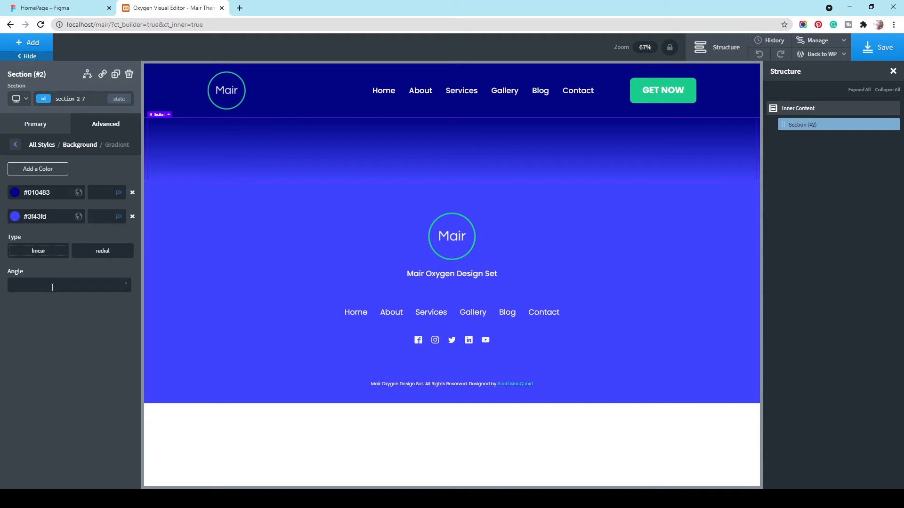
type("107.35")
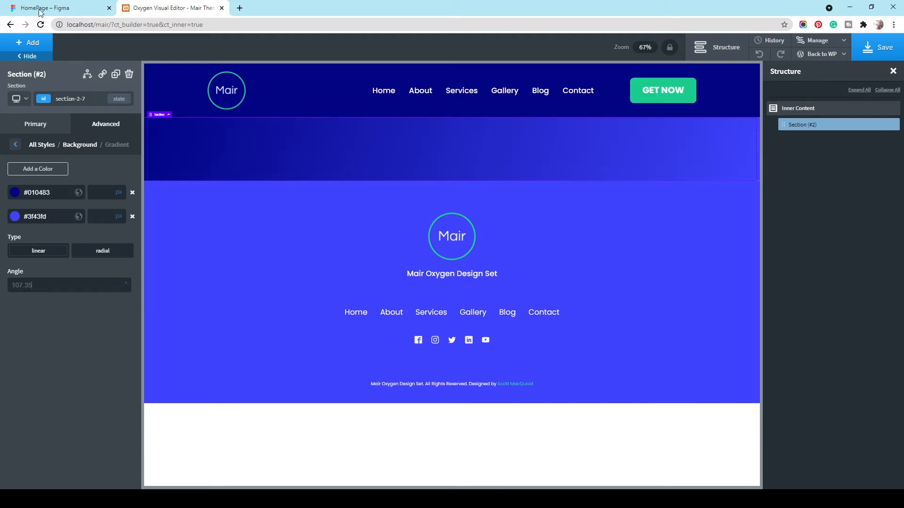
- Check the first color's stop position in Figma's CSS code and set the #010483 stop in Oxygen to -0.95%
left_click(77, 9)
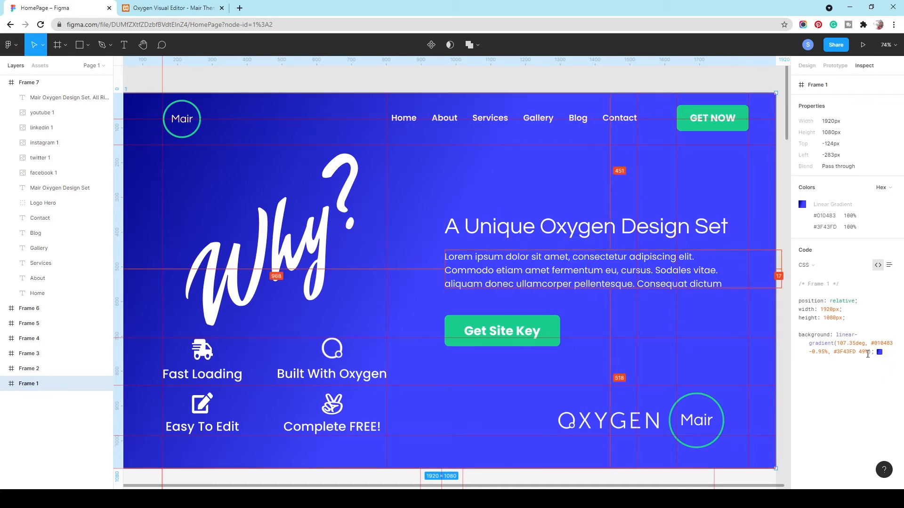
left_click(172, 8)
left_click(121, 193)
left_click(118, 196)
left_click(98, 196)
type("-0.95")
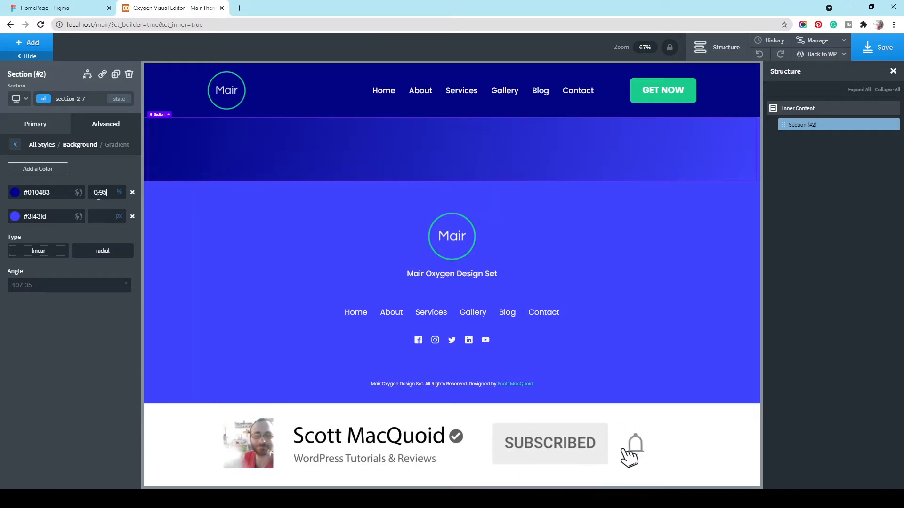
- Check the second color's stop in Figma, set the #3f43fd stop in Oxygen to 49%, and compare the gradient with the Figma design
left_click(59, 8)
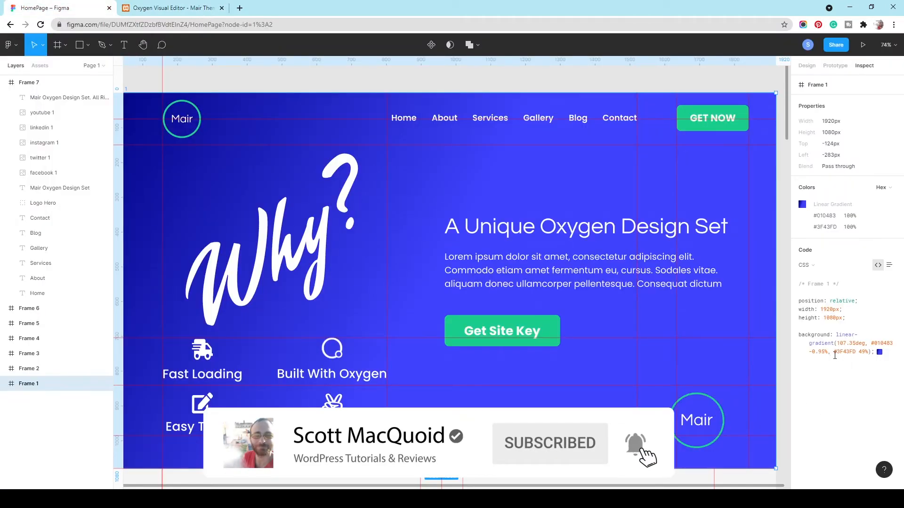
left_click(179, 4)
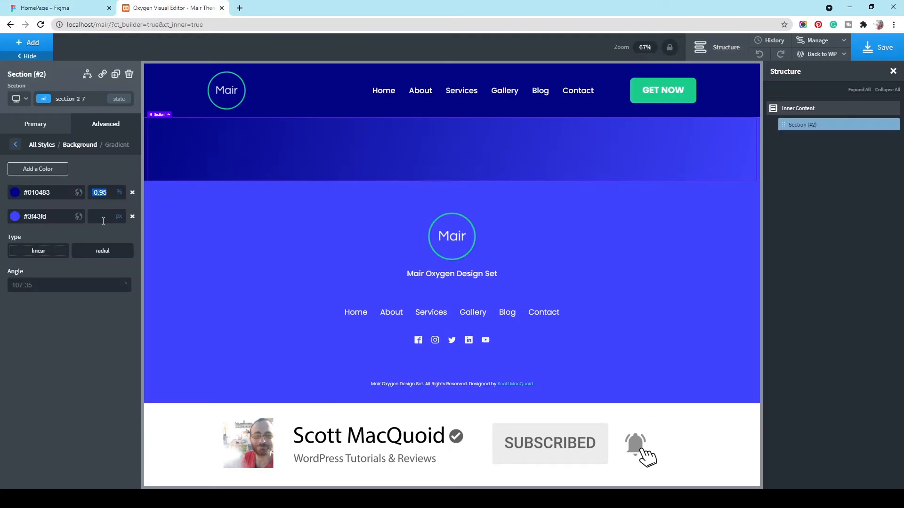
left_click(98, 218)
mouse_move(116, 231)
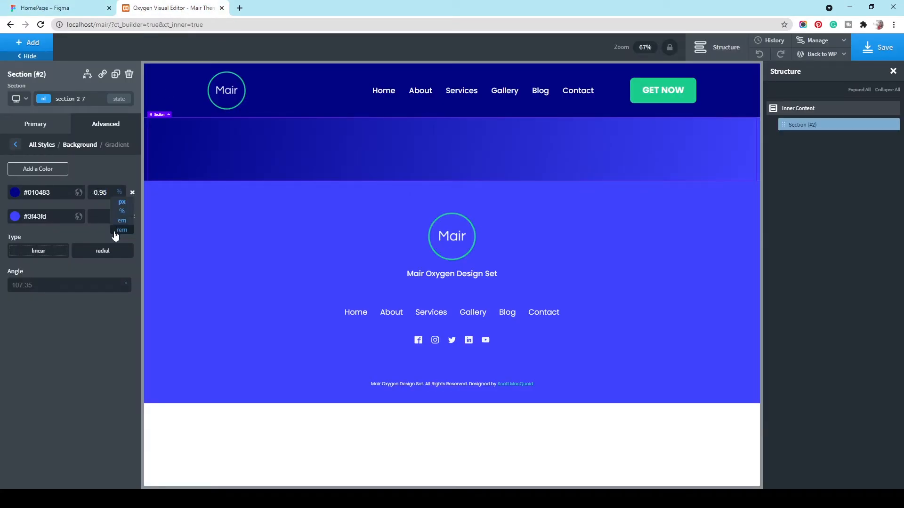
type("49")
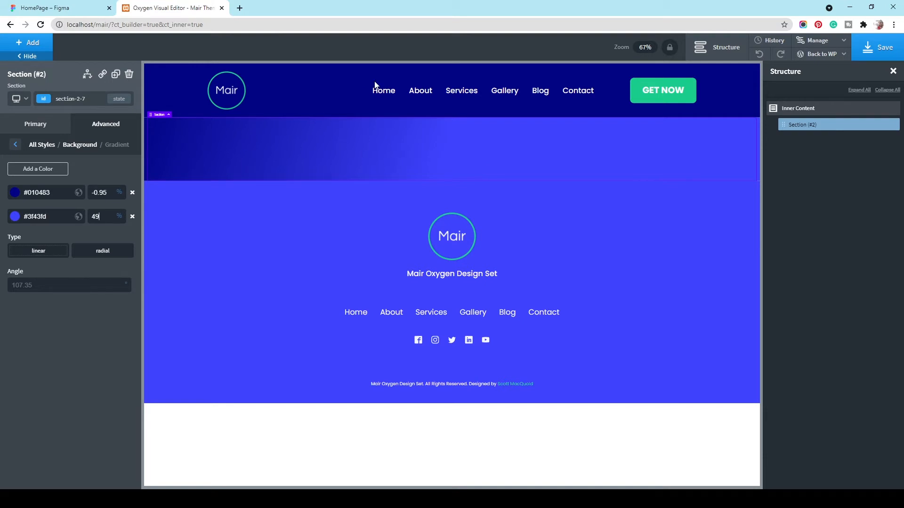
left_click(52, 8)
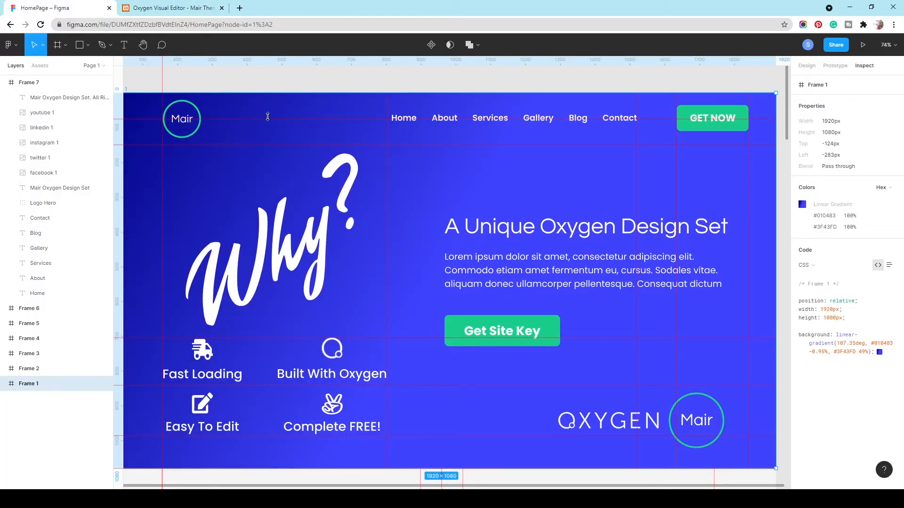
left_click(175, 8)
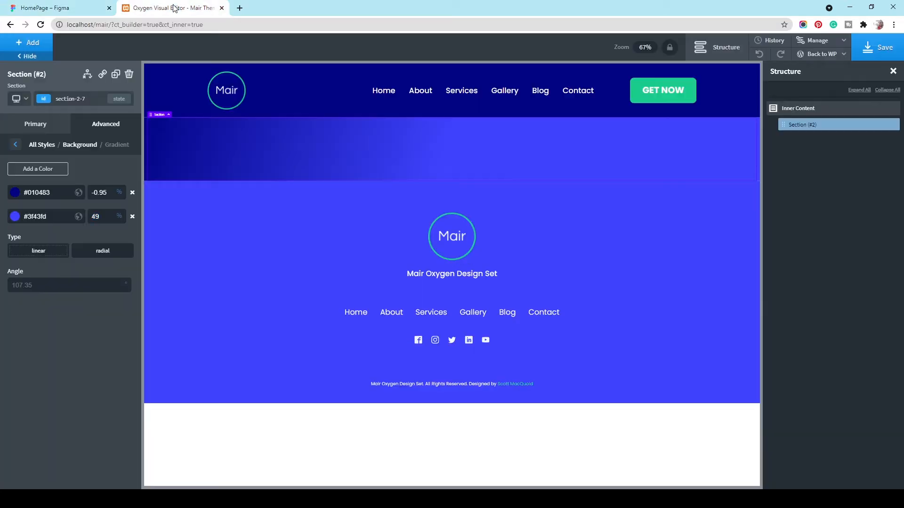
- Set the Overlay Header option in the page settings to Always and save the page
left_click(811, 45)
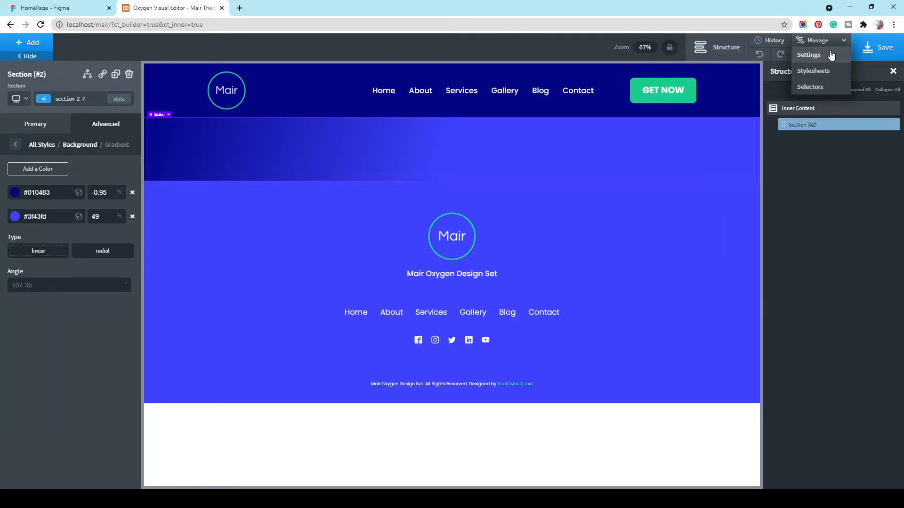
left_click(827, 56)
left_click(864, 108)
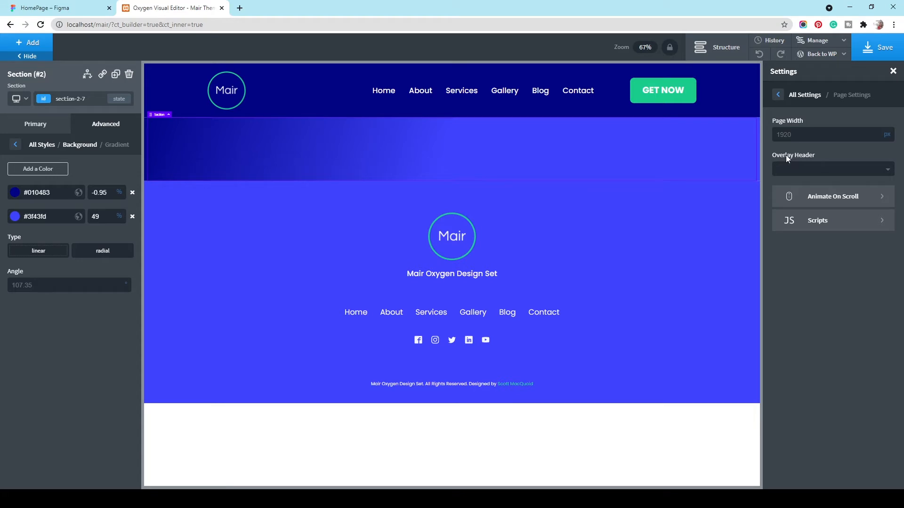
left_click(858, 171)
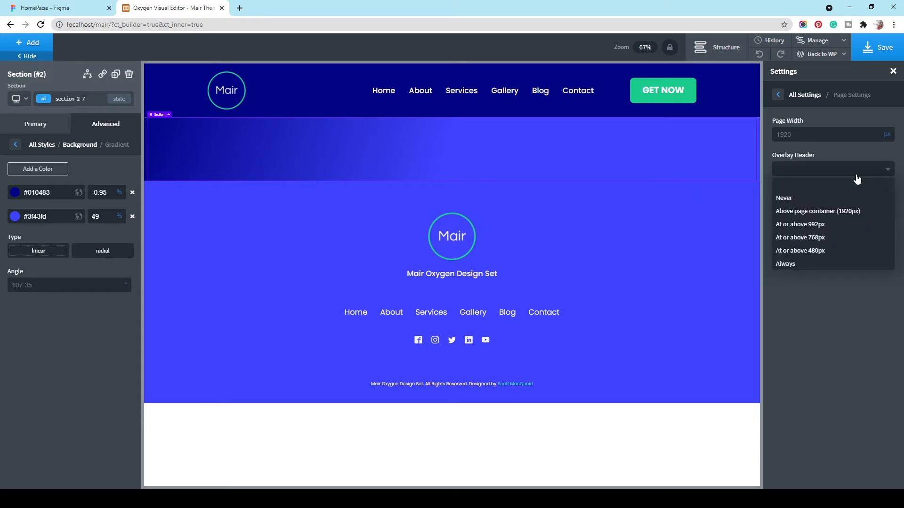
left_click(829, 263)
left_click(884, 49)
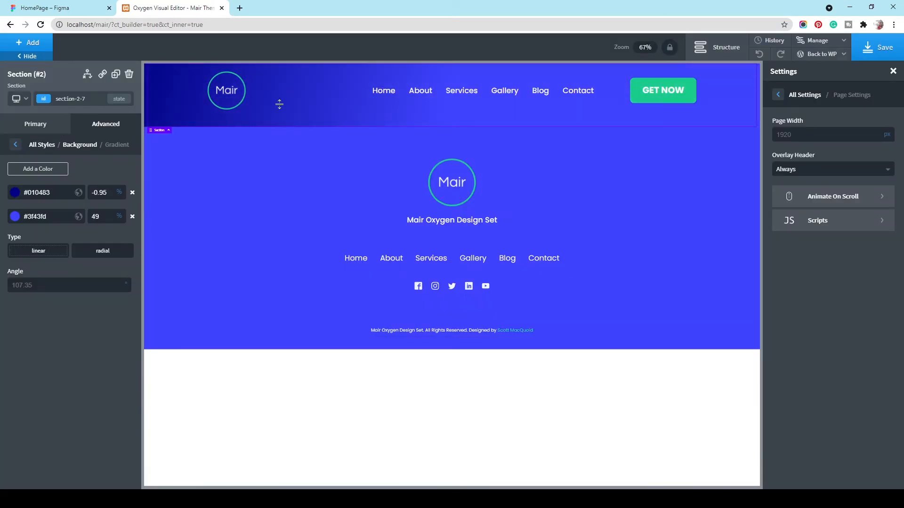
- Show the page structure again and set the section's top container padding to 170 px
left_click(15, 145)
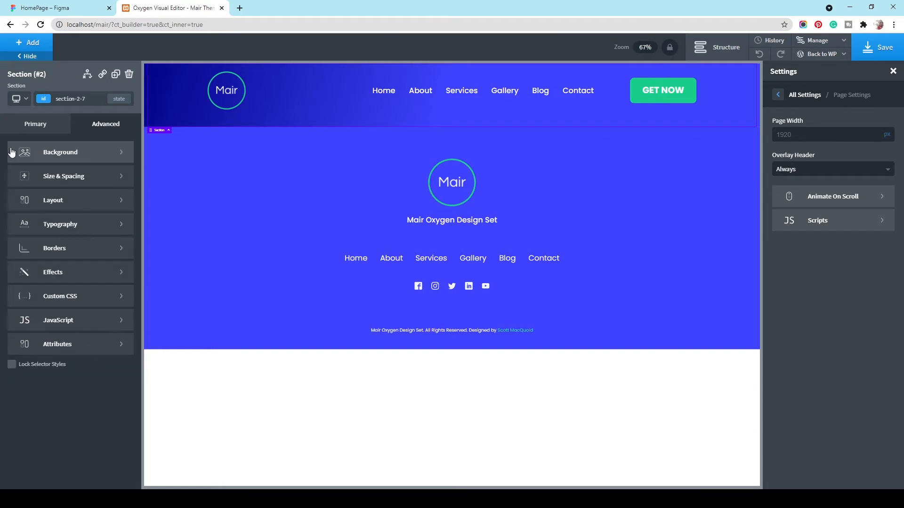
left_click(729, 57)
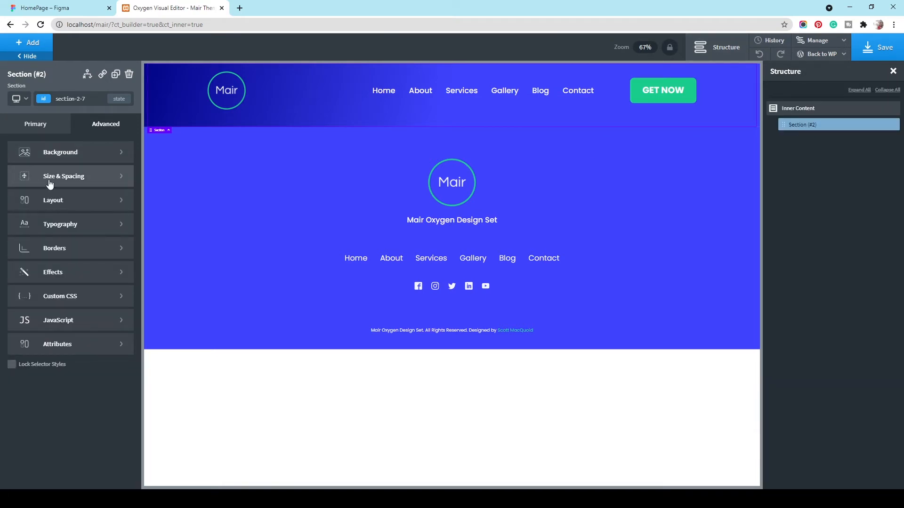
left_click(67, 178)
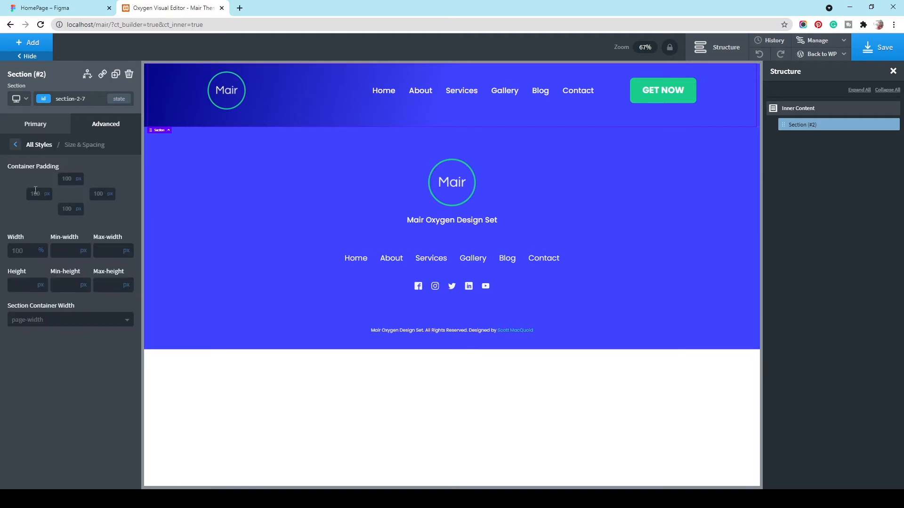
left_click(66, 183)
type("170")
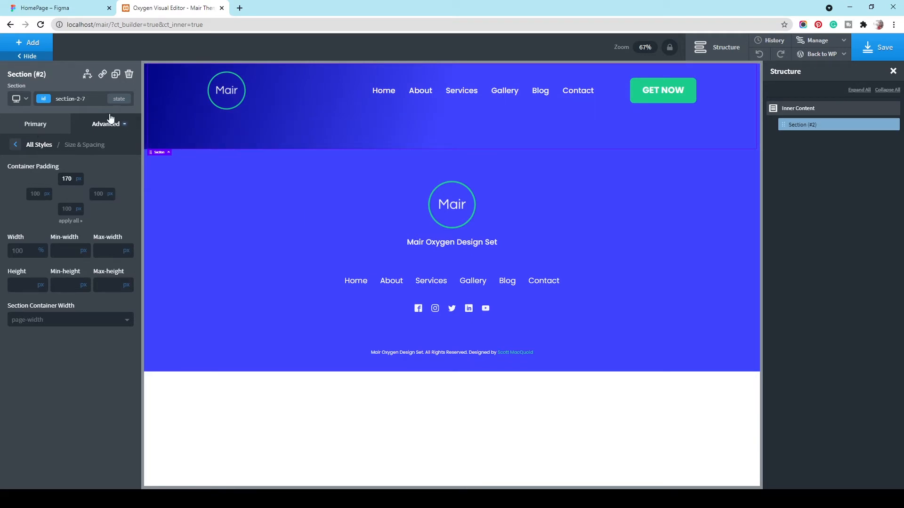
- Add a Columns element with the 50 50 layout inside the hero section
left_click(45, 123)
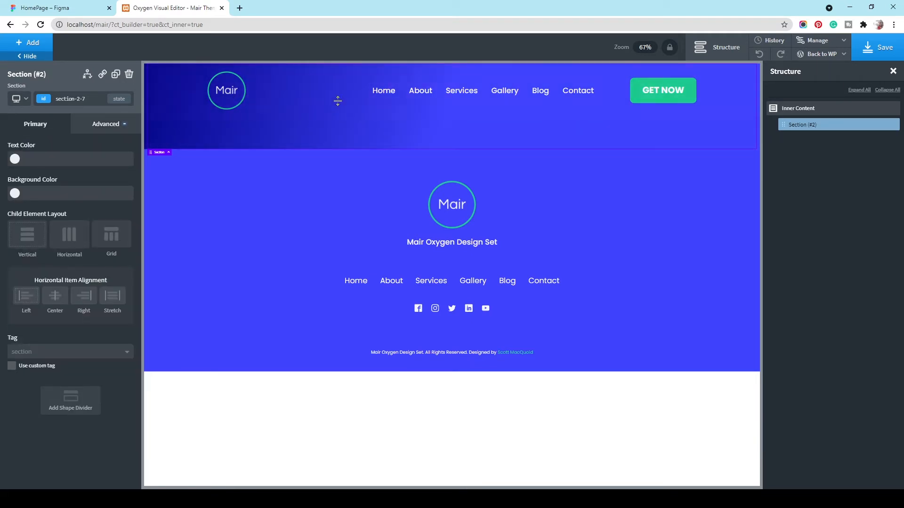
left_click(27, 45)
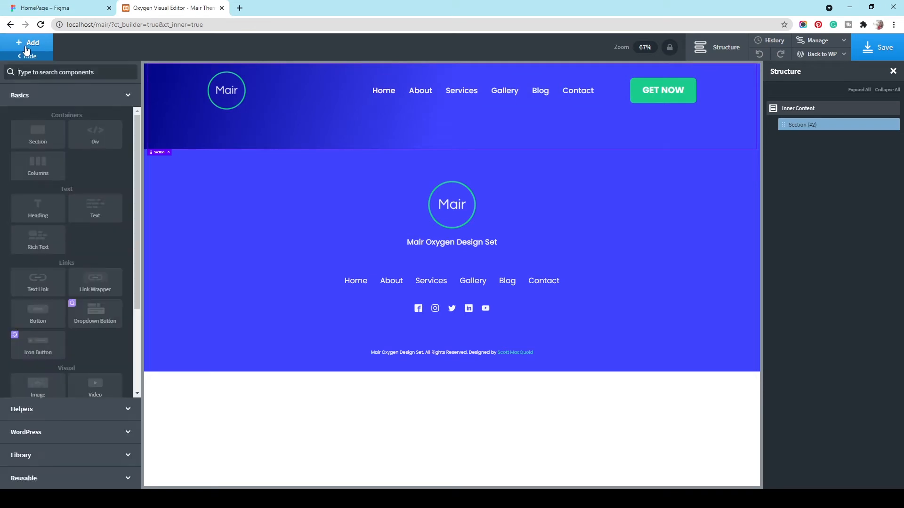
left_click(39, 156)
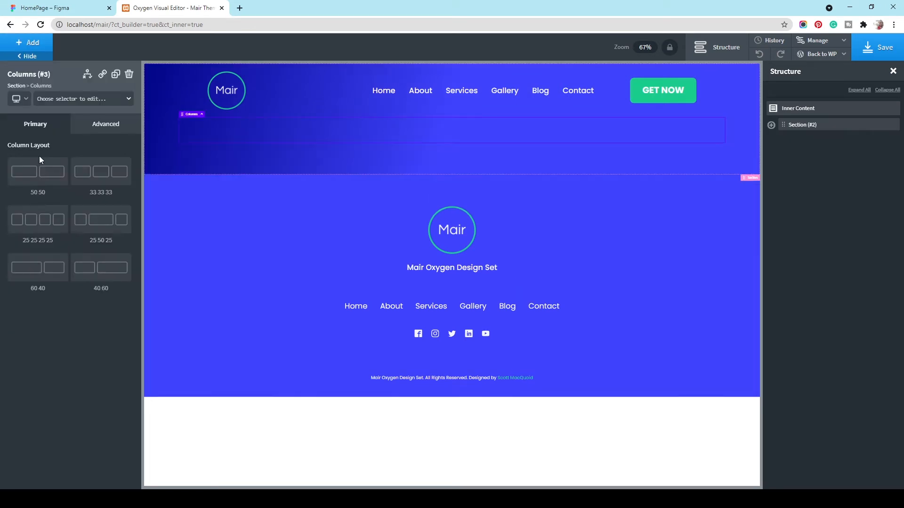
left_click(35, 180)
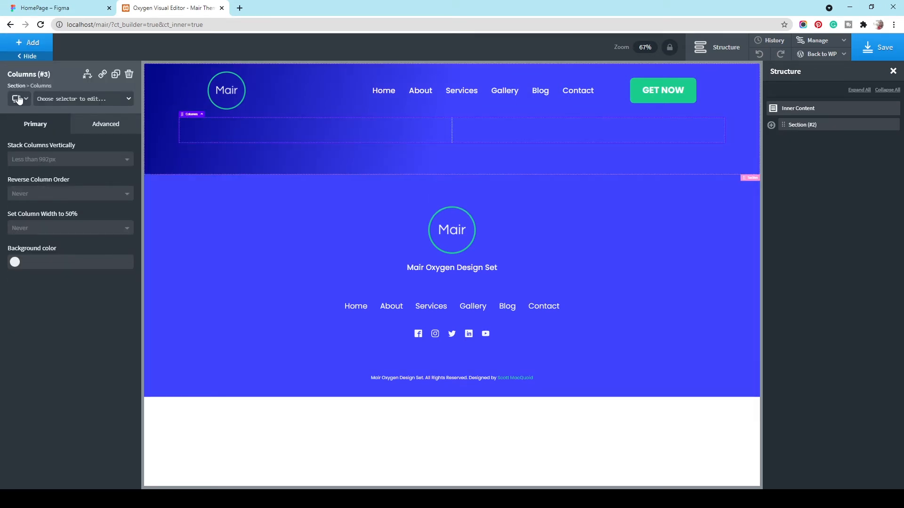
- Check the hero's column proportions in Figma and set the first column's width in Oxygen to 45%
left_click(255, 129)
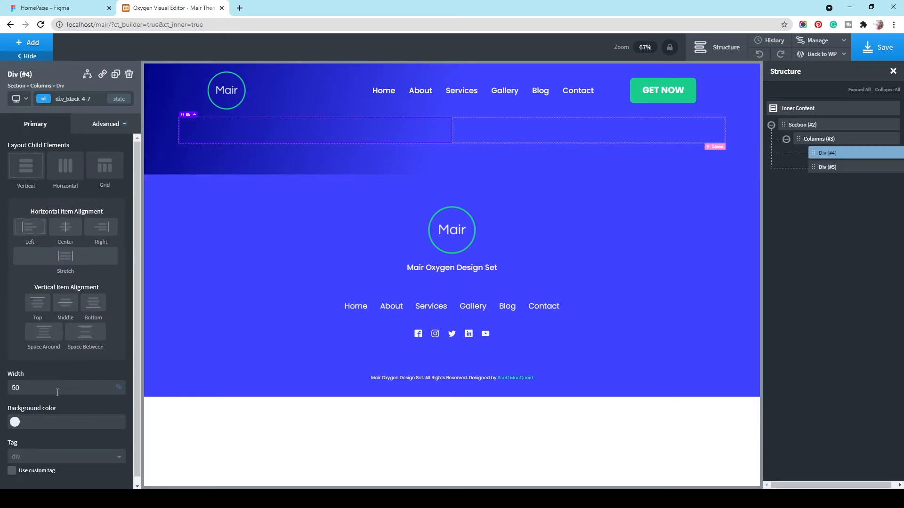
left_click(74, 7)
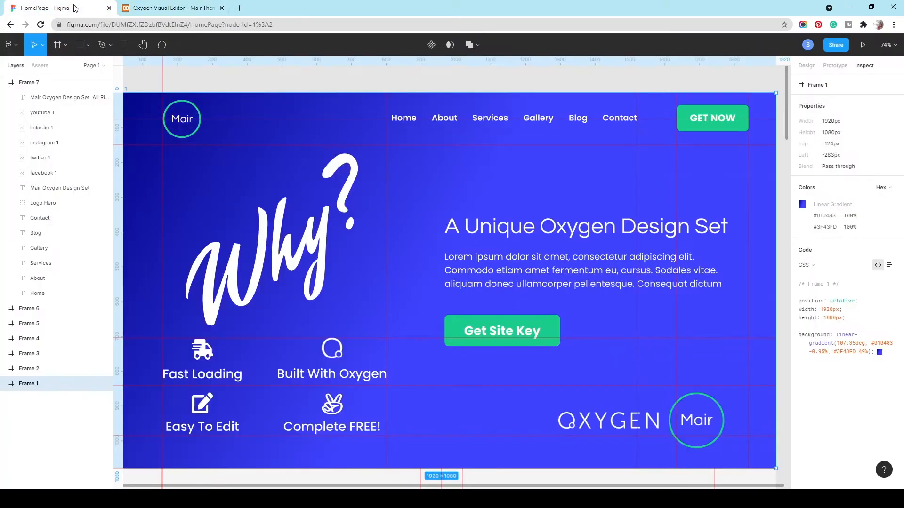
left_click(168, 6)
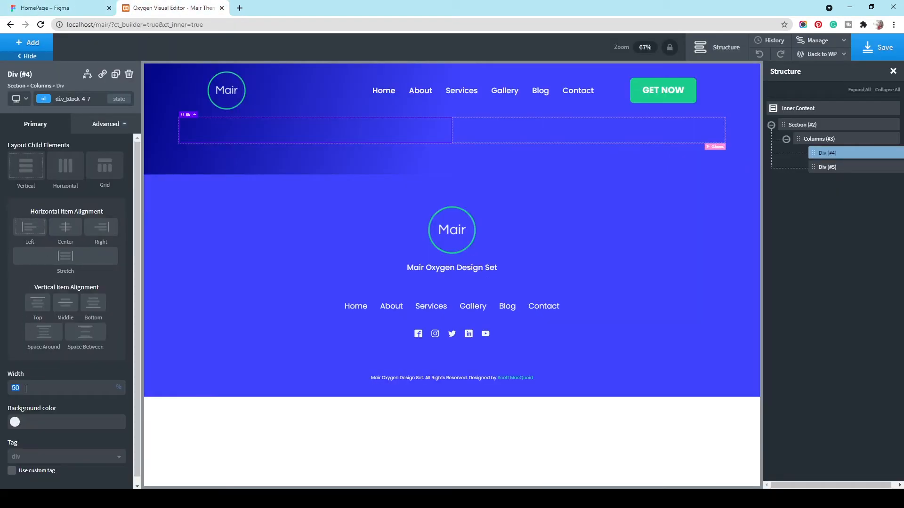
type("45")
- Add a Text element reading "Why?" to the first column and give it the white global color Bg
left_click(21, 47)
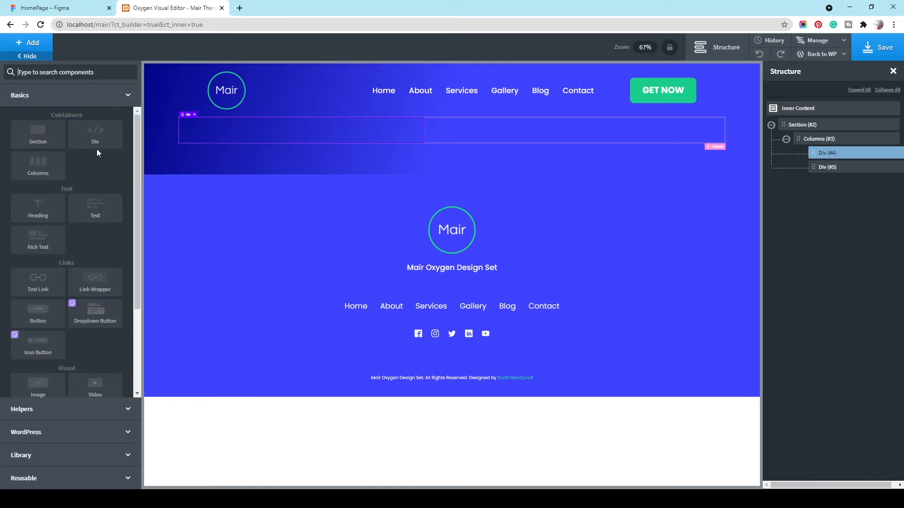
left_click(105, 218)
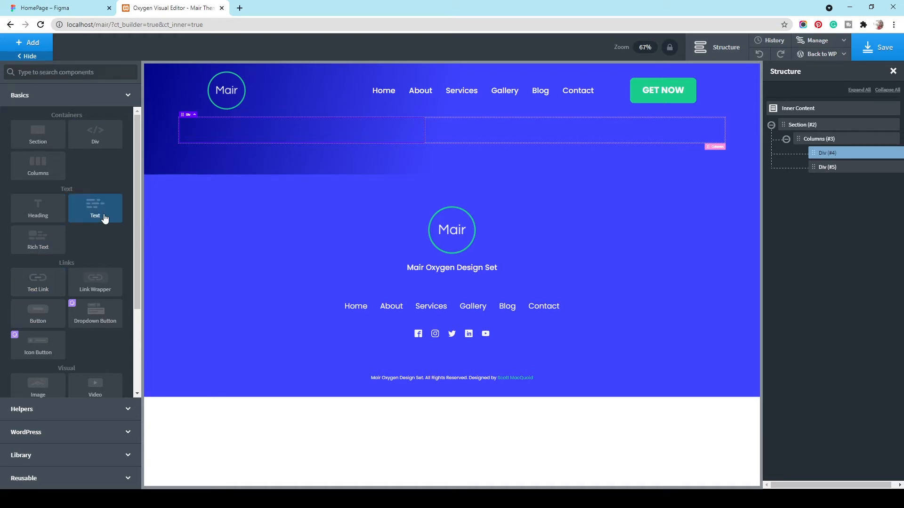
key("ctrl+a")
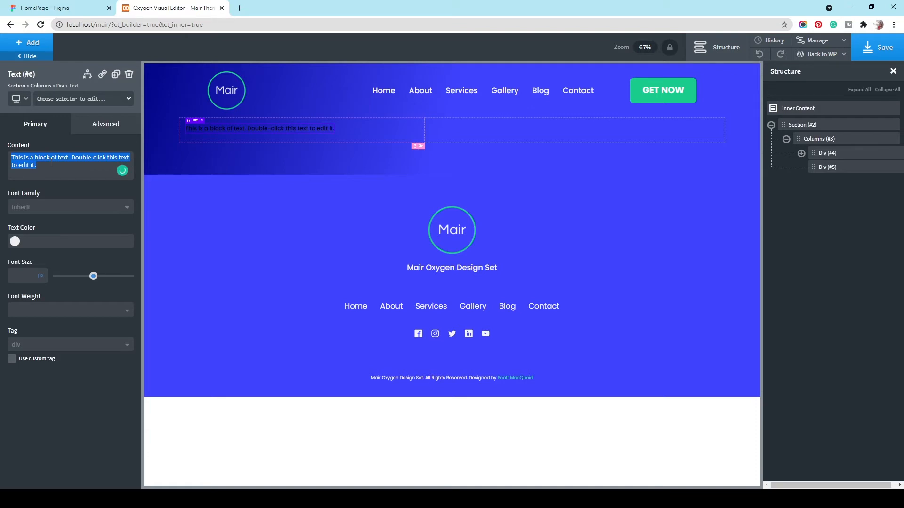
type("Why?")
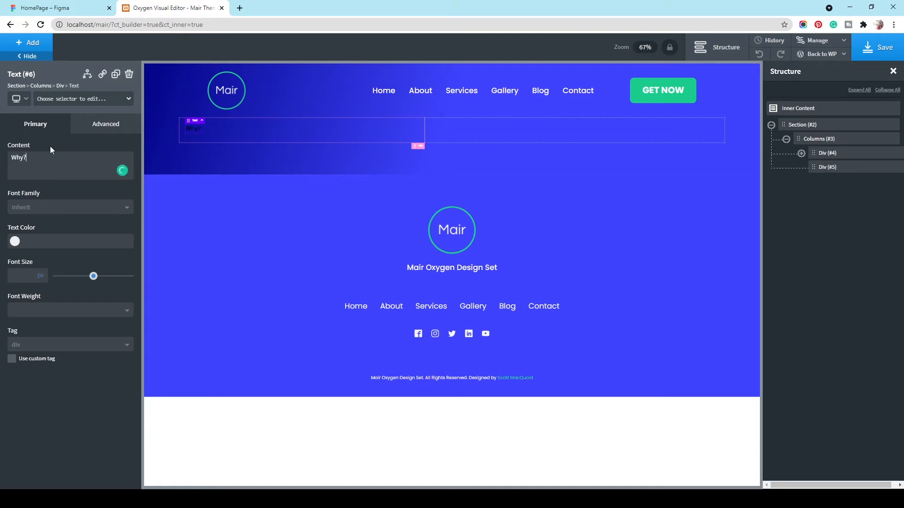
left_click(15, 242)
left_click(52, 360)
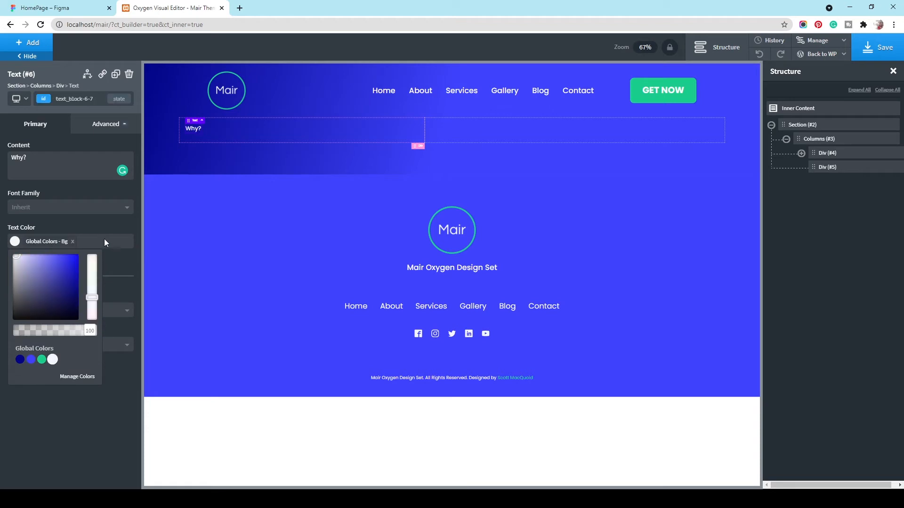
left_click(103, 224)
- Inspect the "Why?" text's typography in Figma and set the matching text's font size in Oxygen to 288 px
left_click(45, 8)
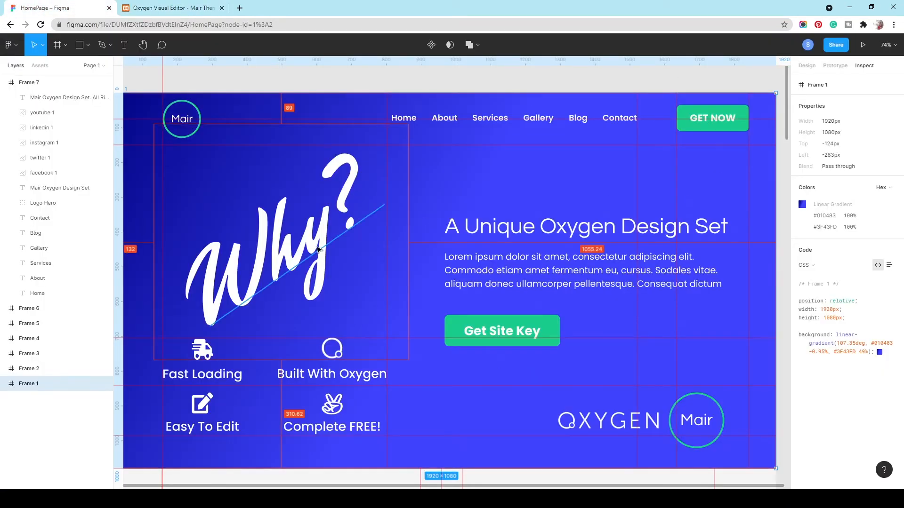
left_click(267, 249)
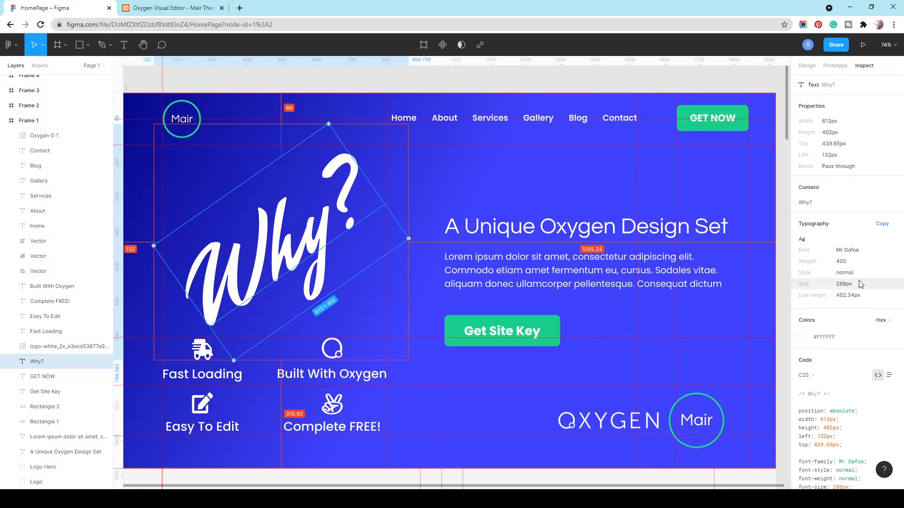
left_click(169, 8)
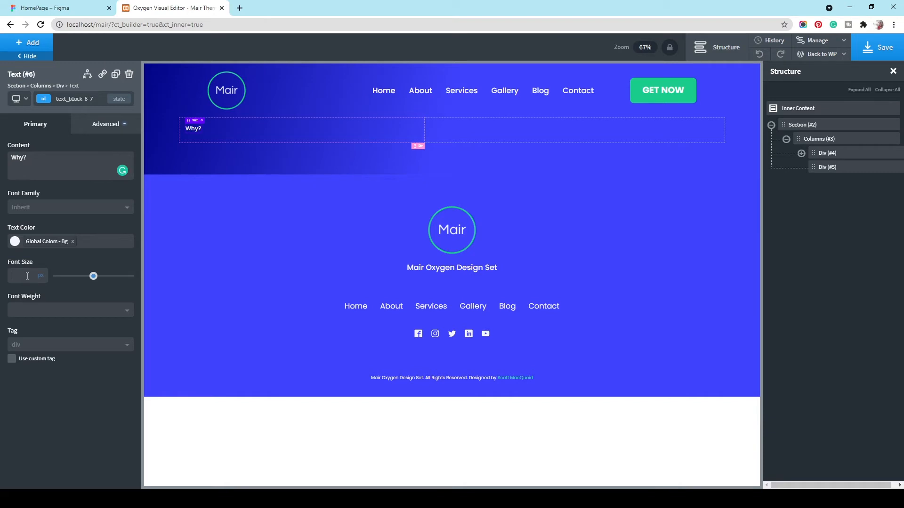
type("288")
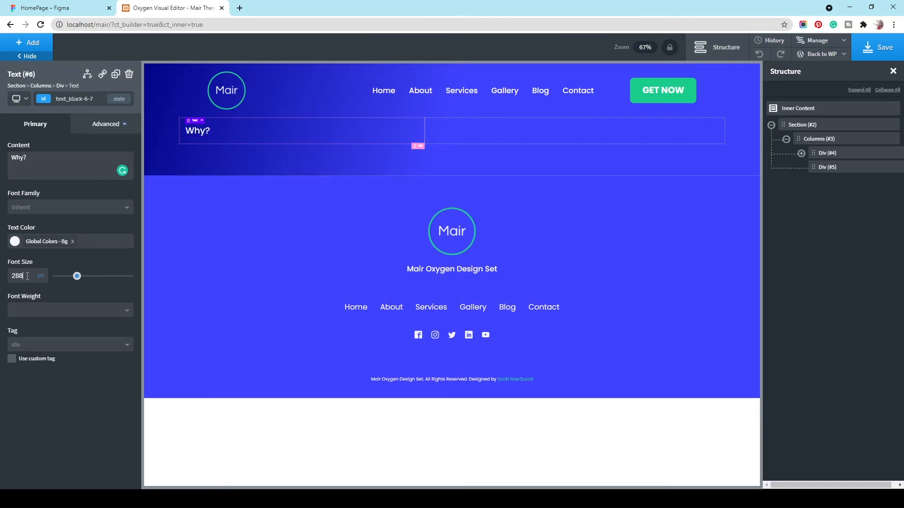
- Set the "Why?" text's font weight to 400 and its font family to Mr Dafoe
left_click(43, 319)
left_click(38, 375)
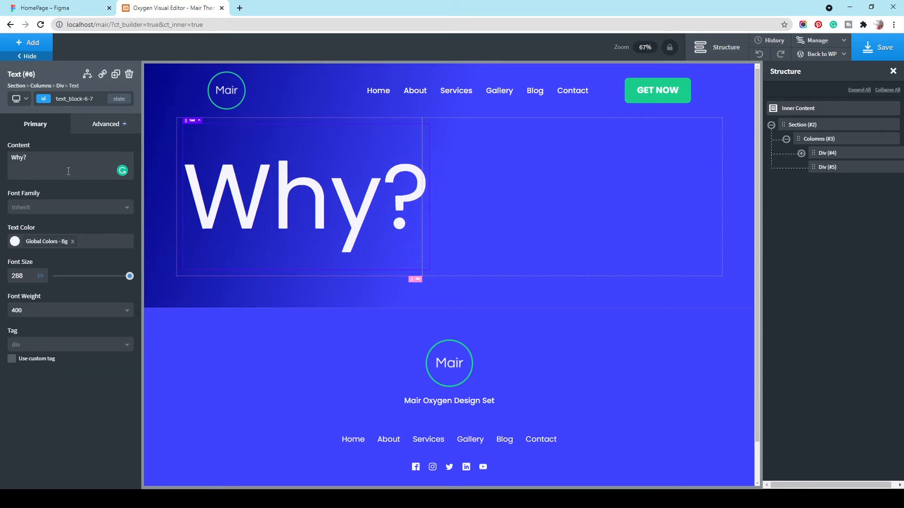
left_click(64, 207)
scroll(75, 276, "down", 5)
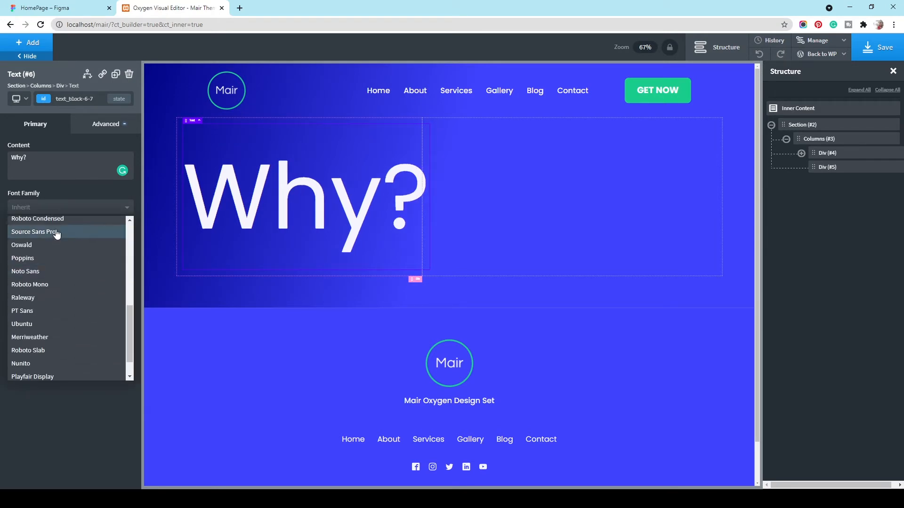
scroll(61, 339, "down", 1)
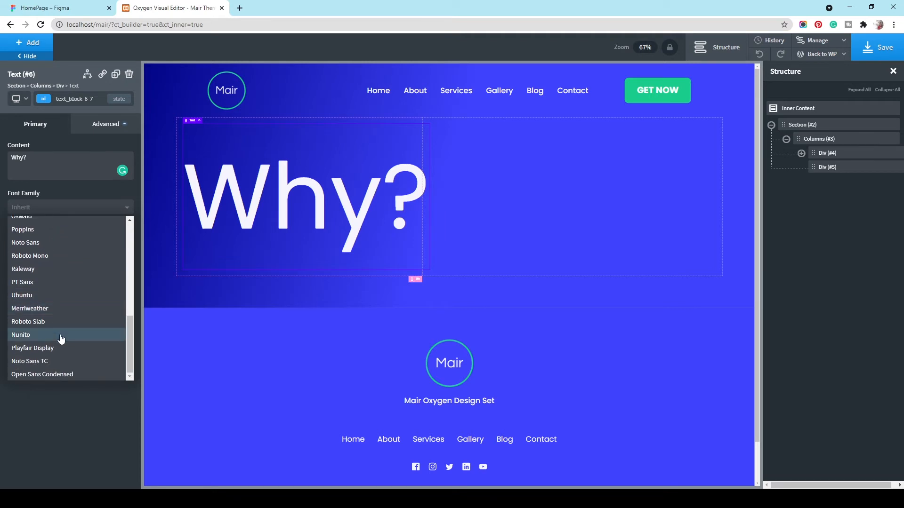
scroll(60, 338, "up", 15)
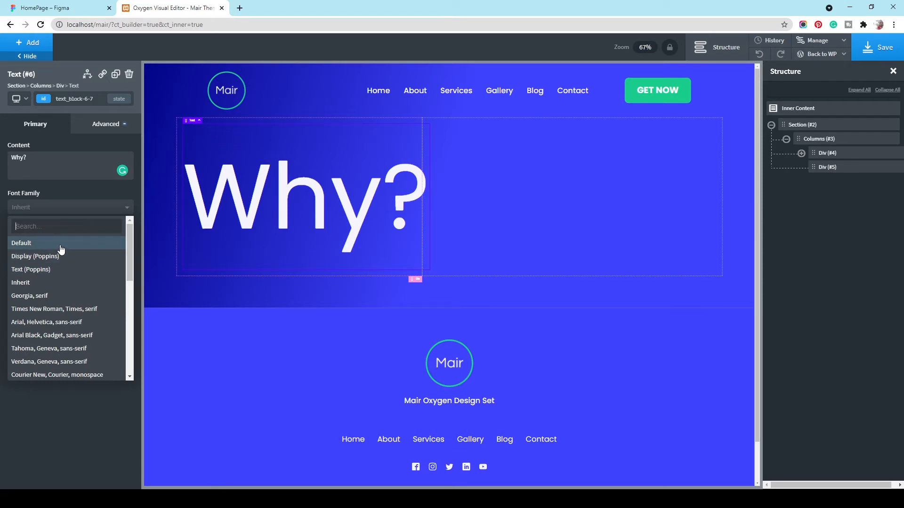
scroll(61, 249, "down", 2)
scroll(90, 257, "down", 1)
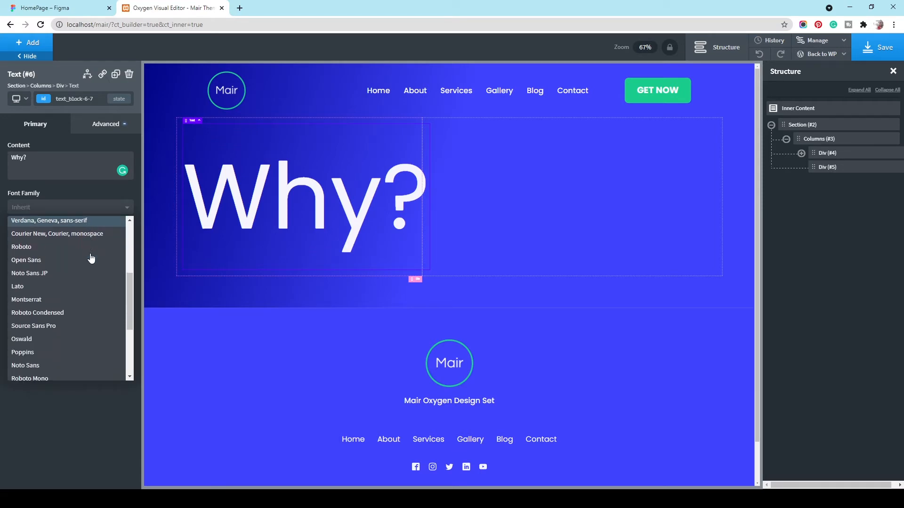
scroll(89, 262, "down", 2)
scroll(87, 266, "down", 1)
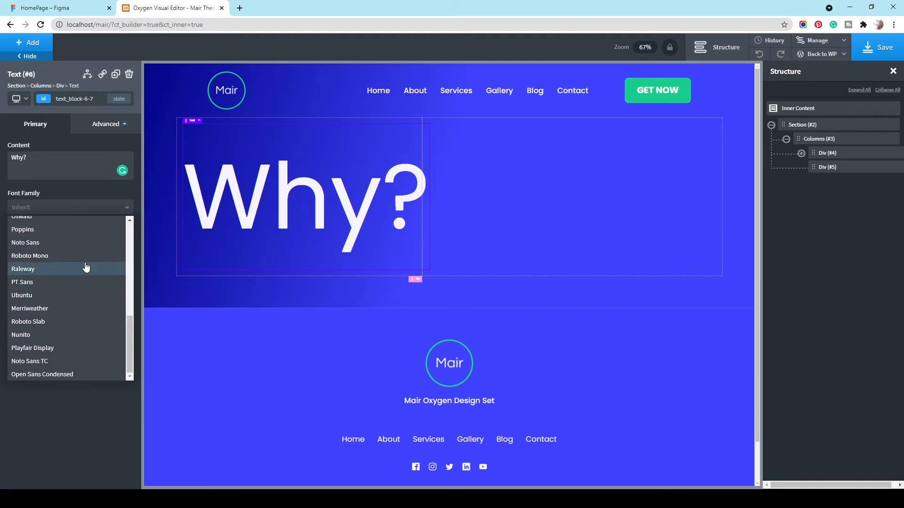
scroll(86, 266, "up", 6)
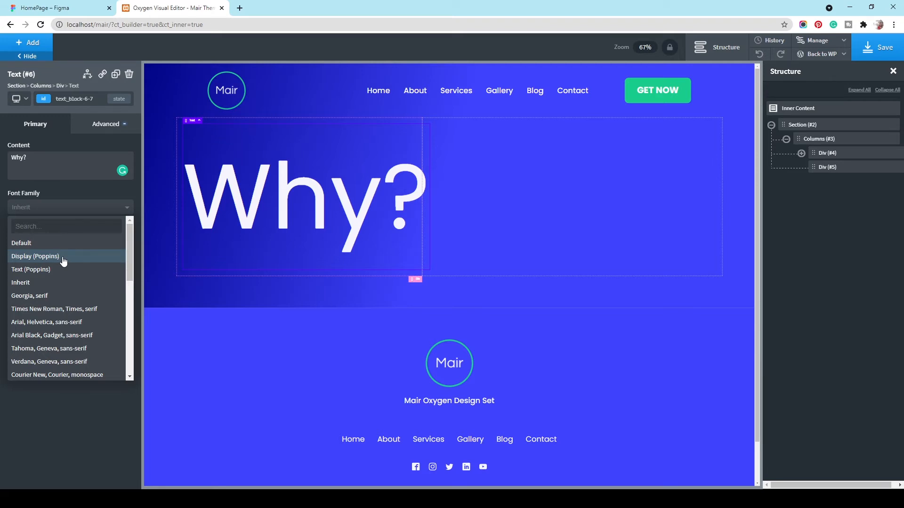
type("mr")
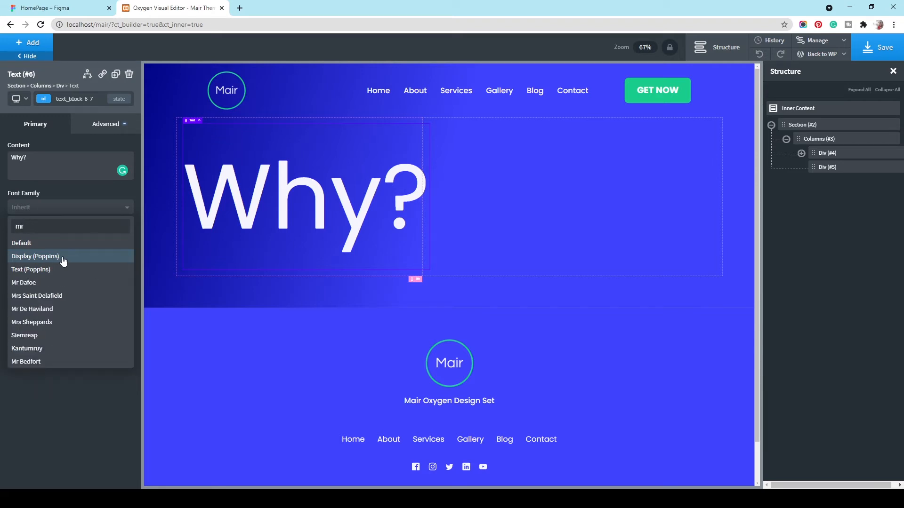
left_click(45, 284)
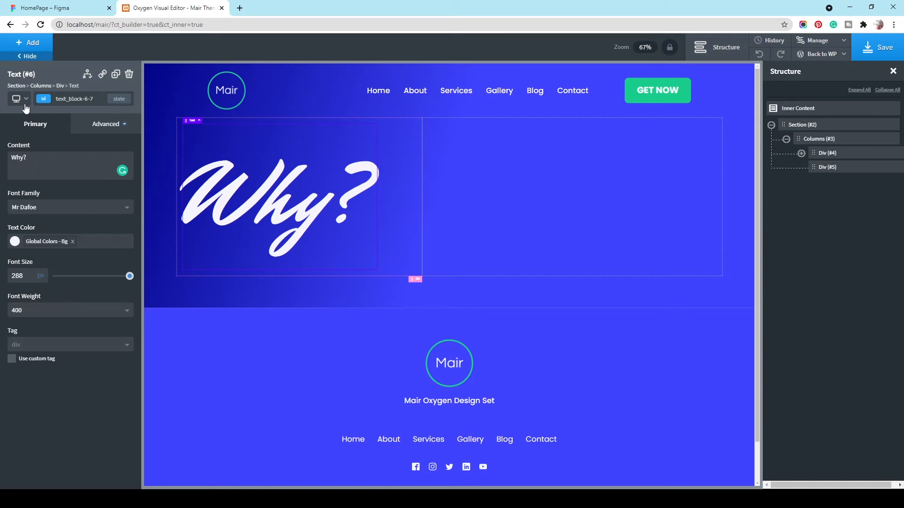
- Add a Div below the "Why?" text in the first column and give it the class hero-features
left_click(27, 46)
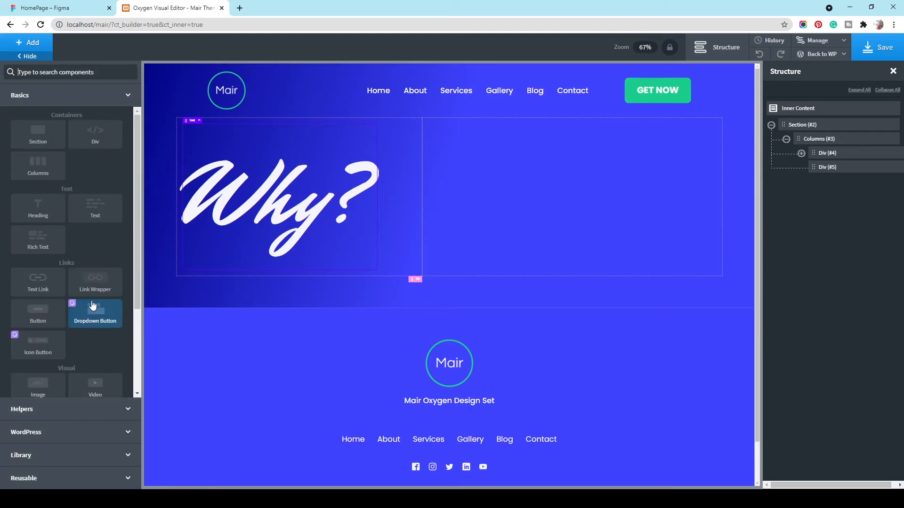
left_click(96, 137)
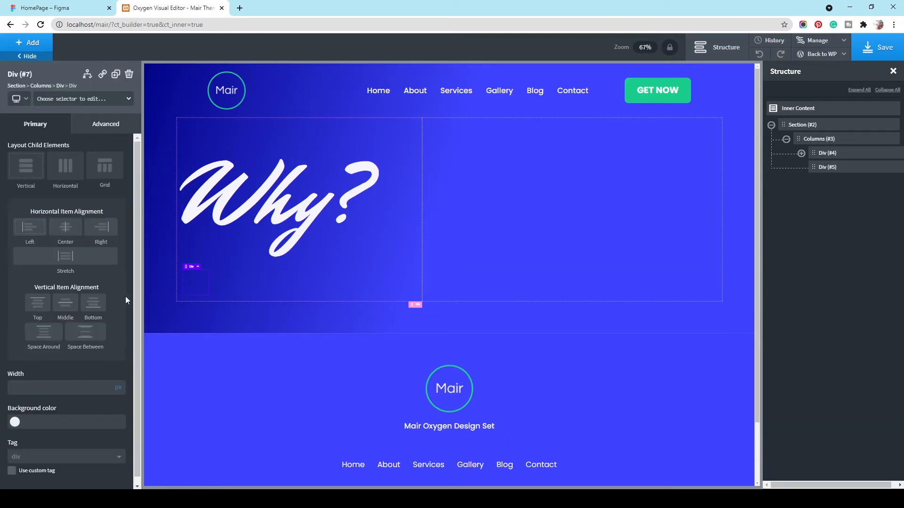
left_click(79, 98)
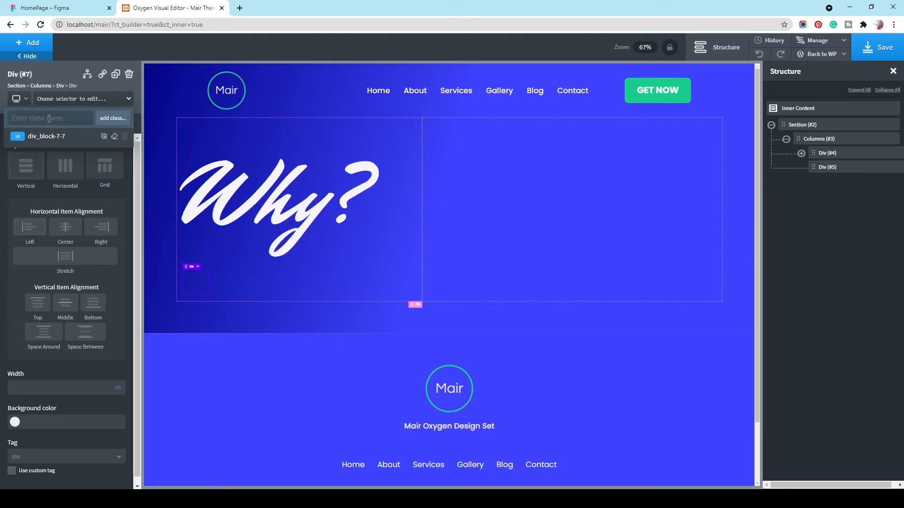
type("hero")
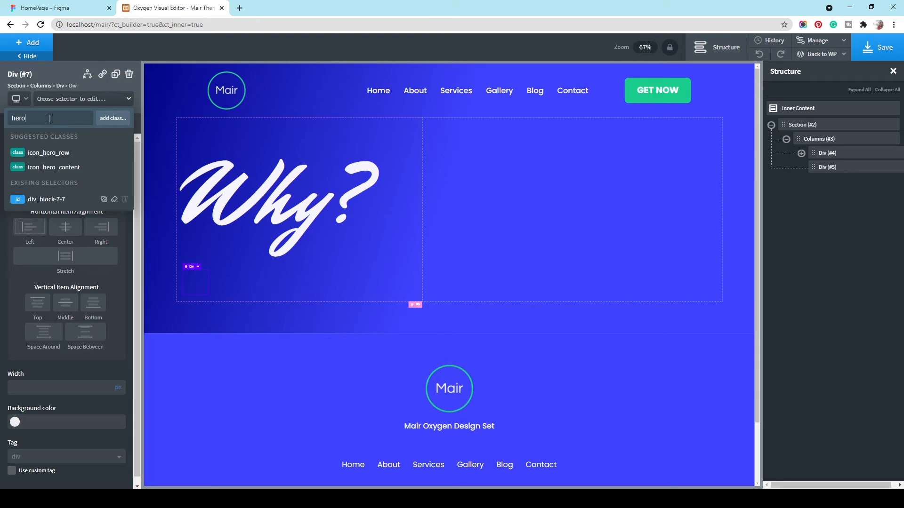
type("-features")
key("Return")
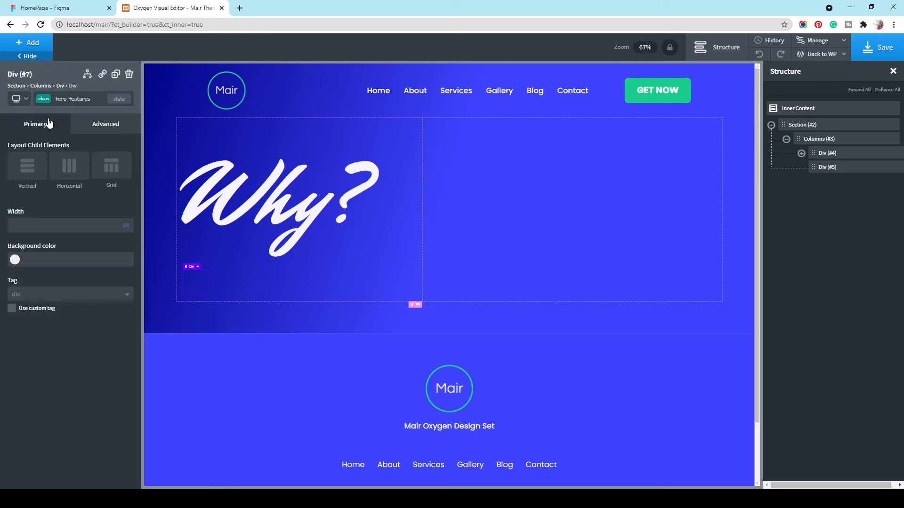
- Nest a new Div inside the hero-features div and set the hero-features width to 100%
left_click(28, 43)
left_click(97, 141)
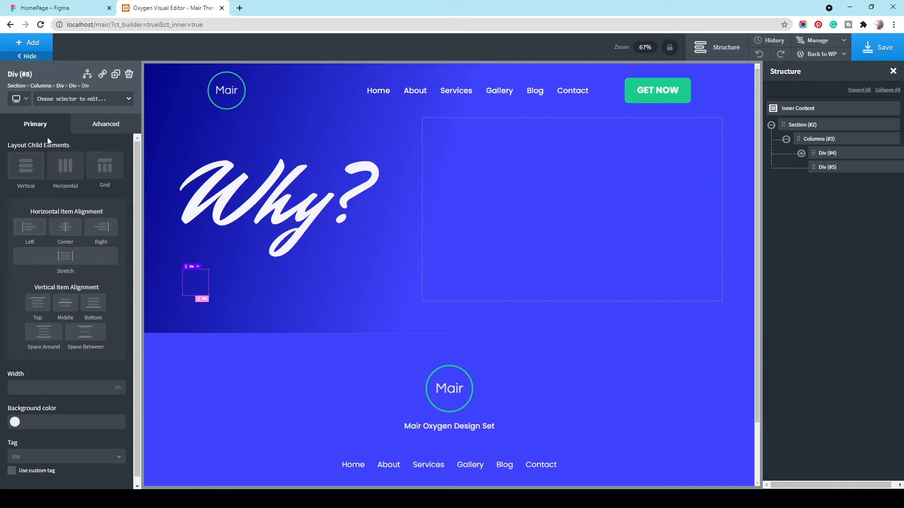
left_click(838, 154)
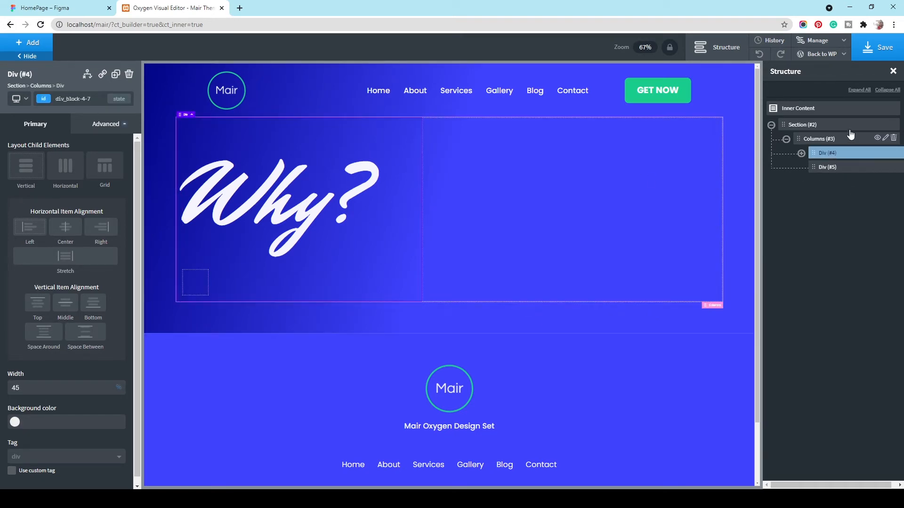
left_click(802, 153)
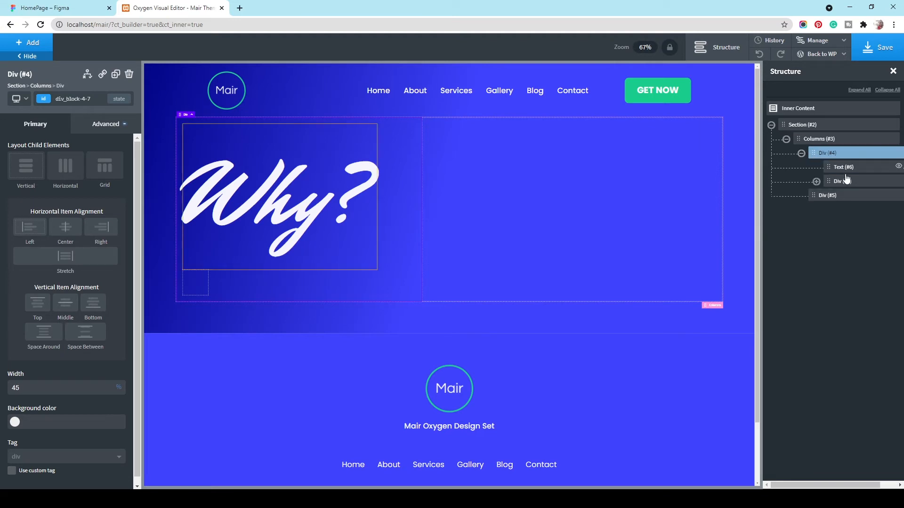
left_click(844, 181)
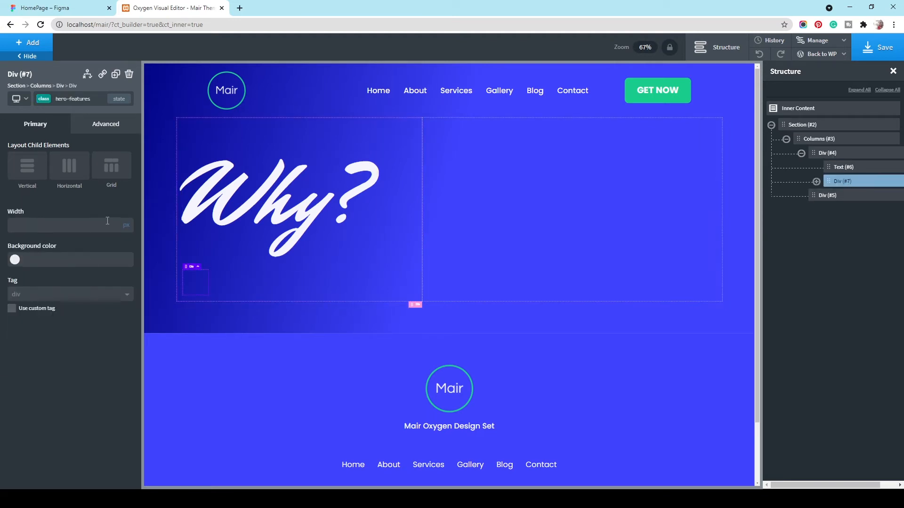
left_click(127, 221)
left_click(58, 224)
type("100")
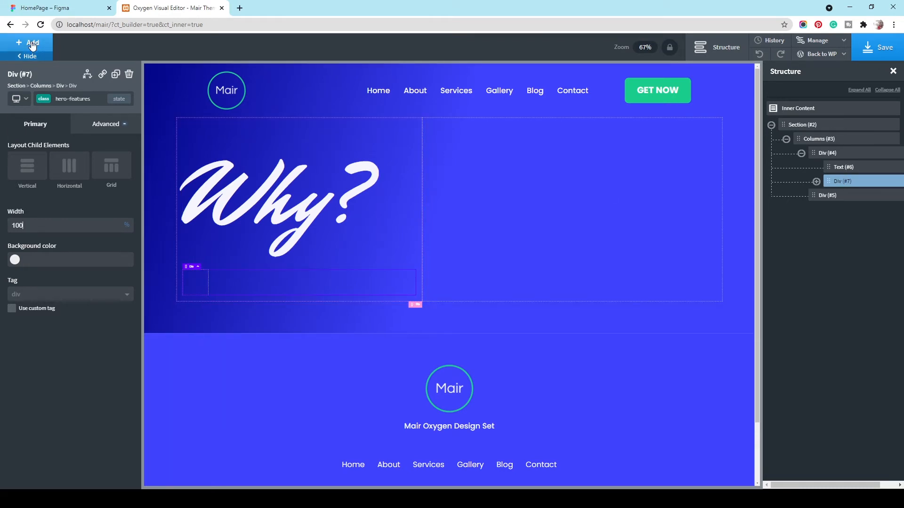
- Assign the class hero-feature-item to the Div nested inside hero-features
left_click(816, 182)
left_click(857, 194)
left_click(79, 99)
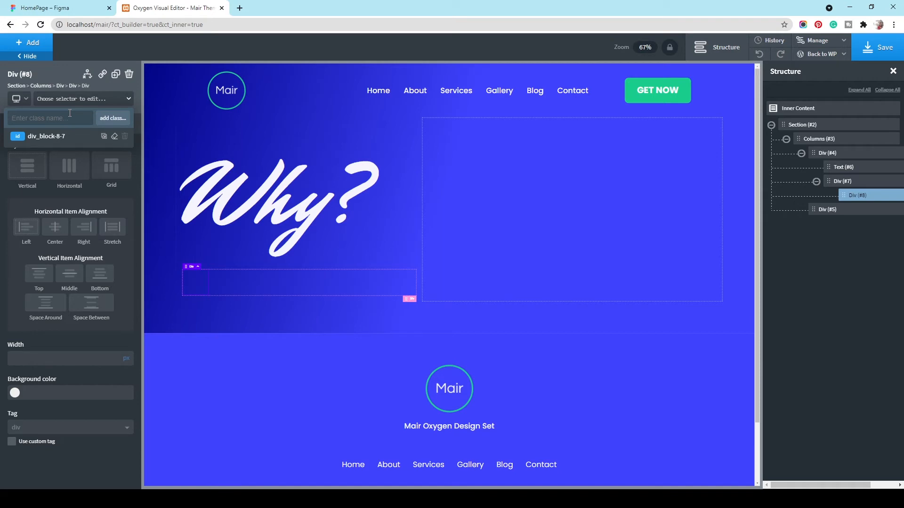
type("hero")
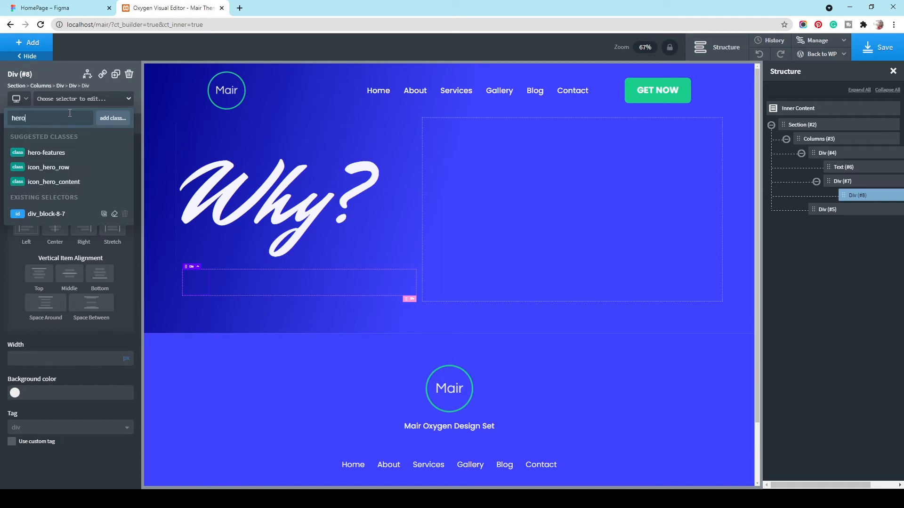
type("-feature")
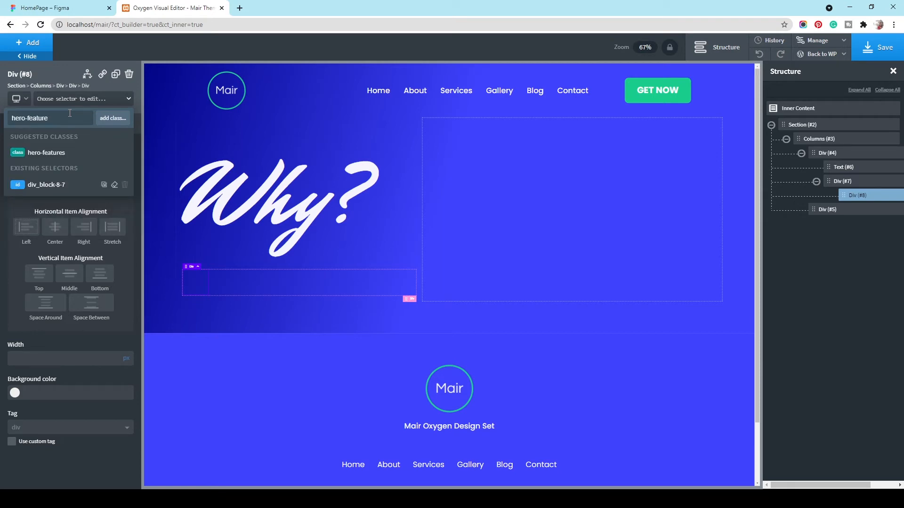
type("-item")
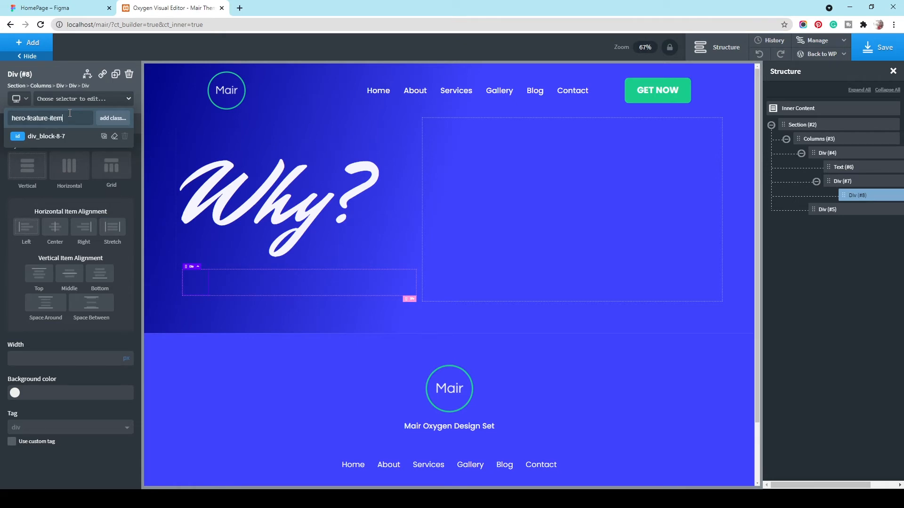
key("Return")
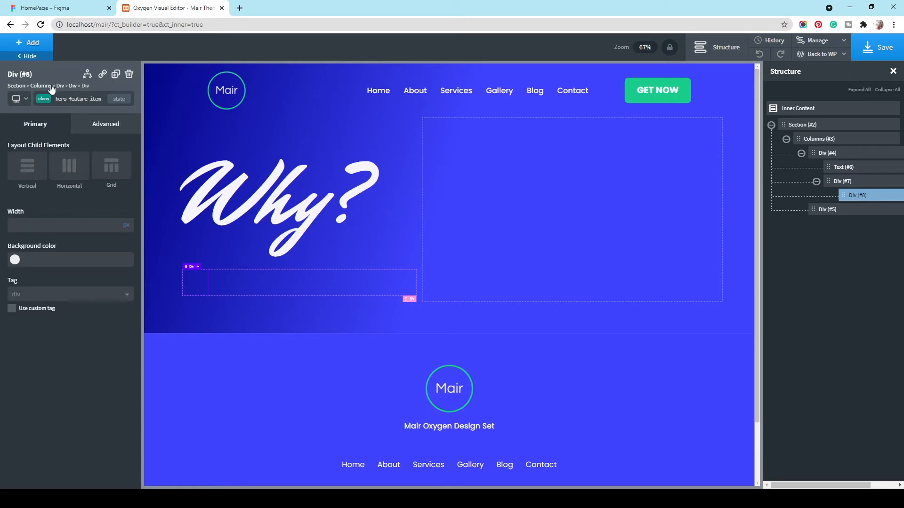
- Set the hero-feature-item class's width to 50%
left_click(126, 228)
left_click(126, 224)
left_click(85, 224)
type("50")
- Duplicate the hero-feature-item div and lay out the hero-features children horizontally
left_click(115, 74)
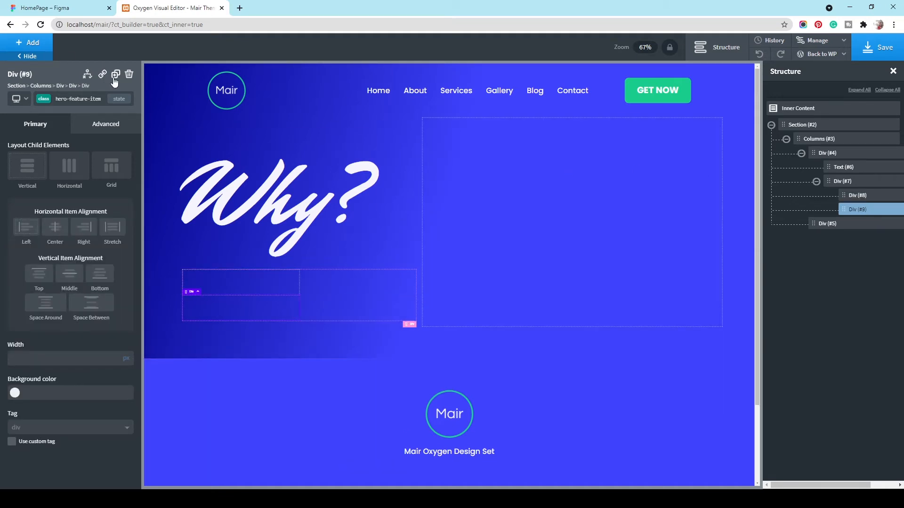
left_click(854, 183)
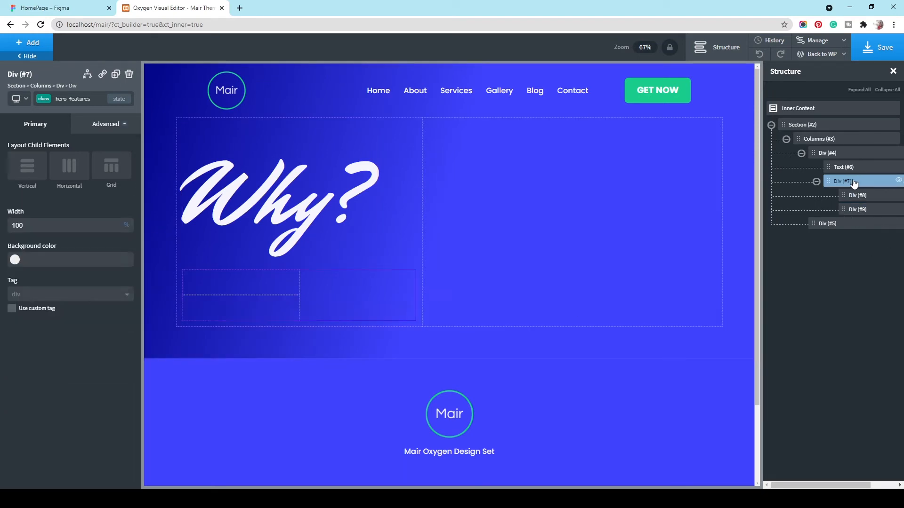
left_click(69, 169)
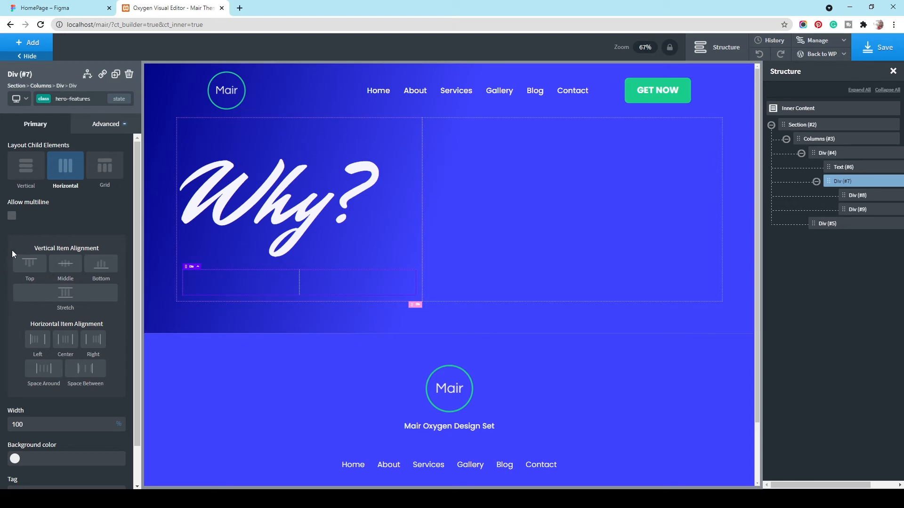
- Add an Image element to the first hero-feature-item div and set its source to the Media Library
left_click(257, 283)
left_click(16, 42)
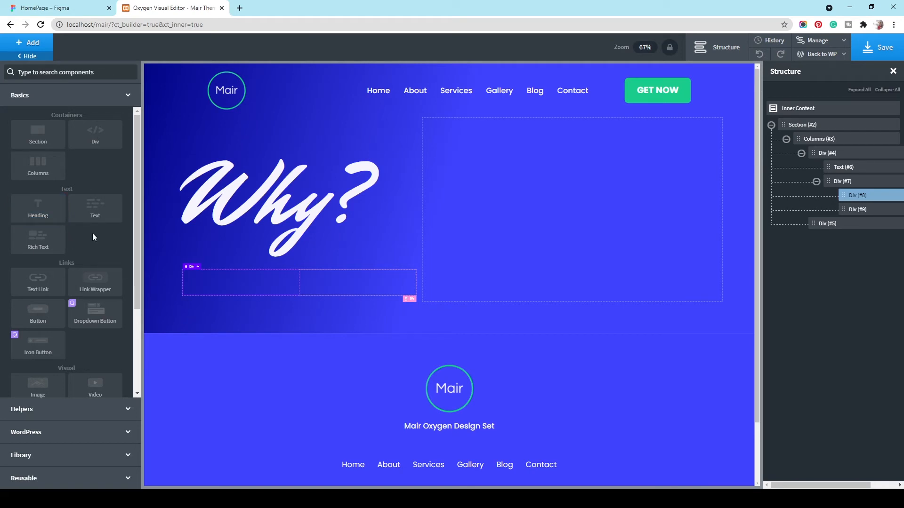
scroll(92, 233, "down", 3)
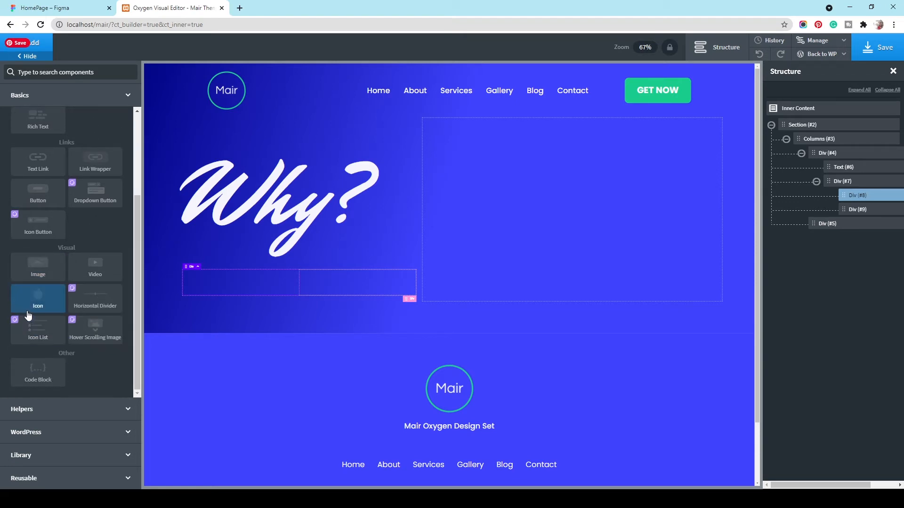
left_click(44, 274)
left_click(103, 153)
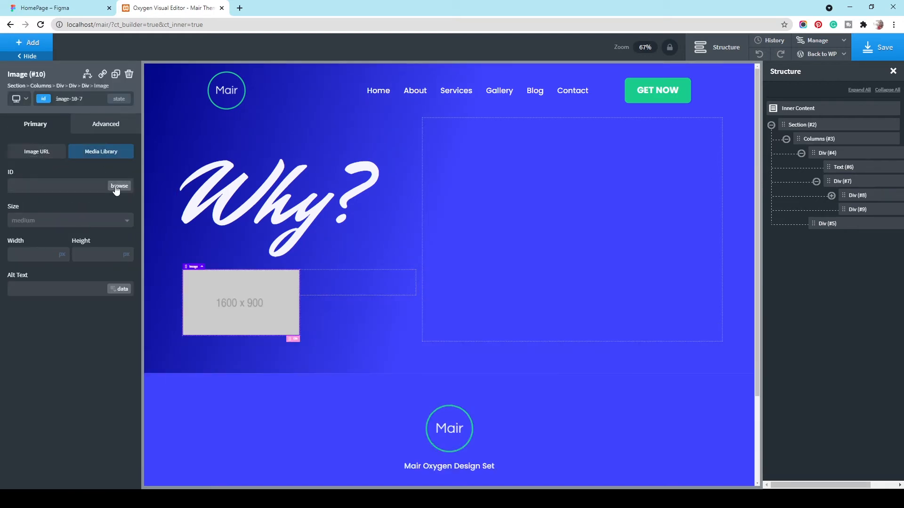
- Check the first feature's icon in Figma and choose the matching truck icon from the media library in Oxygen
left_click(119, 186)
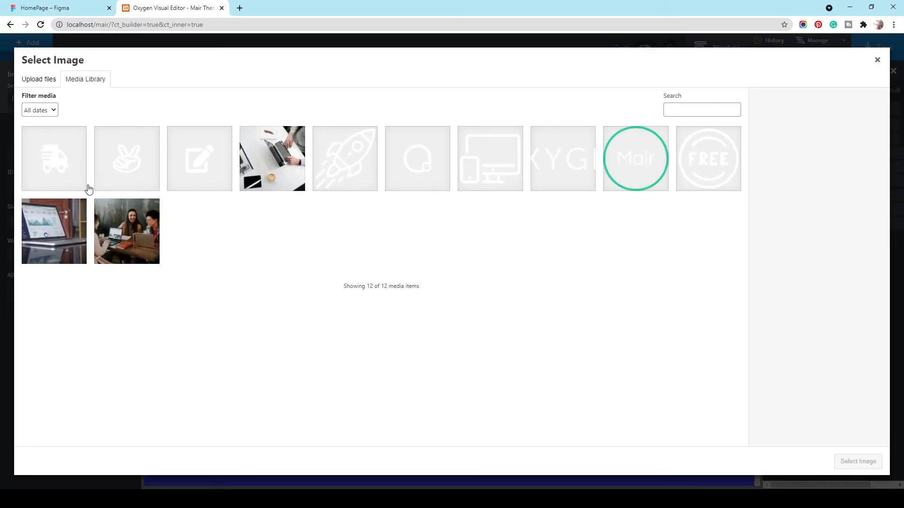
left_click(61, 8)
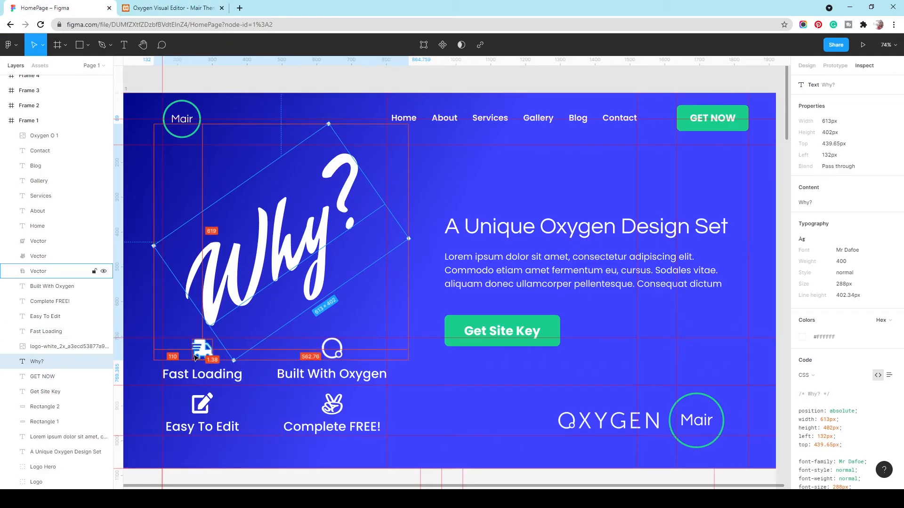
left_click(203, 8)
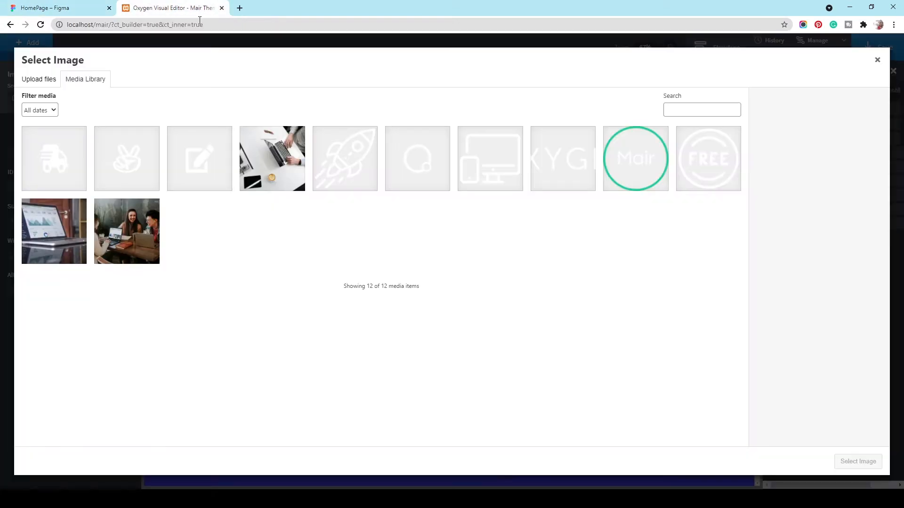
left_click(70, 160)
left_click(857, 461)
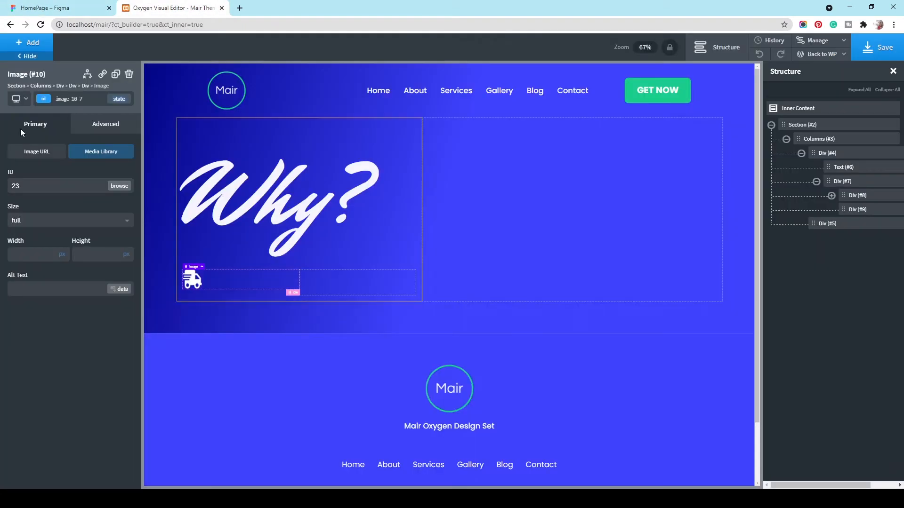
- Switch to Figma to check the dimensions of the truck icon above Fast Loading, and return to Oxygen
left_click(34, 6)
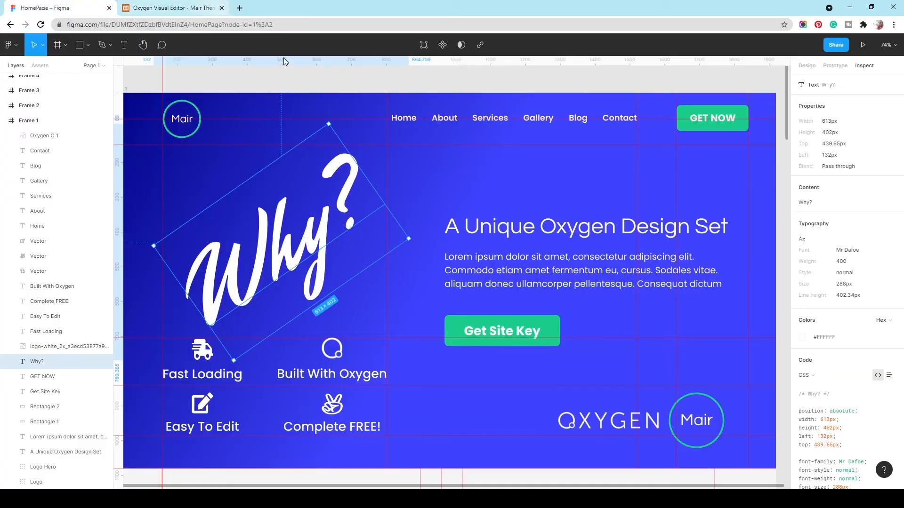
left_click(211, 357)
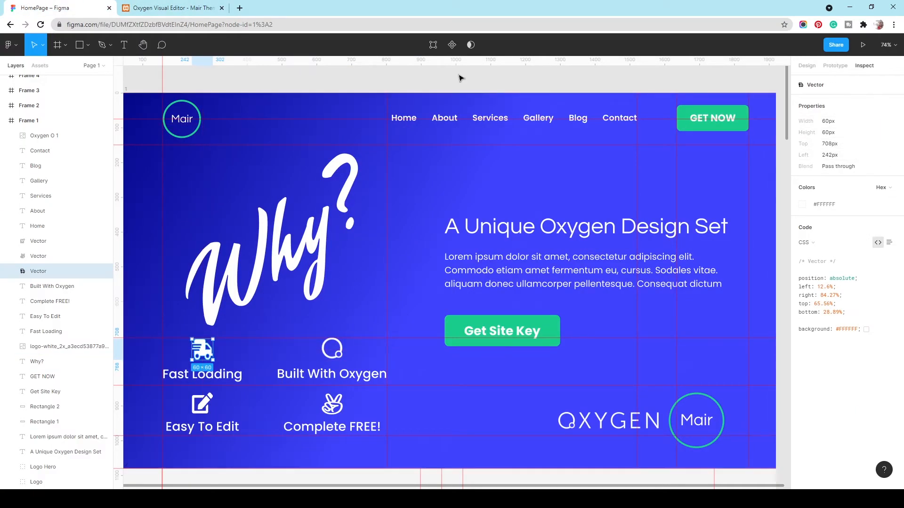
left_click(163, 5)
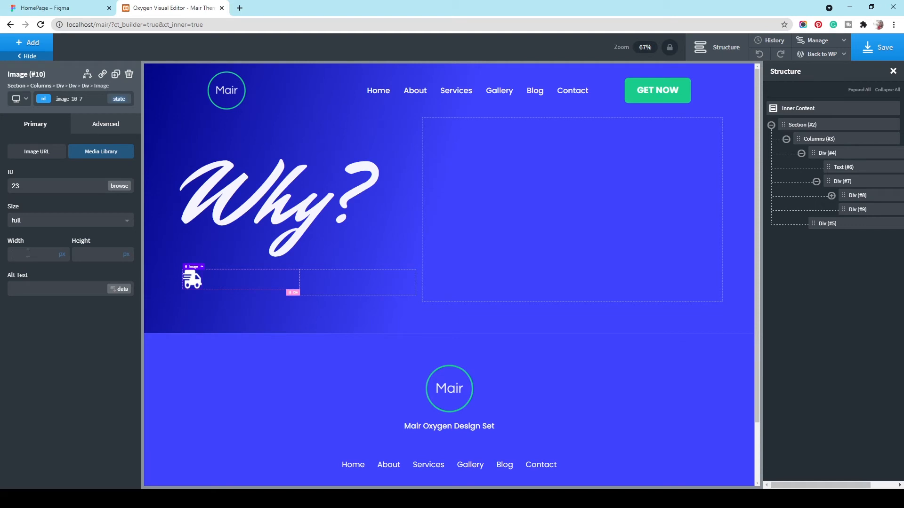
- Set the truck image's width and height to 60 px on its own ID
left_click(29, 254)
type("60")
left_click(95, 259)
type("60")
left_click(39, 45)
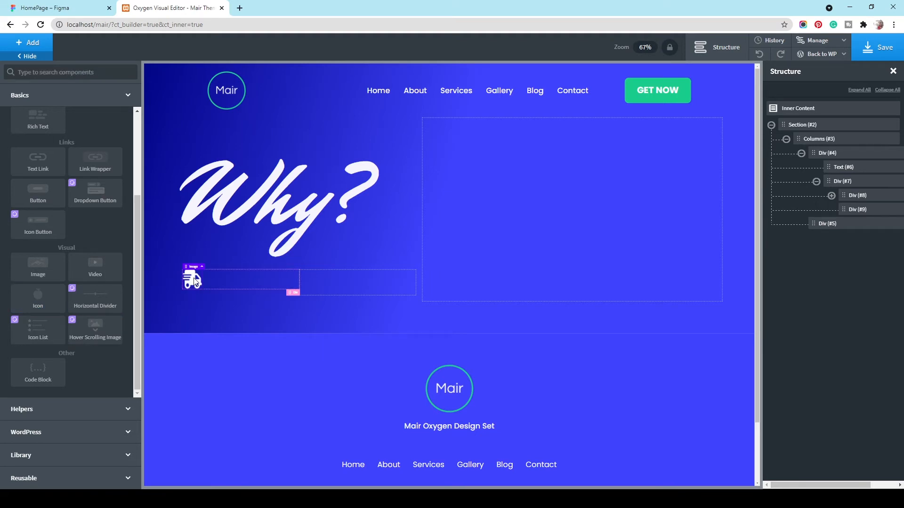
left_click(258, 284)
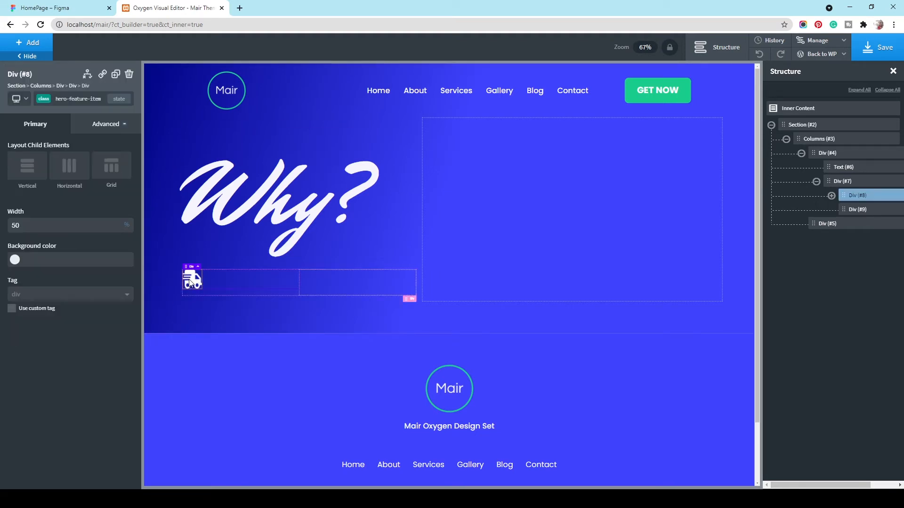
- Clear the width and height values from the truck image's ID
left_click(188, 283)
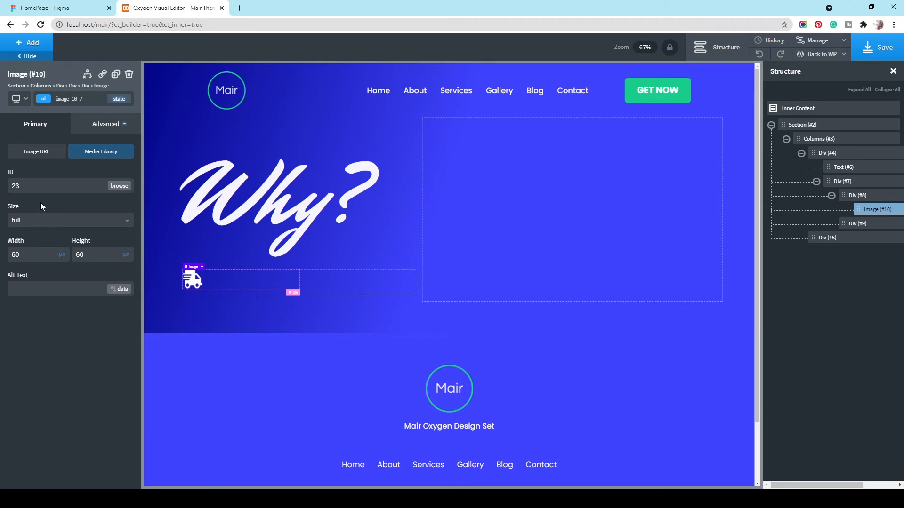
double_click(18, 255)
key("BackSpace")
double_click(95, 253)
key("BackSpace")
- Add a new class named hero-feature-icon to the truck image
left_click(69, 99)
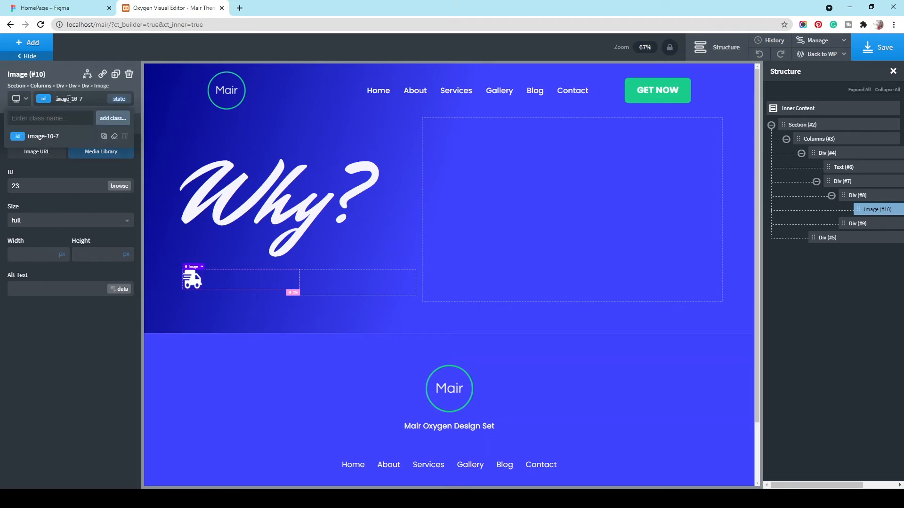
type("her")
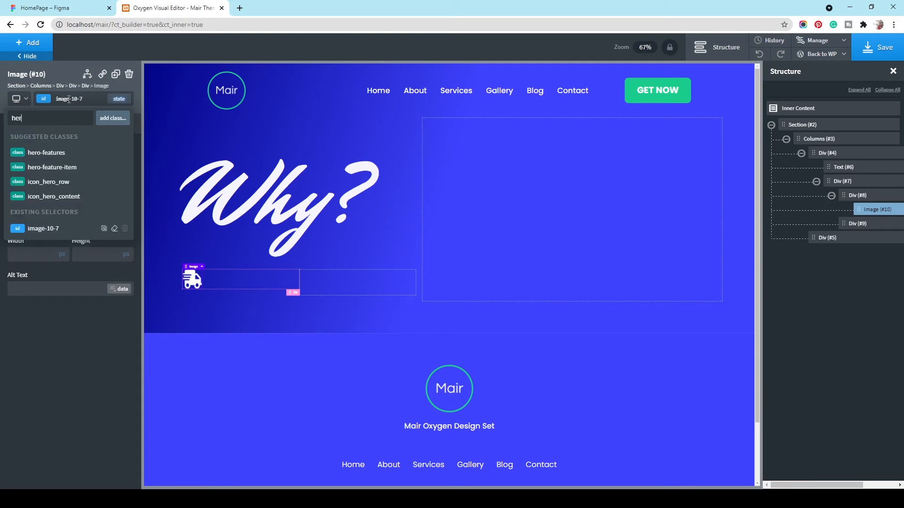
type("o-")
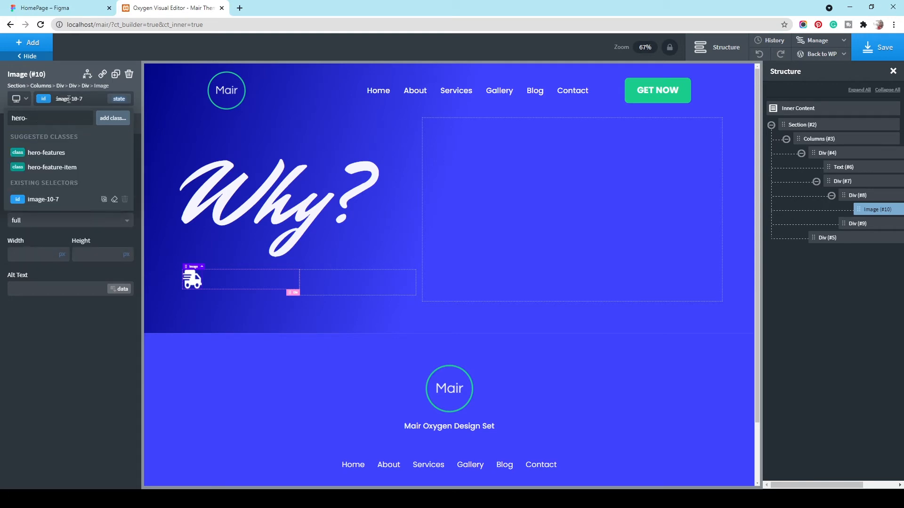
type("feature-icon")
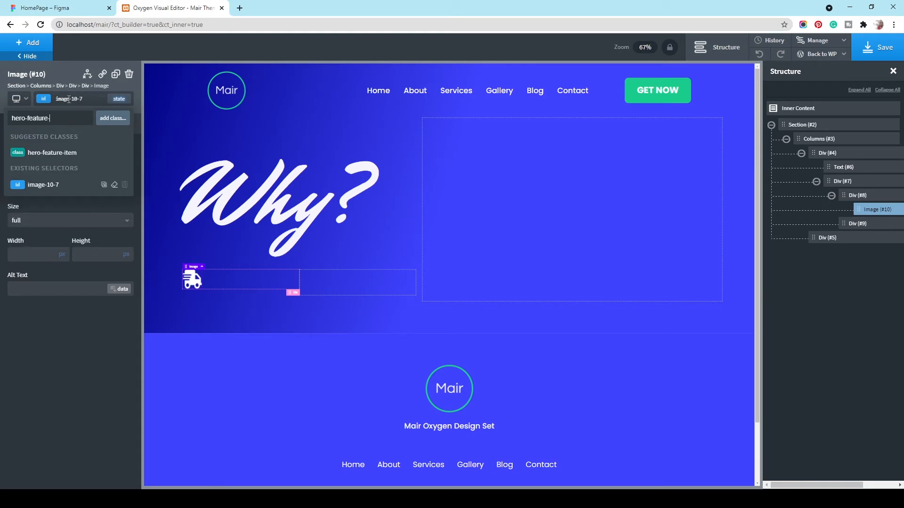
key("Return")
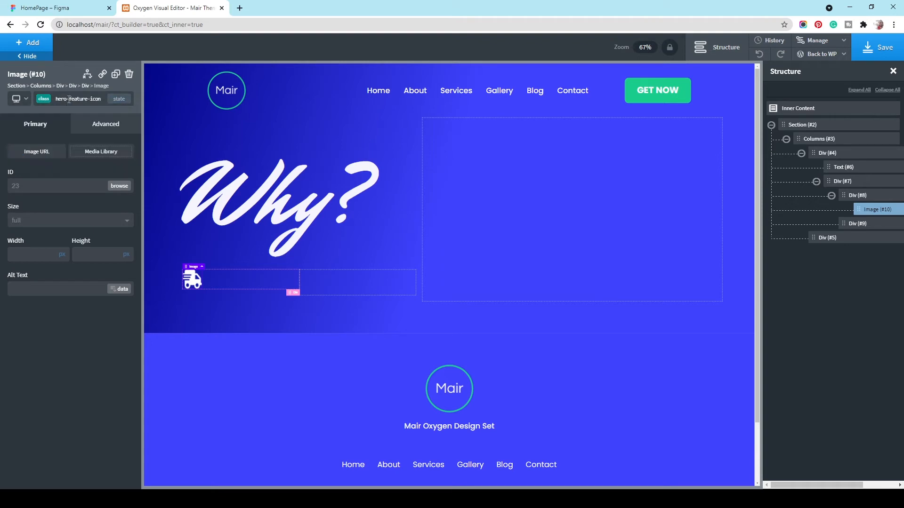
- Set the truck icon's width and height to 60 px on the hero-feature-icon class
left_click(28, 257)
type("60")
key("Tab")
type("60")
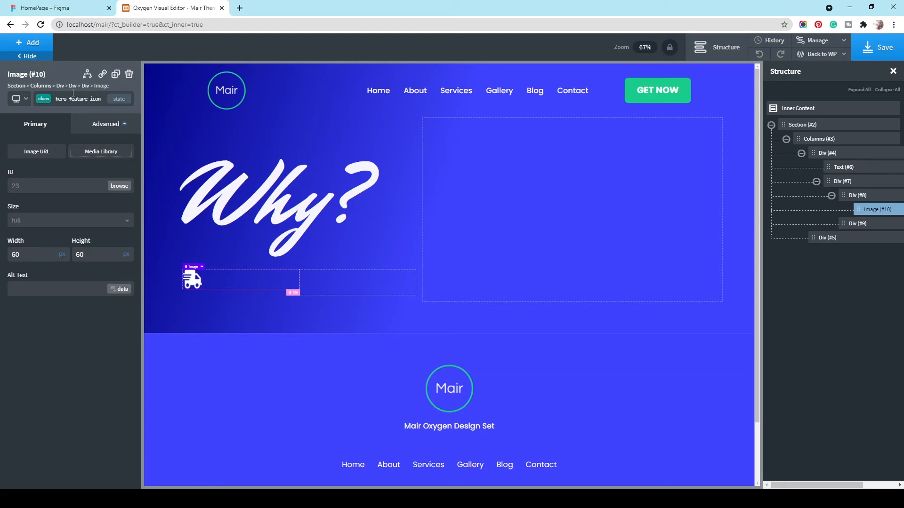
left_click(43, 100)
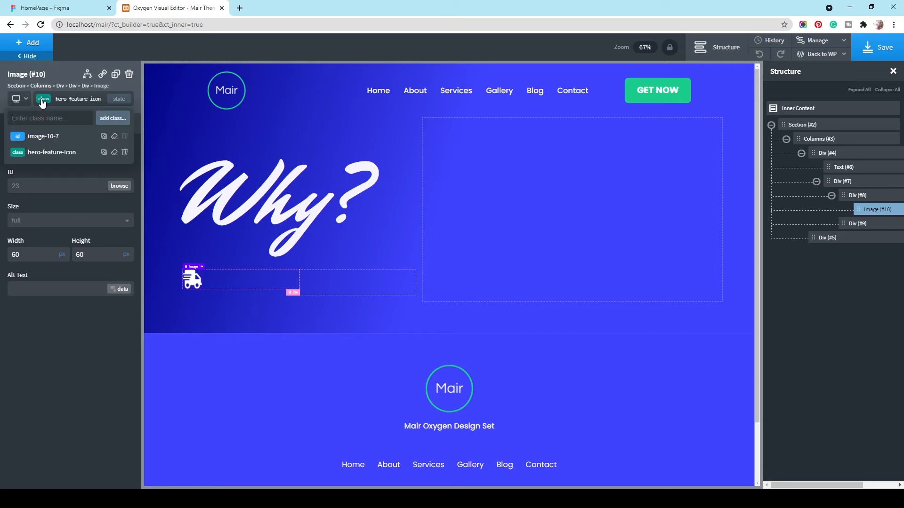
left_click(50, 237)
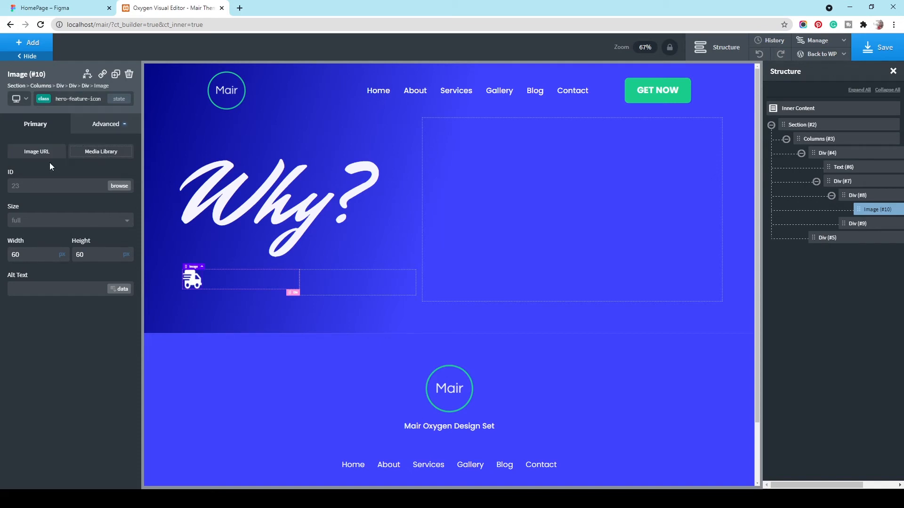
- Add a heading below the truck icon, with the H3 tag and the white global color as text color
left_click(29, 43)
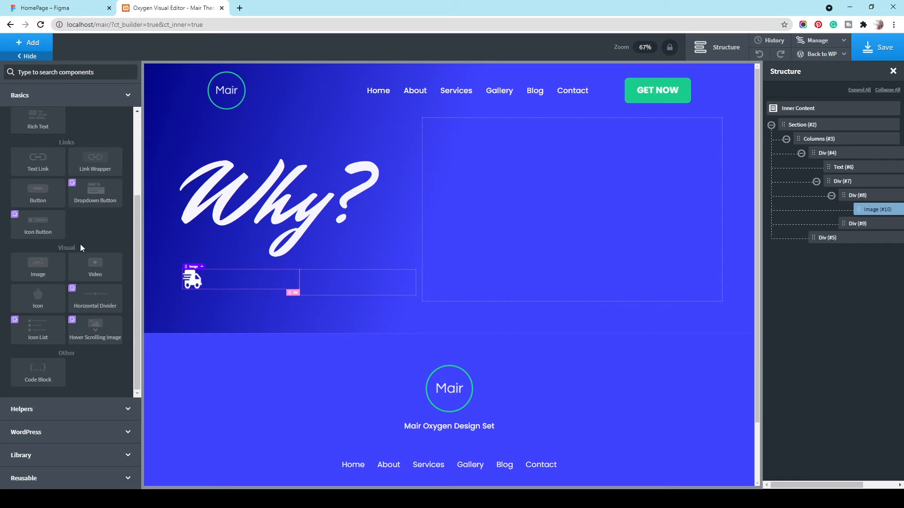
scroll(105, 253, "up", 2)
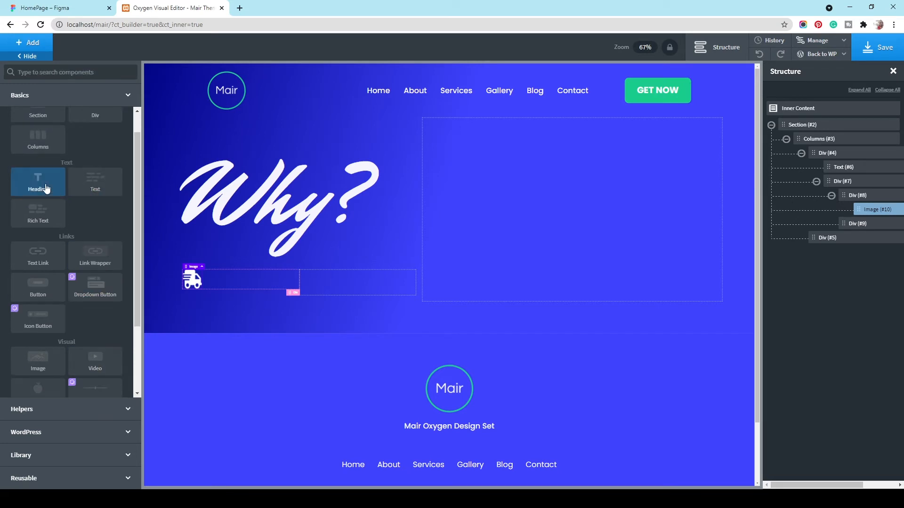
left_click(45, 189)
left_click(44, 348)
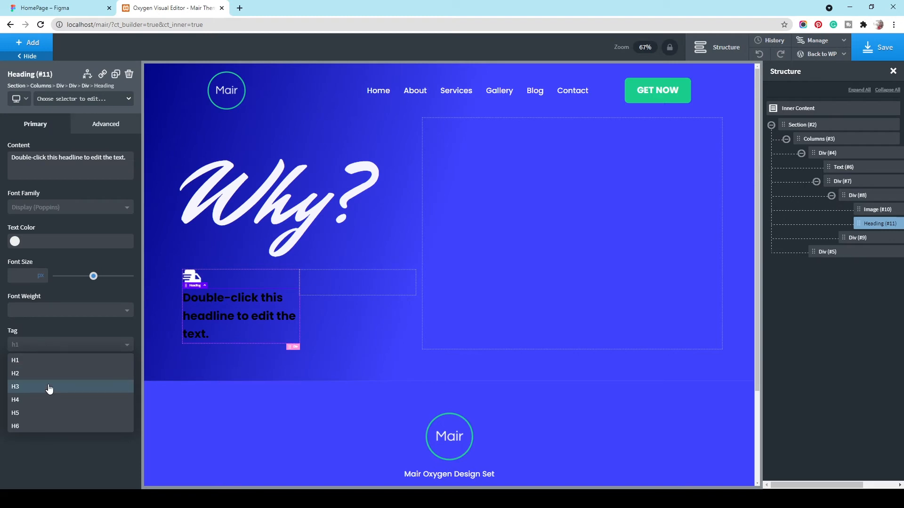
left_click(49, 387)
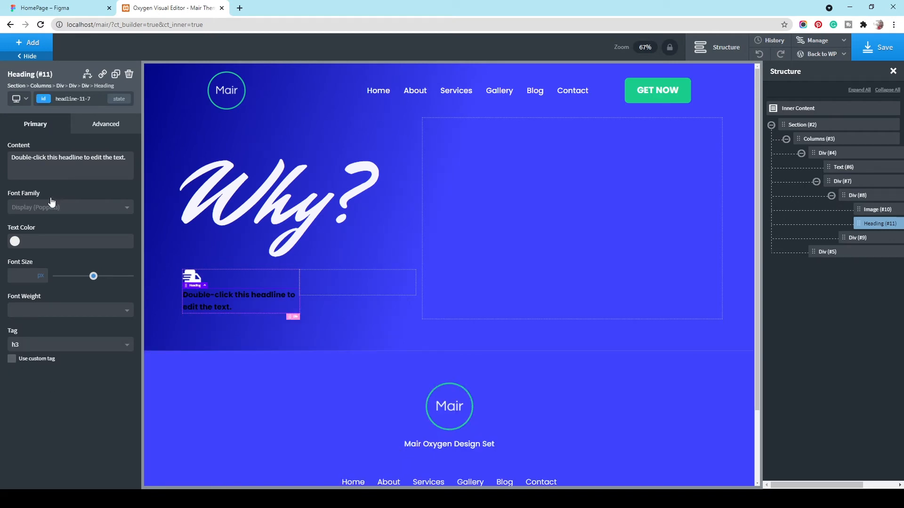
left_click(14, 242)
left_click(52, 360)
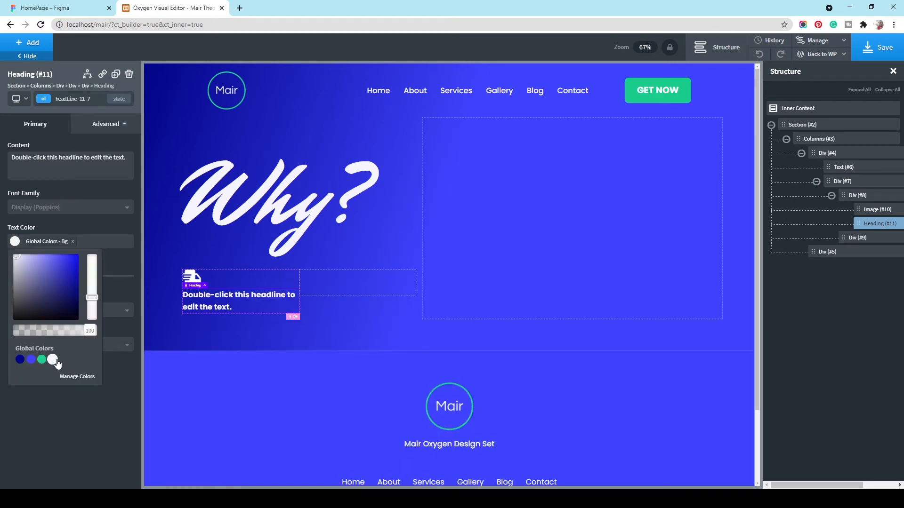
- Switch to the Figma design and inspect the Fast Loading label's properties and its spacing from the truck icon
left_click(45, 8)
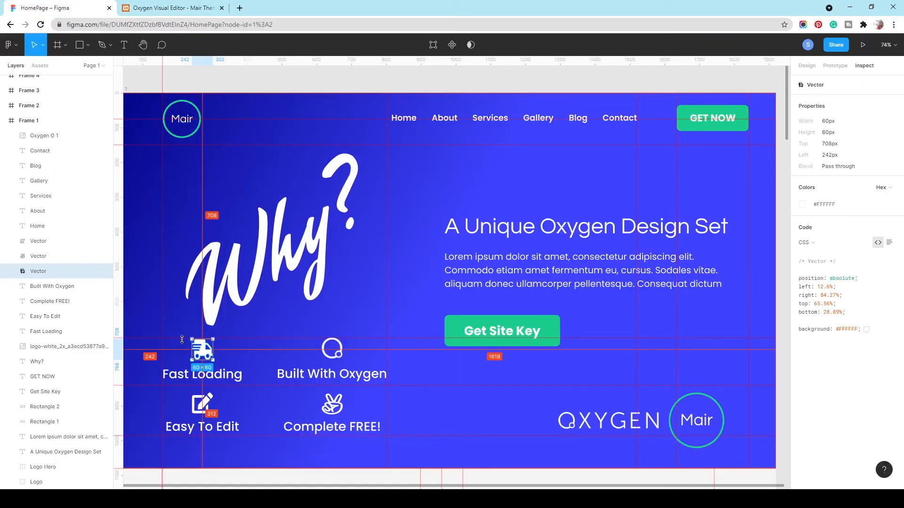
left_click(187, 377)
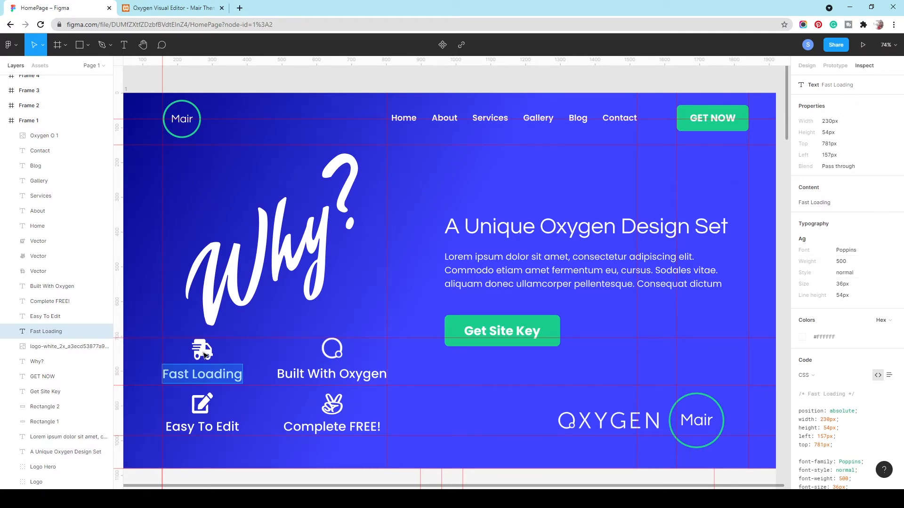
left_click(230, 354)
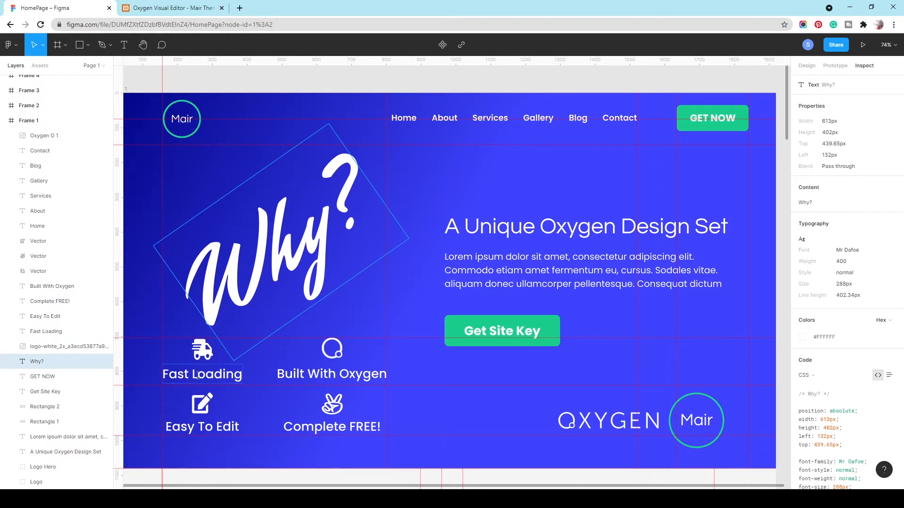
key("alt")
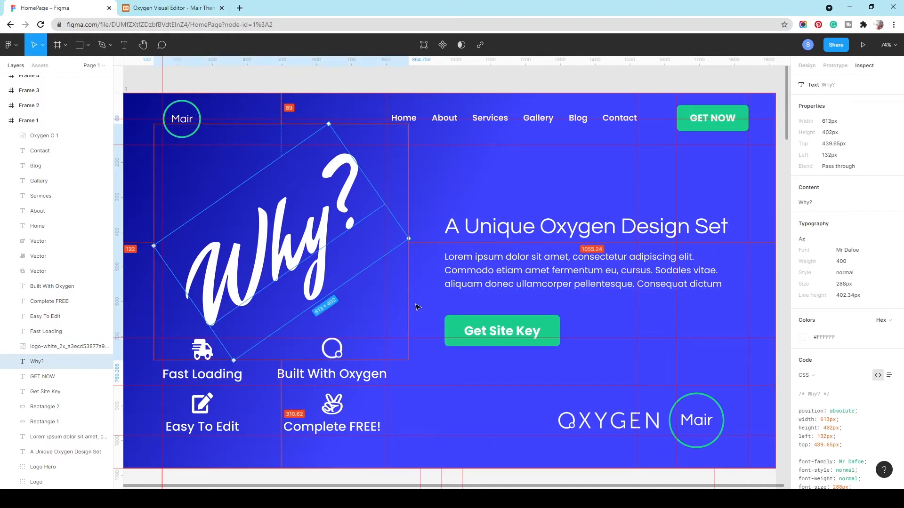
left_click(195, 350)
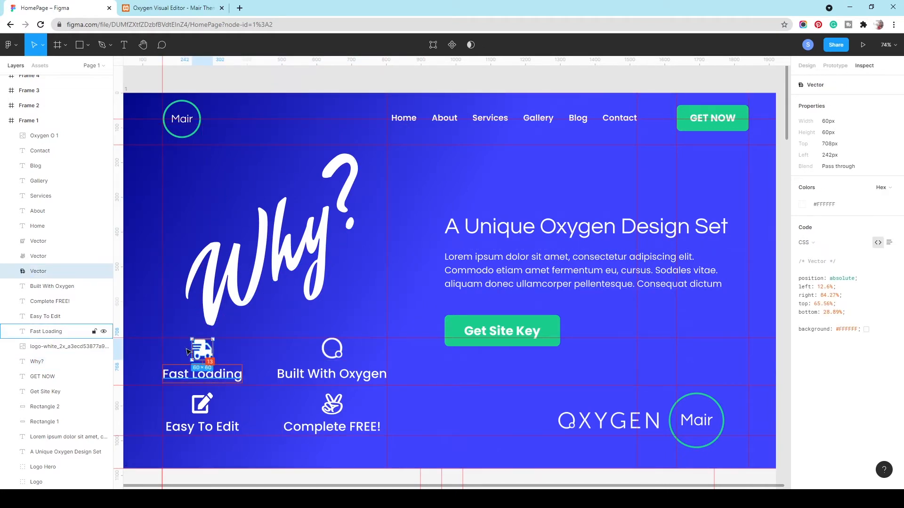
left_click(170, 10)
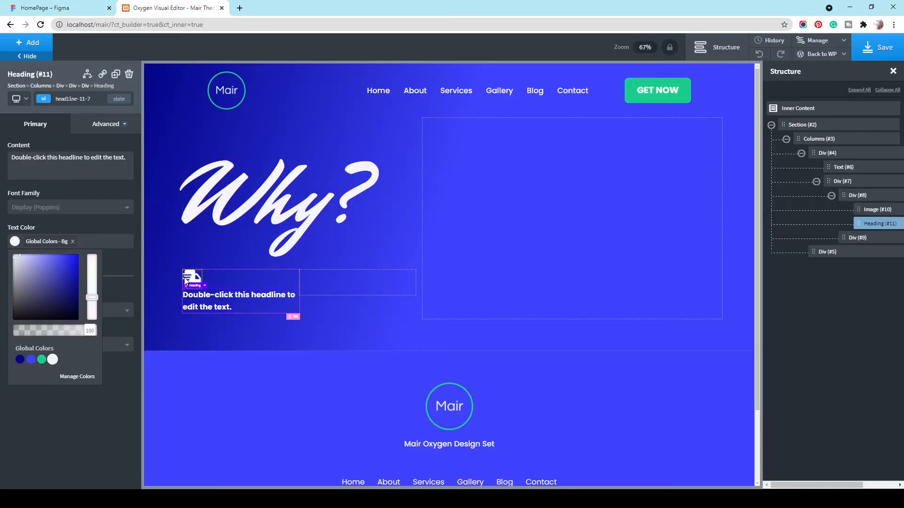
- Replace the new heading's placeholder content with "Fast Loading" in the Oxygen editor
left_click(106, 124)
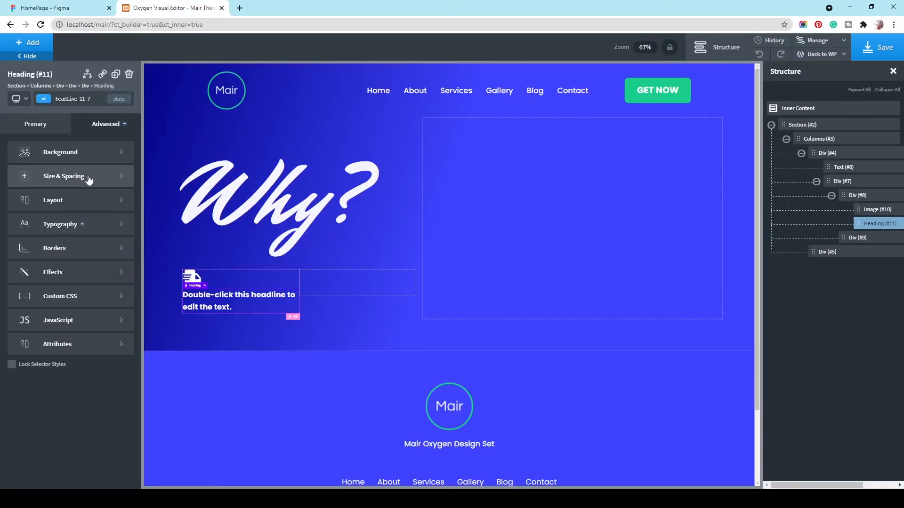
left_click(32, 125)
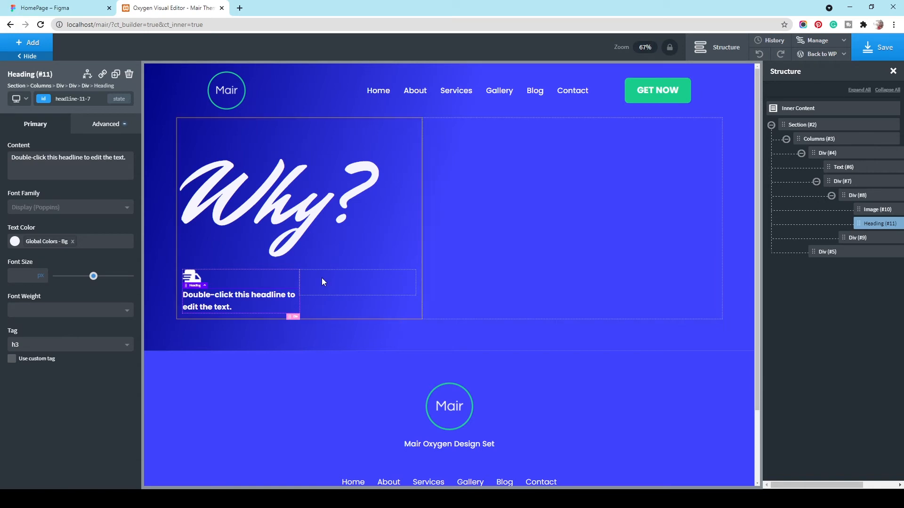
triple_click(58, 171)
type("Fast Loading")
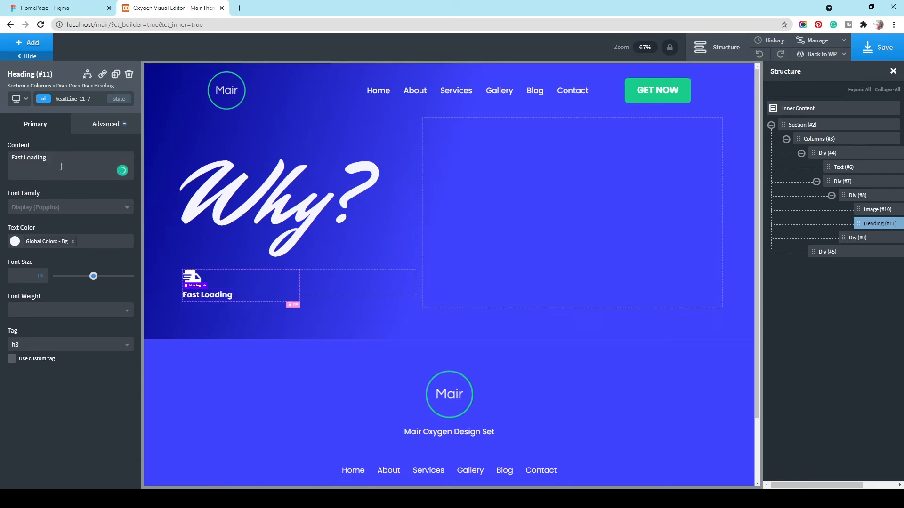
- Check the Built With Oxygen label in Figma and assign a new hero-feature-title class to the Fast Loading heading in Oxygen
left_click(44, 8)
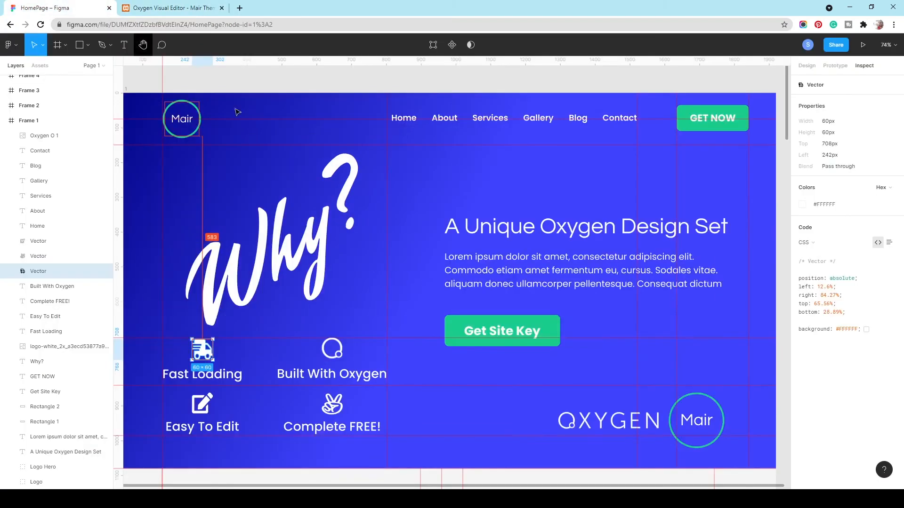
left_click(334, 375)
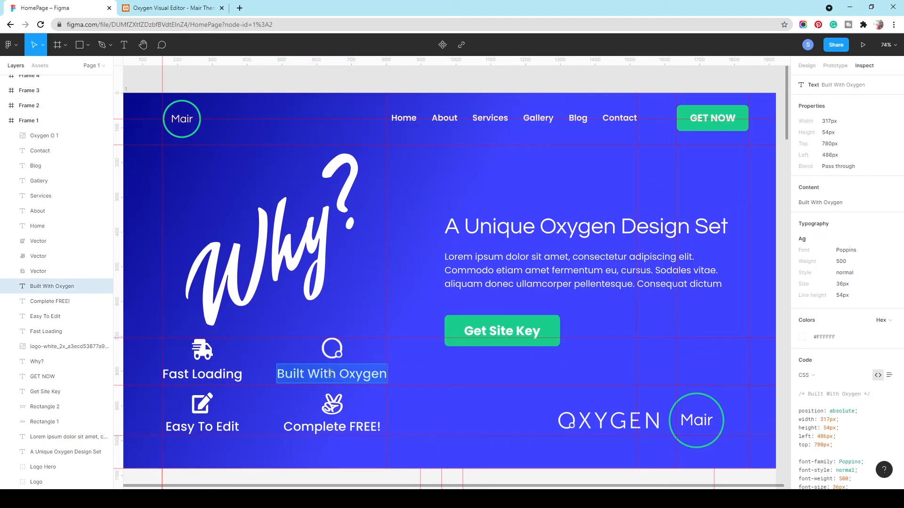
left_click(152, 8)
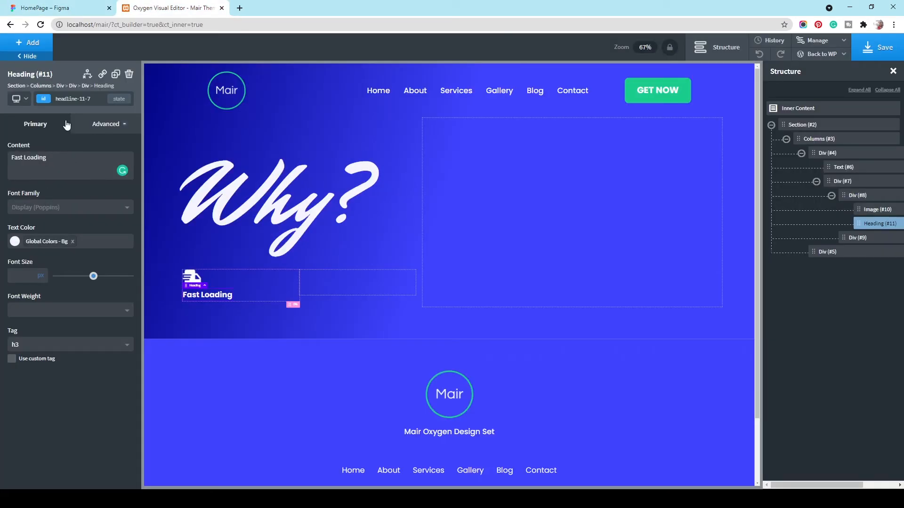
left_click(76, 102)
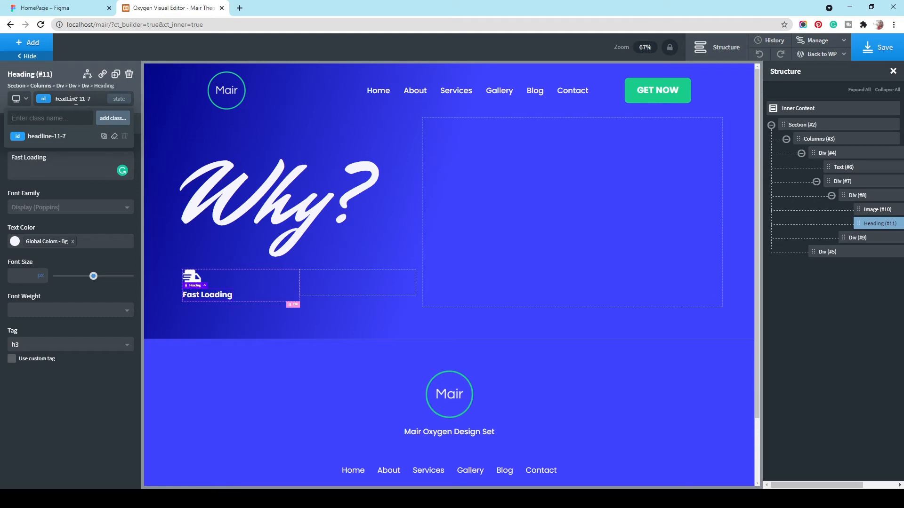
type("featu")
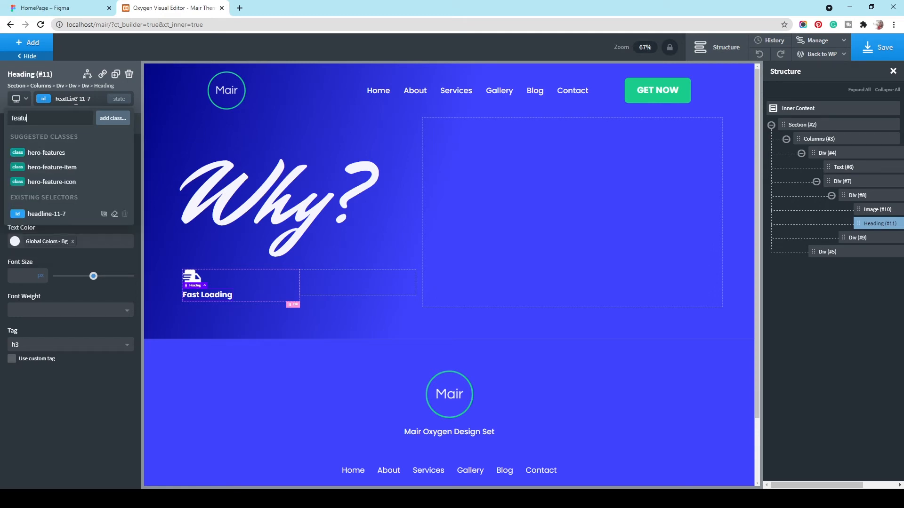
key("BackSpace")
key("BackSpace")
key("BackSpace")
type("hero")
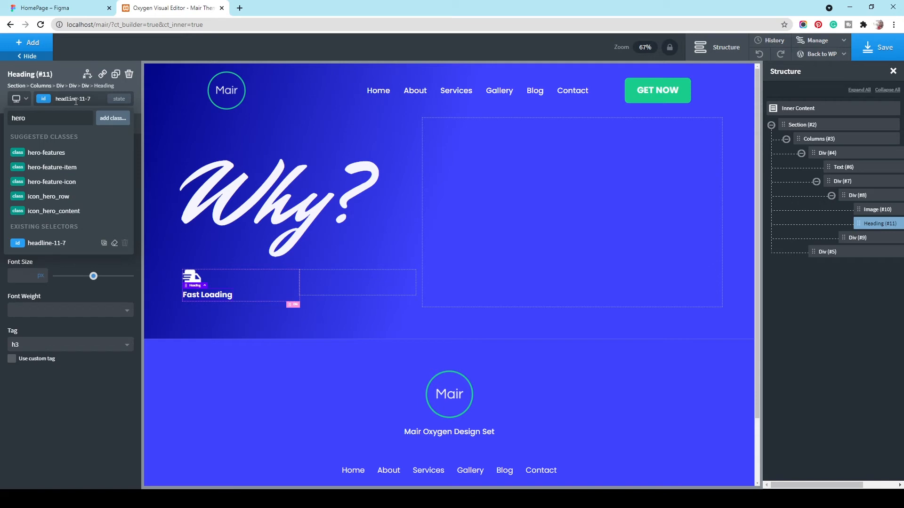
type("-feature-")
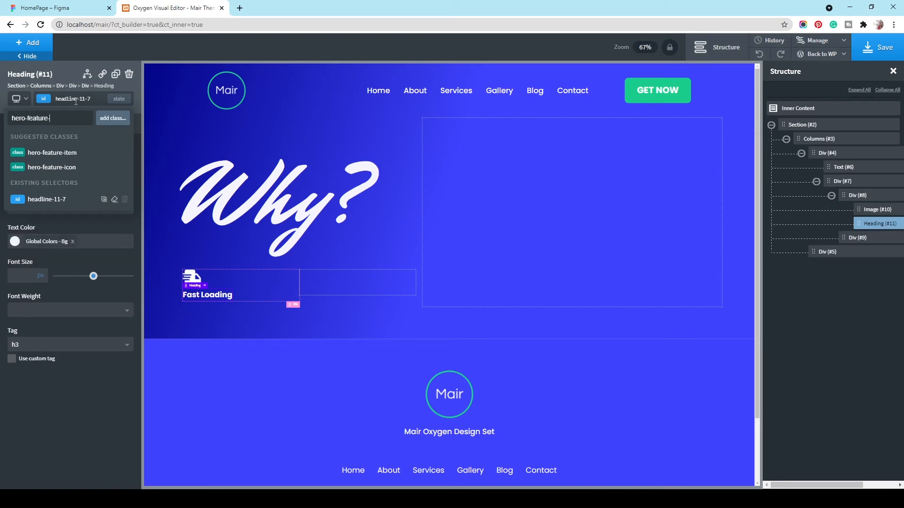
type("title")
key("Return")
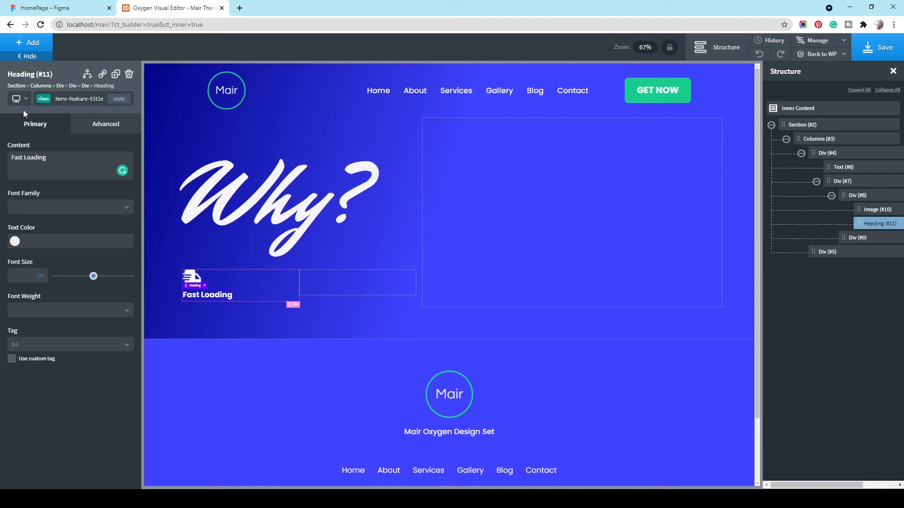
- Add an image element to the empty second feature div beside the Fast Loading item
left_click(66, 6)
left_click(144, 5)
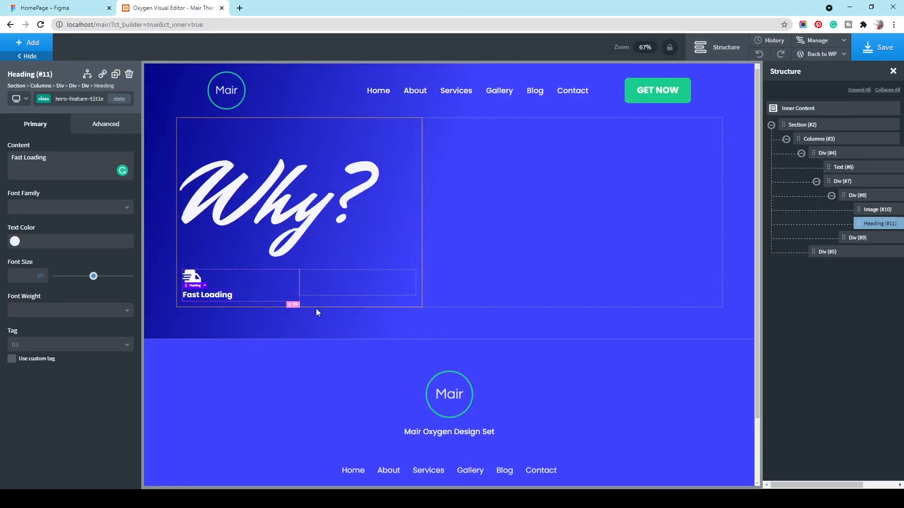
left_click(329, 286)
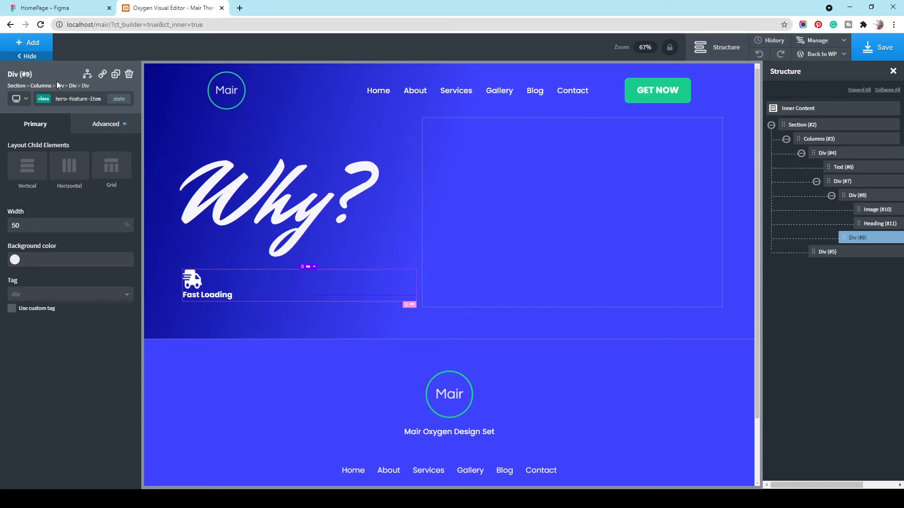
left_click(28, 42)
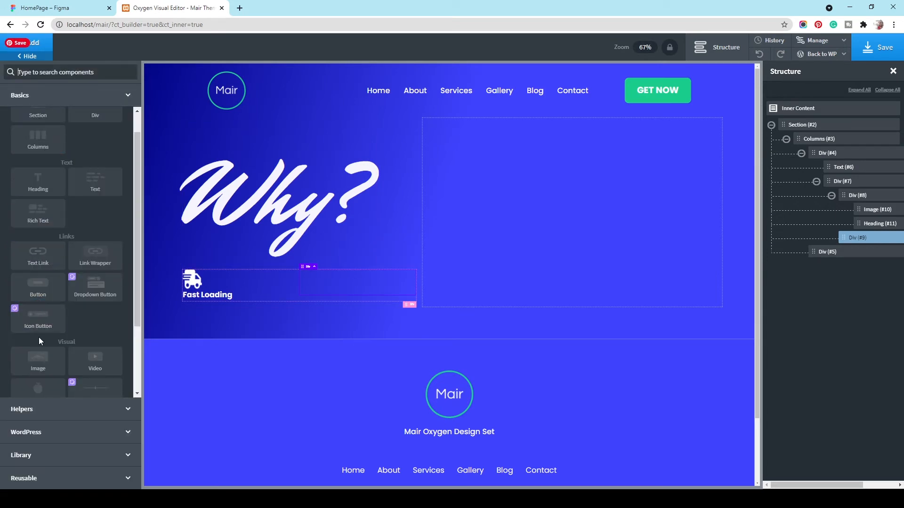
left_click(36, 360)
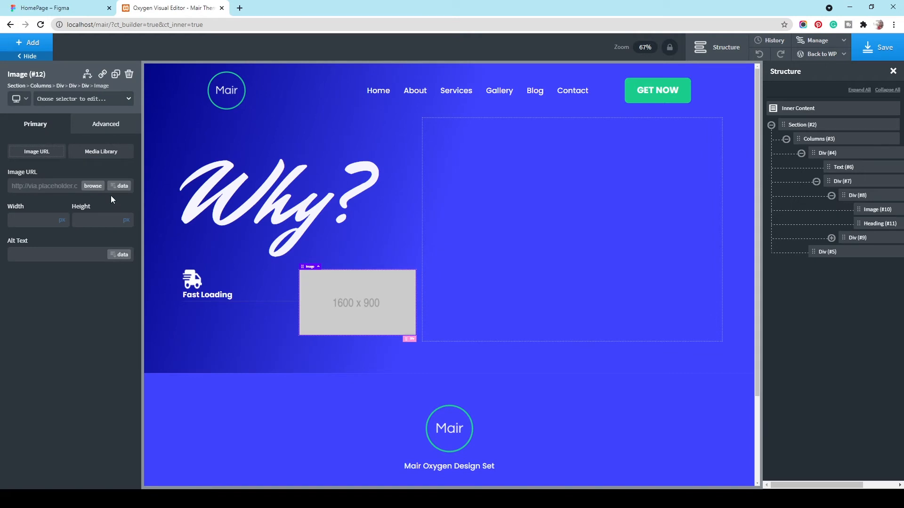
- Set the new image's source to Oxygen-O-1.png from the media library, checking the Figma design for the matching icon
left_click(113, 154)
left_click(123, 193)
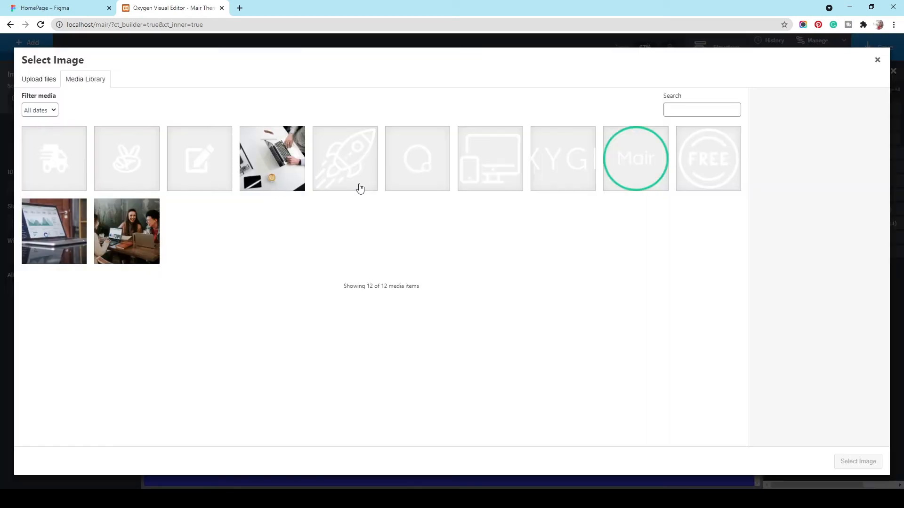
left_click(61, 8)
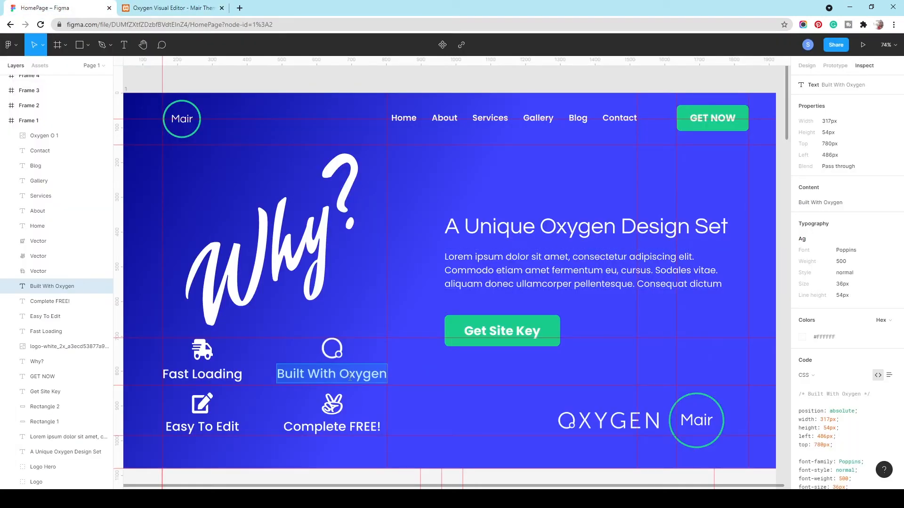
left_click(170, 4)
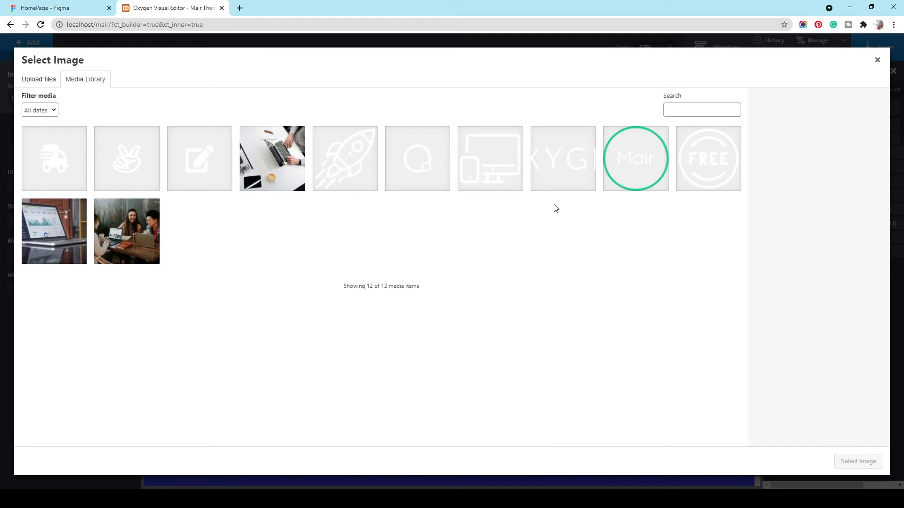
left_click(395, 171)
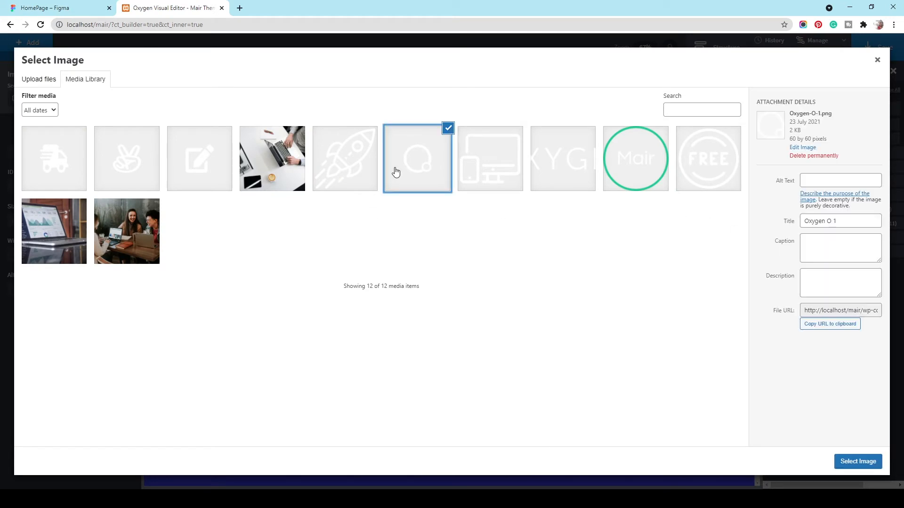
left_click(868, 462)
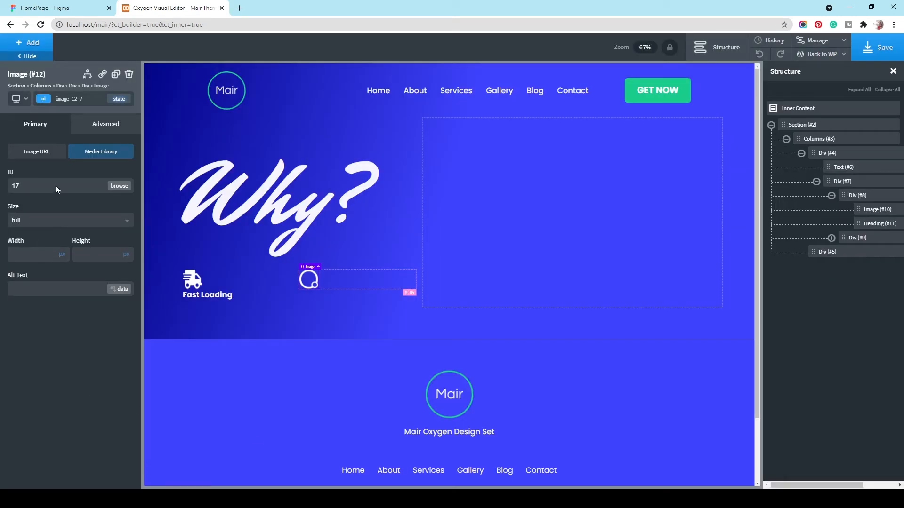
- Assign the existing hero-feature-icon class to the second feature's Oxygen image and check its label in the Figma design
left_click(80, 100)
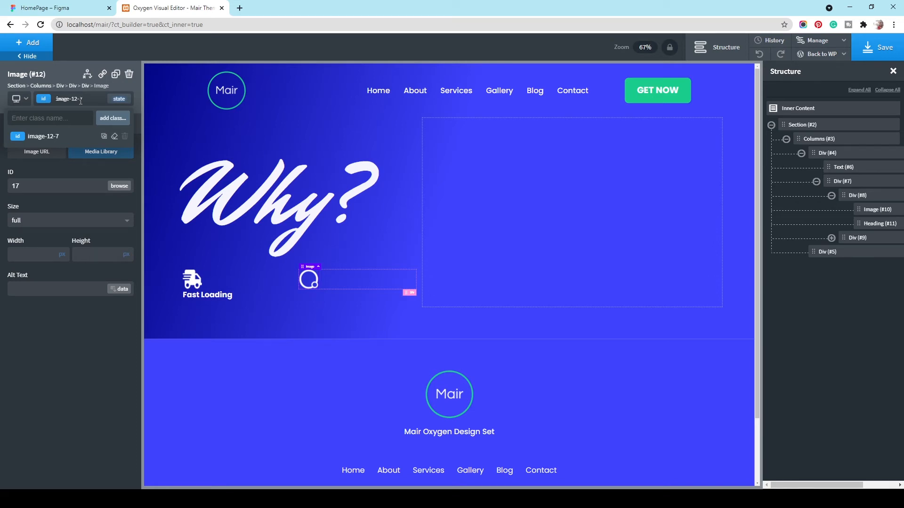
type("hero-feat")
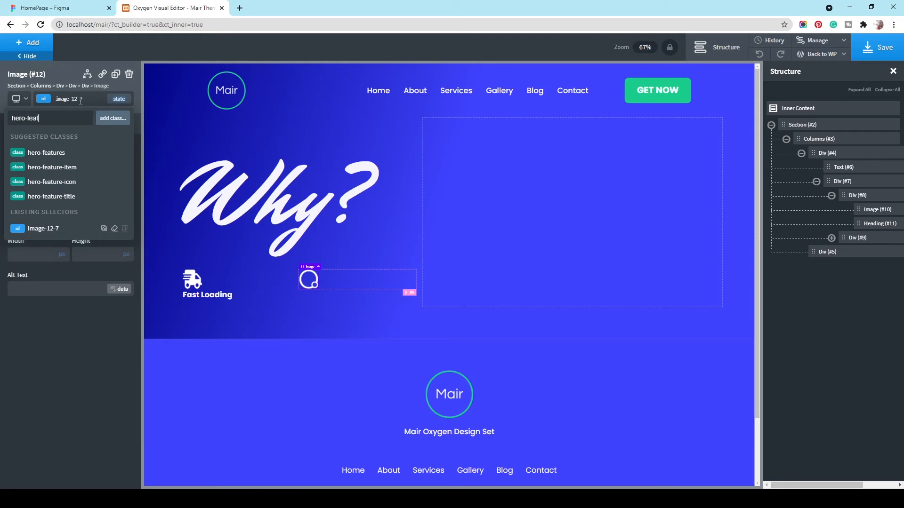
left_click(52, 183)
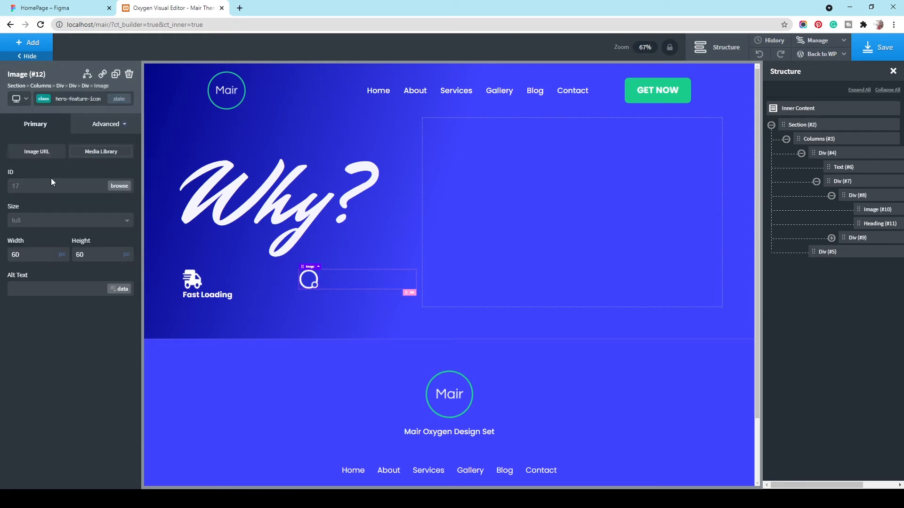
left_click(67, 7)
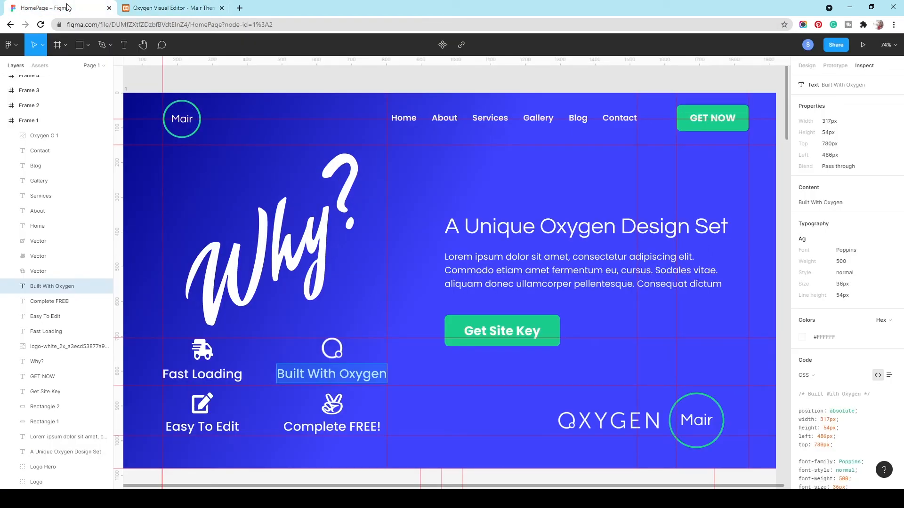
left_click(169, 8)
left_click(97, 128)
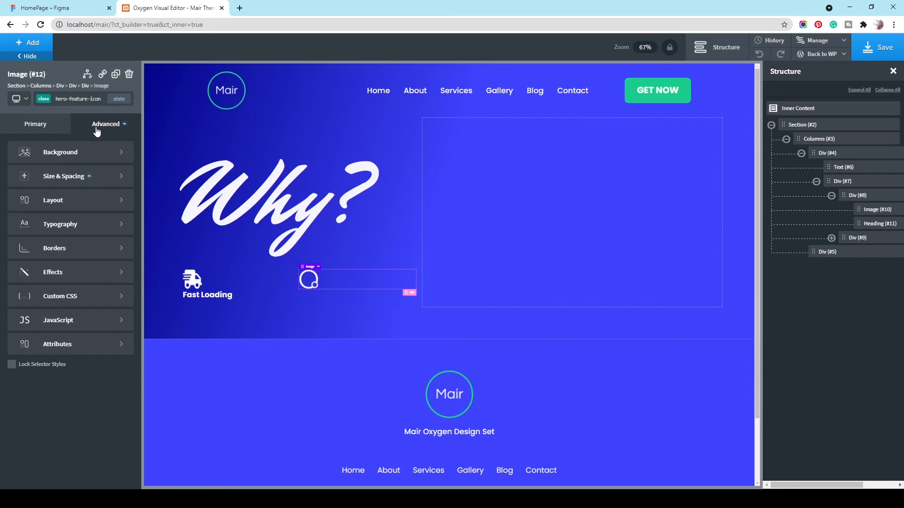
left_click(52, 126)
left_click(28, 42)
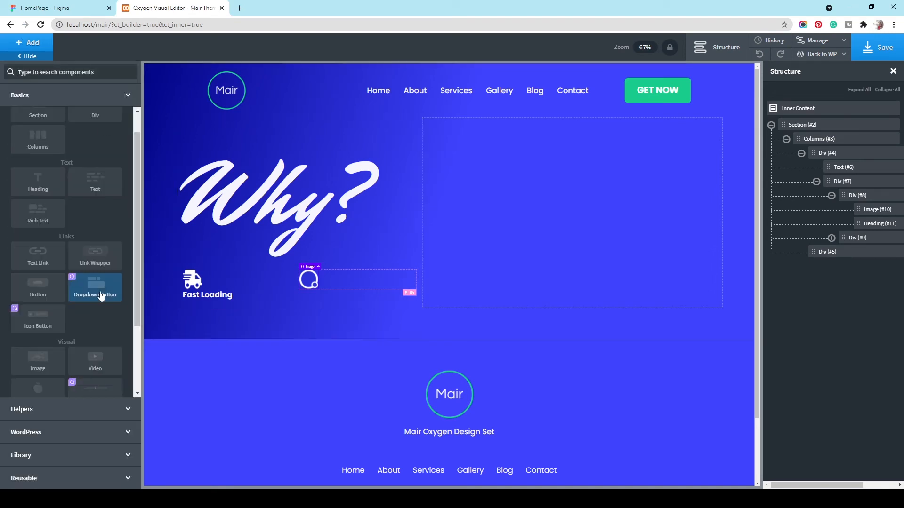
left_click(87, 190)
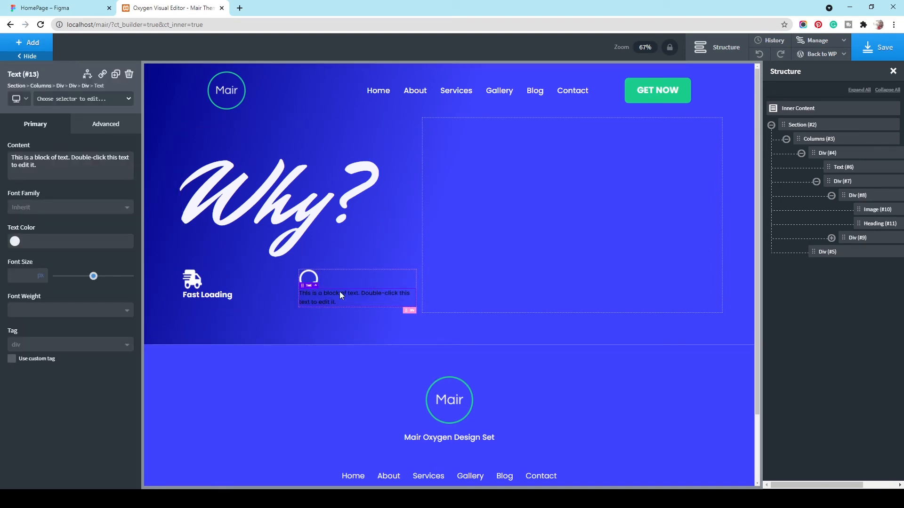
left_click(129, 75)
- Add a heading below the icon in the second feature div and set its tag to h3
left_click(28, 43)
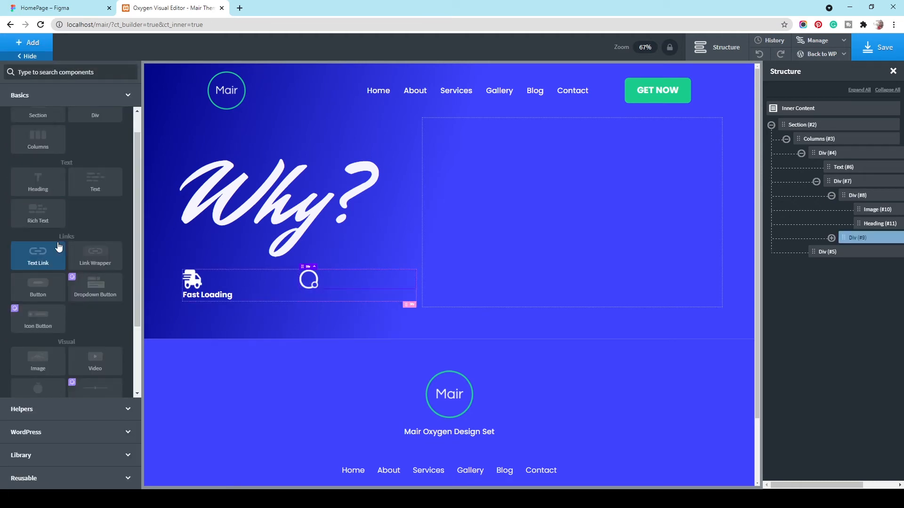
left_click(42, 182)
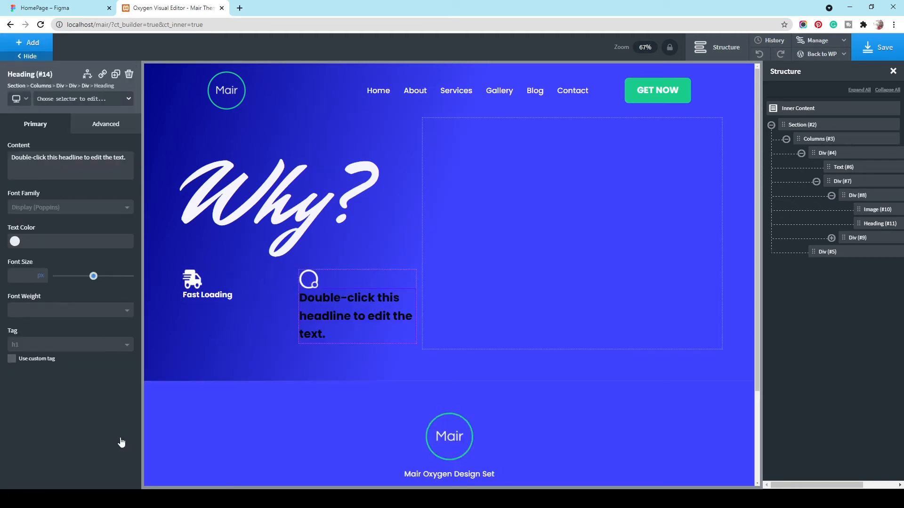
left_click(73, 349)
left_click(62, 385)
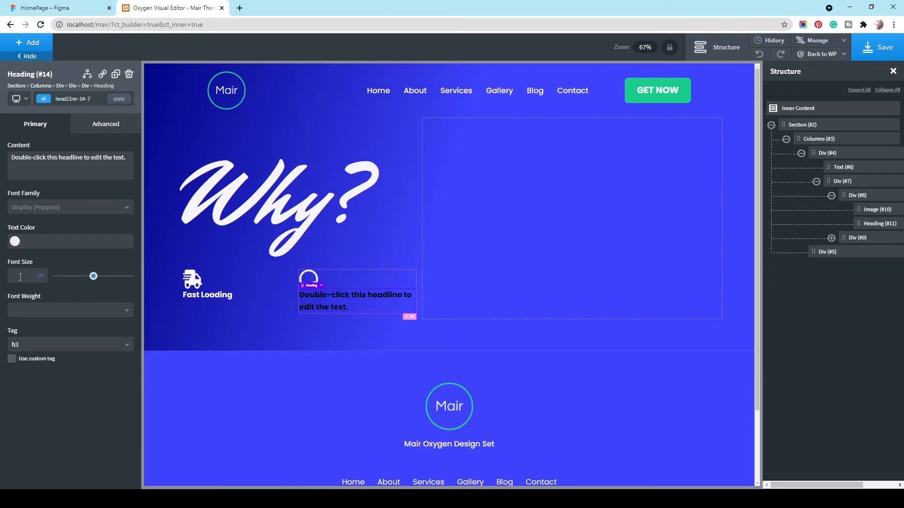
- Replace the second feature heading's placeholder content with "Built With Oxygen"
left_click(15, 242)
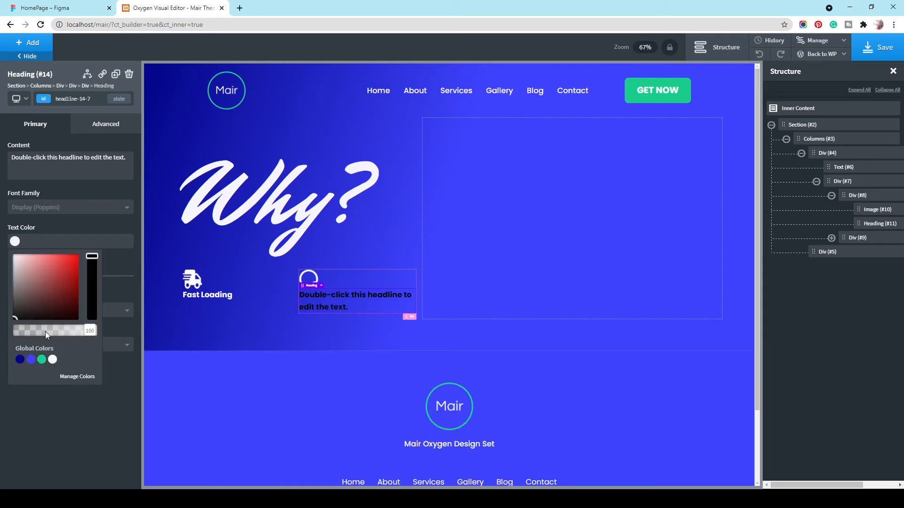
left_click(110, 222)
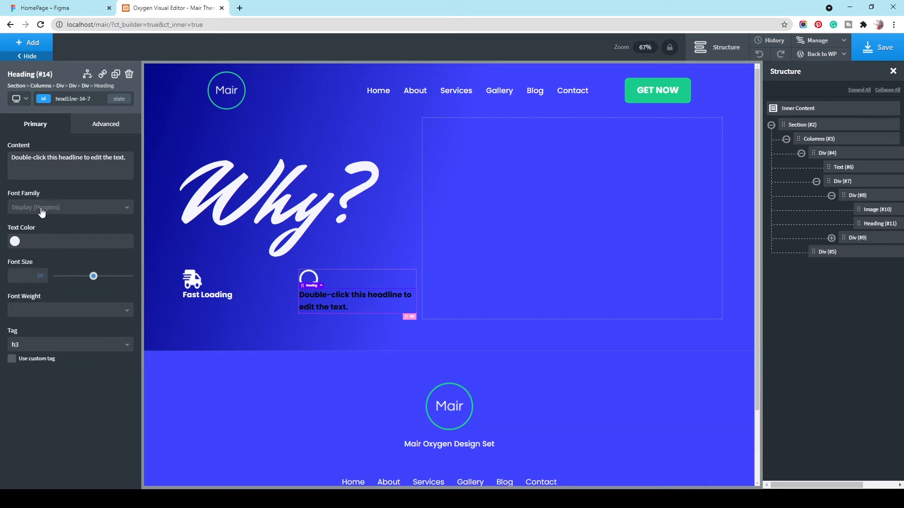
triple_click(57, 155)
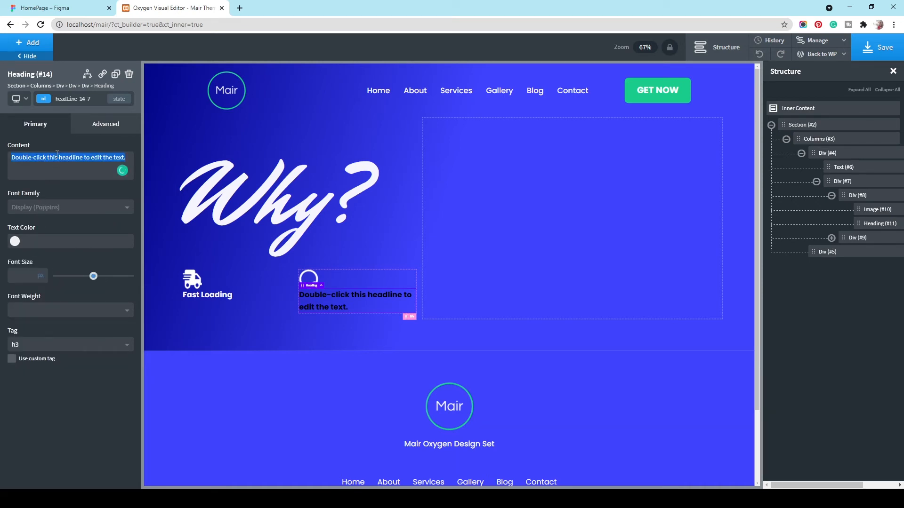
type("Built With Oxygen")
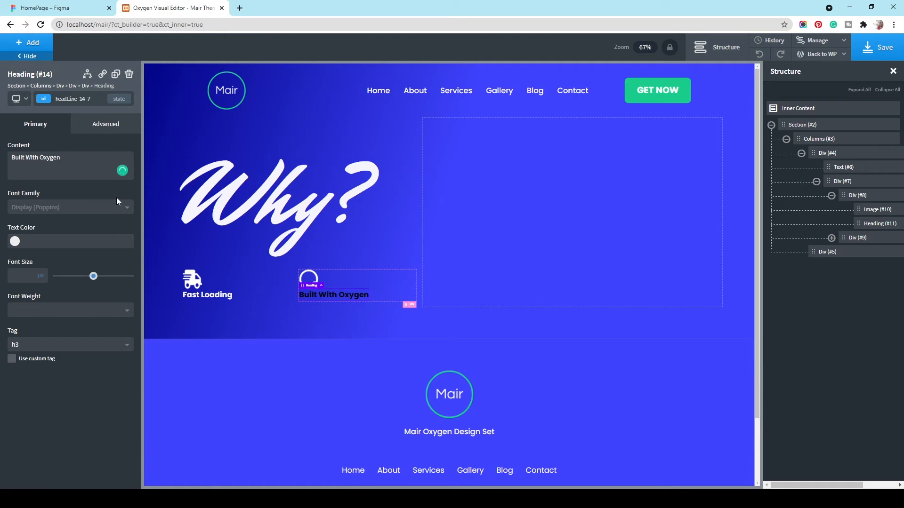
- Assign the existing hero-feature-title class to the Built With Oxygen heading, comparing it with the Fast Loading heading
left_click(196, 297)
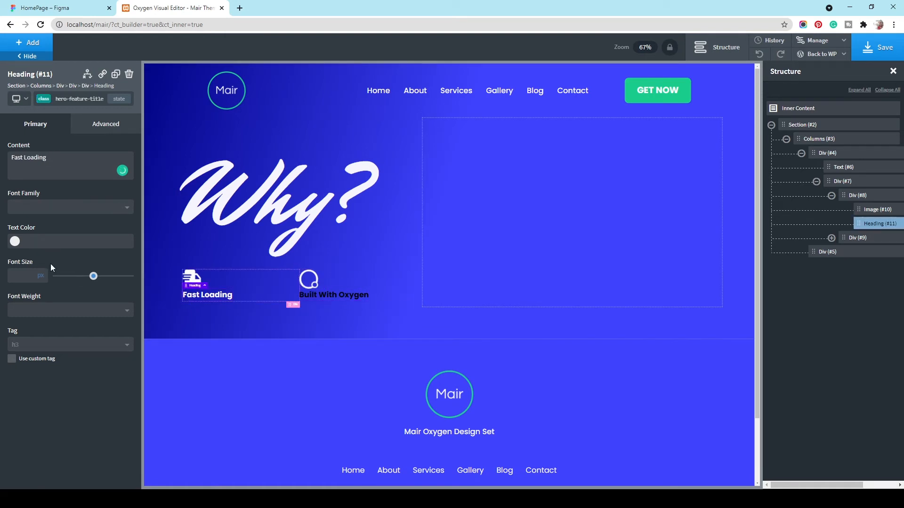
left_click(346, 293)
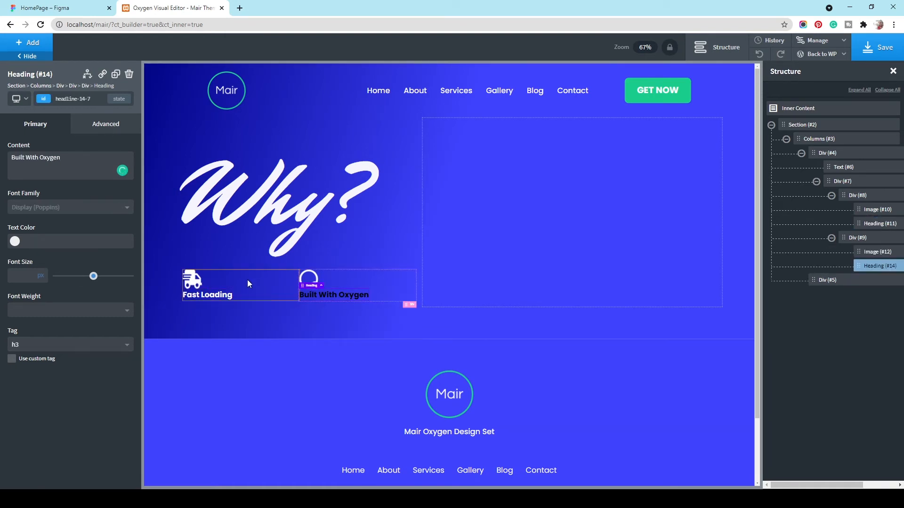
left_click(70, 93)
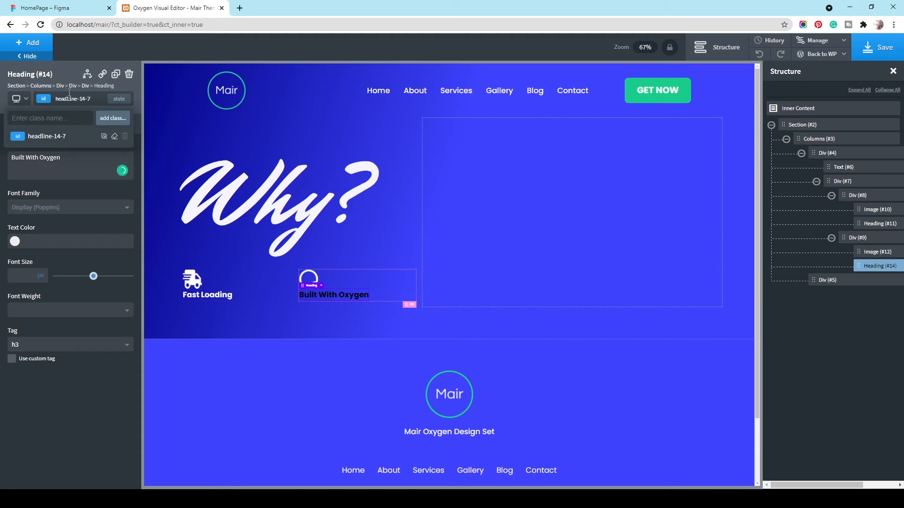
type("her")
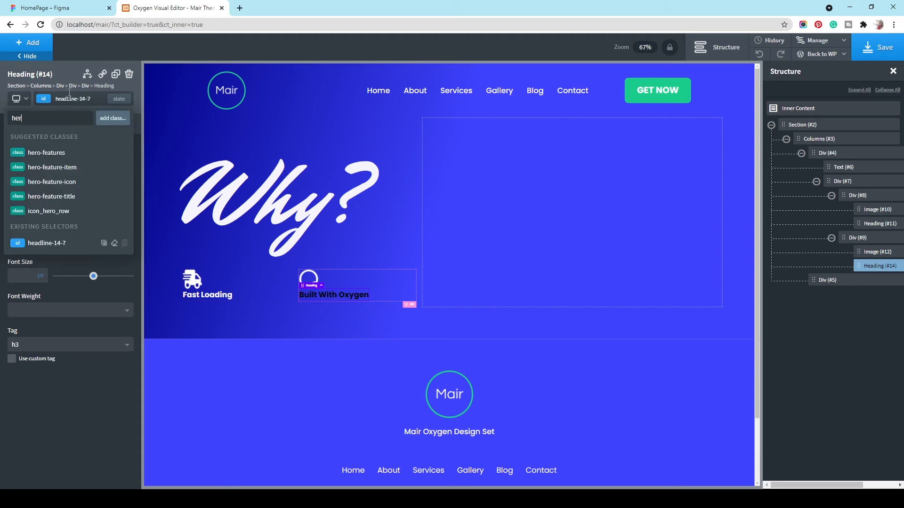
type("o")
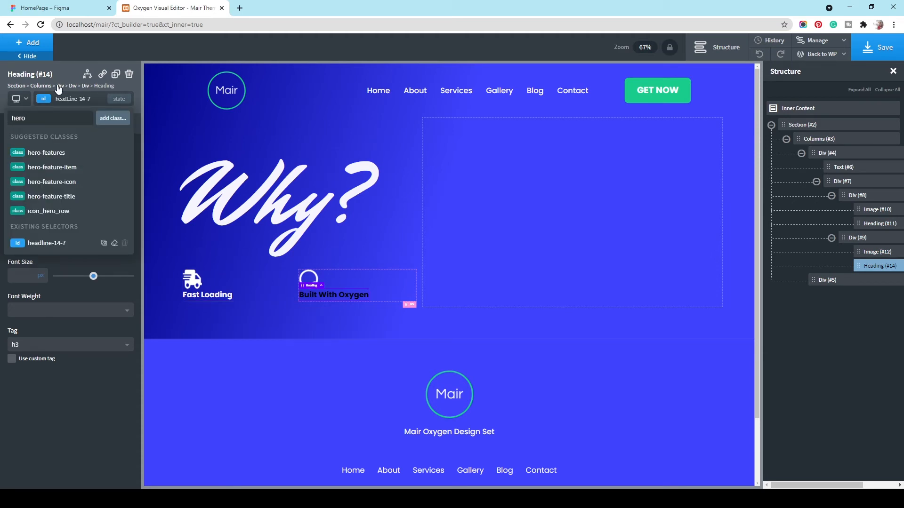
left_click(66, 196)
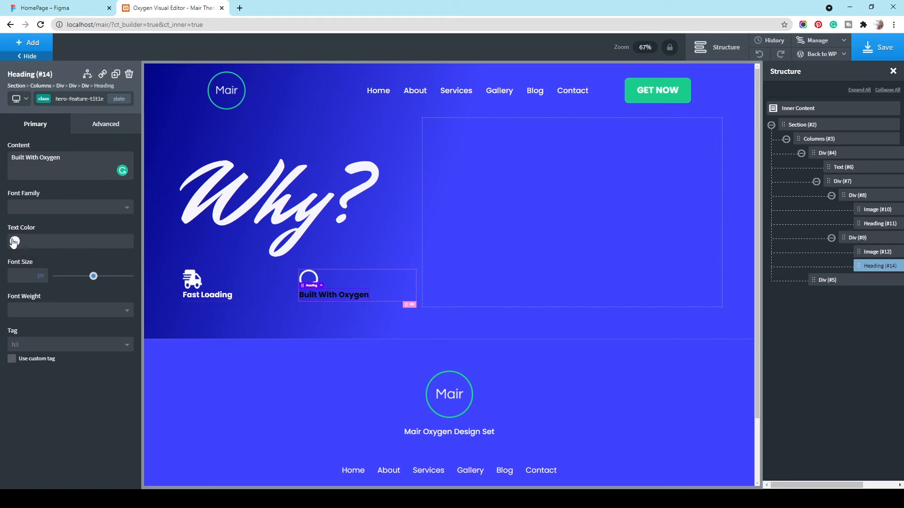
left_click(864, 240)
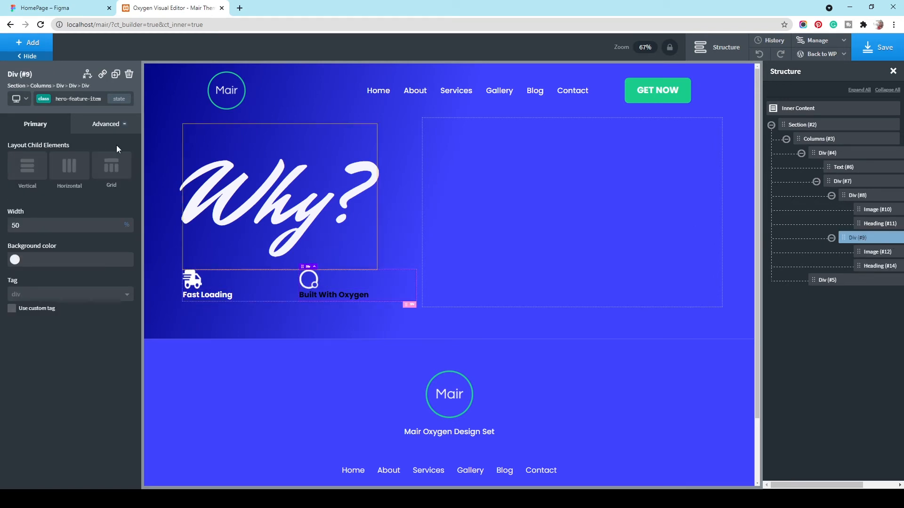
left_click(115, 75)
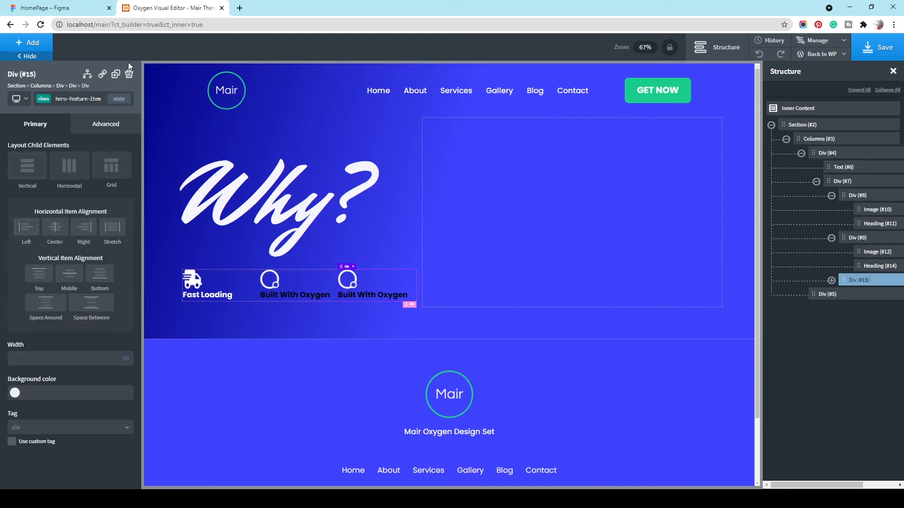
left_click(129, 76)
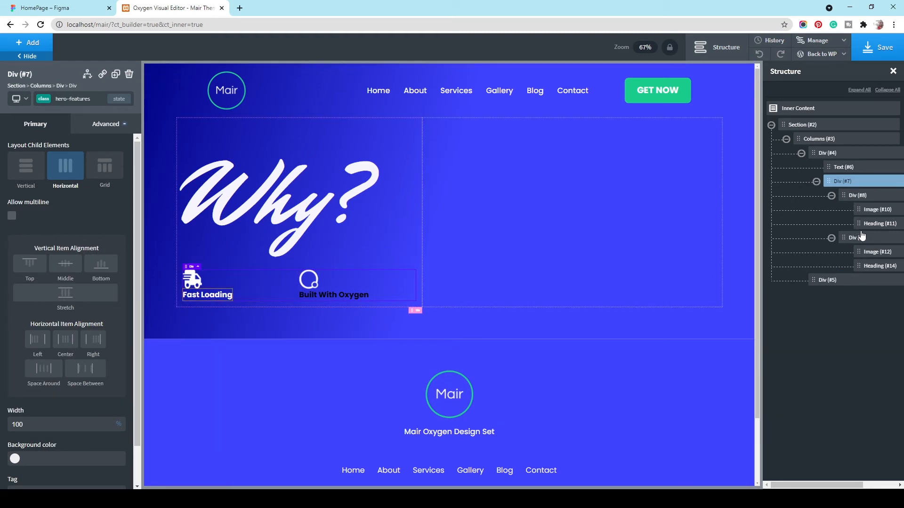
- Duplicate the whole hero-features div to create a second row of two feature items
left_click(852, 169)
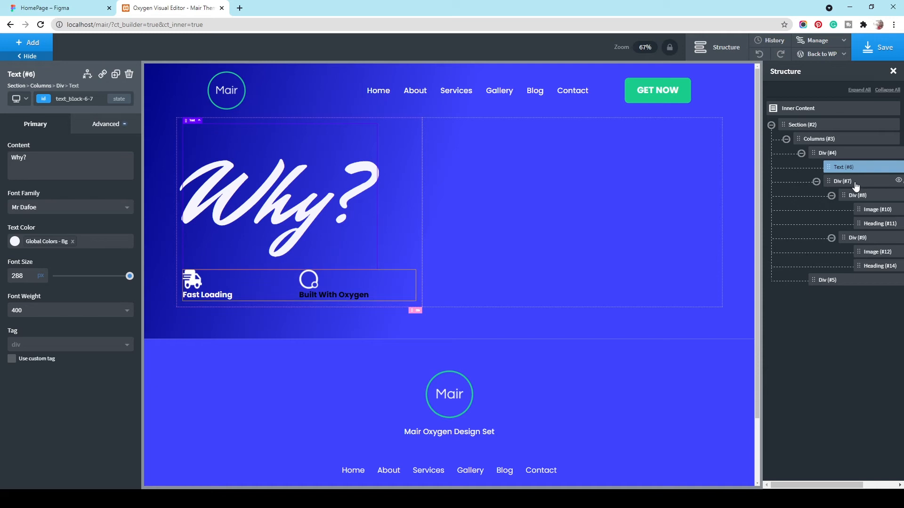
left_click(856, 187)
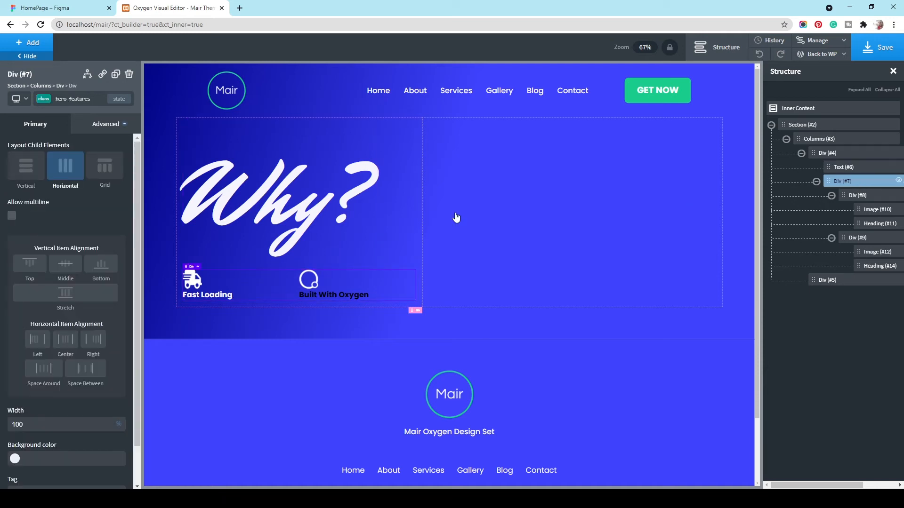
left_click(116, 75)
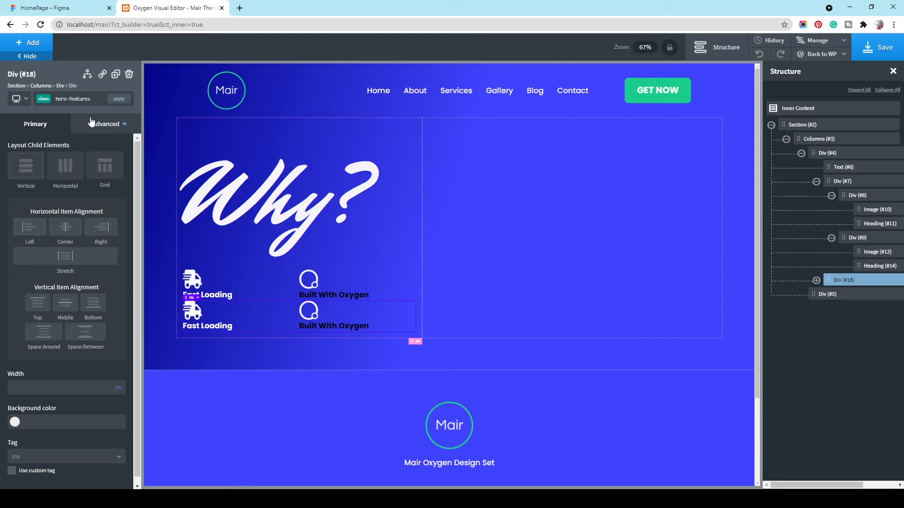
- Set the hero-feature-item class to a vertical child layout with centered horizontal item alignment
left_click(253, 286)
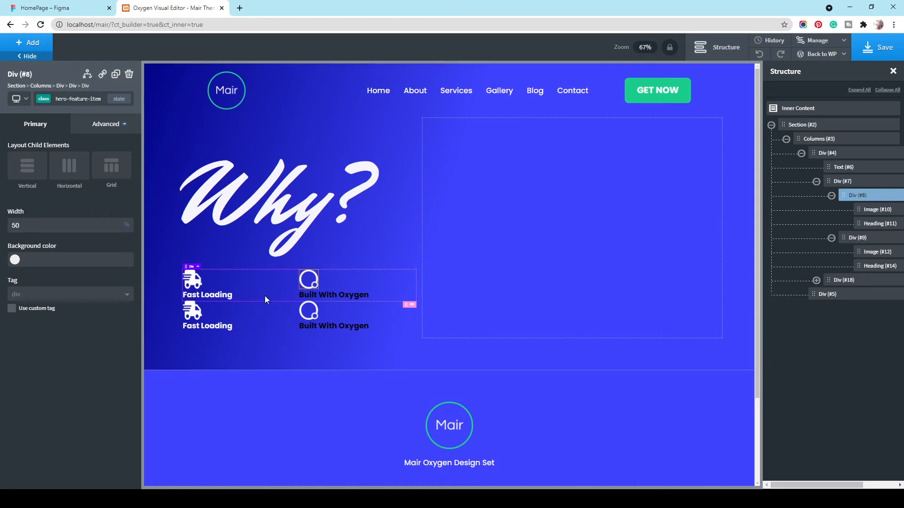
left_click(255, 321)
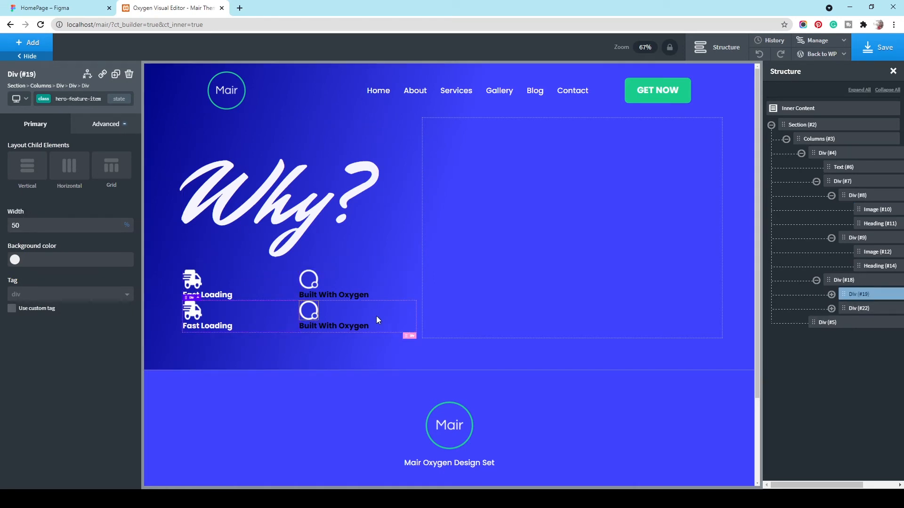
left_click(388, 275)
left_click(256, 281)
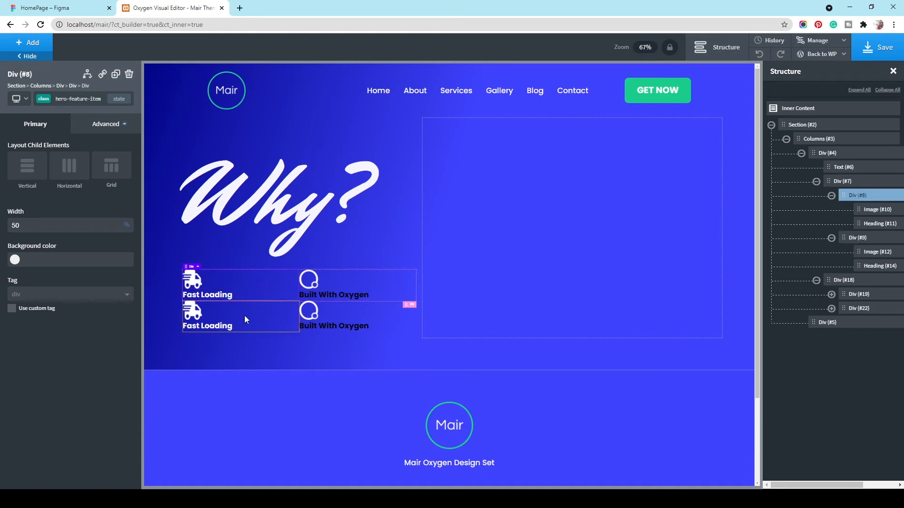
left_click(70, 167)
left_click(26, 168)
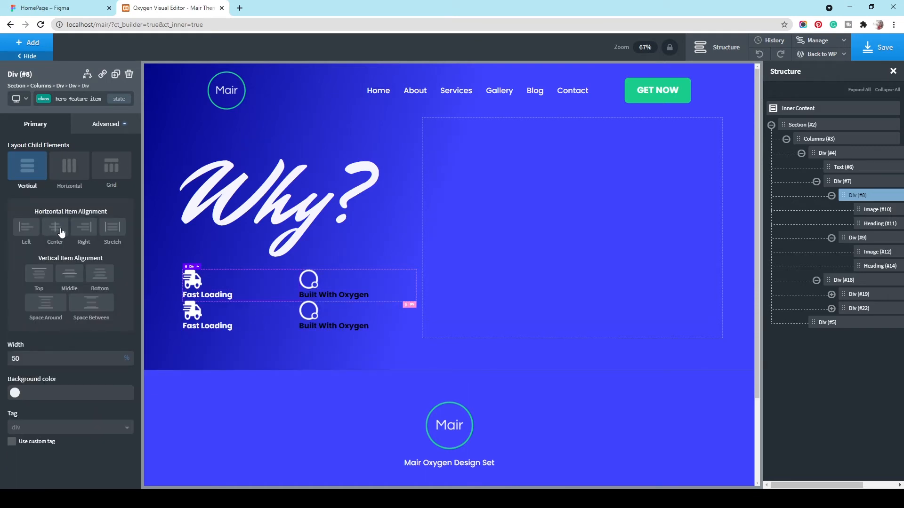
left_click(60, 231)
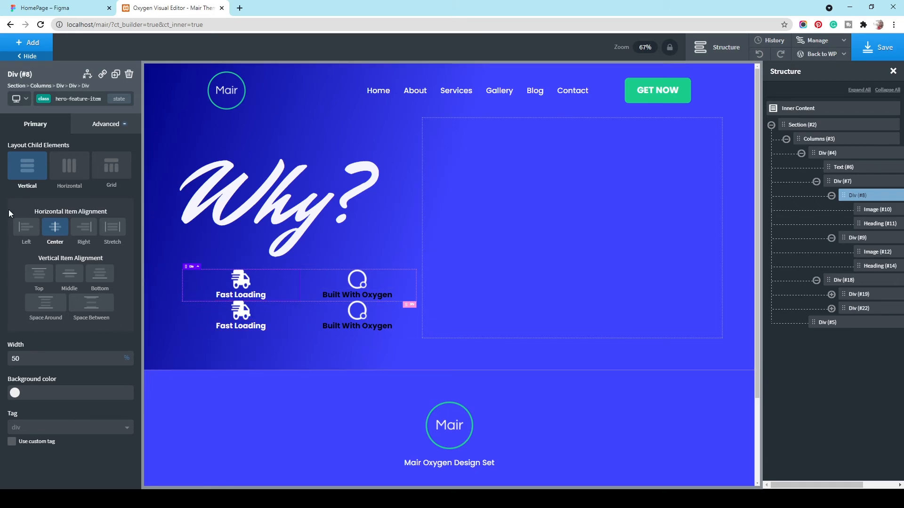
- Replace the second row's first icon with the pencil edit image Vector-1.png from the media library, after checking the Figma design
left_click(242, 313)
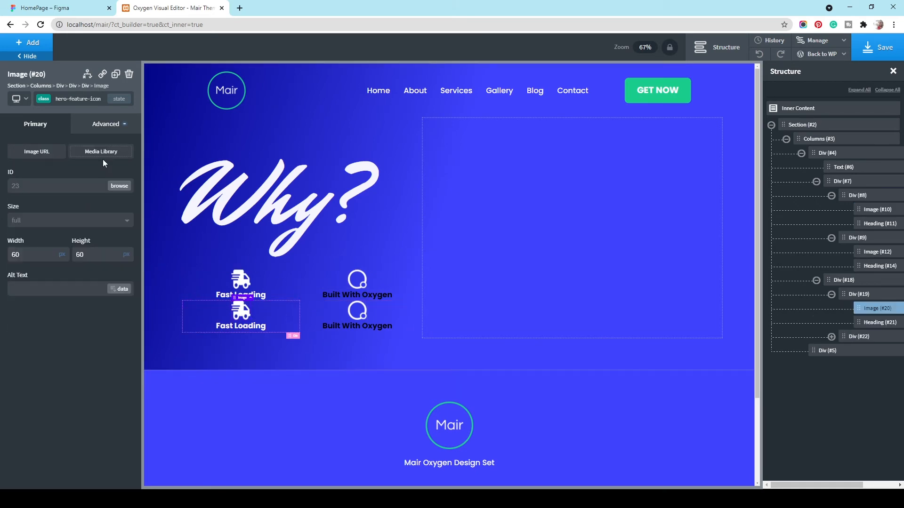
left_click(79, 7)
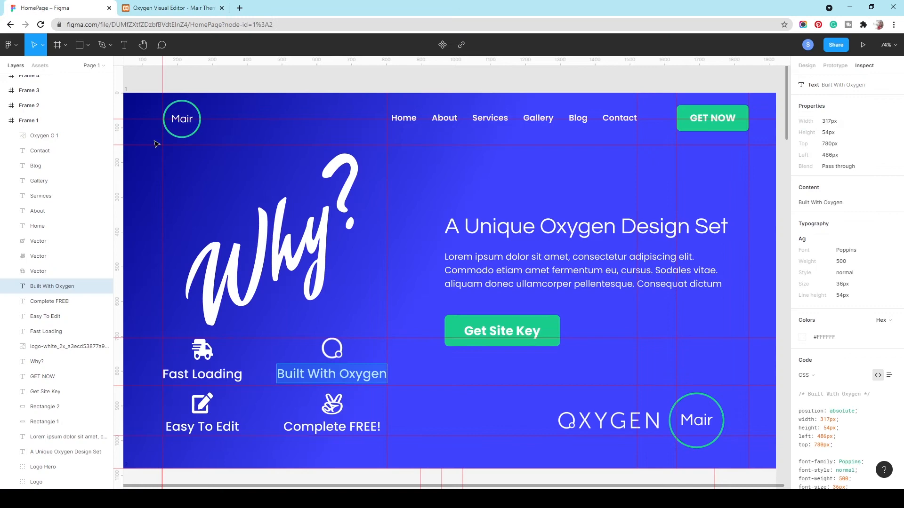
left_click(203, 430)
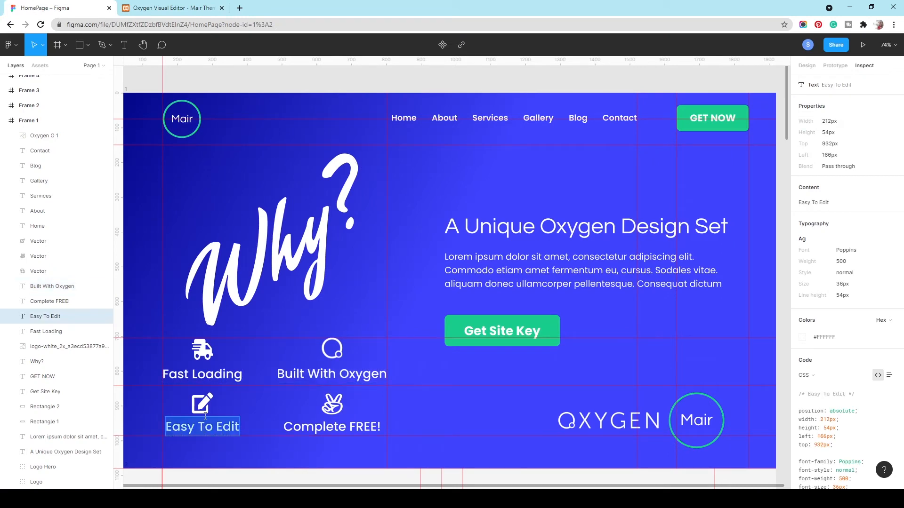
left_click(167, 7)
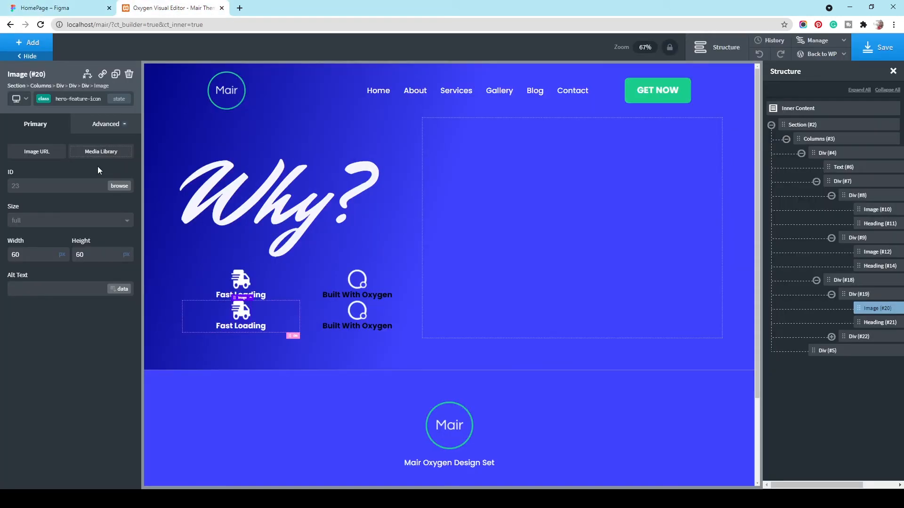
left_click(121, 187)
left_click(188, 167)
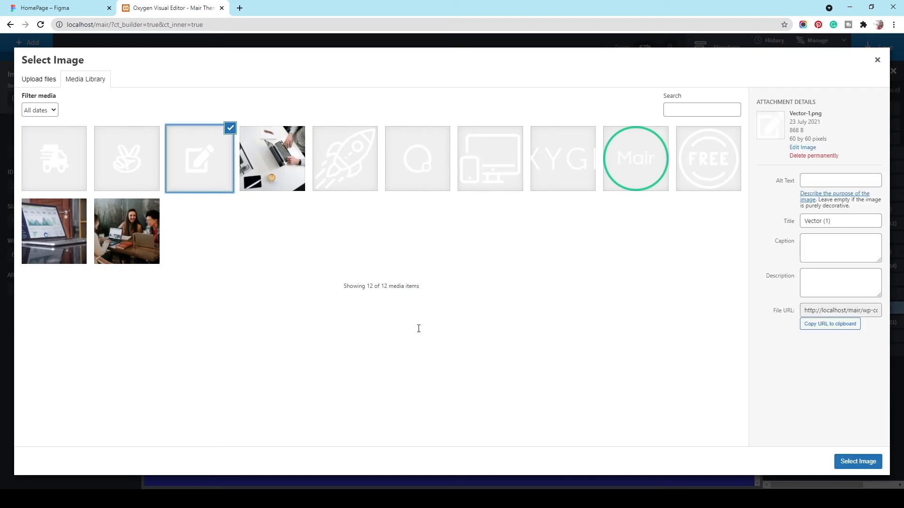
left_click(838, 461)
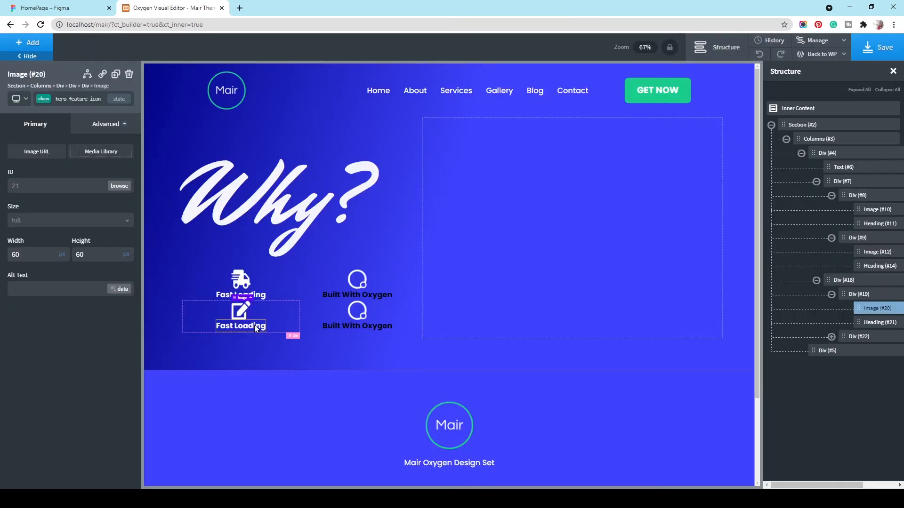
- Change the heading under the pencil icon to "Easy To Edit"
left_click(254, 325)
double_click(254, 325)
type("Easy To Edit")
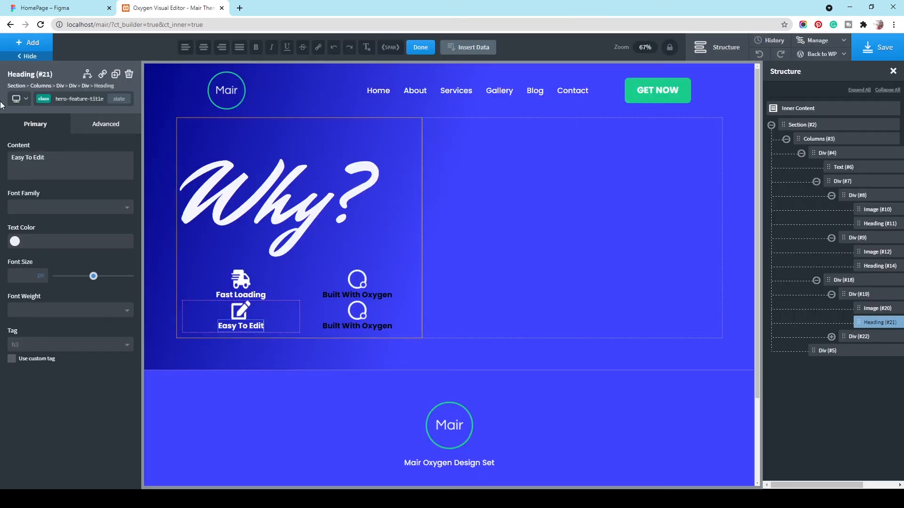
- Change the second row's Built With Oxygen heading to "Complete FREE!", taking the wording from the Figma design
left_click(33, 7)
left_click(312, 430)
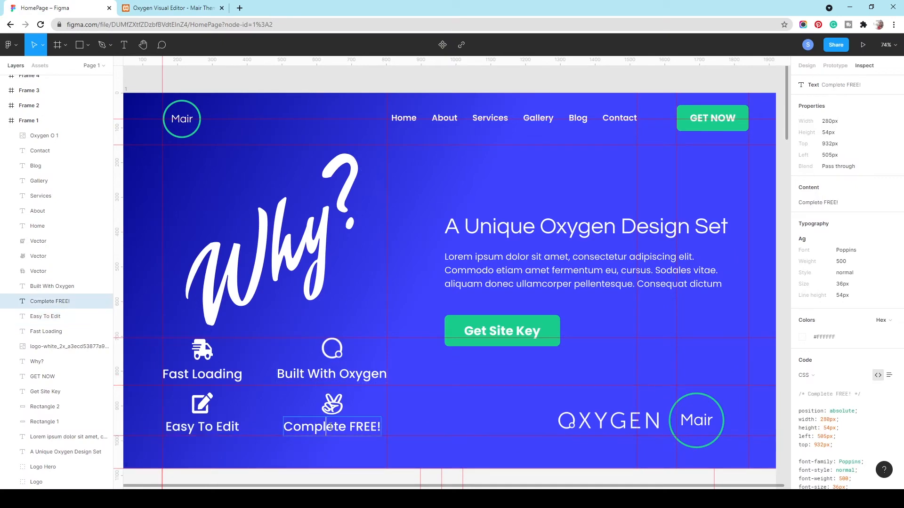
left_click(124, 7)
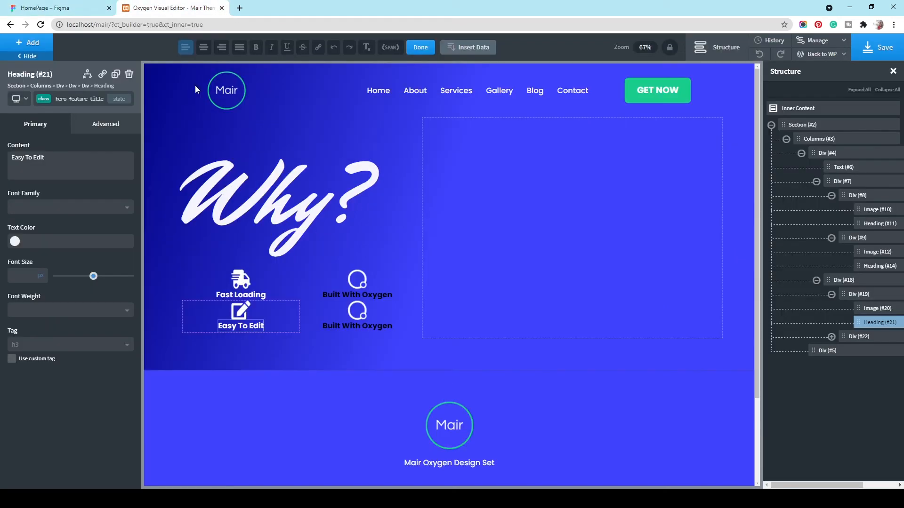
left_click(351, 326)
double_click(350, 326)
type("Complete FREE!")
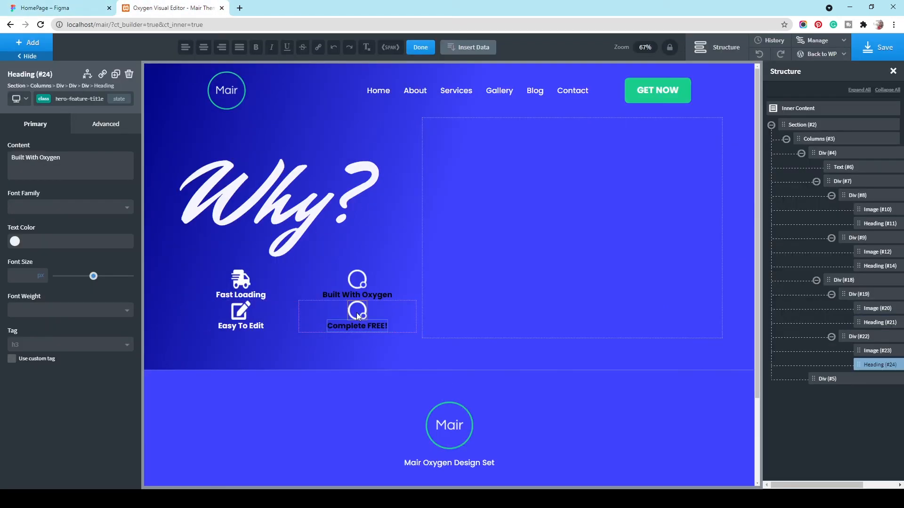
- Replace the icon above the Complete FREE! heading with the peace-sign hand image from the media library
left_click(357, 313)
left_click(118, 185)
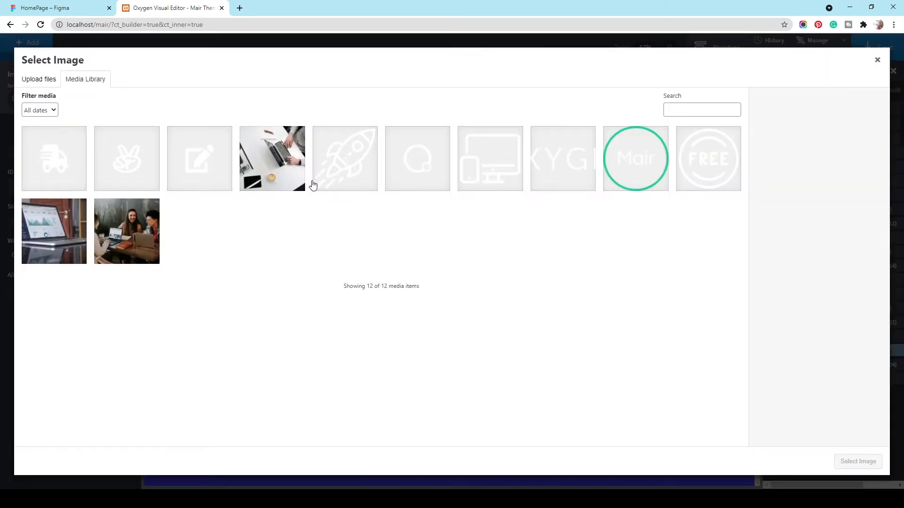
left_click(128, 168)
left_click(837, 455)
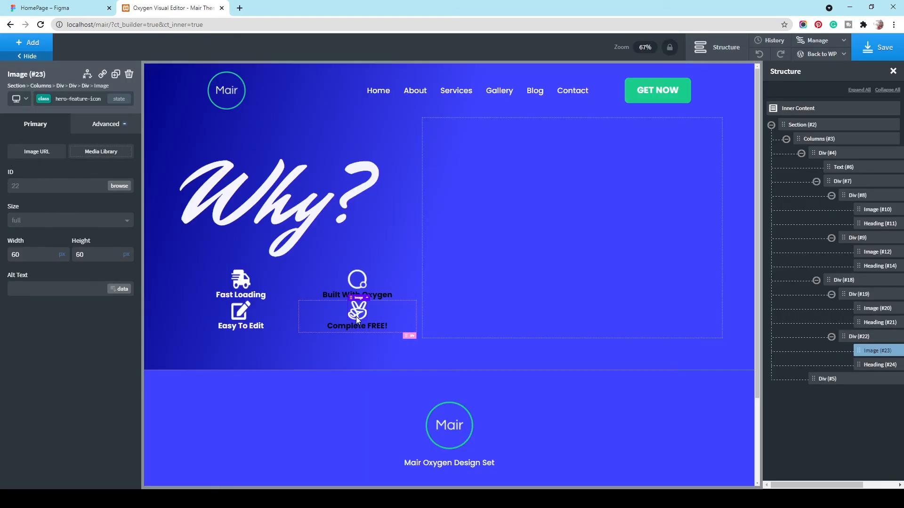
- Set the hero-feature-title class's text colour to the Bg global colour and its font weight to 500
left_click(235, 298)
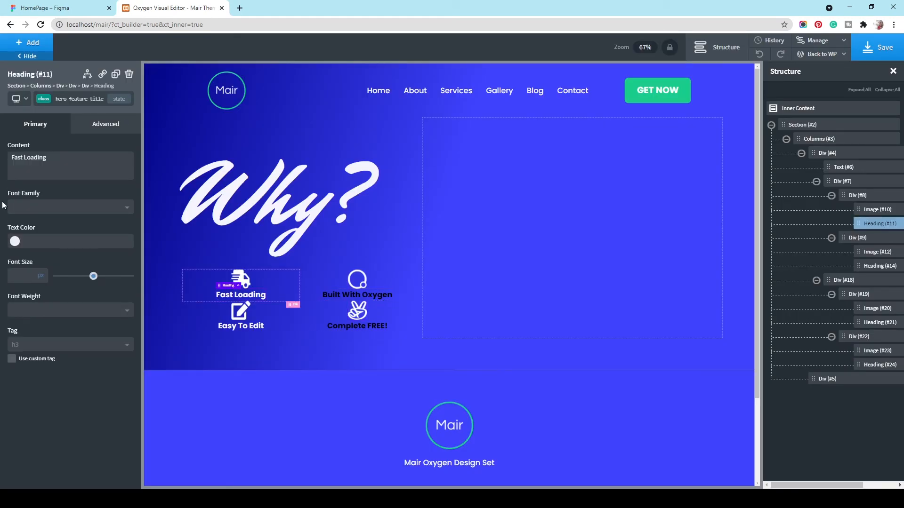
left_click(15, 241)
left_click(53, 360)
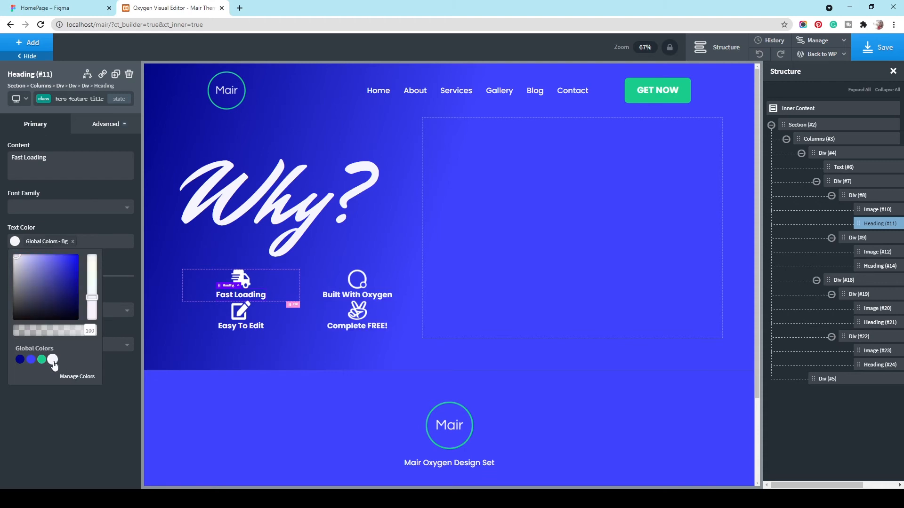
left_click(49, 311)
left_click(55, 389)
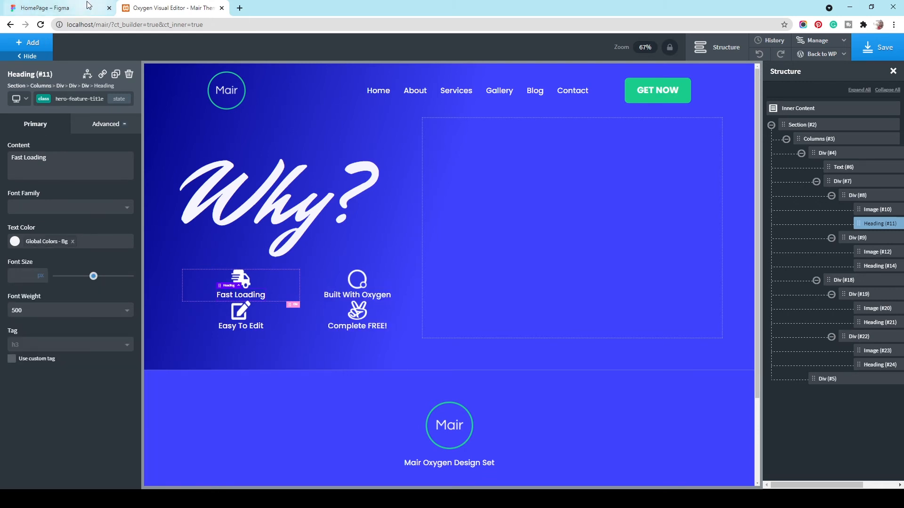
- Set the hero-feature-title class's font size to 36 px
left_click(16, 278)
type("30")
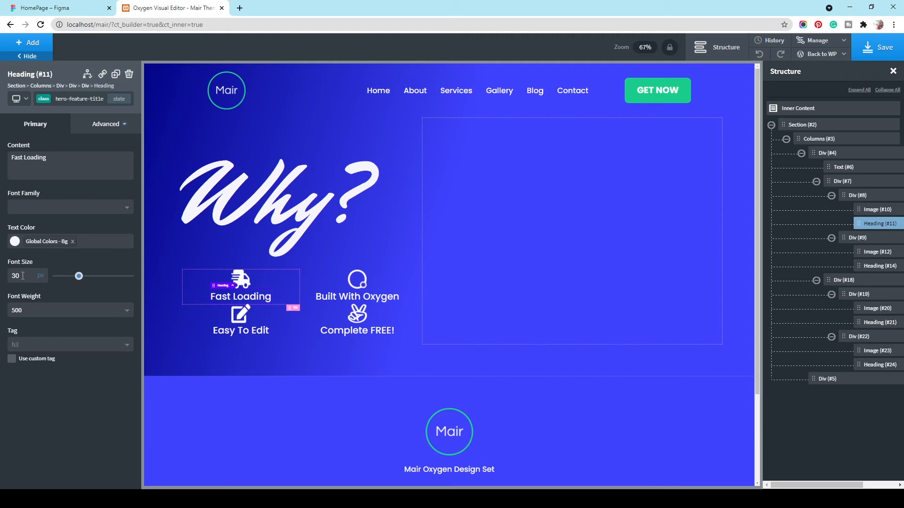
type("36")
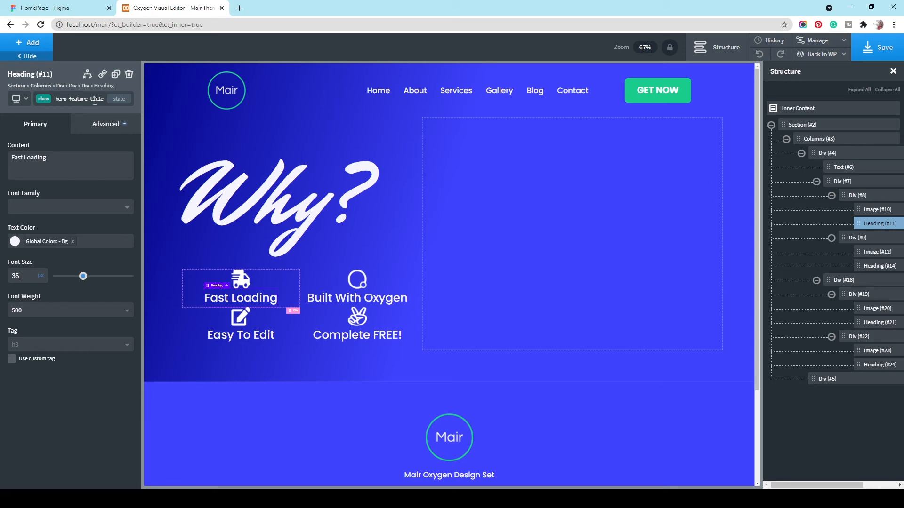
- Give the hero-feature-title class a top margin of 13 px, after checking the spacing in the Figma design
left_click(101, 8)
left_click(175, 4)
left_click(109, 125)
left_click(84, 176)
left_click(103, 180)
type("13")
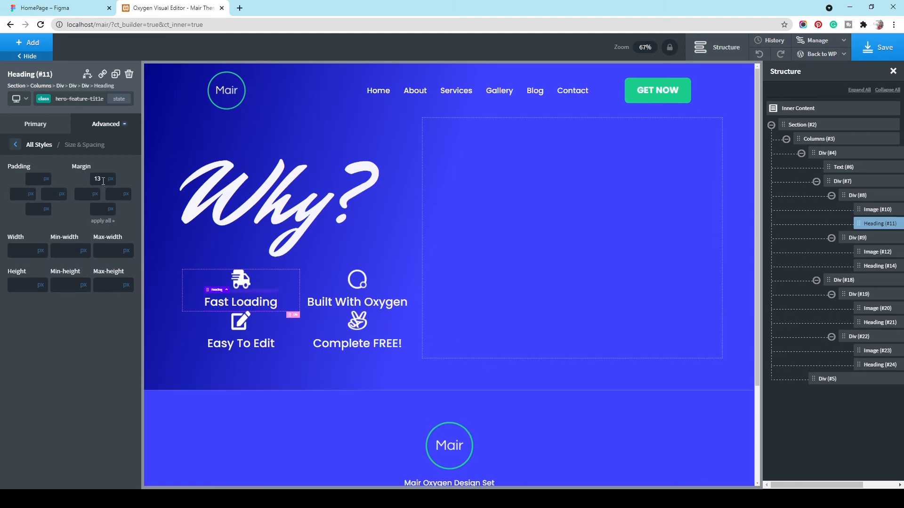
- Measure the gap between the Fast Loading text and the pencil icon in the Figma design, and return to Oxygen
left_click(19, 5)
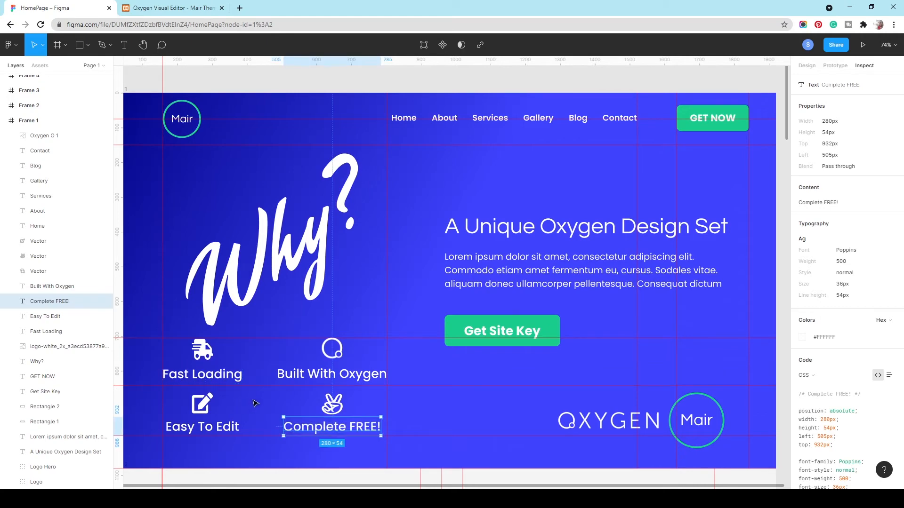
left_click(205, 401)
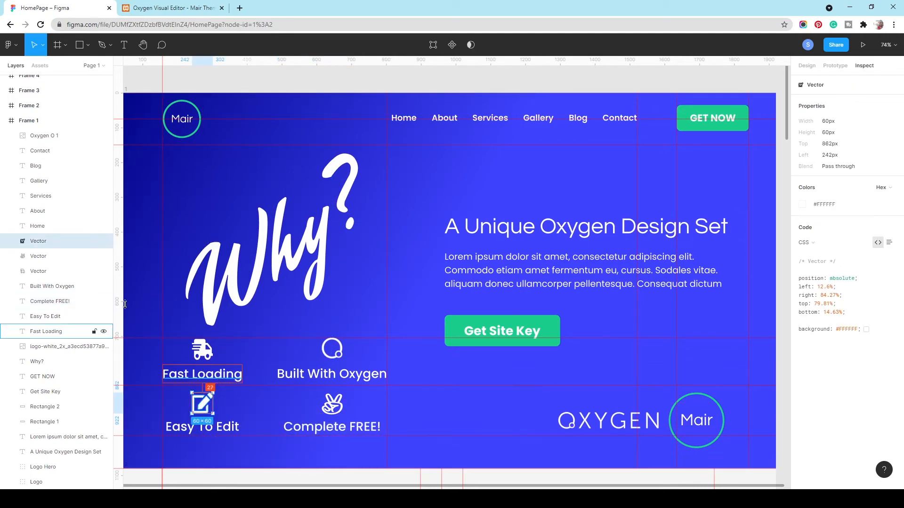
left_click(172, 8)
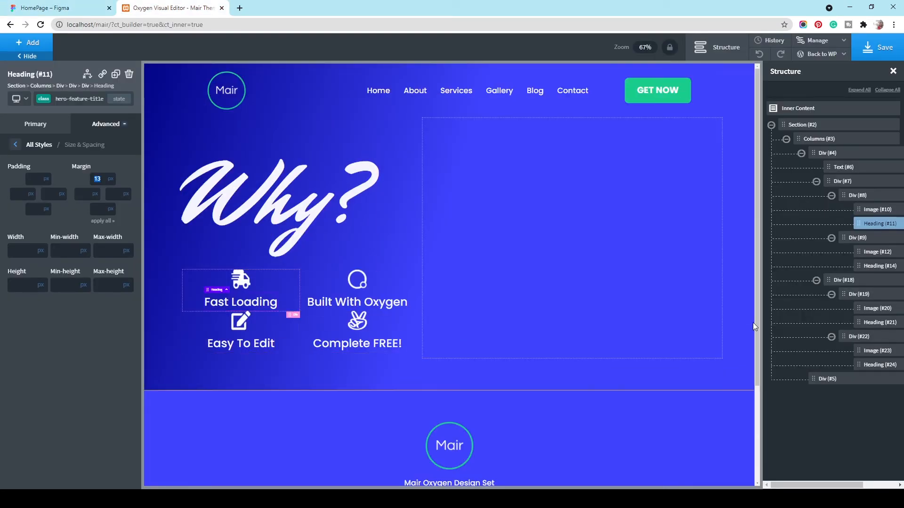
- Give the second hero-features row a top margin of 27 px on its own ID div_block-18-7 instead of the shared class
left_click(859, 282)
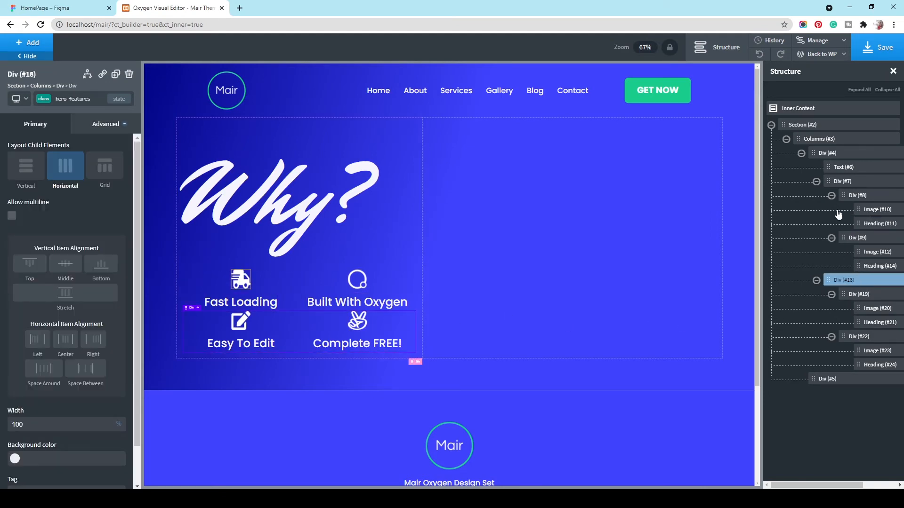
left_click(831, 238)
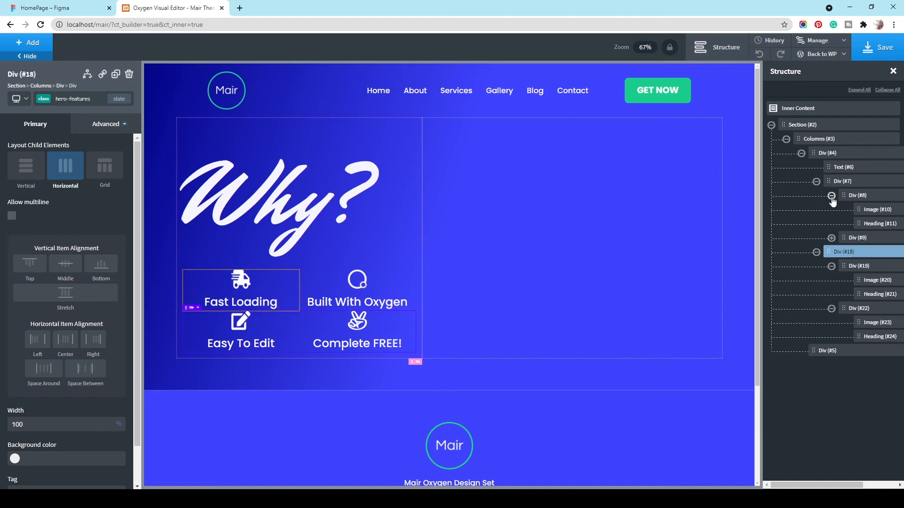
left_click(832, 195)
left_click(816, 181)
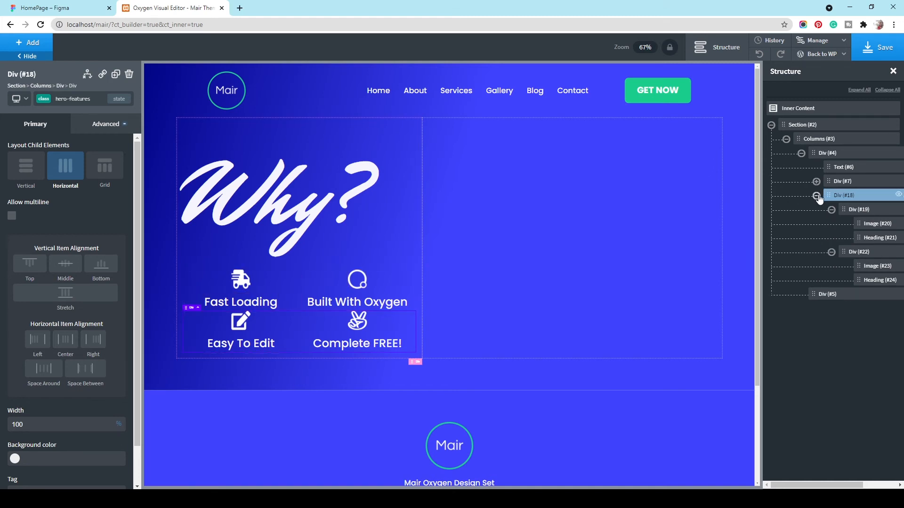
left_click(816, 195)
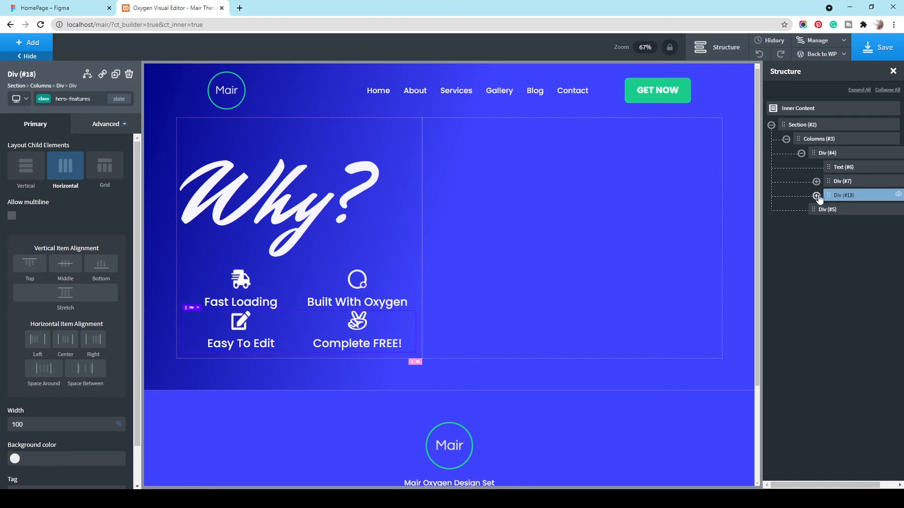
left_click(43, 100)
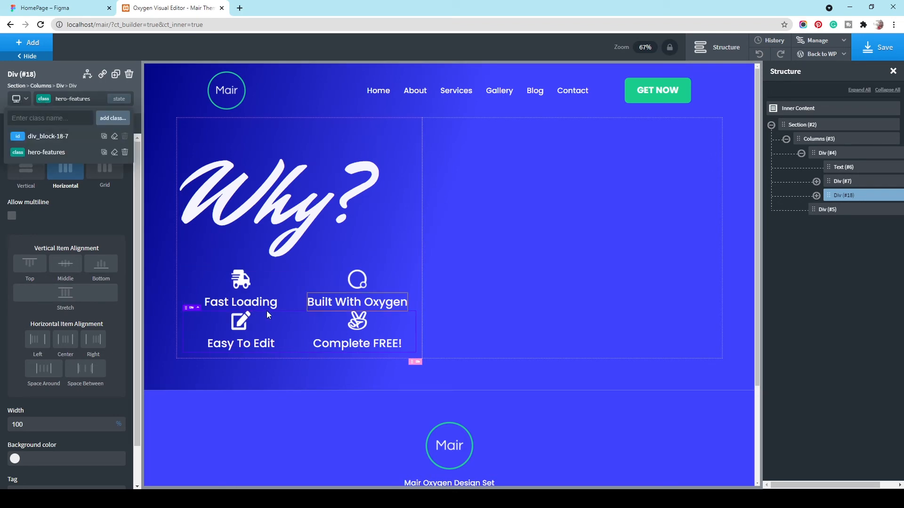
left_click(45, 137)
left_click(108, 126)
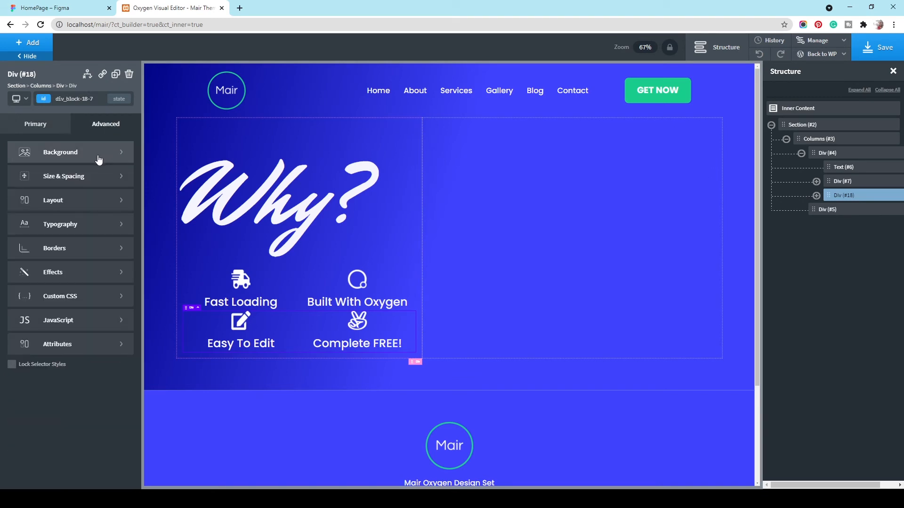
left_click(87, 176)
left_click(102, 181)
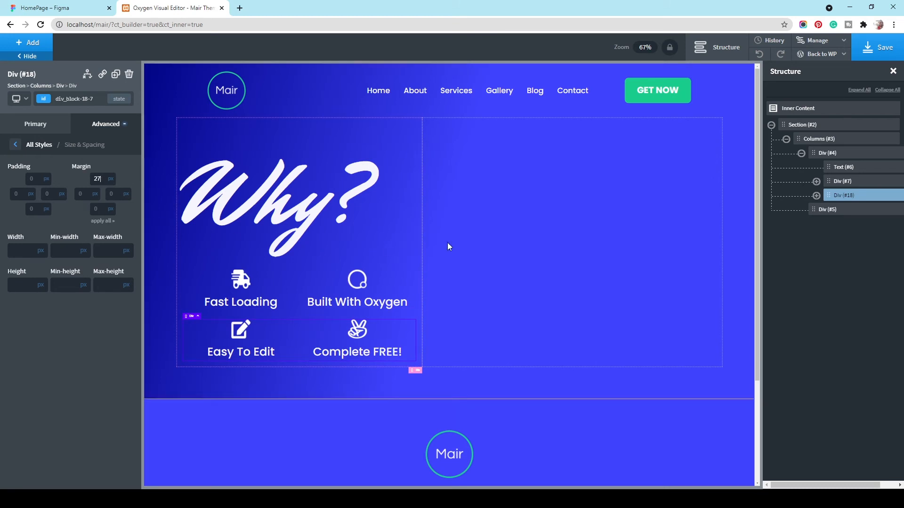
- Centre the child elements of the hero column holding the Why? text and features horizontally
left_click(387, 209)
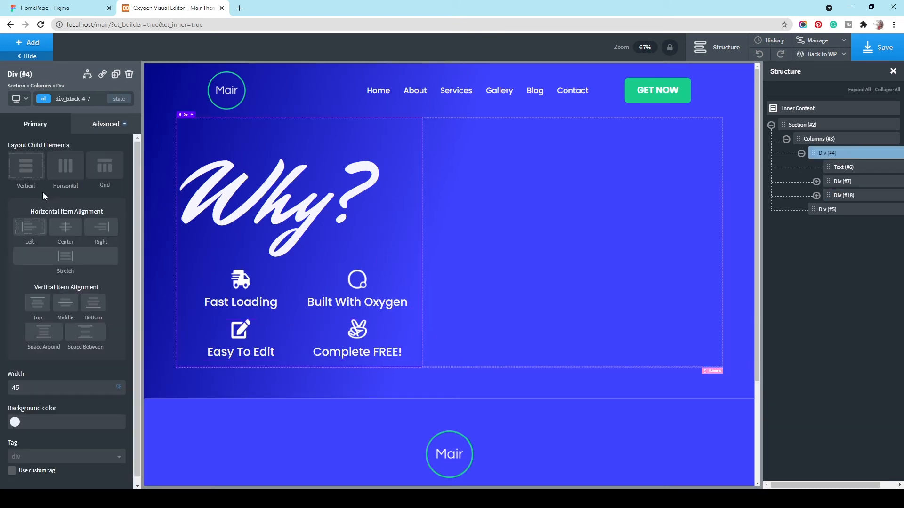
left_click(66, 227)
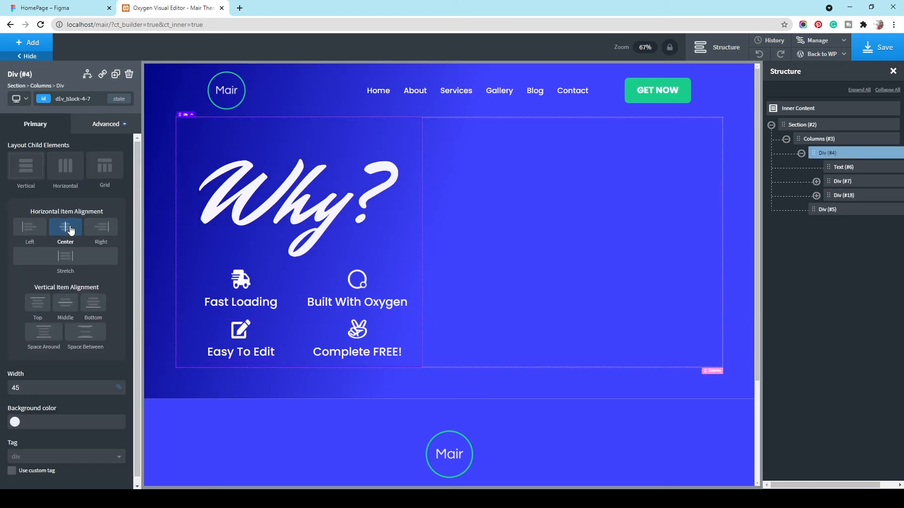
left_click(484, 203)
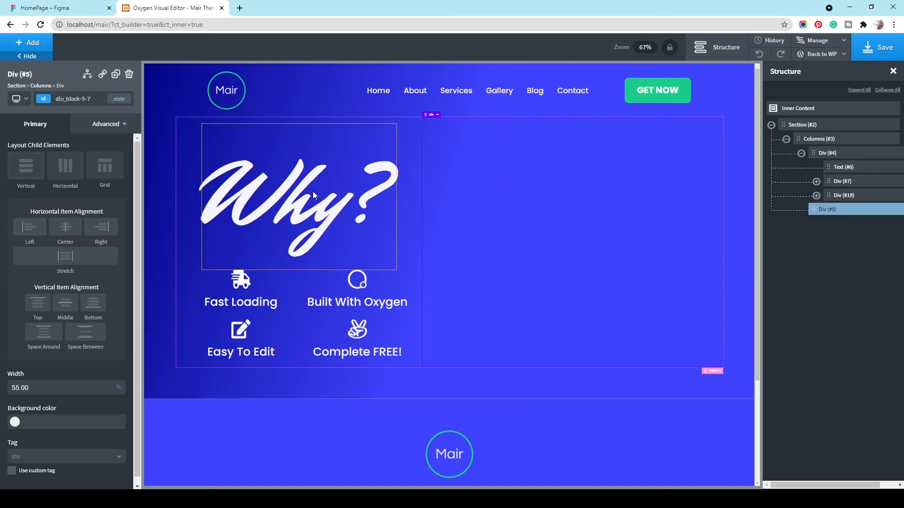
- Select the Why? text, inspect its tilt and typography in the Figma design, and return to Oxygen
left_click(335, 205)
left_click(57, 8)
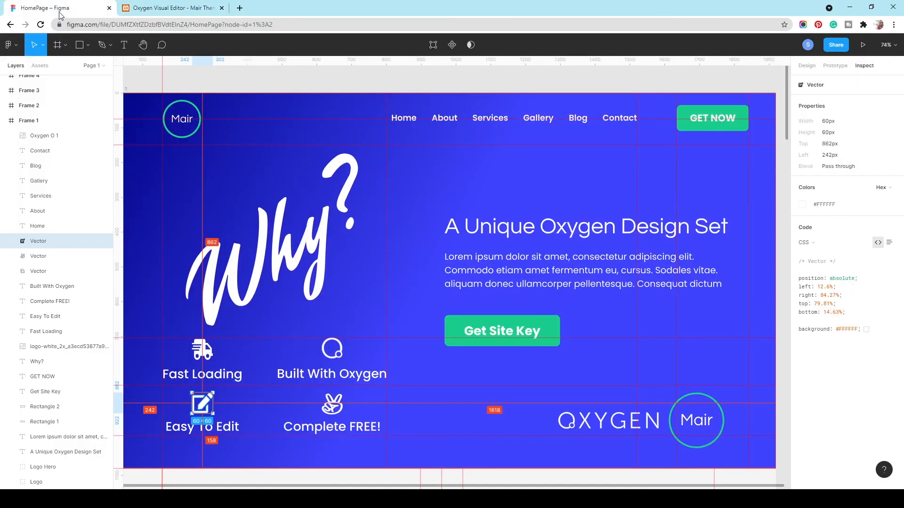
left_click(271, 259)
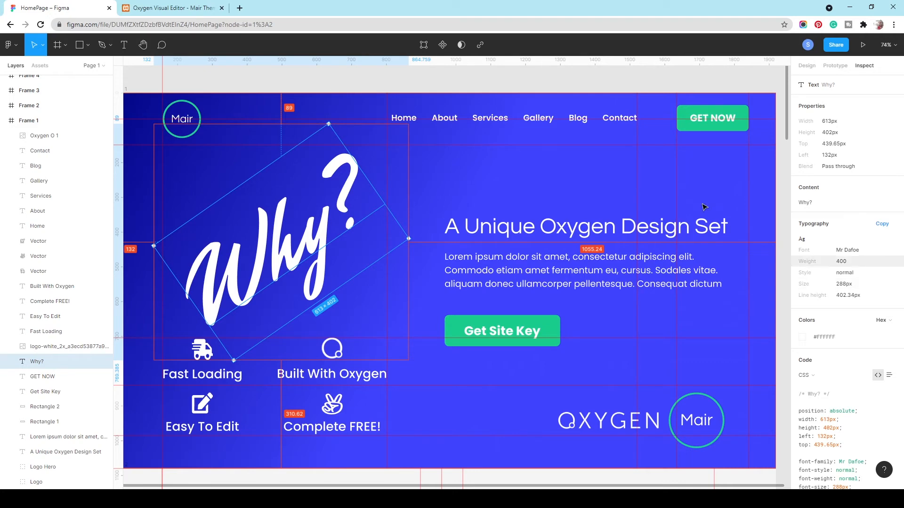
left_click(178, 8)
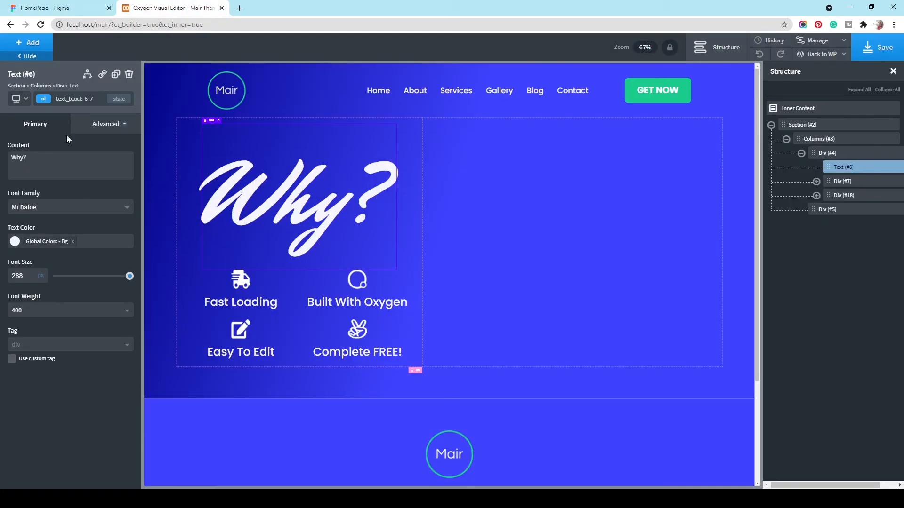
- Add a rotate transform to the Why? text with an angle of -45 degrees
left_click(108, 124)
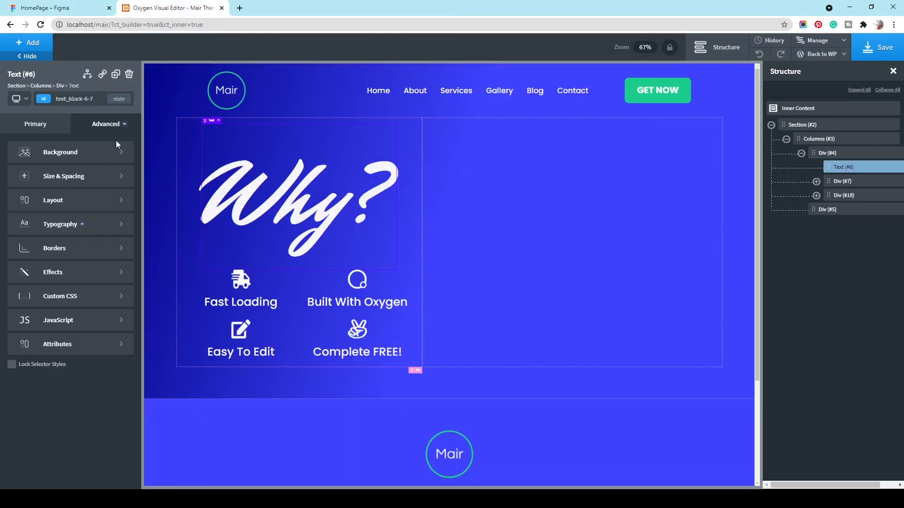
left_click(83, 272)
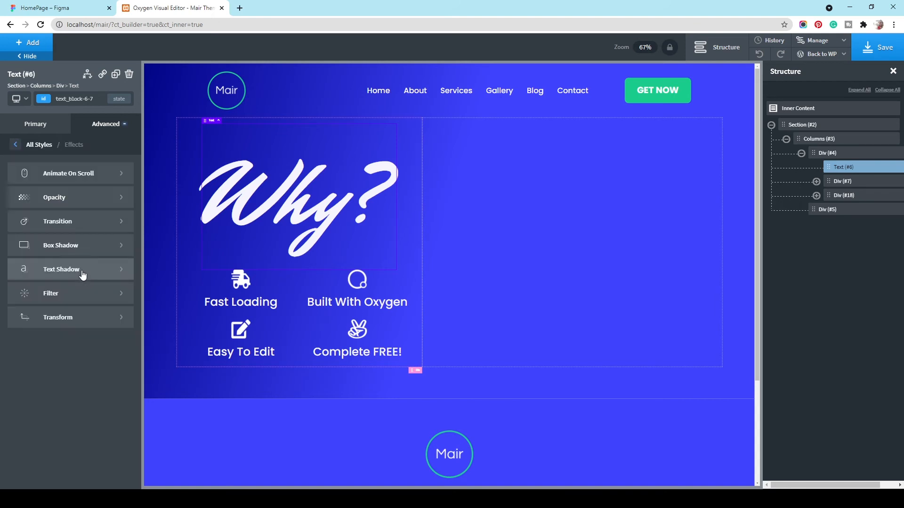
left_click(79, 318)
left_click(50, 175)
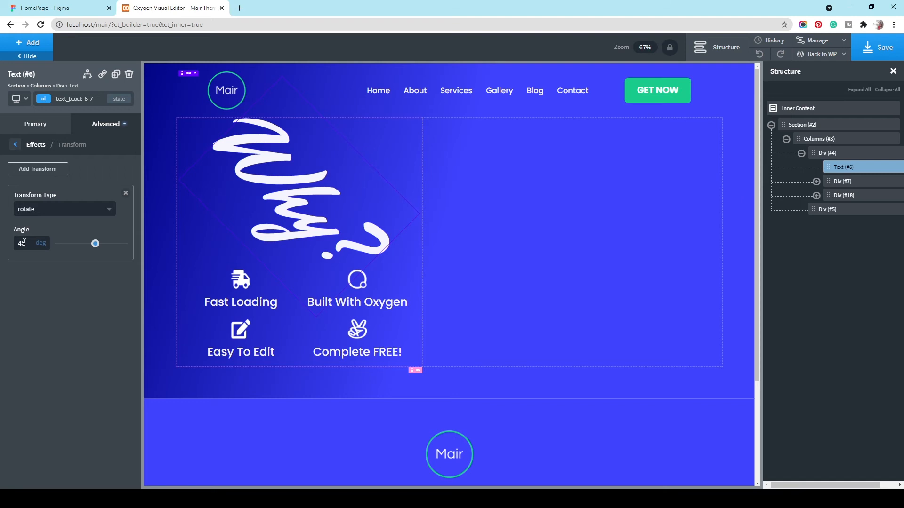
type("105")
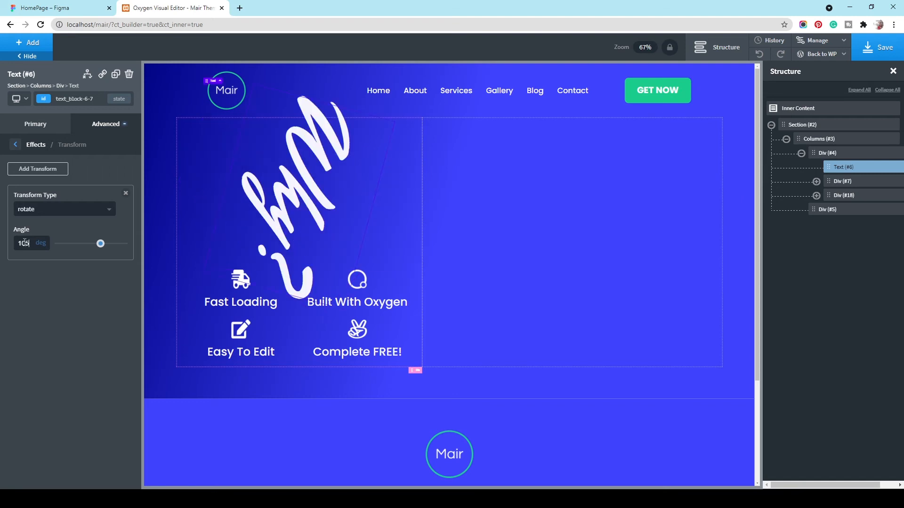
double_click(25, 243)
type("1")
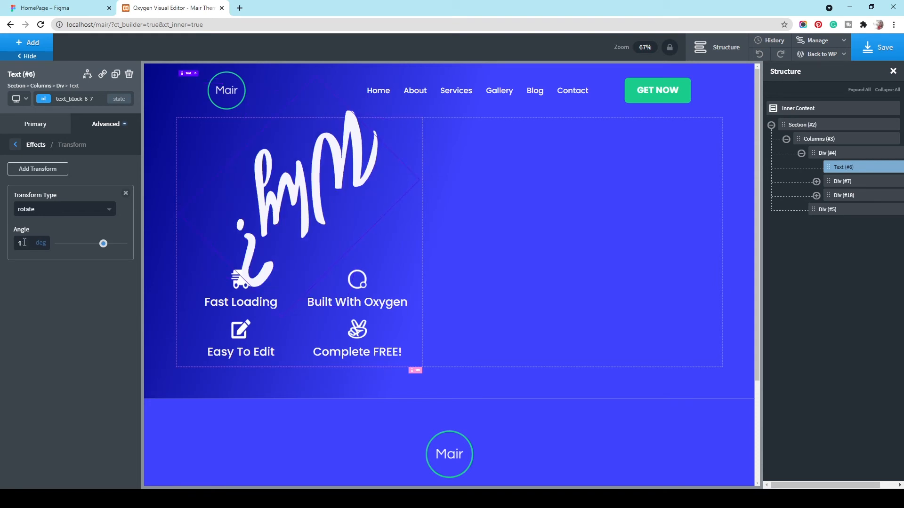
key("BackSpace")
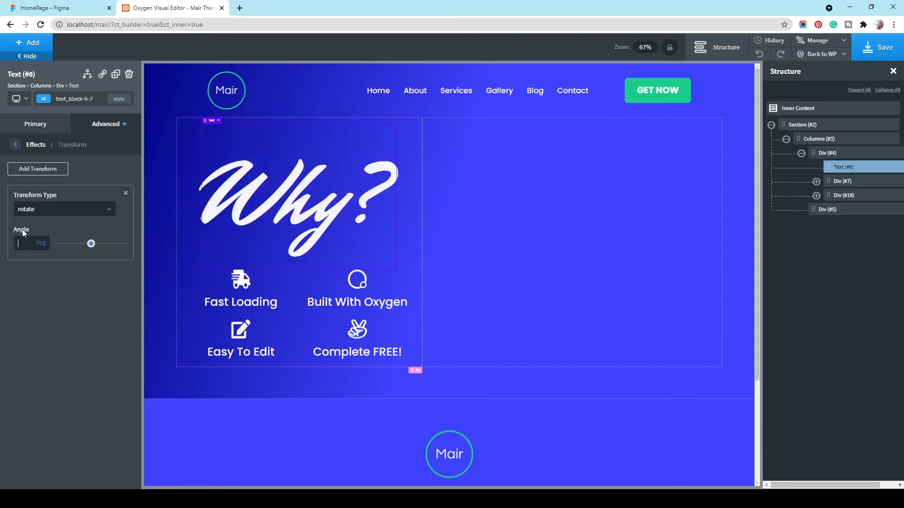
type("15")
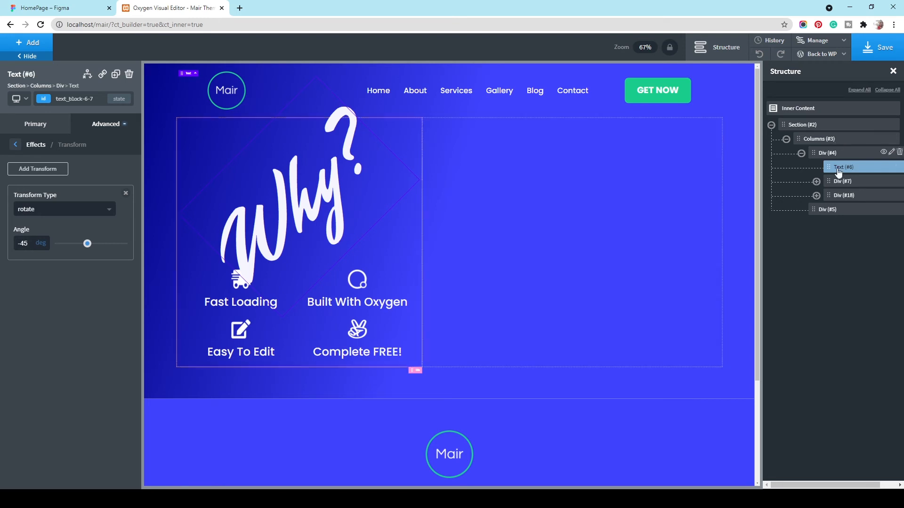
- Give the first hero-features row a top margin of 110 px on its own ID div_block-7-7, after checking the spacing in Figma
left_click(852, 184)
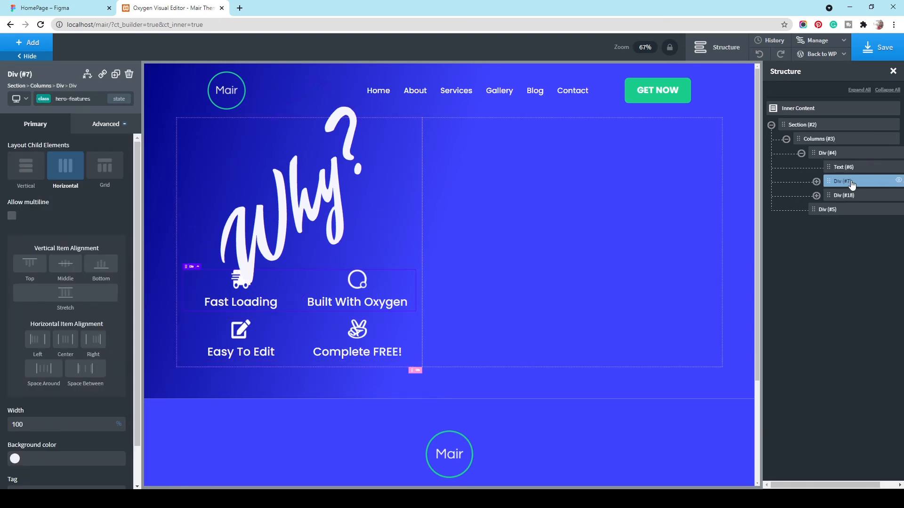
left_click(848, 155)
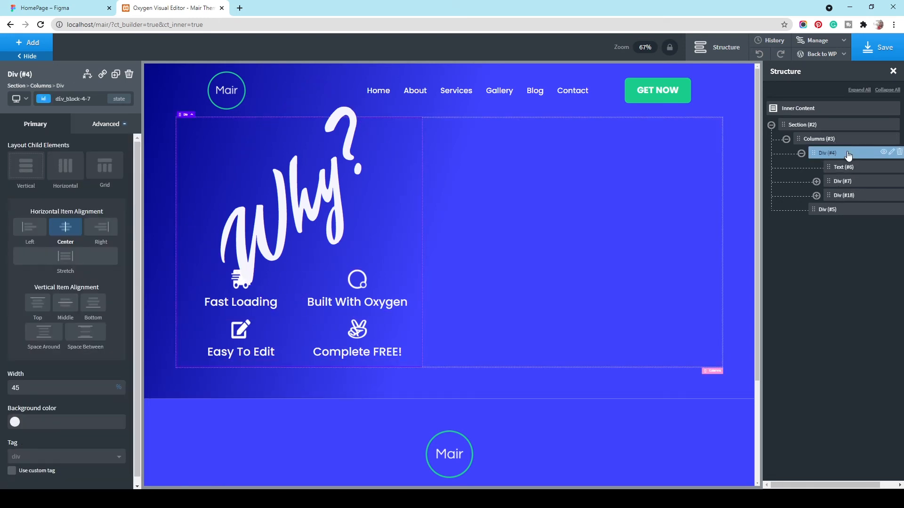
left_click(853, 183)
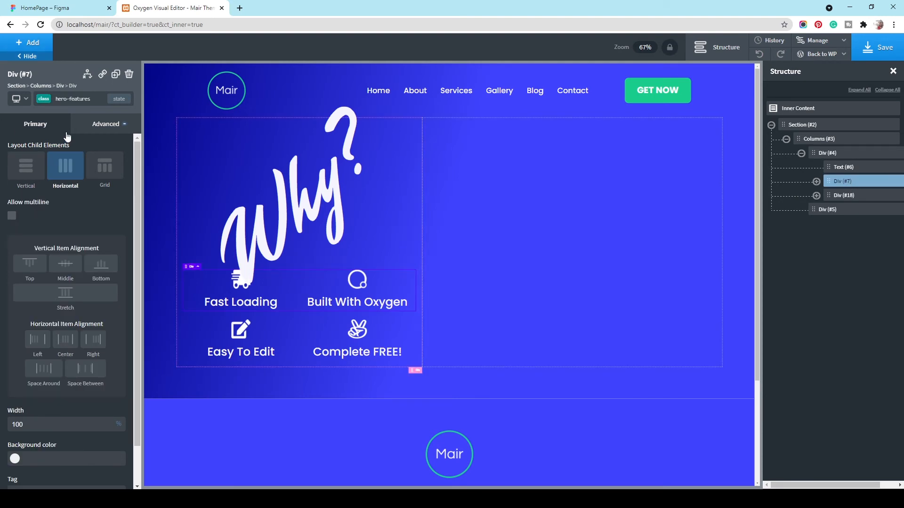
left_click(40, 106)
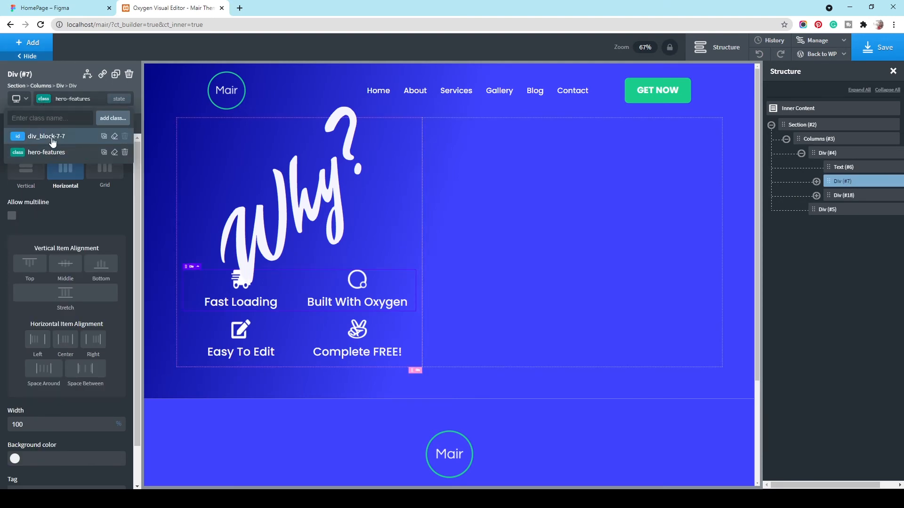
left_click(28, 136)
left_click(104, 132)
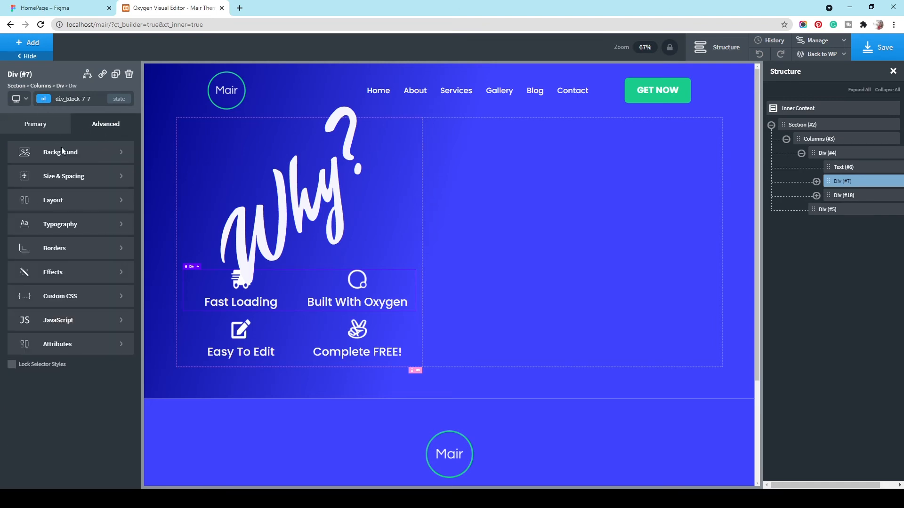
left_click(59, 8)
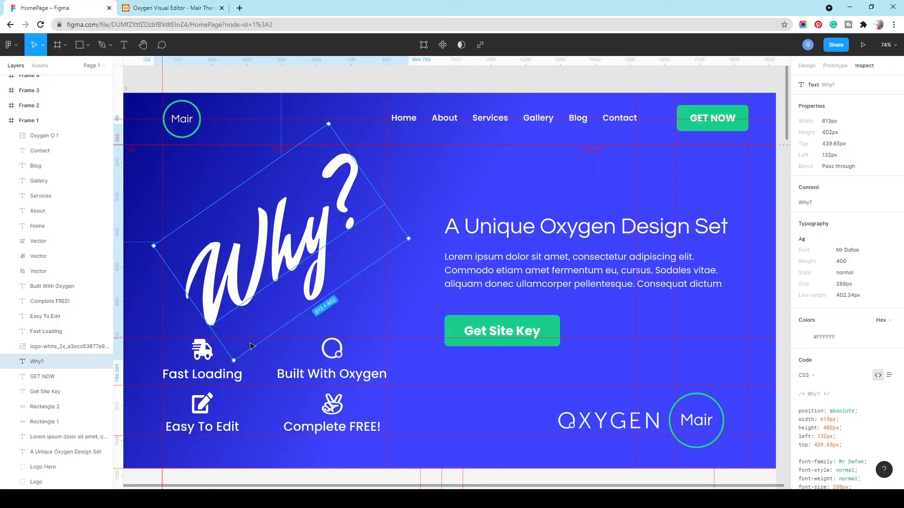
left_click(199, 350)
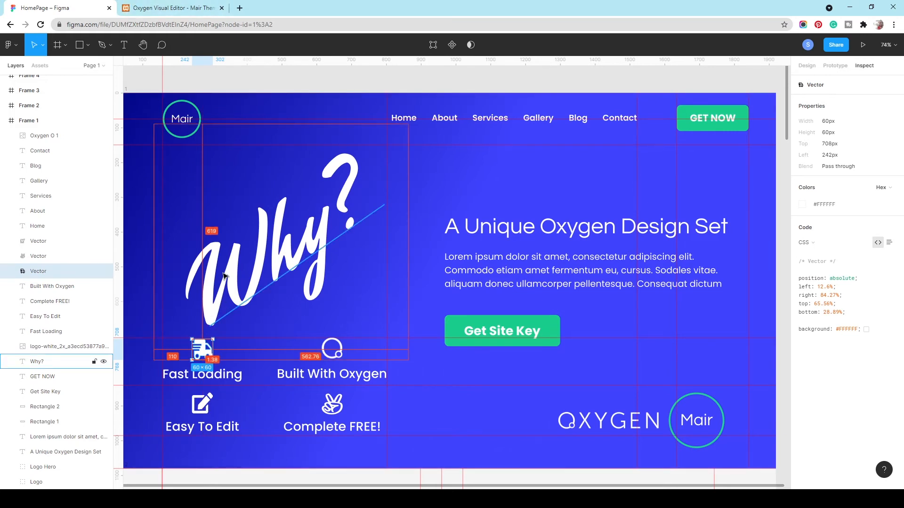
left_click(158, 8)
left_click(74, 173)
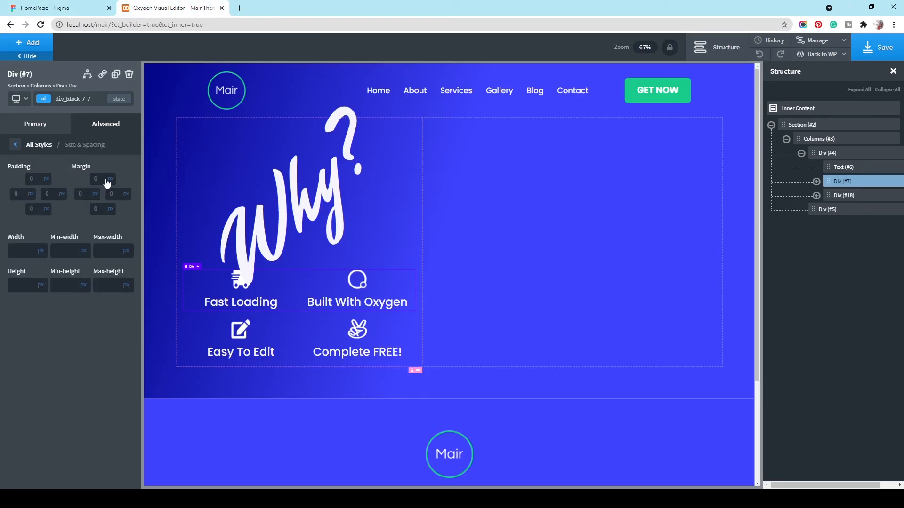
left_click(101, 176)
type("110")
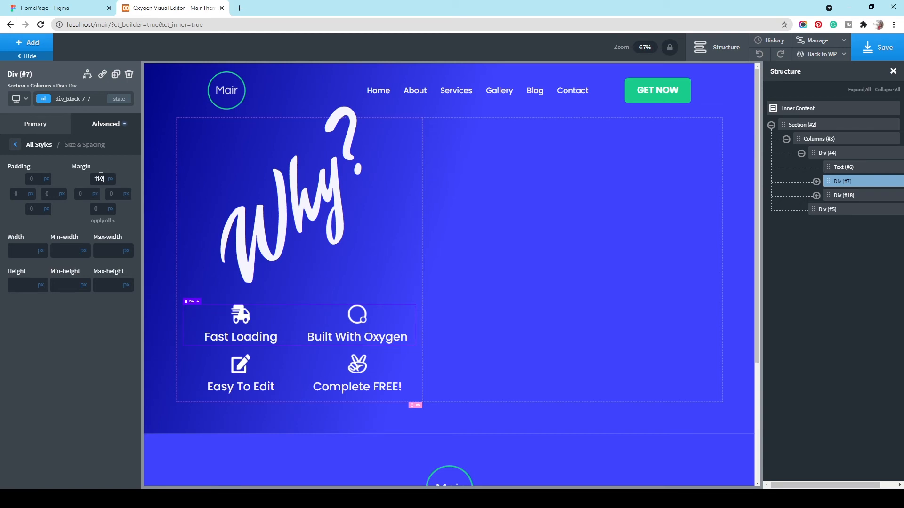
- Select the empty hero column, inspect the A Unique Oxygen Design Set heading in the Figma design, and return to Oxygen
left_click(581, 195)
left_click(52, 9)
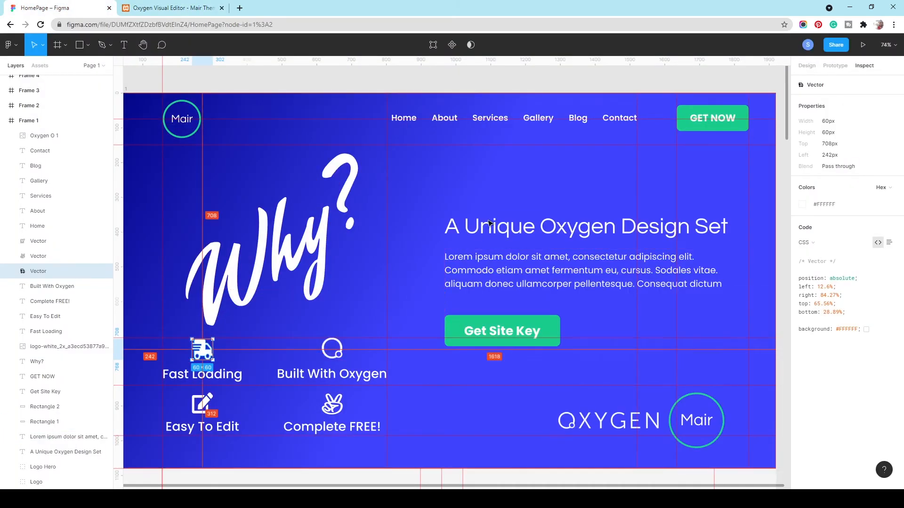
left_click(492, 223)
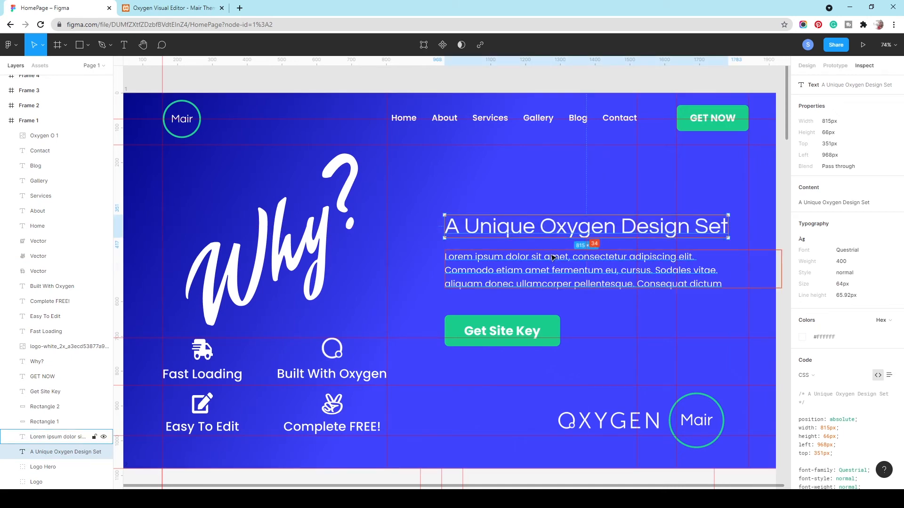
left_click(183, 5)
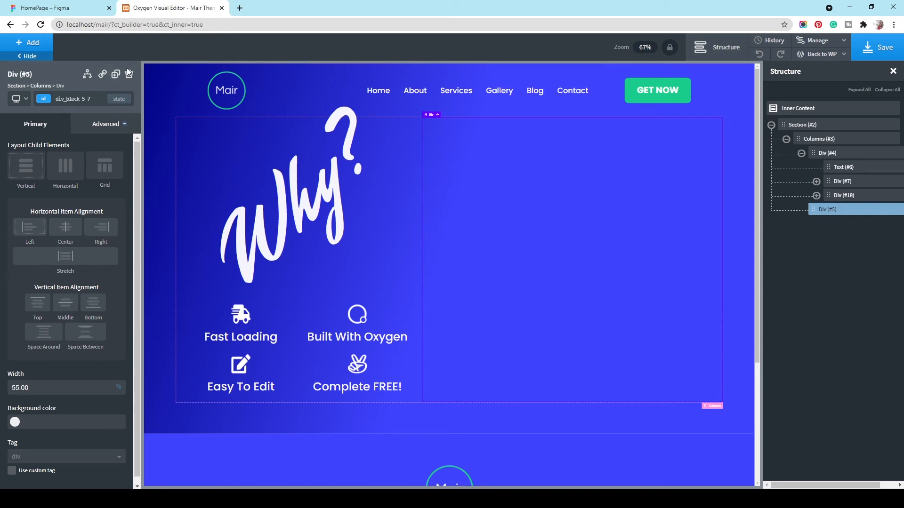
- Add an h1 heading reading "A Unique Oxygen Design Set" to the empty hero column and align the column's content vertically to the middle
left_click(28, 42)
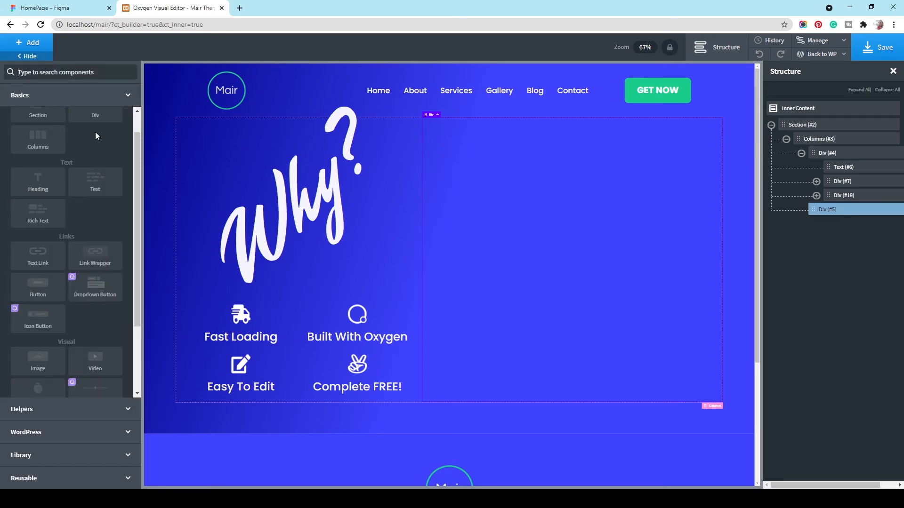
left_click(36, 193)
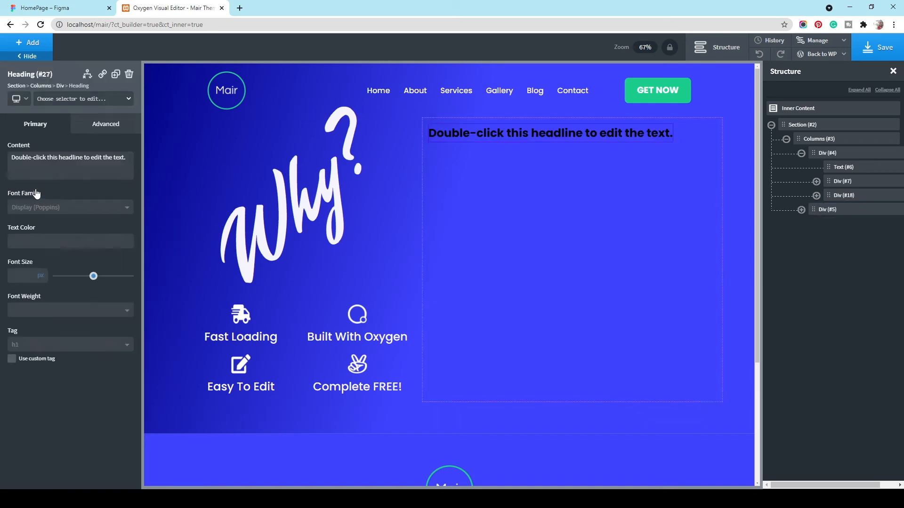
left_click(67, 346)
left_click(67, 367)
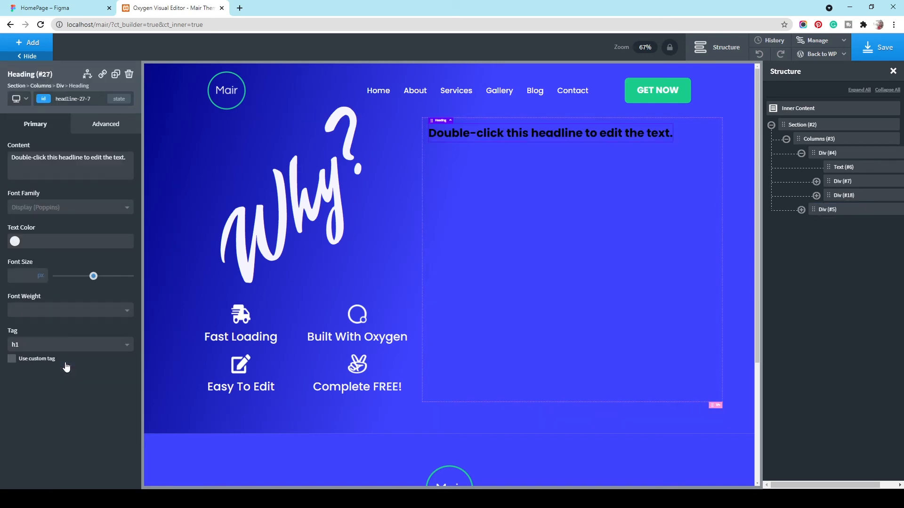
triple_click(63, 160)
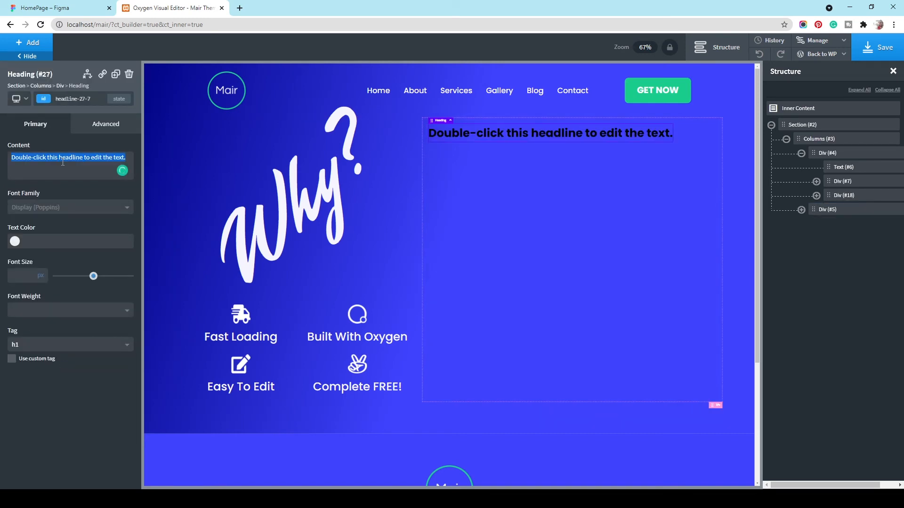
type("A Unique Oxygen Design Set")
left_click(612, 236)
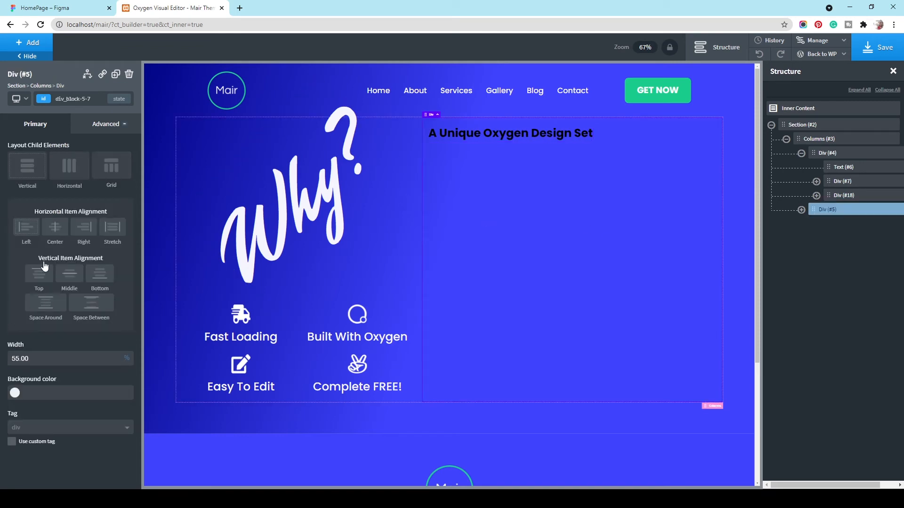
left_click(69, 274)
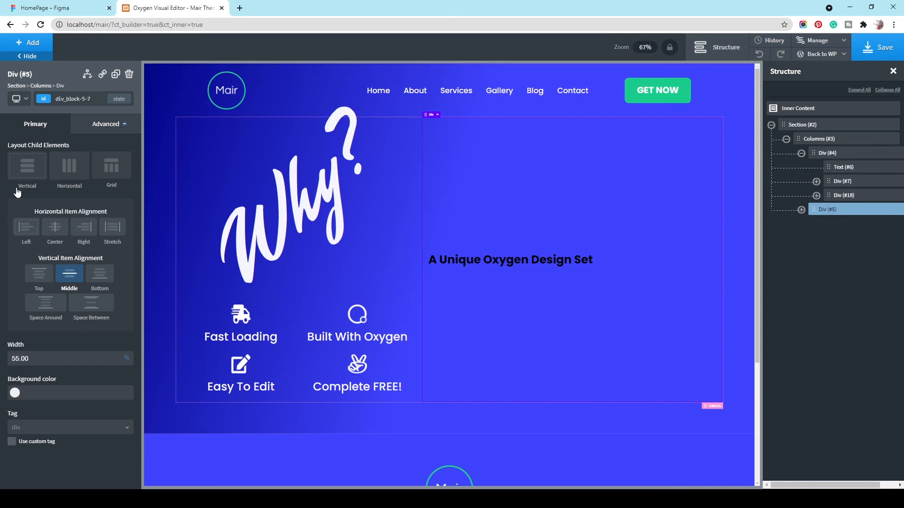
- Set the A Unique Oxygen Design Set heading's text colour to the white global colour Bg and its font weight to 400
left_click(547, 258)
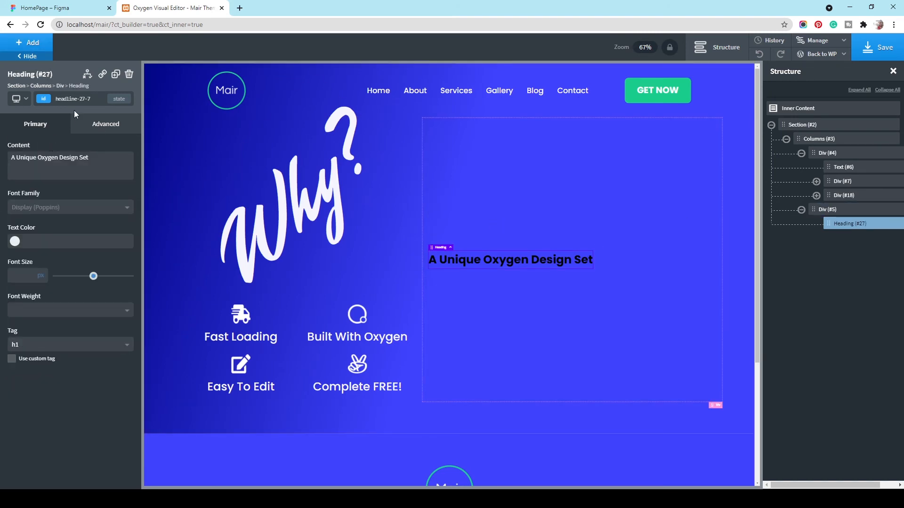
left_click(13, 244)
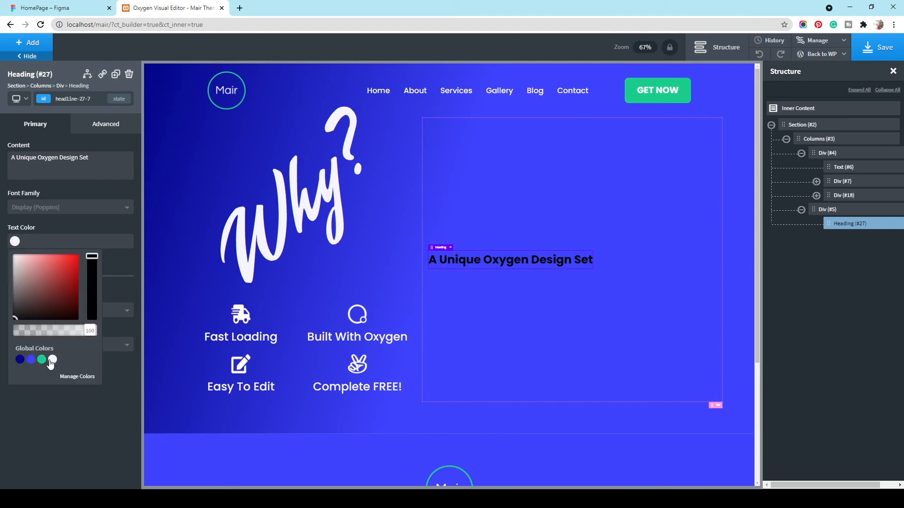
left_click(49, 361)
left_click(54, 403)
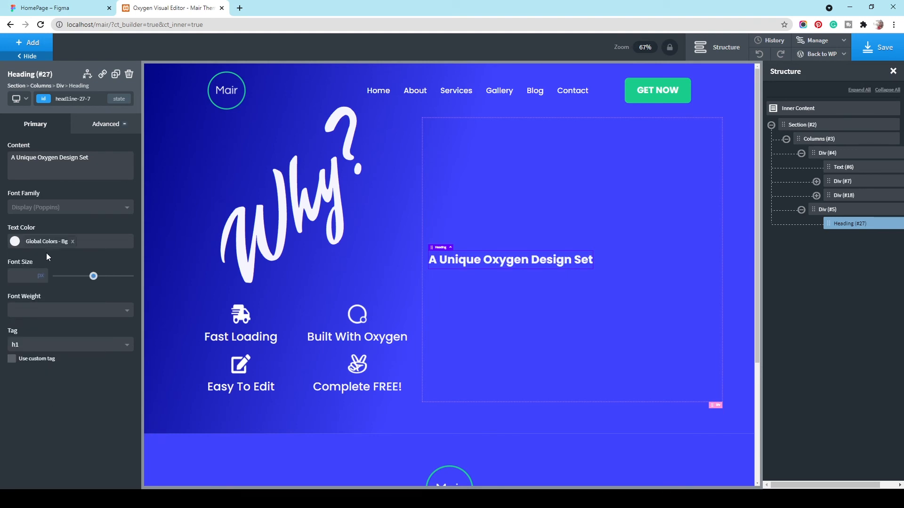
left_click(46, 316)
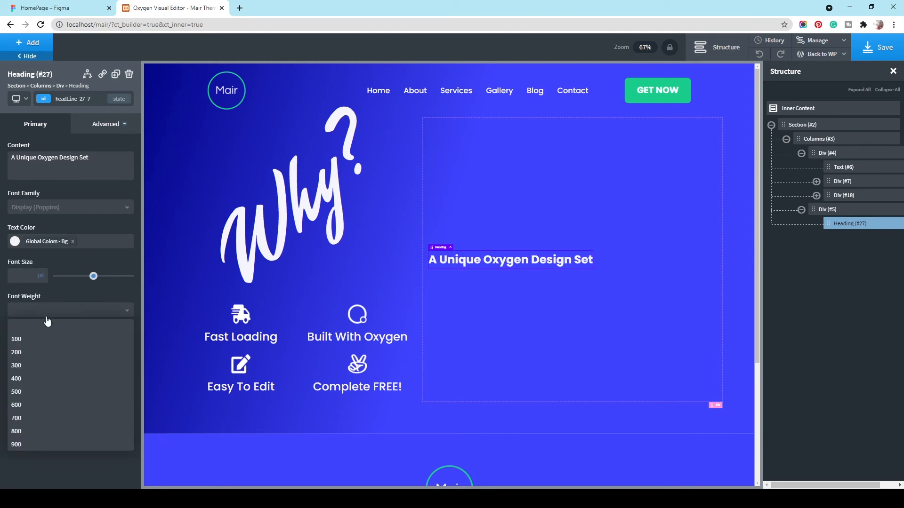
left_click(47, 379)
- Set the heading's font size to 60 px, after checking its typography in the Figma design
left_click(11, 7)
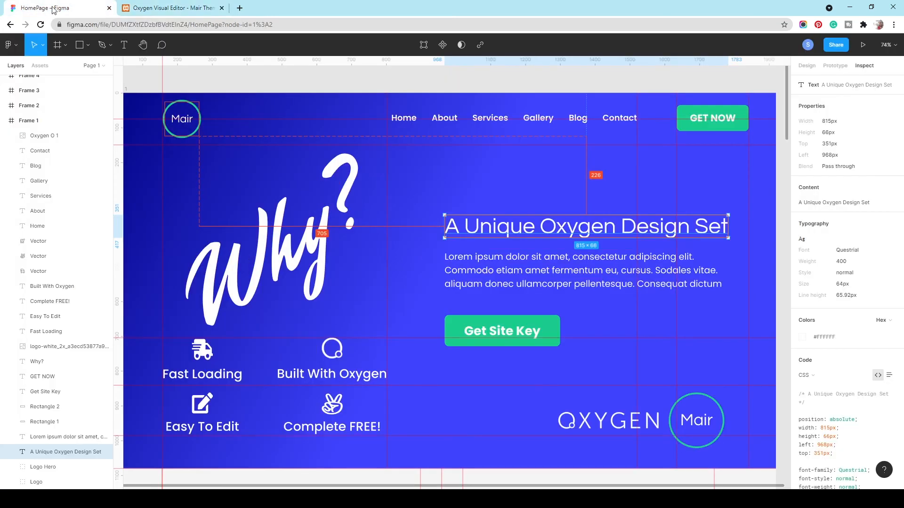
left_click(164, 5)
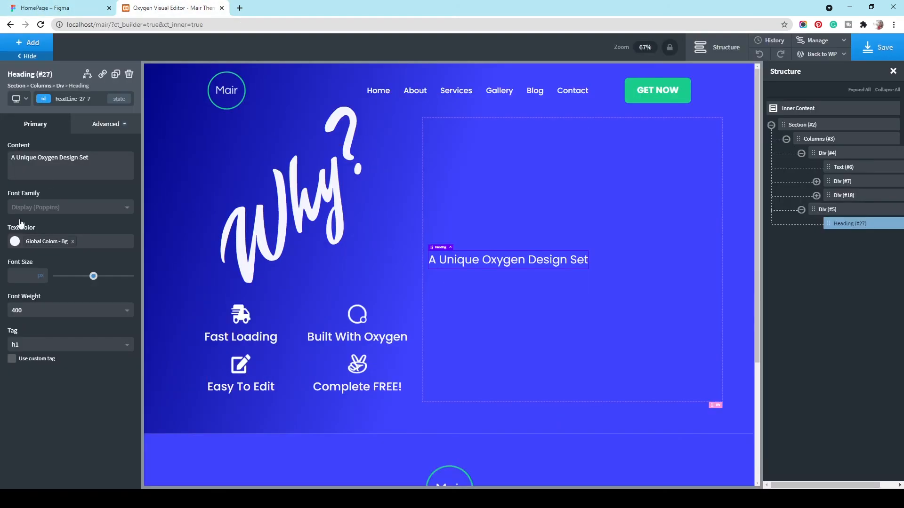
left_click(19, 274)
type("60")
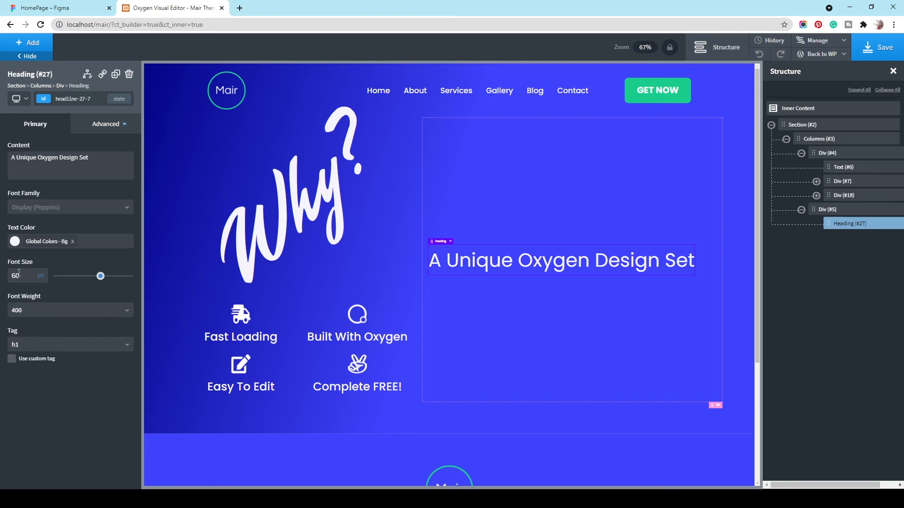
- Set the A Unique Oxygen Design Set heading's font family to Questrial
left_click(83, 212)
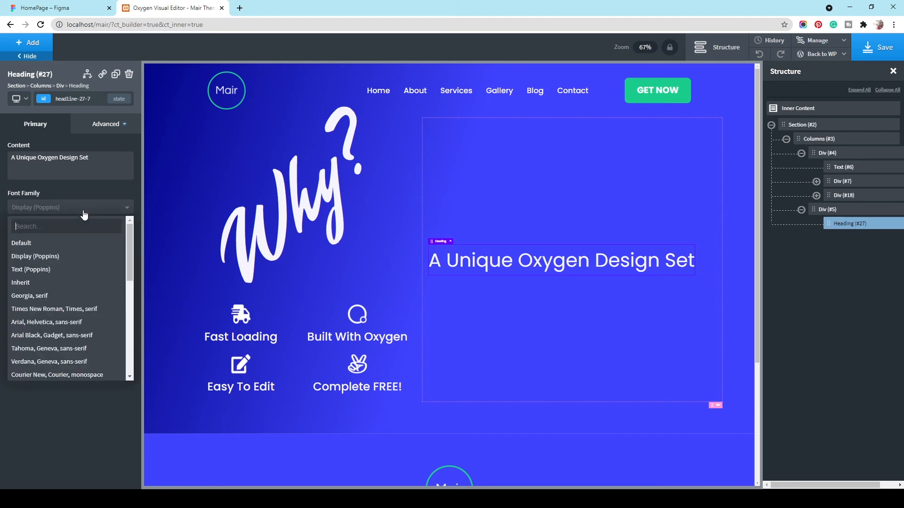
type("ques")
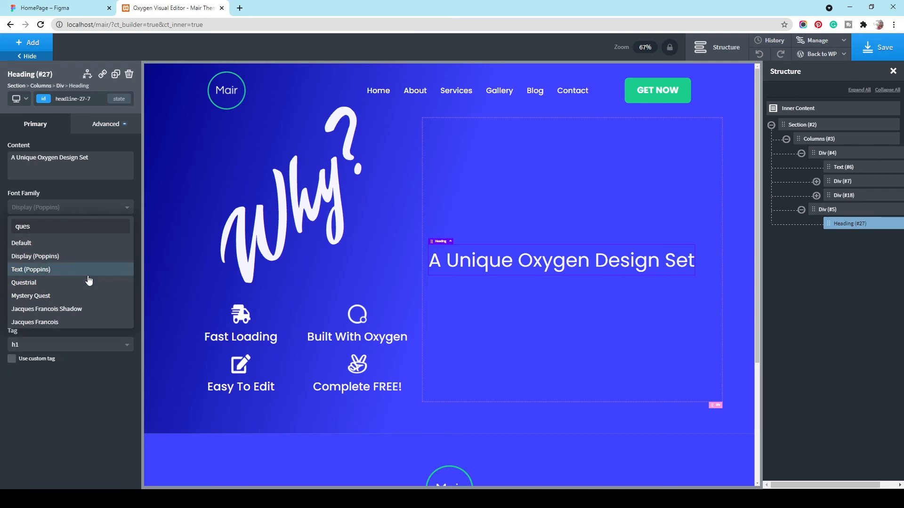
left_click(89, 275)
left_click(126, 208)
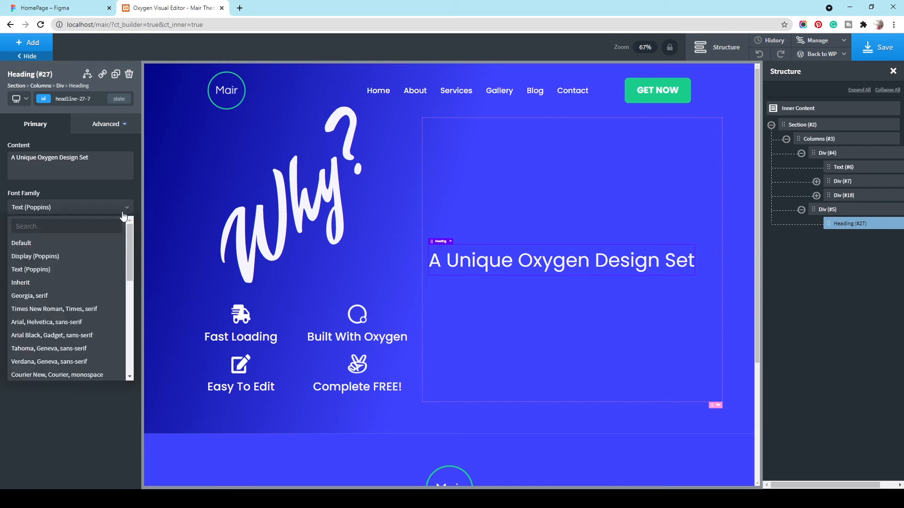
left_click(94, 222)
type("ques")
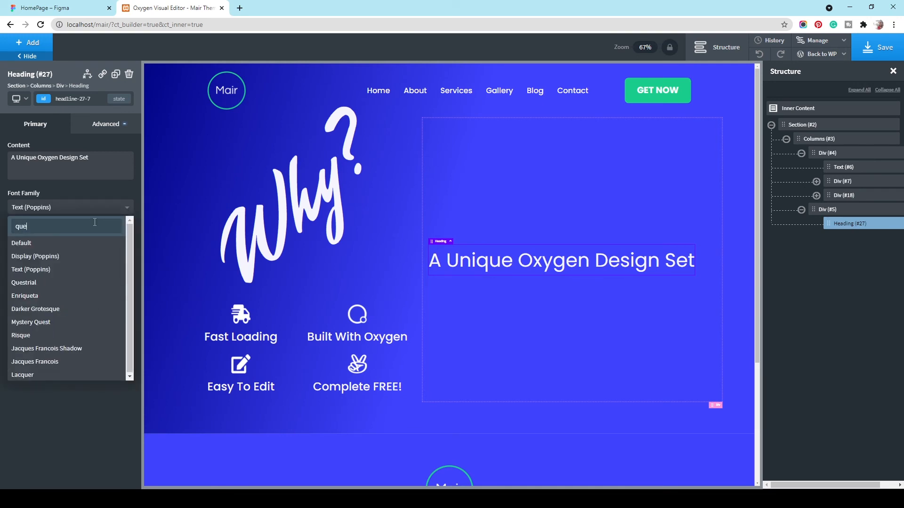
left_click(51, 283)
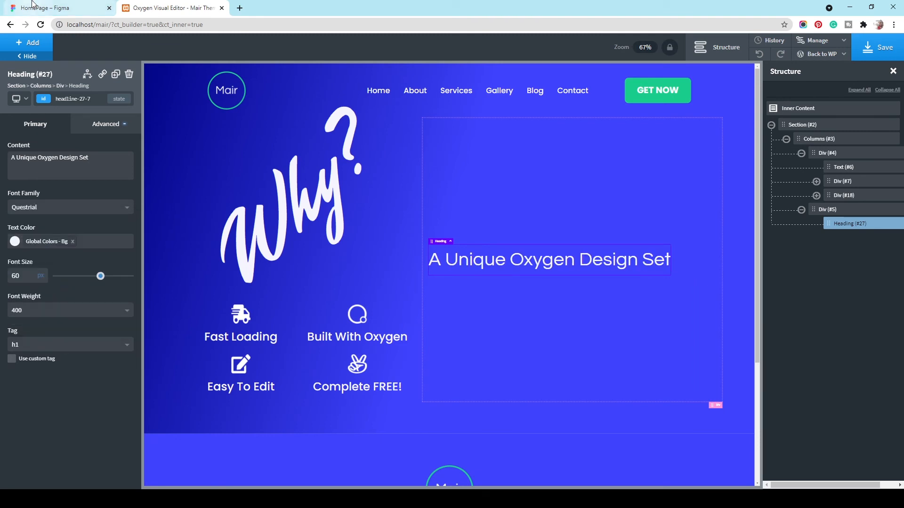
- Copy the Lorem ipsum paragraph from the Figma design and add it as a text element below the heading in Oxygen
left_click(32, 6)
left_click(501, 270)
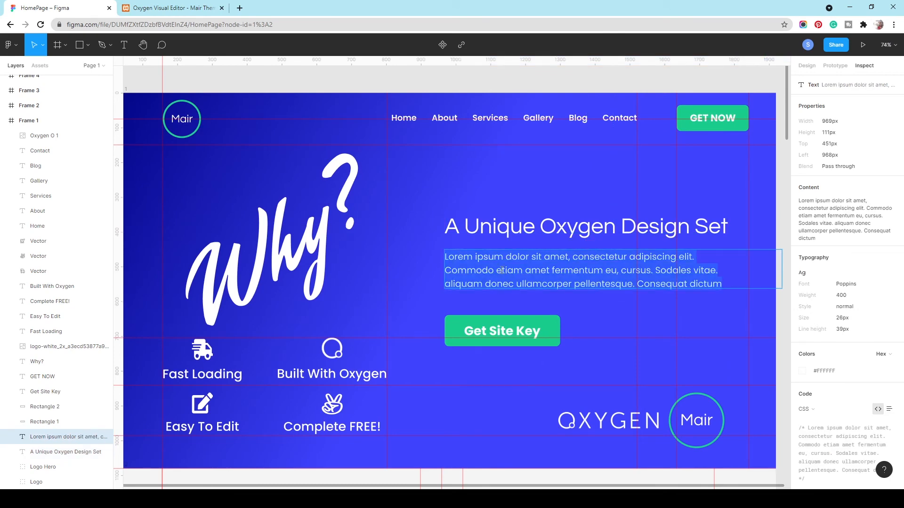
left_click(200, 7)
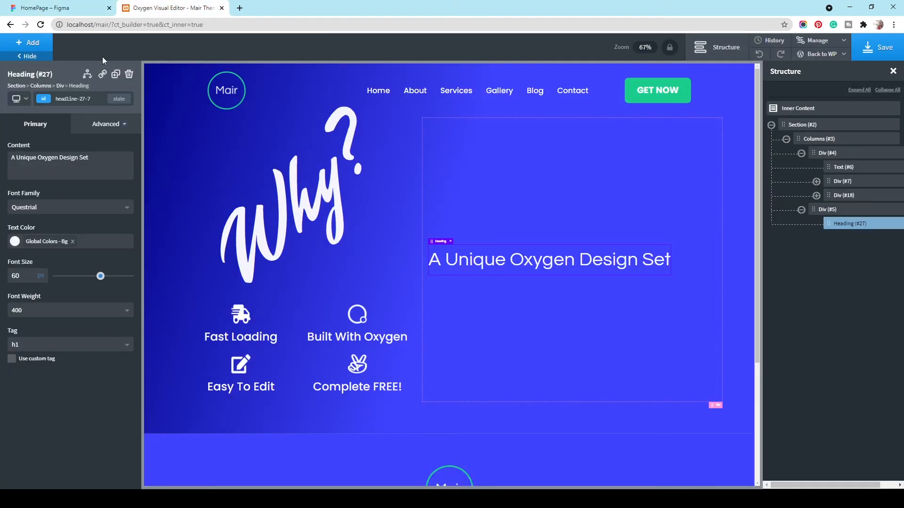
left_click(26, 44)
left_click(85, 184)
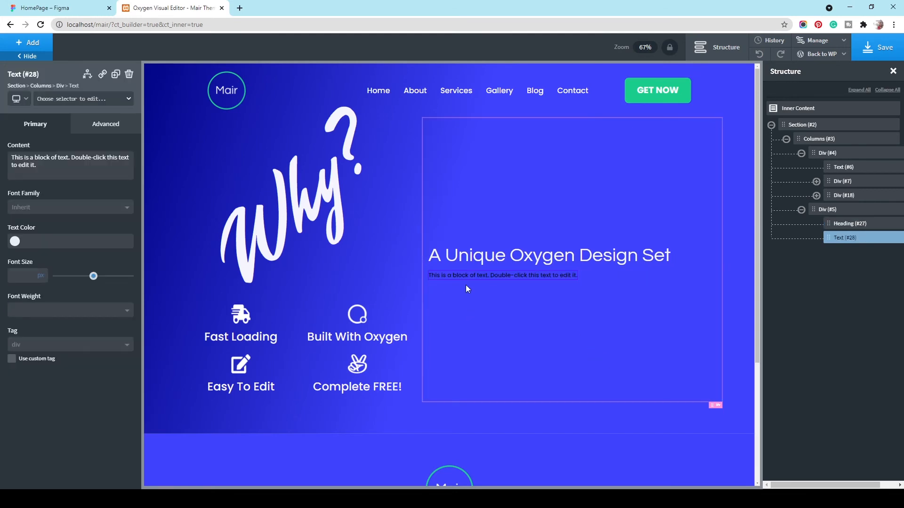
triple_click(85, 166)
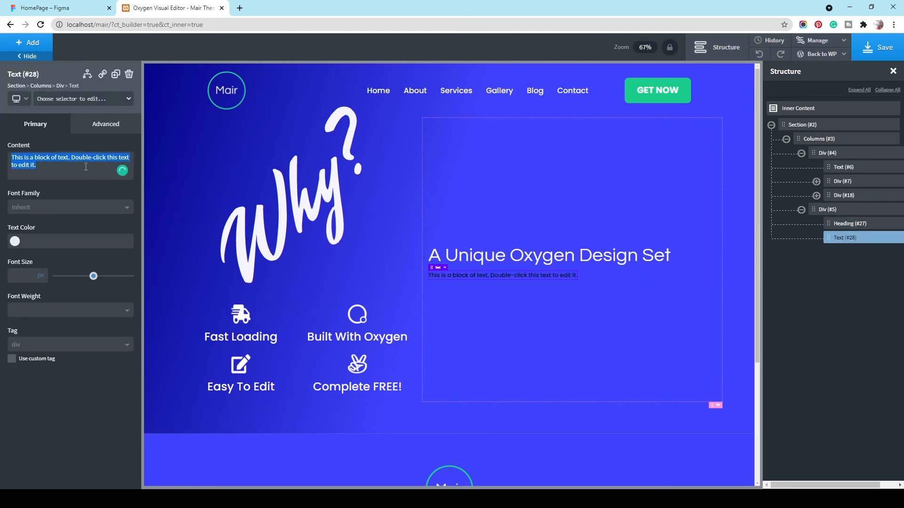
type("Lorem ipsum dolor sit amet, consectetur adipiscing elit. Commodo etiam amet fermentum eu, cursus. Sodales vitae. aliquam donec ullamcorper pellentesque. Consequat dictum")
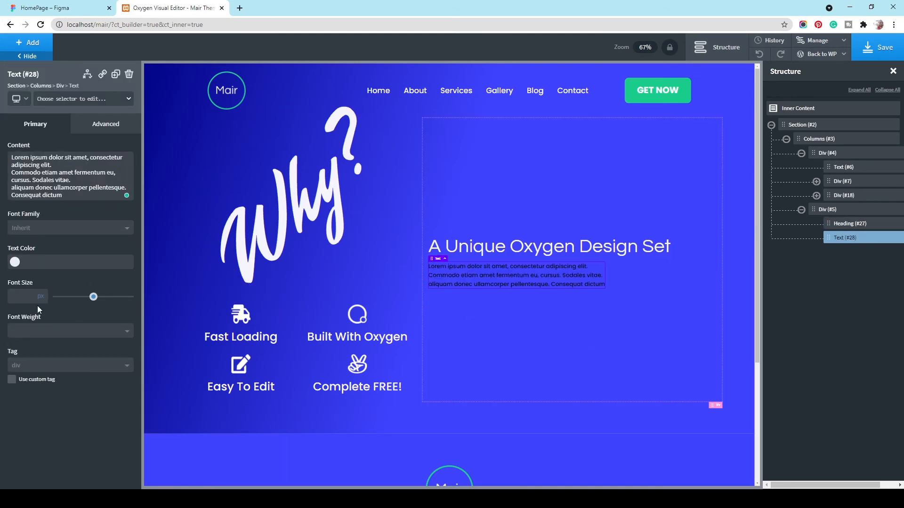
- Set the Lorem ipsum paragraph's text colour to the white global colour Bg and its font size to 26 px
left_click(14, 263)
left_click(52, 380)
left_click(97, 237)
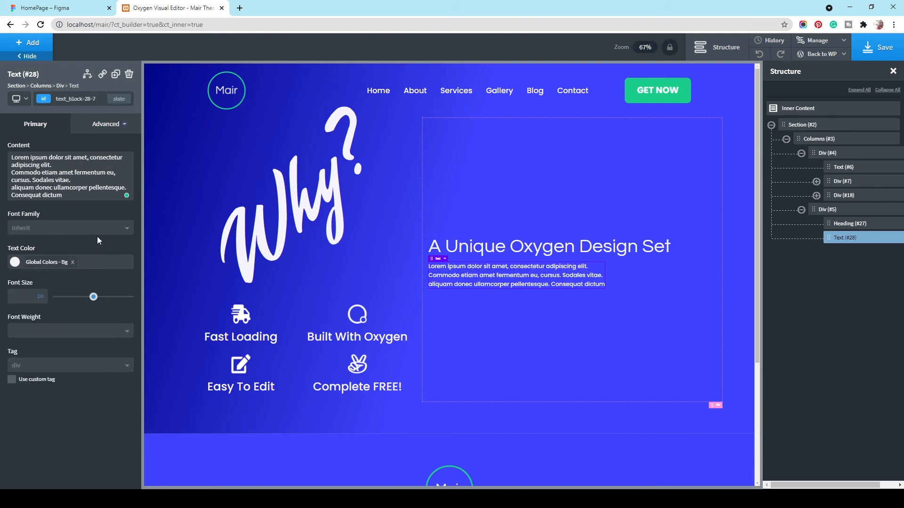
left_click(23, 299)
type("24")
double_click(24, 299)
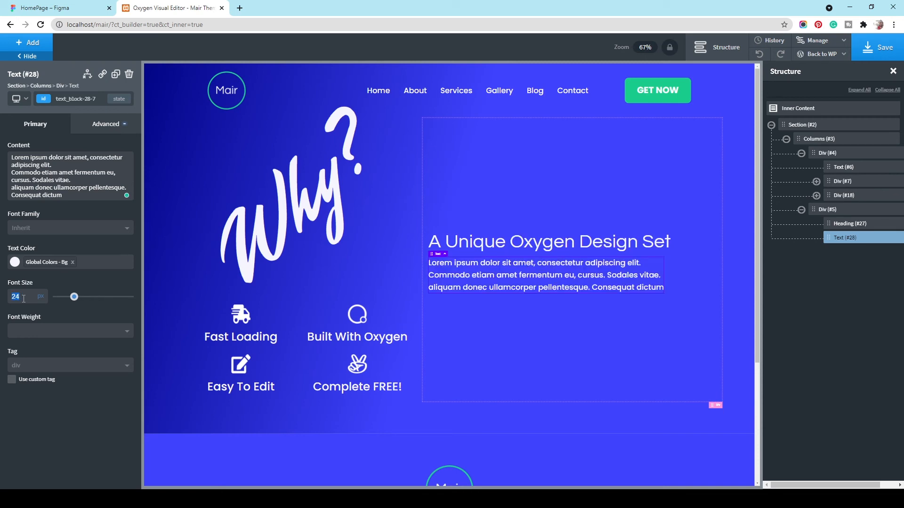
type("26")
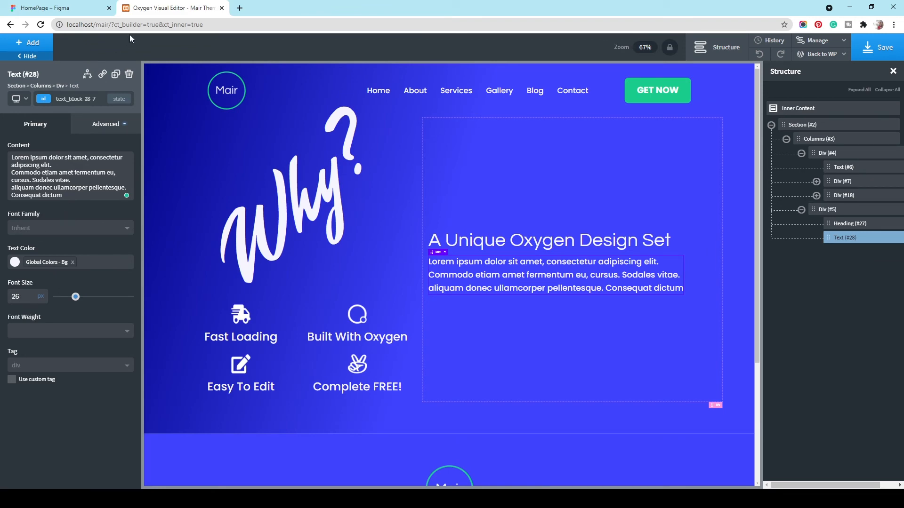
- Check the gap between heading and paragraph in the Figma design and set the paragraph's top margin to 34 px in Oxygen
left_click(61, 8)
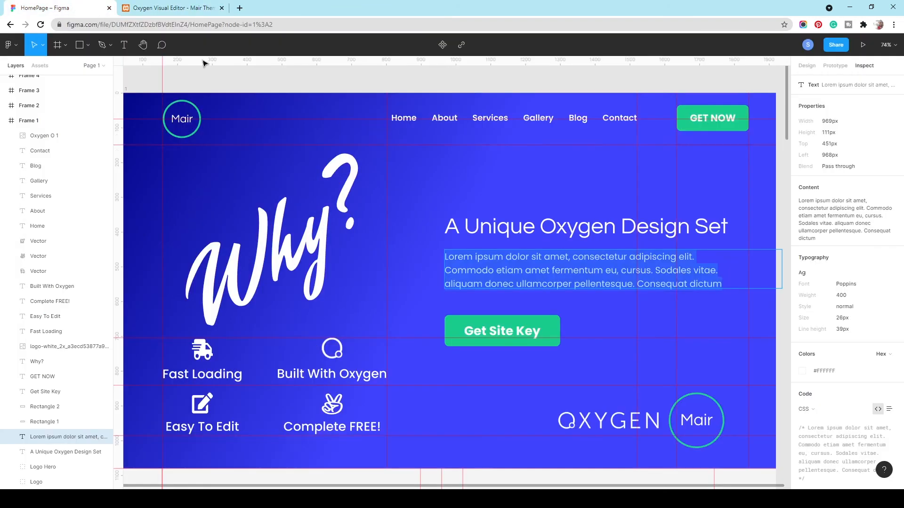
left_click(537, 232)
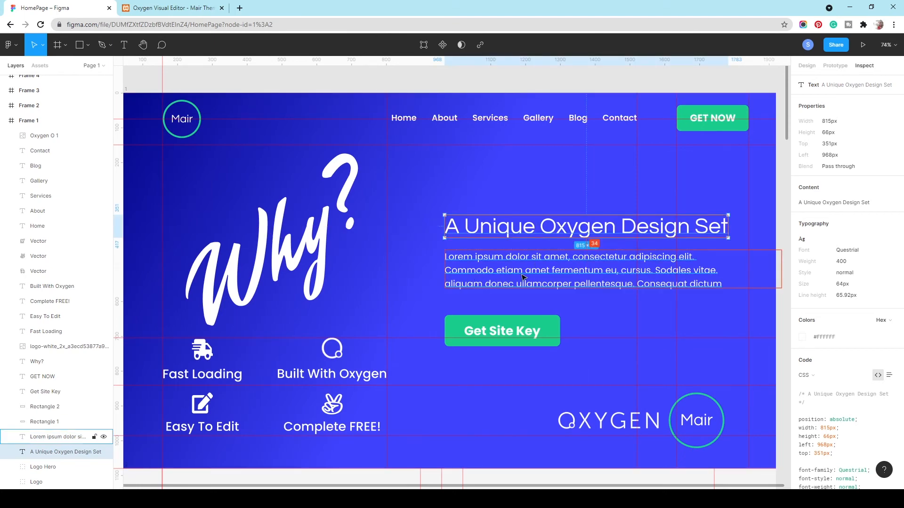
left_click(151, 8)
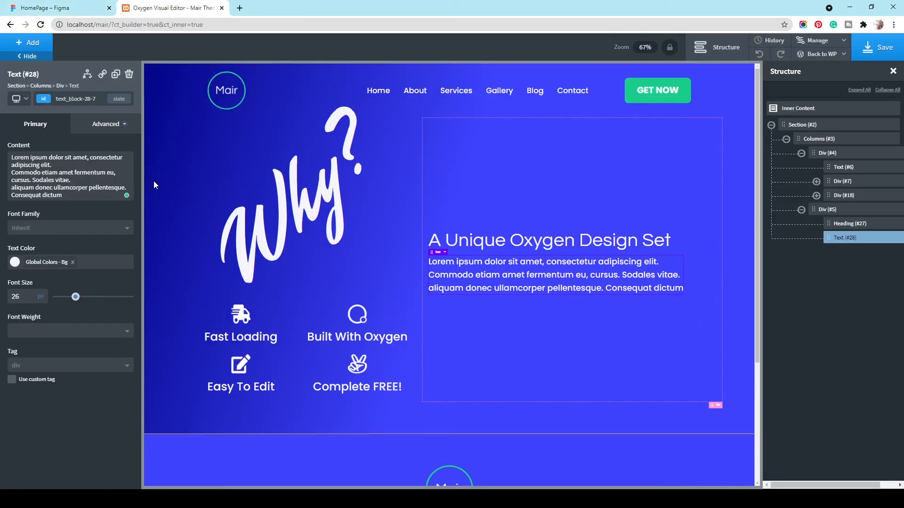
left_click(115, 125)
left_click(79, 177)
left_click(98, 178)
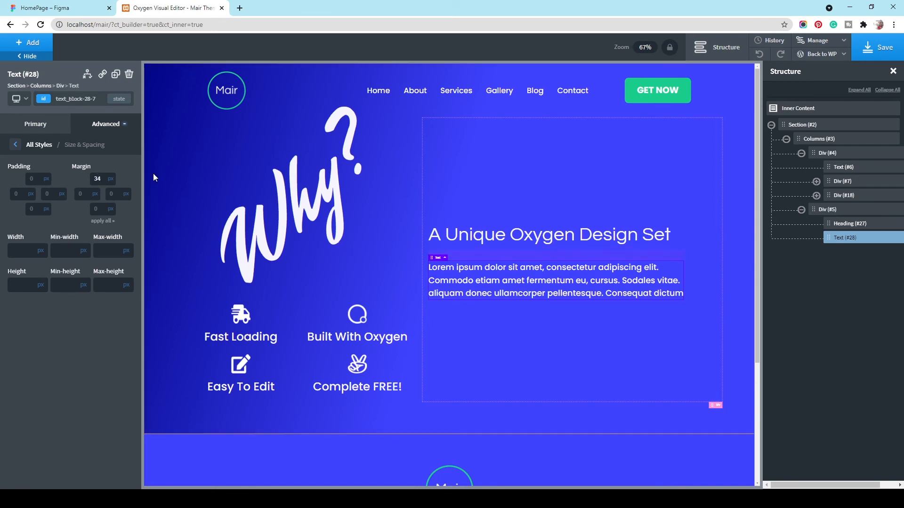
- Inspect the spacing around the paragraph in the Figma design and add a button element below the paragraph in Oxygen
left_click(52, 126)
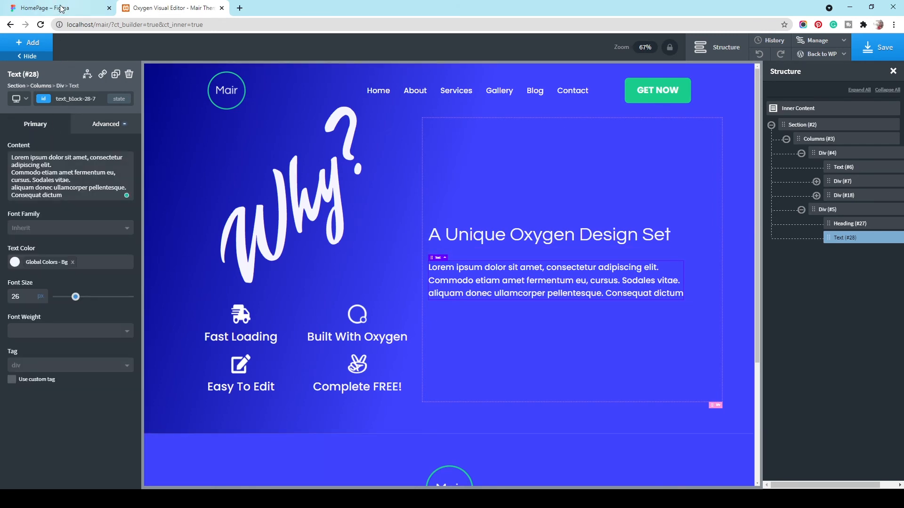
left_click(62, 8)
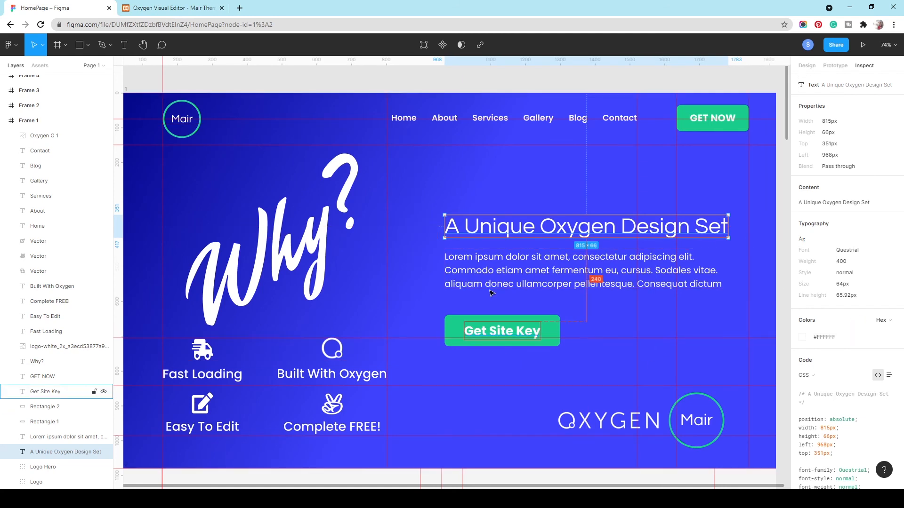
left_click(594, 277)
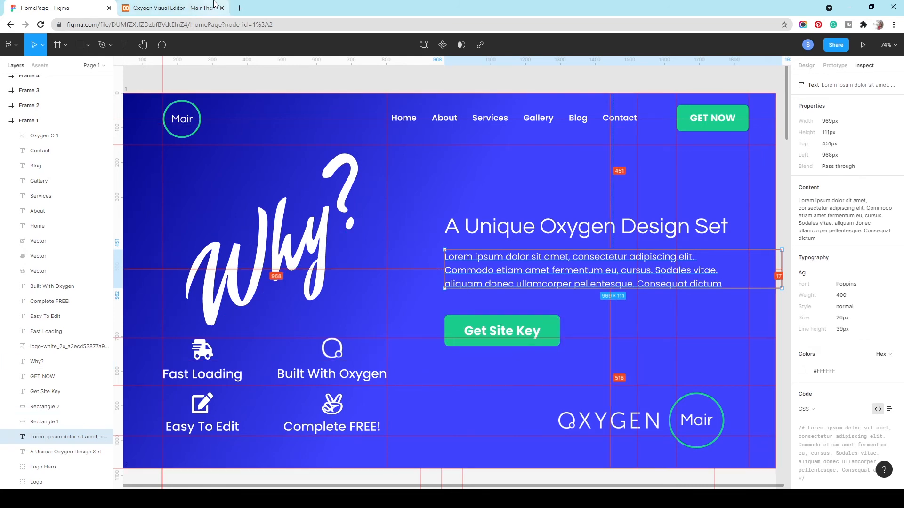
left_click(184, 7)
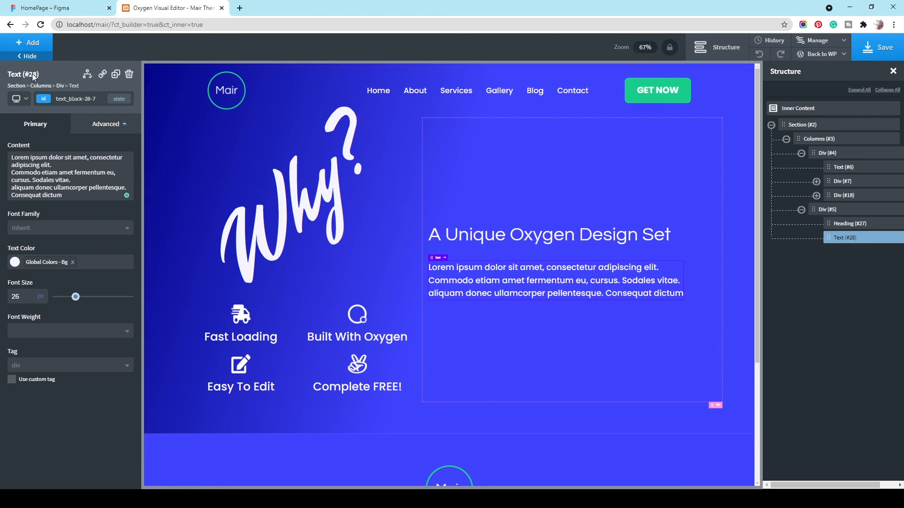
left_click(29, 43)
left_click(38, 289)
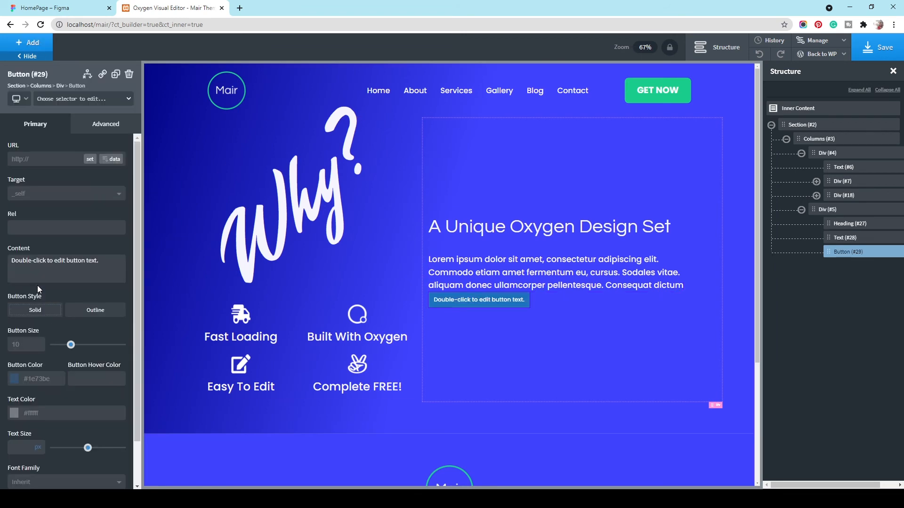
- Set the new button's top margin to 77 px
left_click(99, 124)
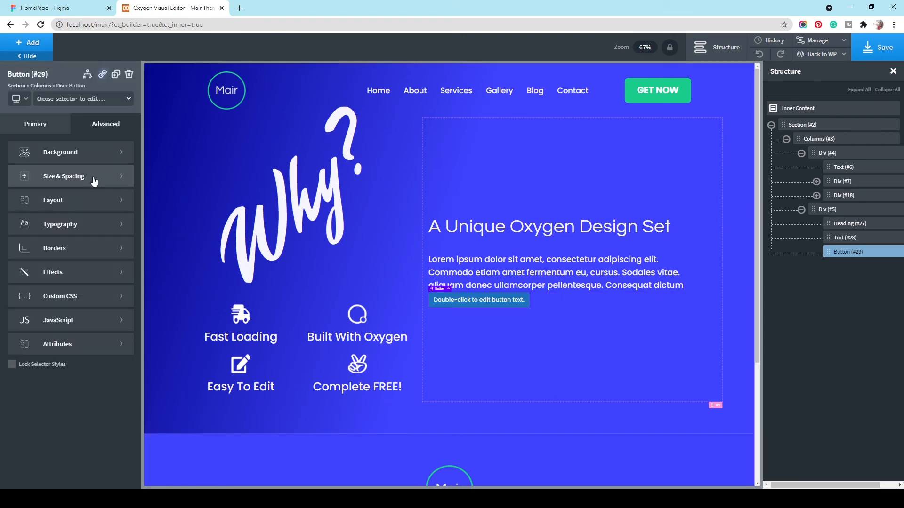
left_click(94, 181)
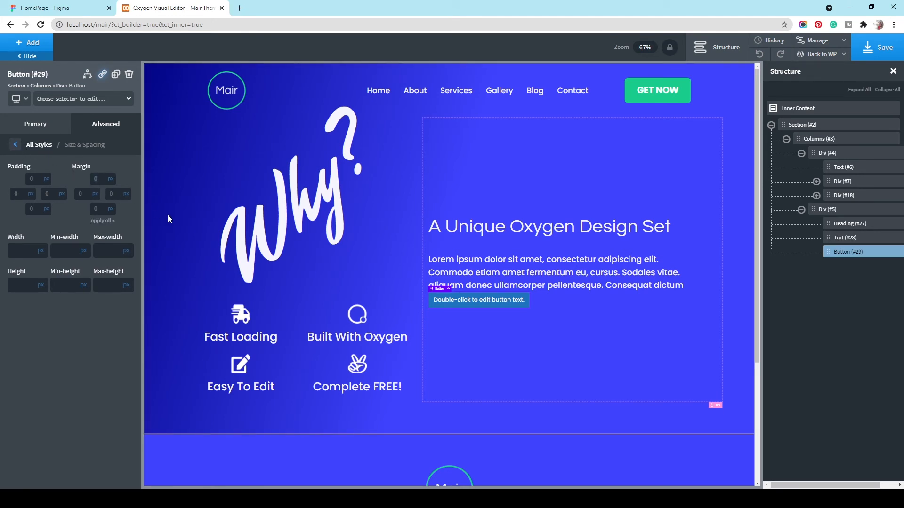
type("77")
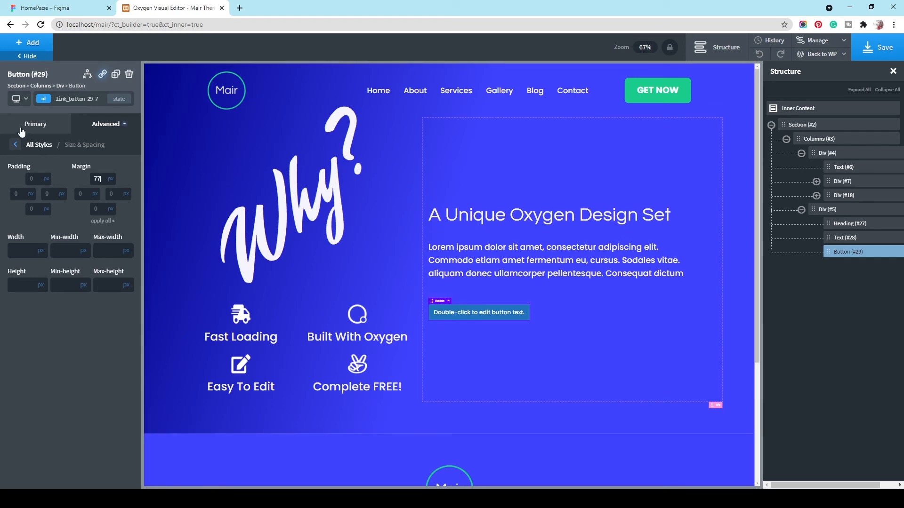
- Add the class get-site-button to the new button
left_click(23, 125)
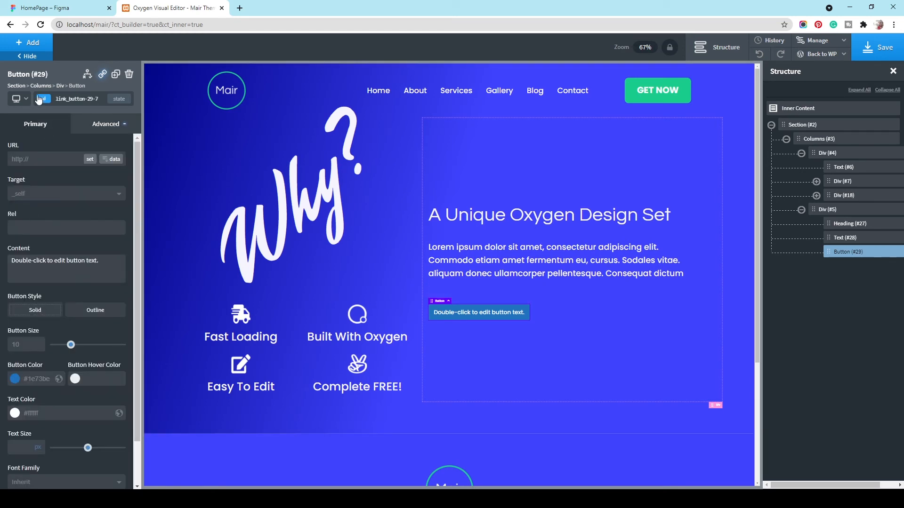
left_click(72, 98)
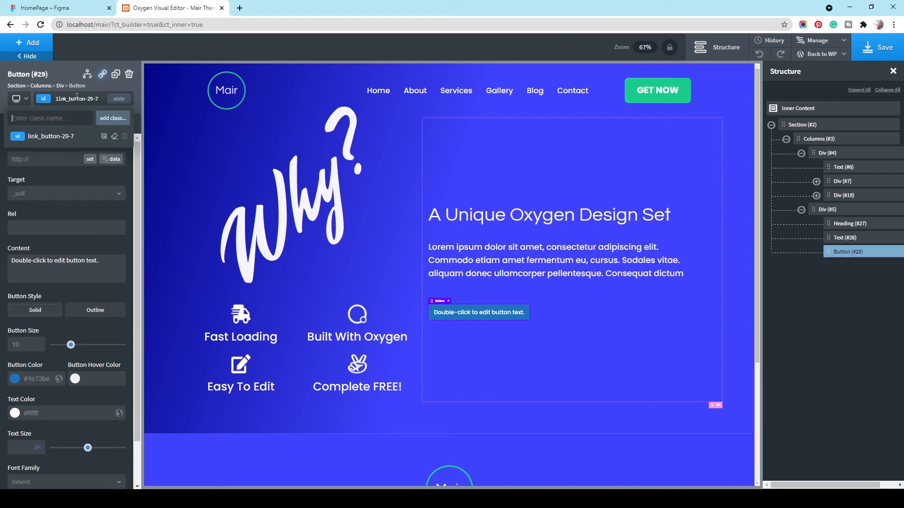
type("get-site-button")
left_click(105, 118)
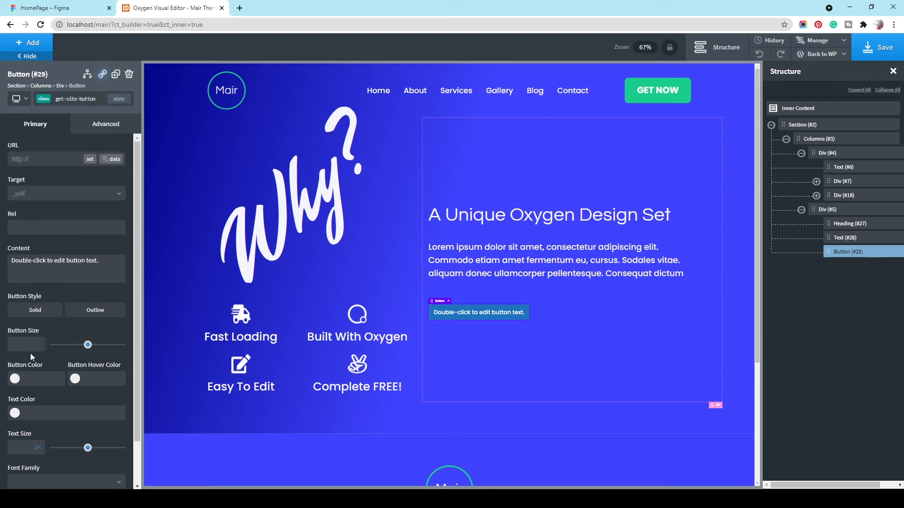
- Set the get-site-button class's button colour to the green global colour
left_click(15, 379)
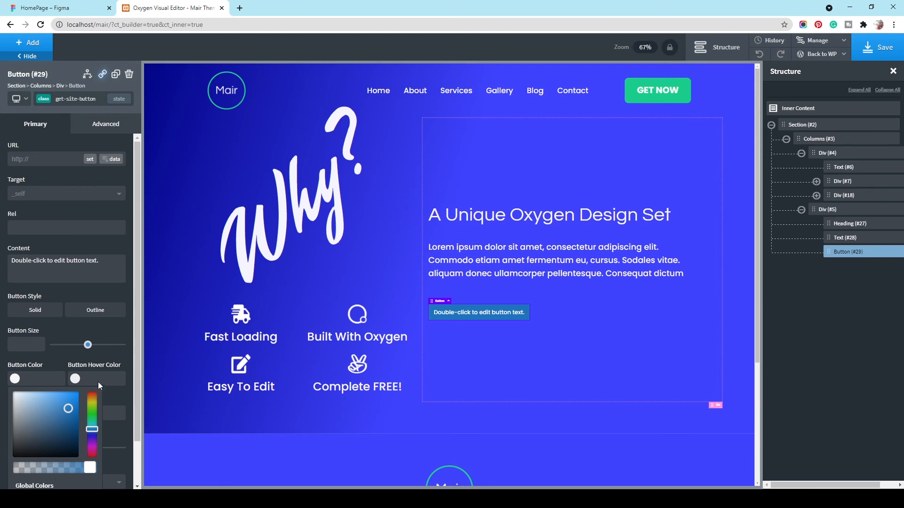
scroll(63, 424, "down", 1)
left_click(42, 448)
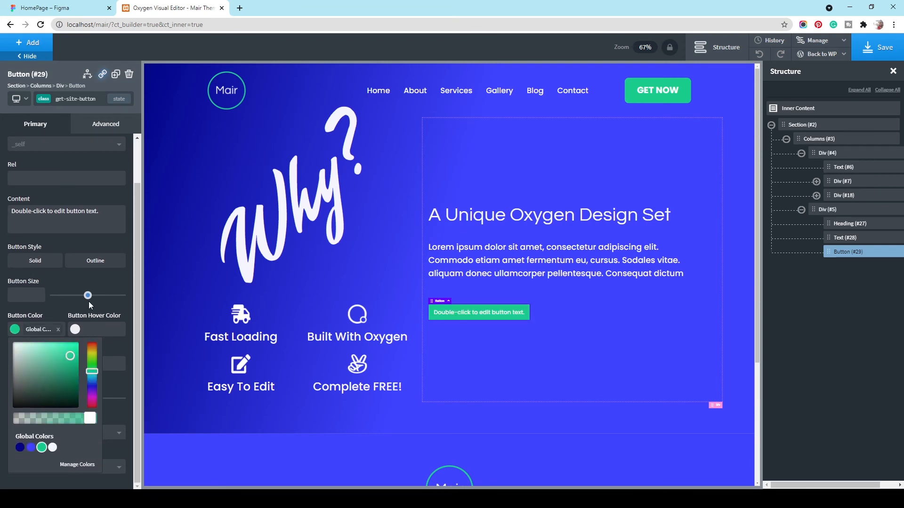
left_click(98, 276)
- Change the button's text to "Get Site Key", checking the wording in the Figma design
triple_click(48, 211)
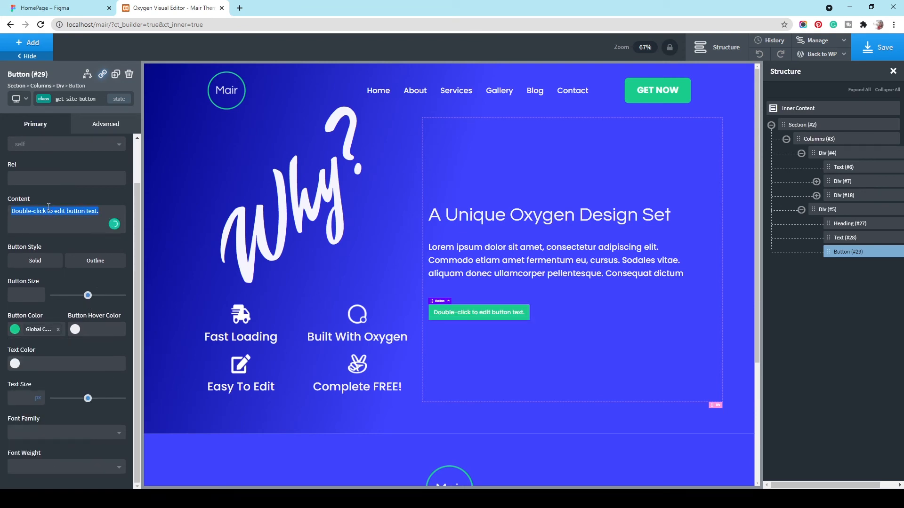
type("Get")
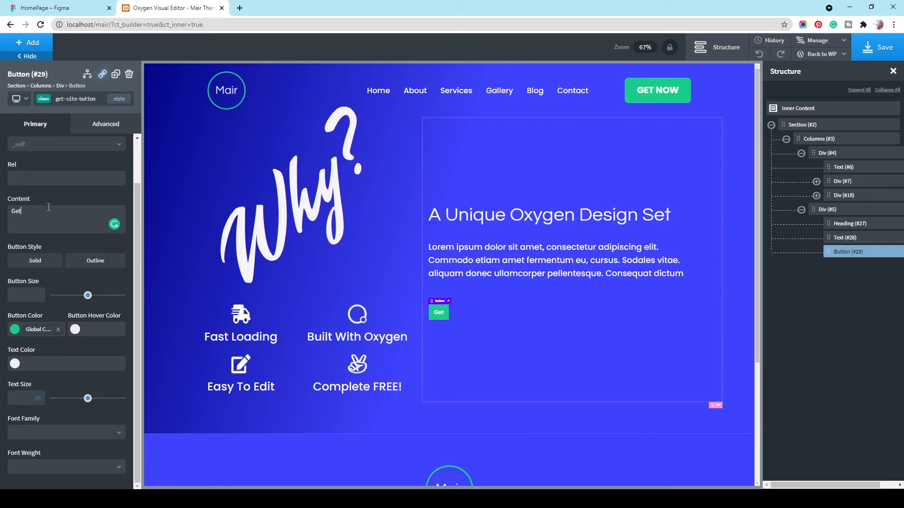
left_click(45, 7)
left_click(181, 5)
type("Site Key")
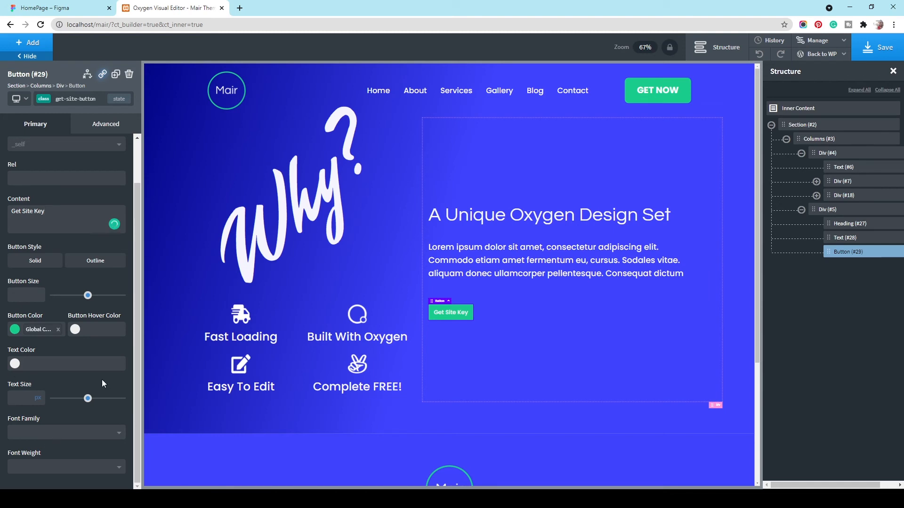
- Set the button's font weight to 700 and switch to the Figma design
left_click(70, 467)
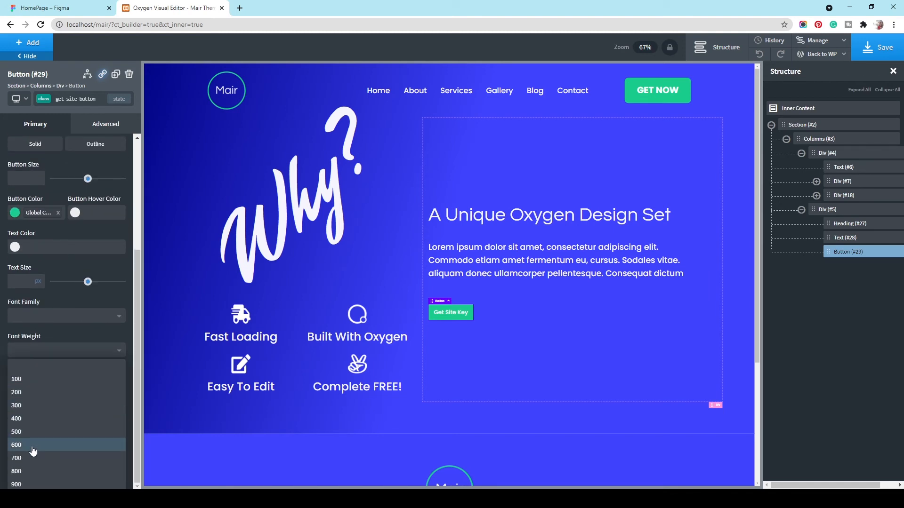
left_click(33, 459)
left_click(47, 8)
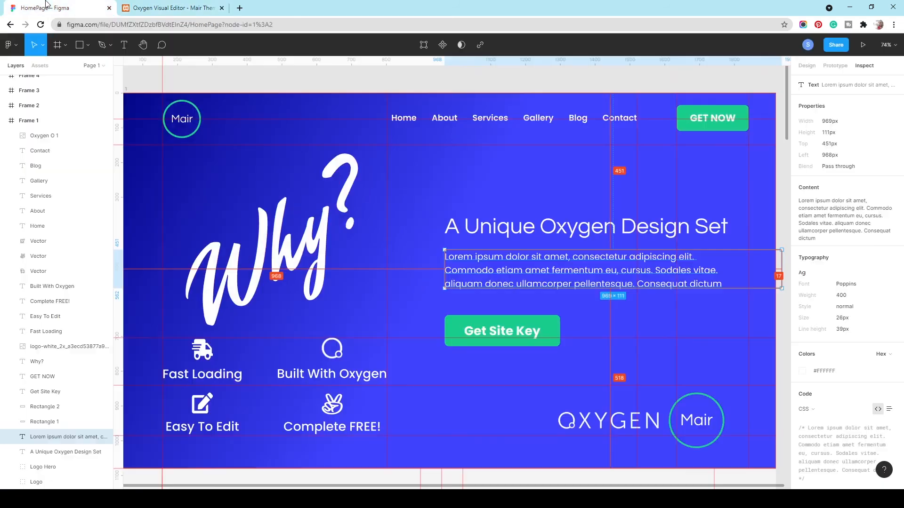
- Check the Get Site Key text's size in the Figma design and set the Oxygen button's text size to 36 px
left_click(499, 332)
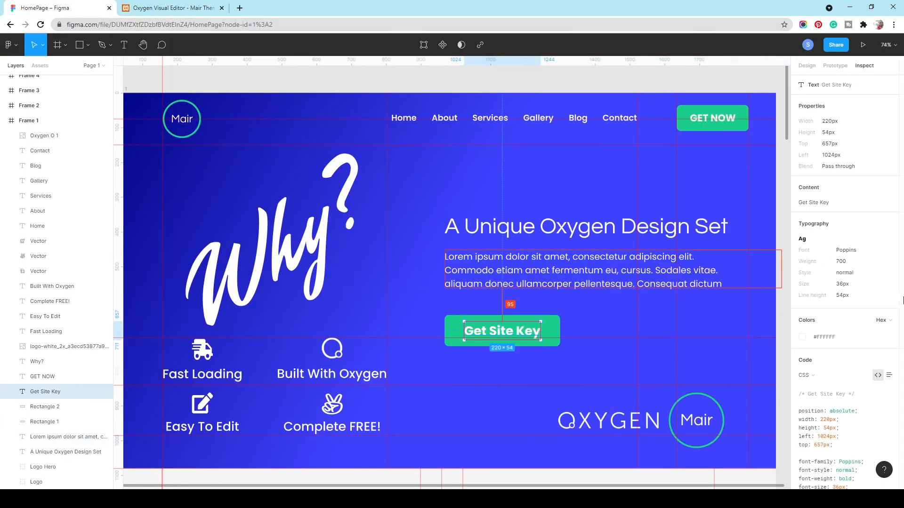
left_click(170, 8)
left_click(16, 399)
type("36")
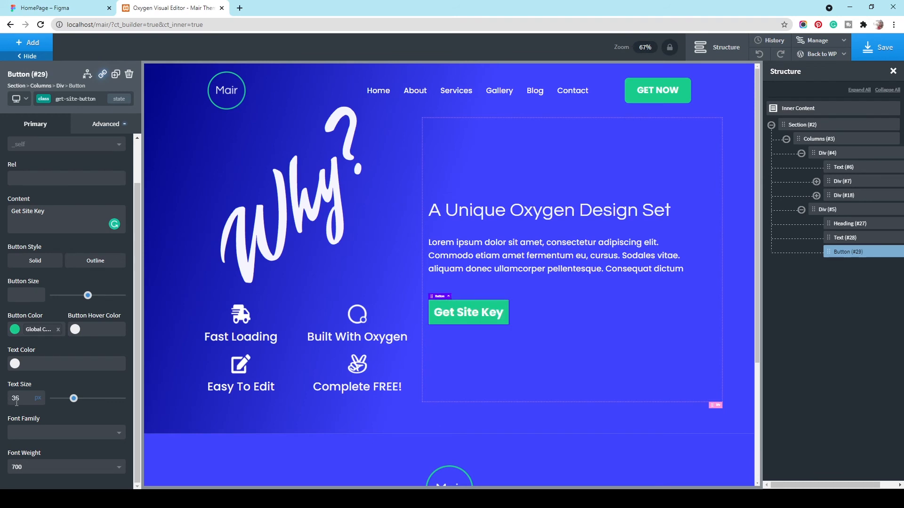
- Measure the spacing between the Get Site Key label and its button's edges in the Figma design
left_click(99, 124)
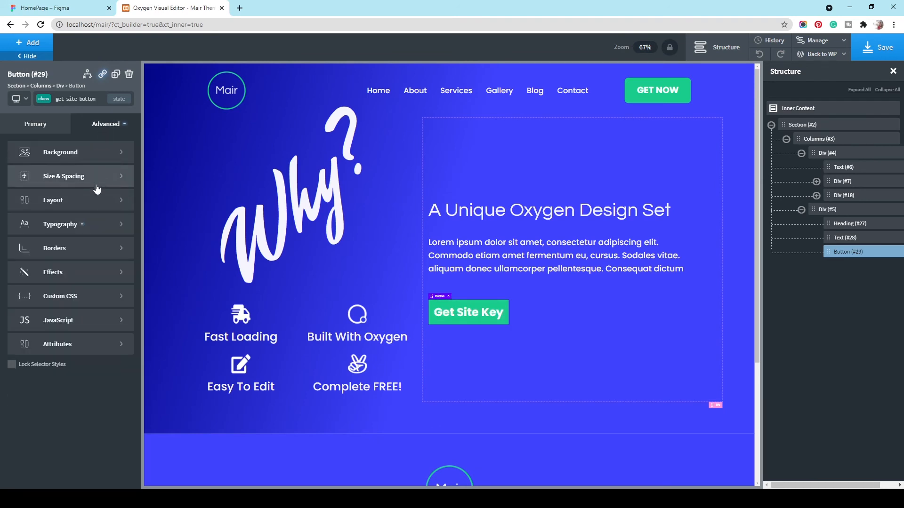
left_click(90, 186)
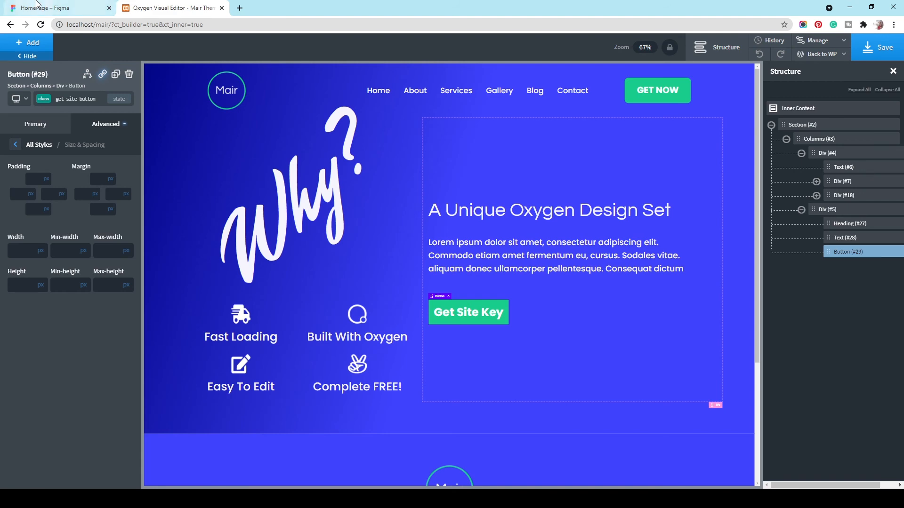
left_click(89, 6)
key("alt")
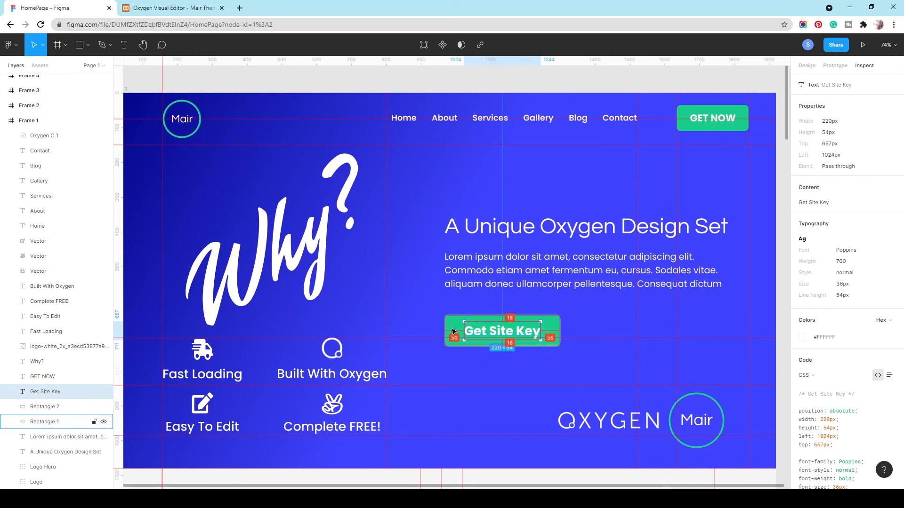
left_click(171, 8)
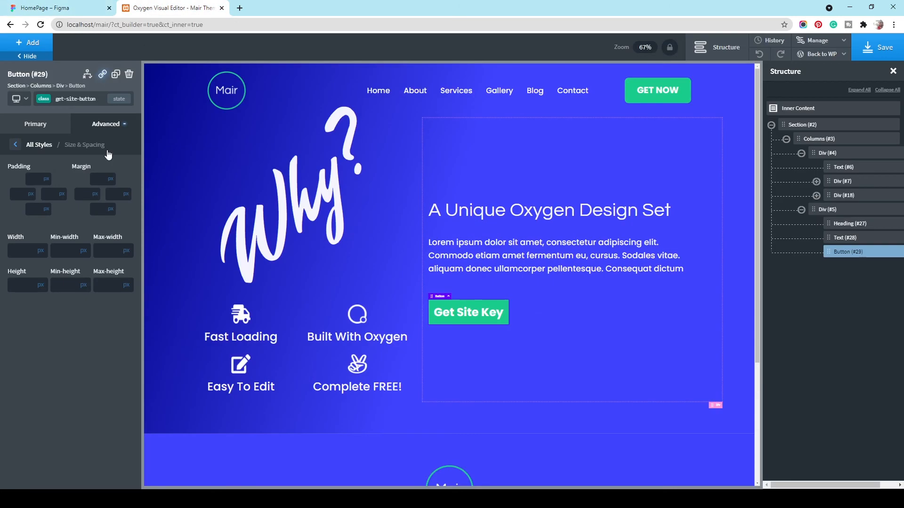
- Set the get-site-button class's padding to 50 px left and right and 18 px top and bottom
left_click(21, 192)
type("50")
left_click(53, 195)
type("50")
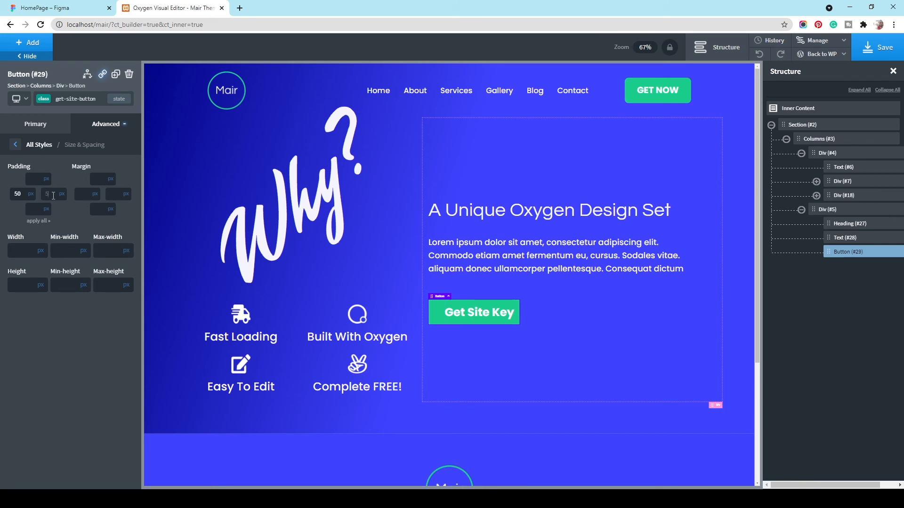
left_click(33, 179)
type("18")
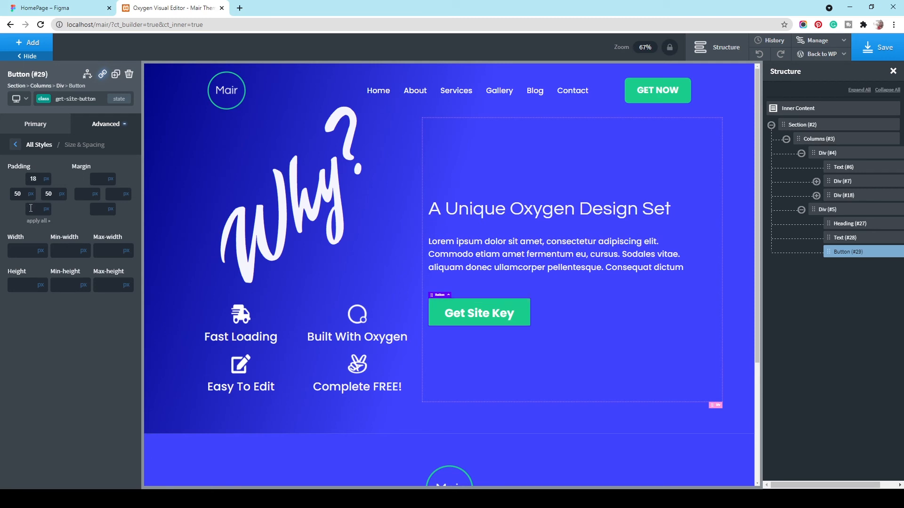
left_click(30, 209)
type("18")
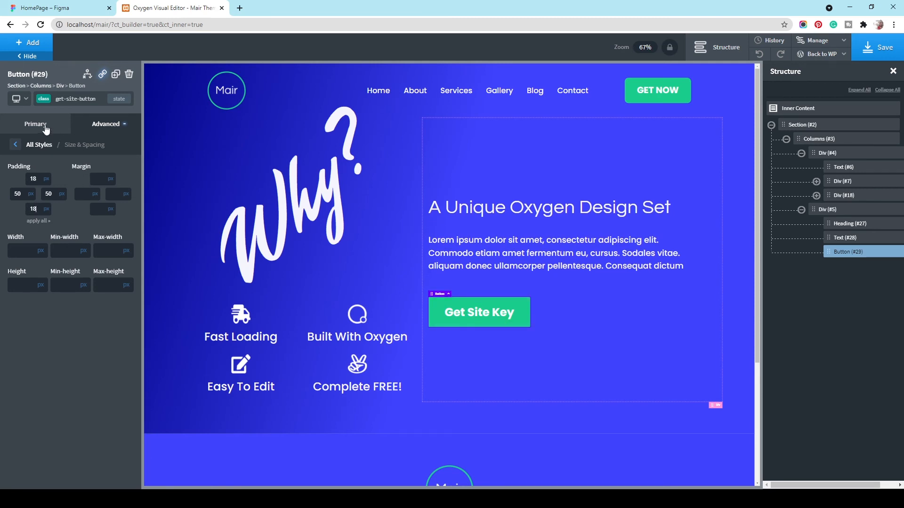
- Give the get-site-button class a border radius of 12 px
left_click(15, 147)
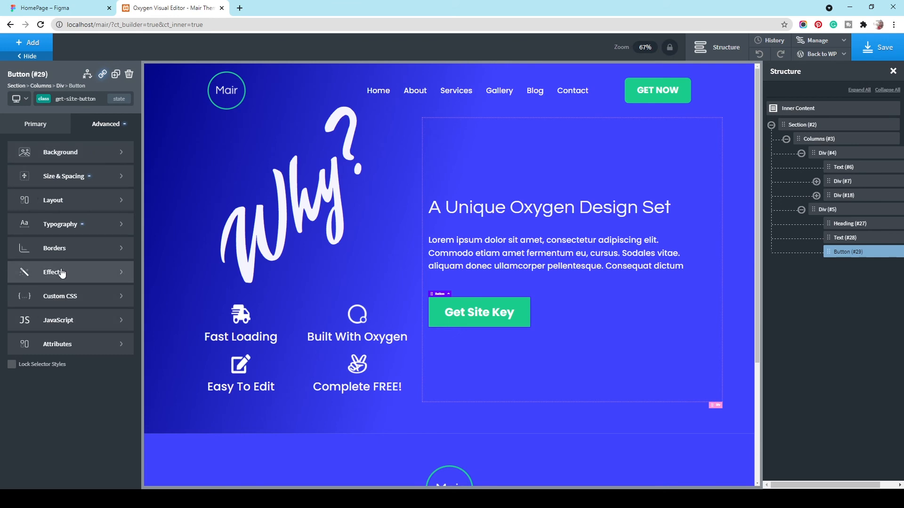
left_click(28, 248)
left_click(48, 306)
type("12")
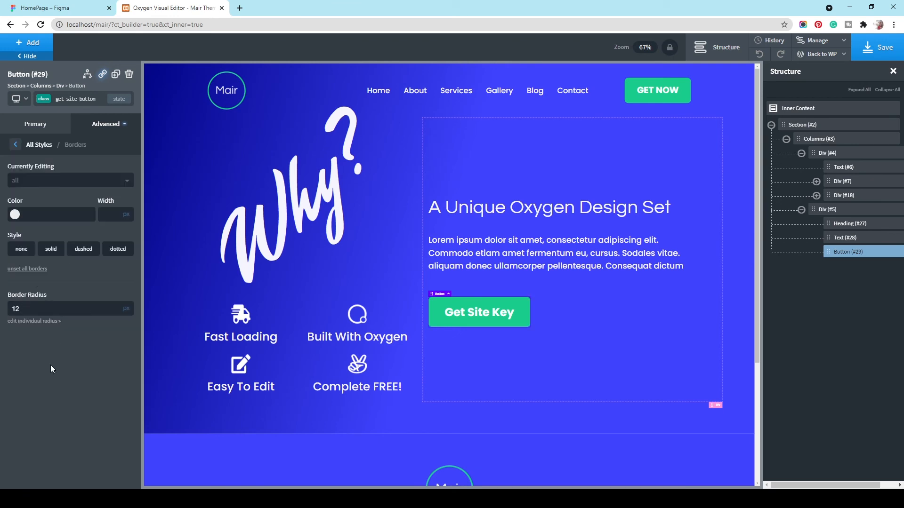
- Add a div inside the hero's second column, below the Get Site Key button, after checking the Figma layout
left_click(572, 273)
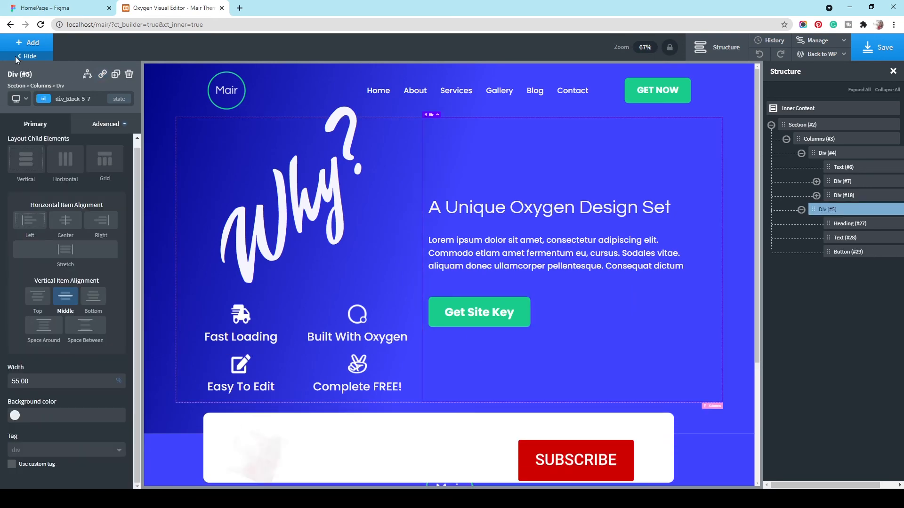
left_click(57, 8)
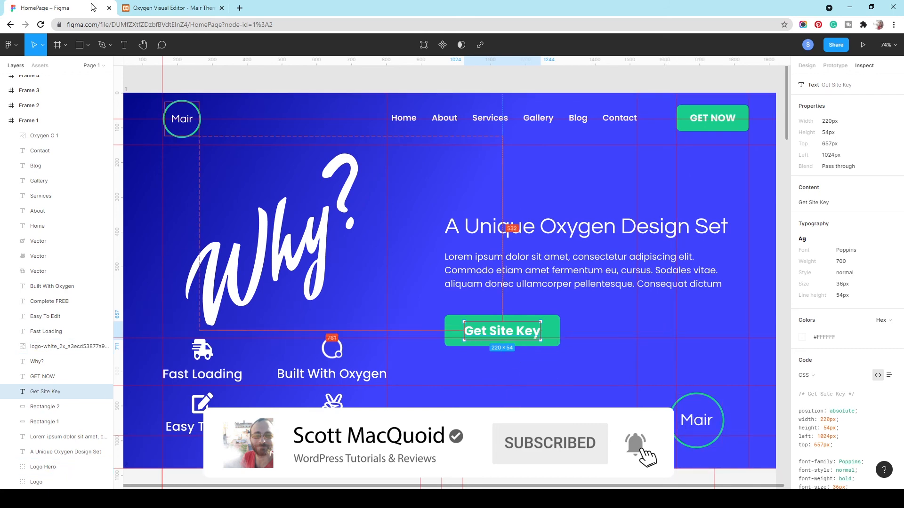
left_click(173, 8)
left_click(40, 45)
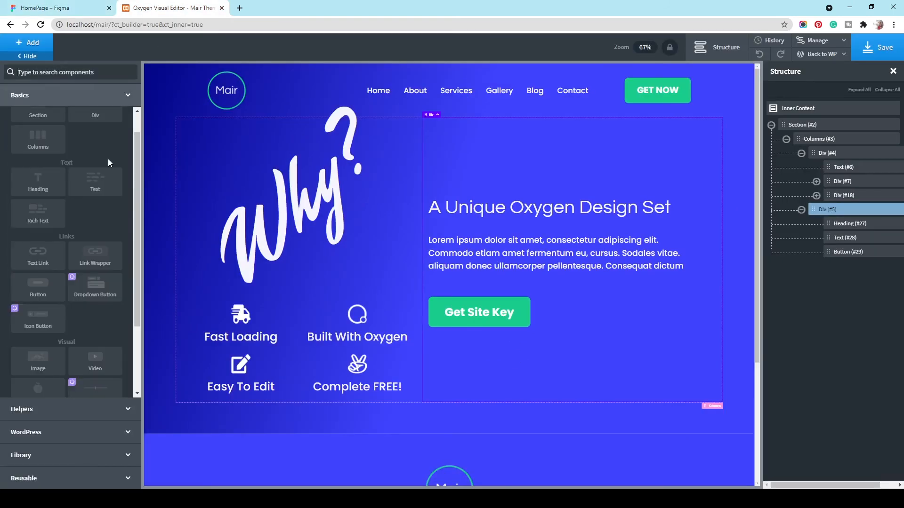
left_click(98, 141)
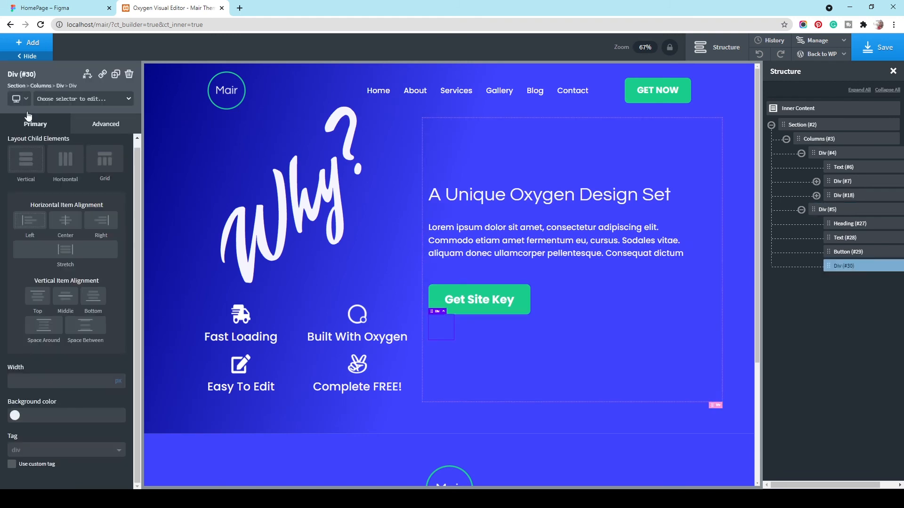
- Add the class Oxygen-mair-logos to the new div
left_click(78, 110)
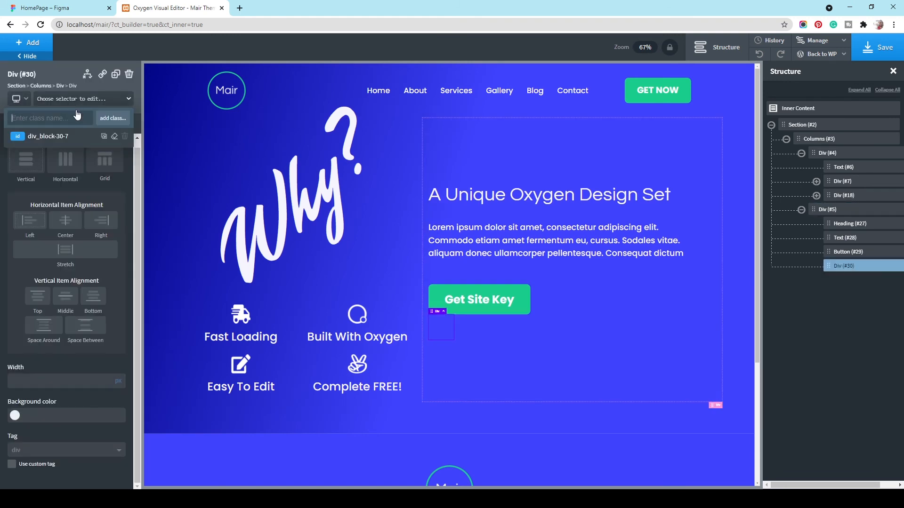
type("Oxty")
type("gen-mair")
type("-logos")
key("Return")
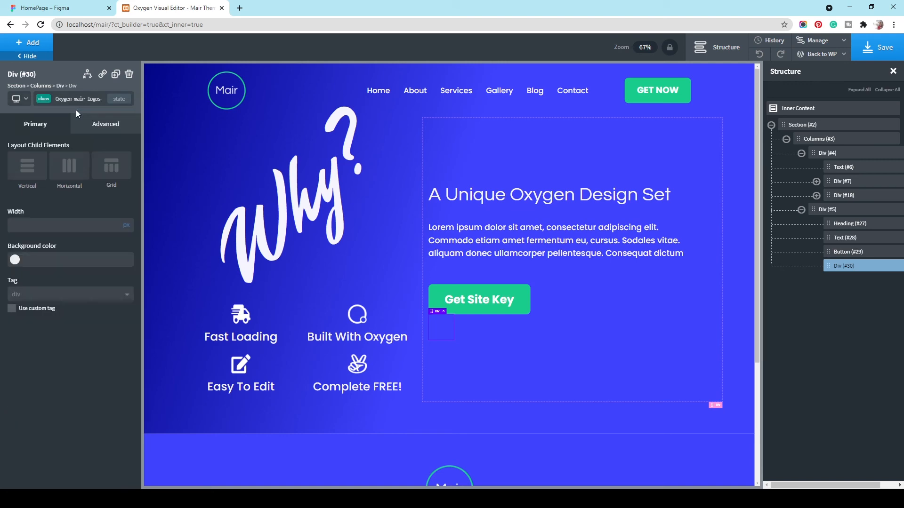
- Measure the vertical gap between the Get Site Key button and the Oxygen logo in the Figma design
left_click(57, 7)
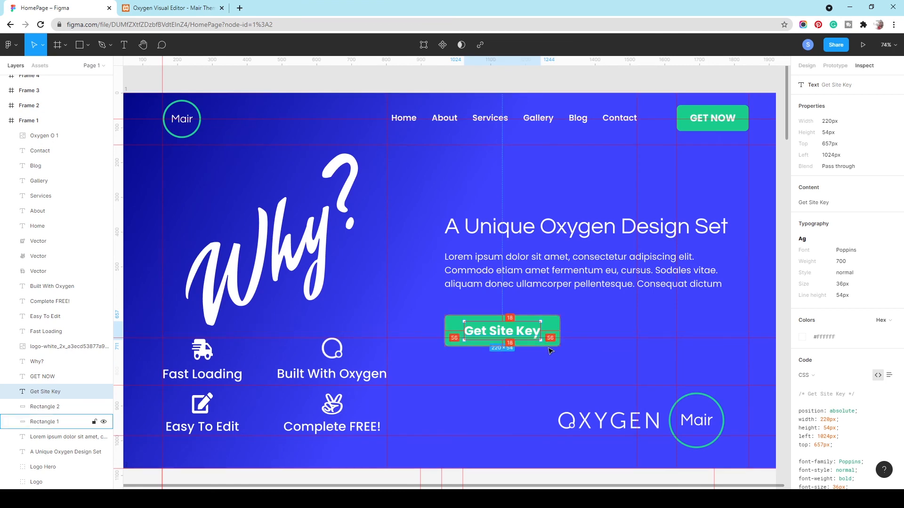
left_click(546, 344)
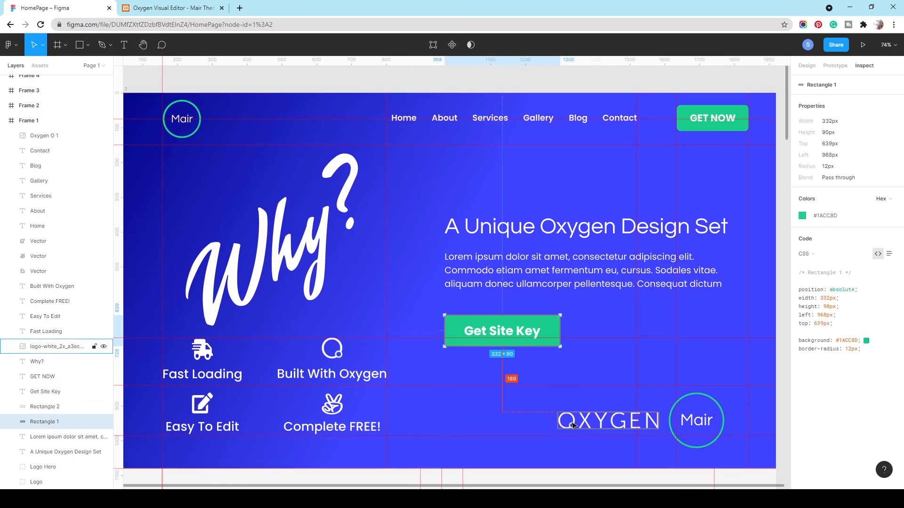
left_click(169, 8)
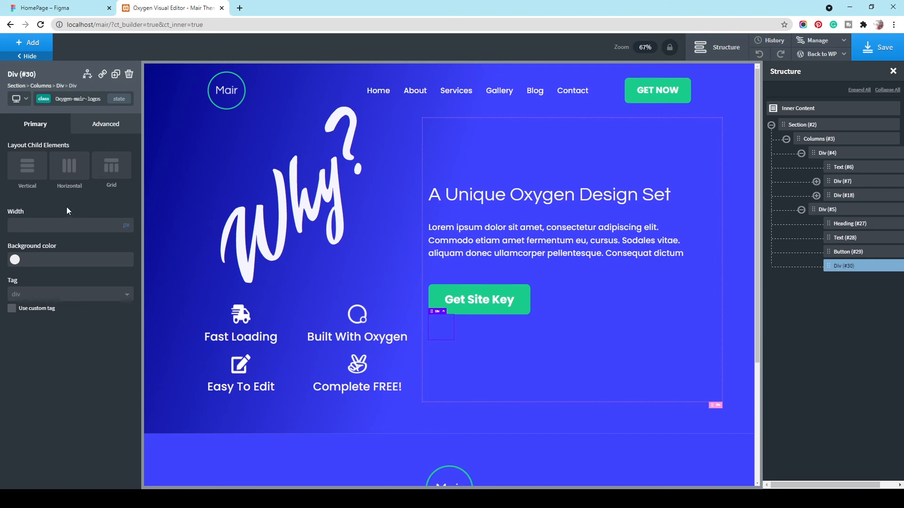
left_click(77, 10)
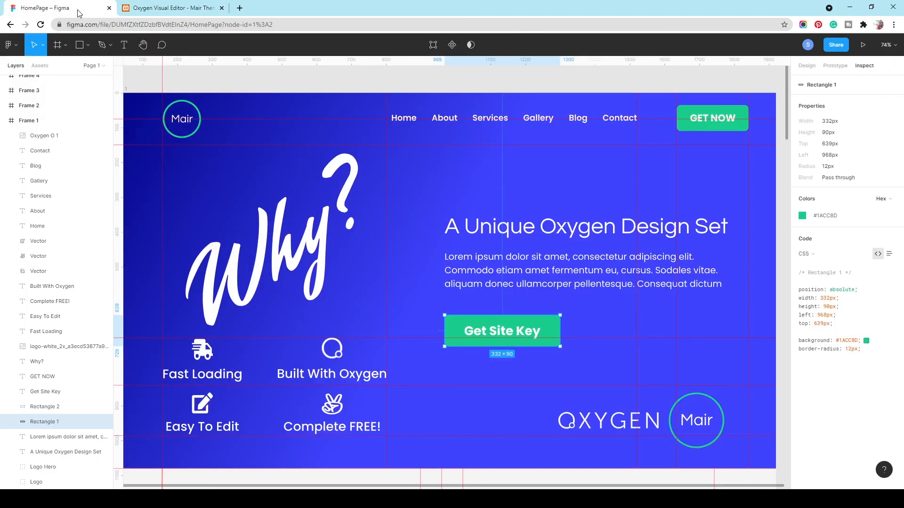
left_click(139, 8)
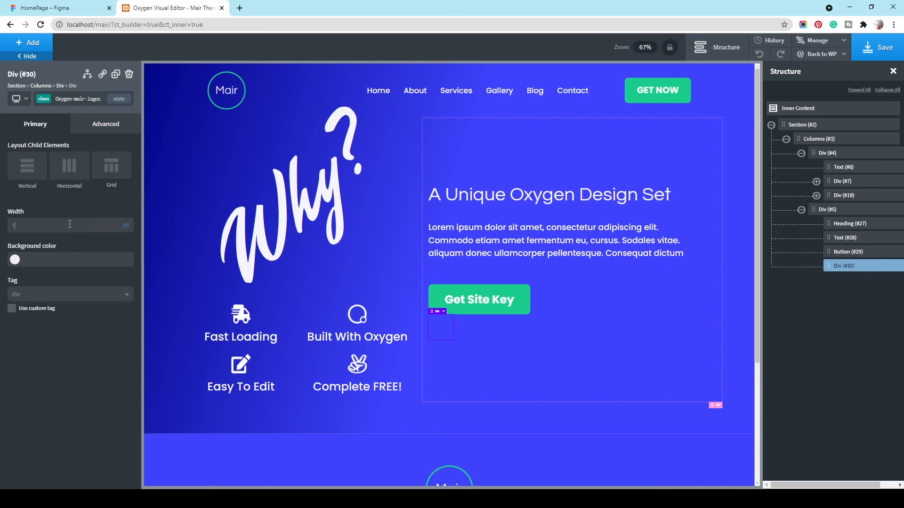
- Set the Oxygen-mair-logos div's width to 100%
type("00")
key("ctrl+a")
key("BackSpace")
left_click(129, 220)
type("100")
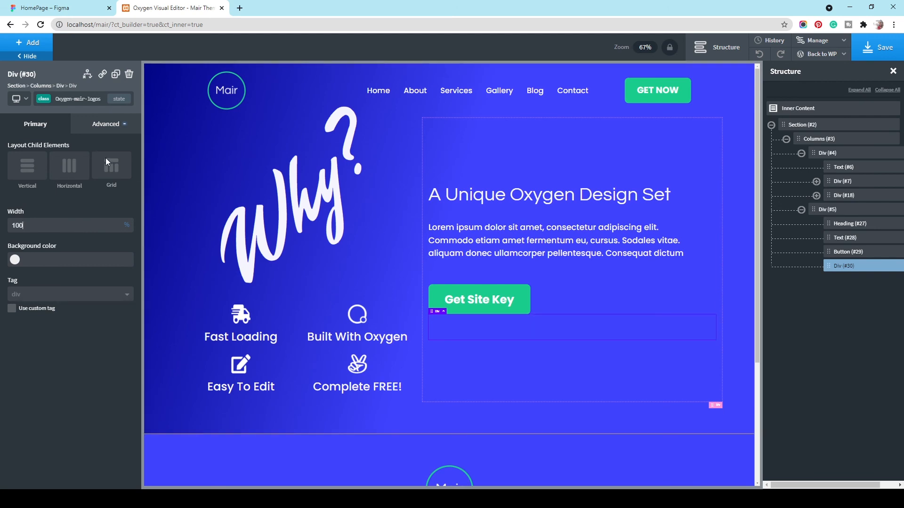
- Set the Oxygen-mair-logos div's top margin to 120 px
left_click(107, 123)
left_click(76, 175)
left_click(102, 179)
type("100")
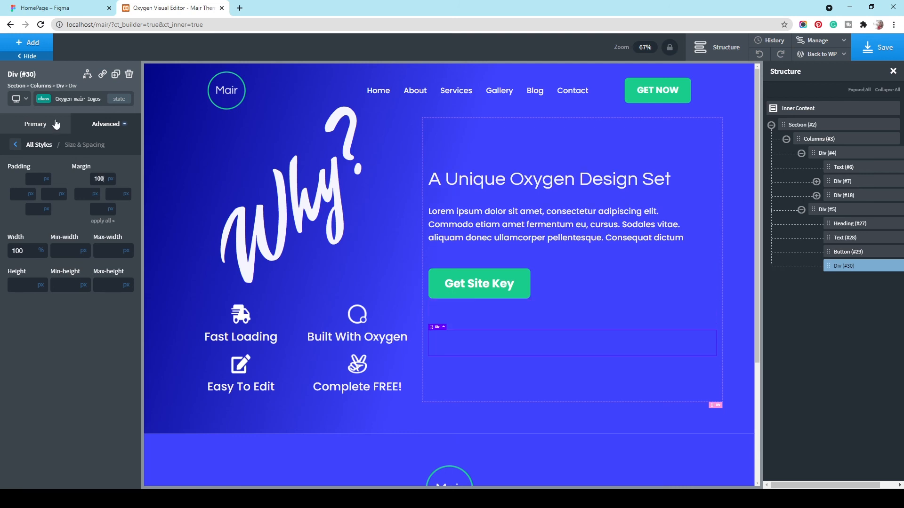
double_click(99, 182)
type("120")
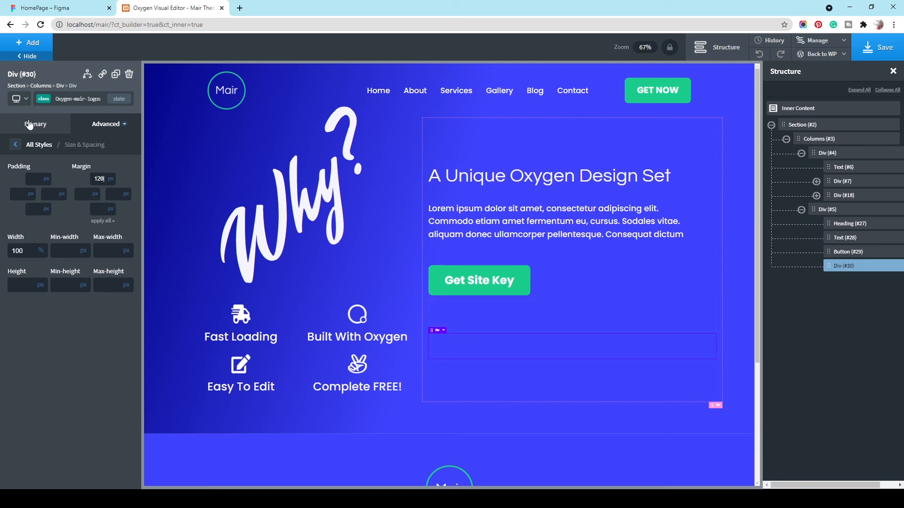
- Lay out the logos div's children horizontally, aligned right horizontally and middle vertically
left_click(30, 125)
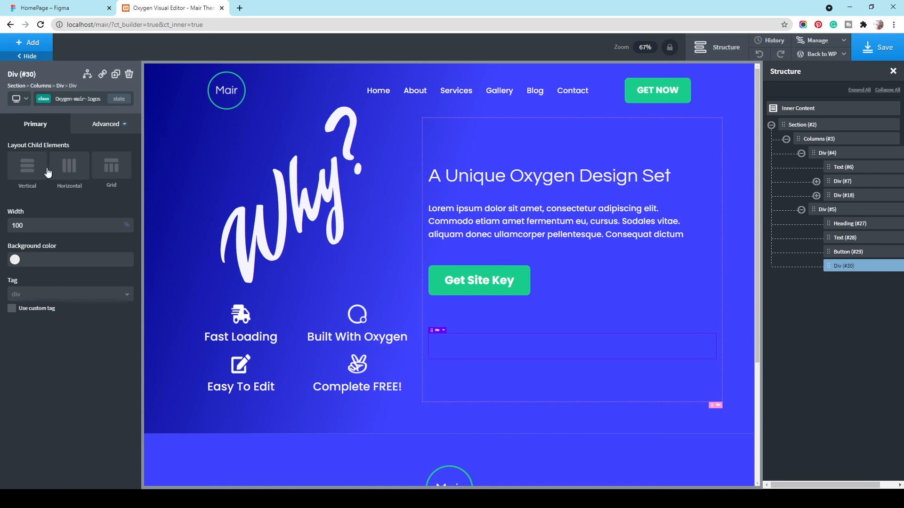
left_click(70, 169)
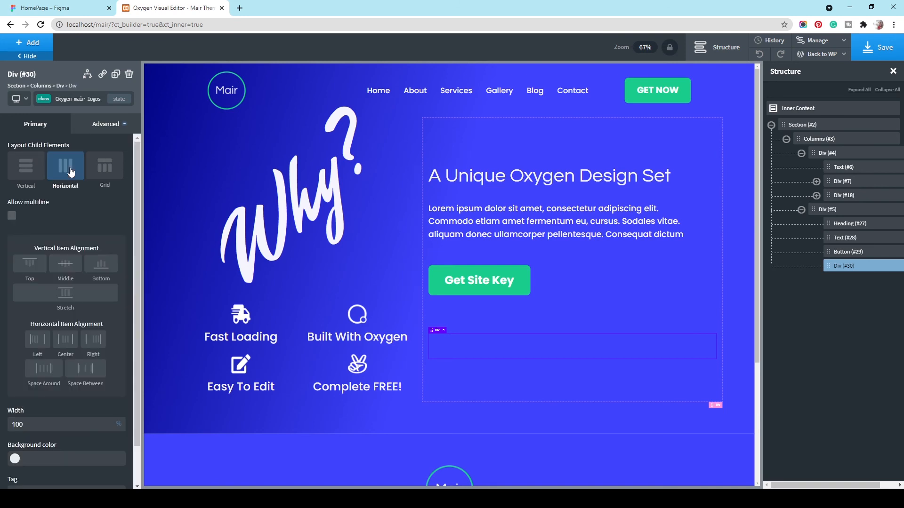
left_click(96, 341)
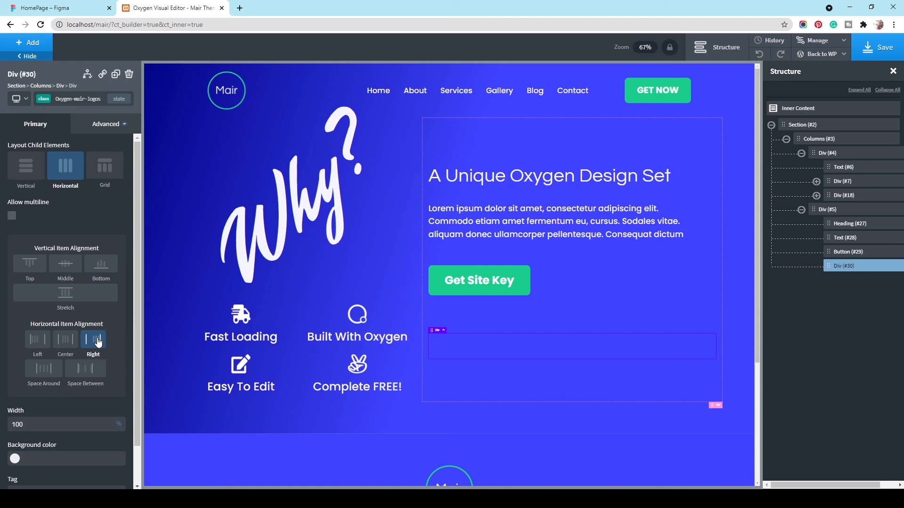
left_click(64, 270)
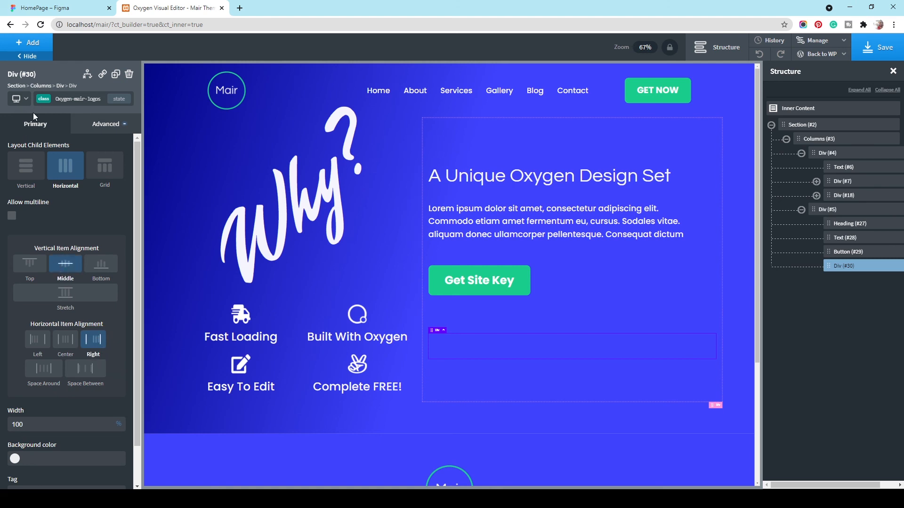
- Add an image inside the logos div and give it the class -hero-logo
left_click(28, 43)
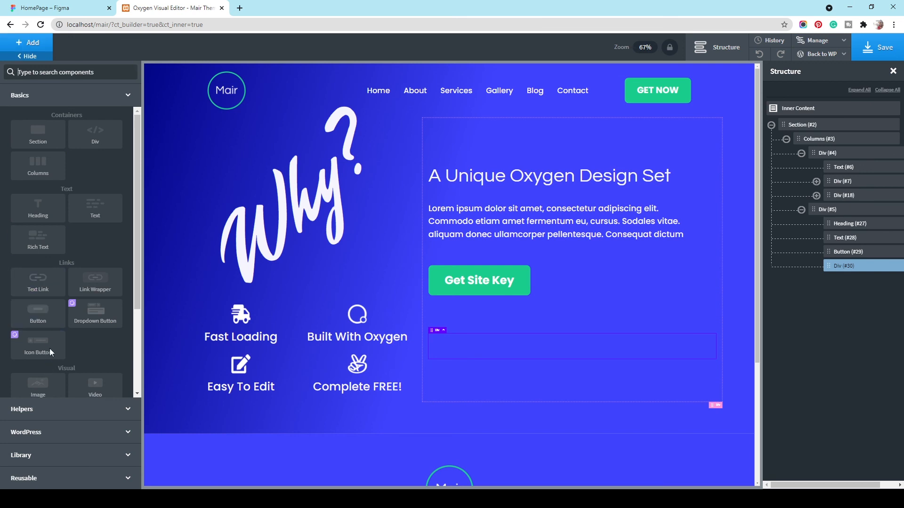
left_click(39, 386)
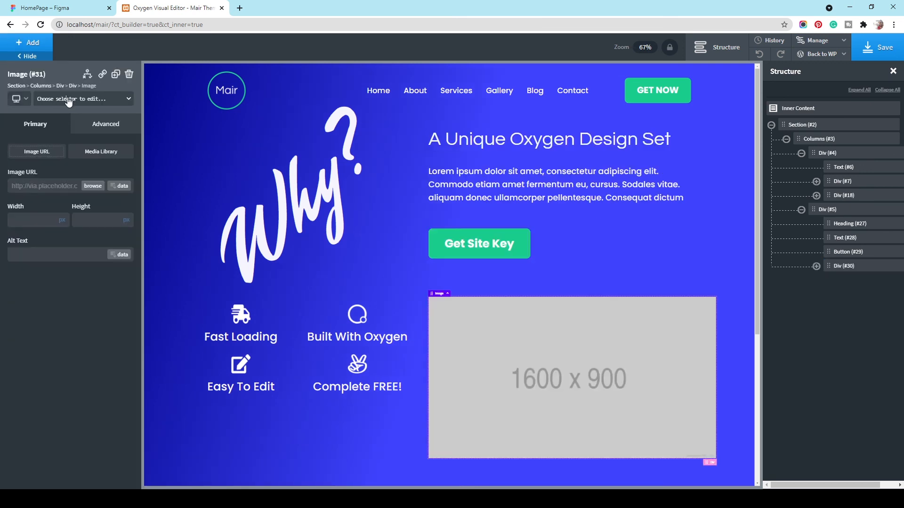
left_click(69, 100)
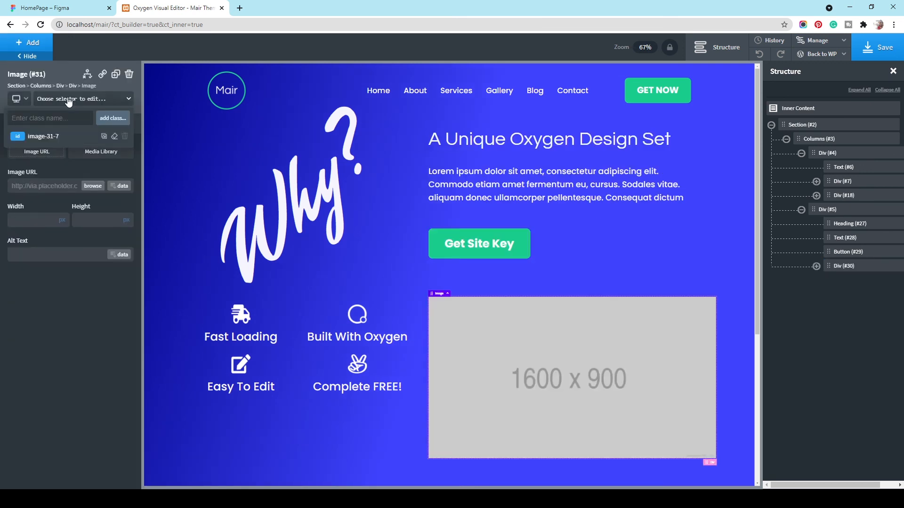
type("-hero-logos")
key("BackSpace")
left_click(113, 119)
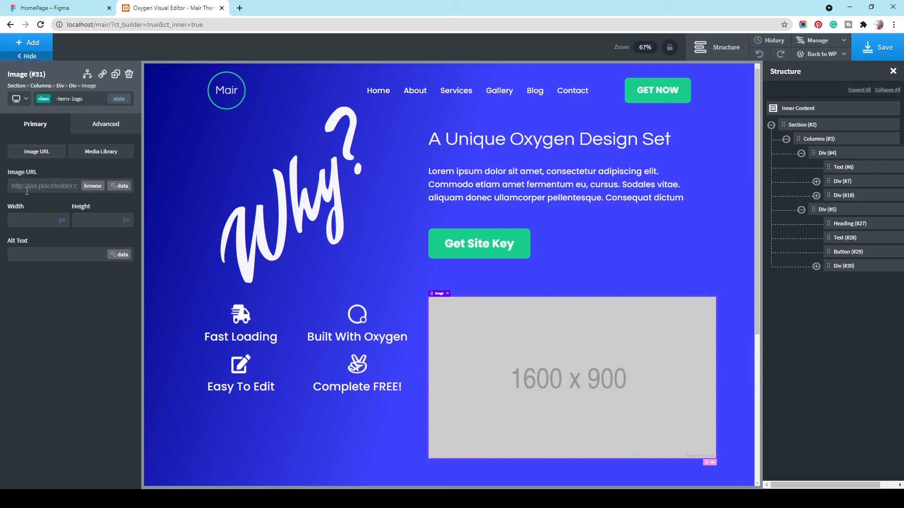
- Use the white Oxygen logo from the media library as the hero logo image, at full size
left_click(89, 150)
left_click(120, 187)
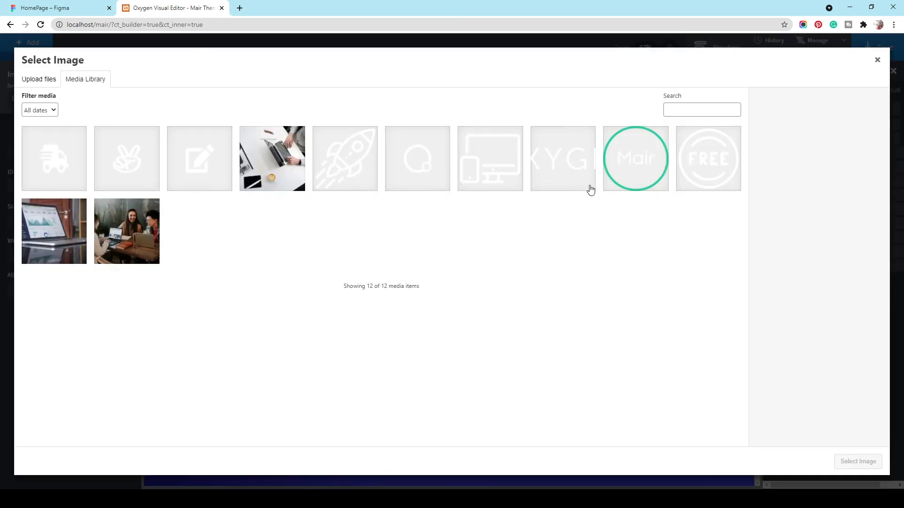
left_click(566, 177)
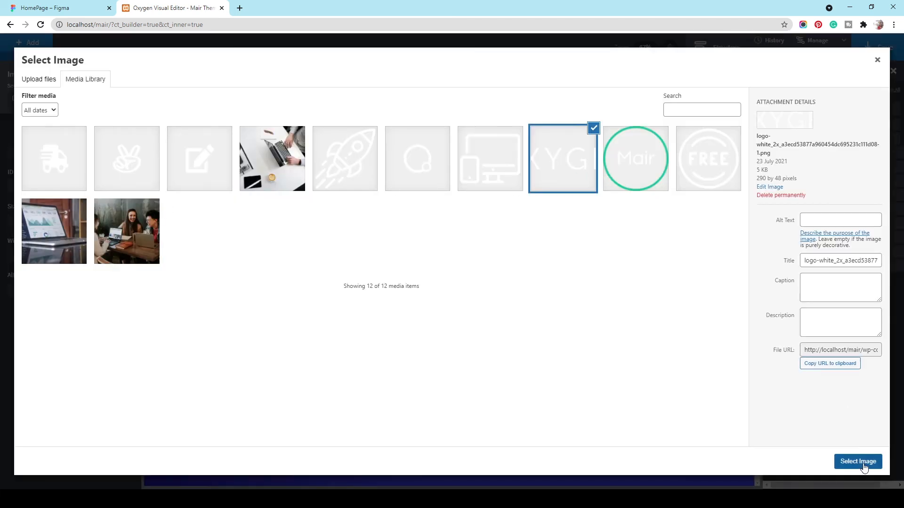
left_click(862, 462)
left_click(41, 223)
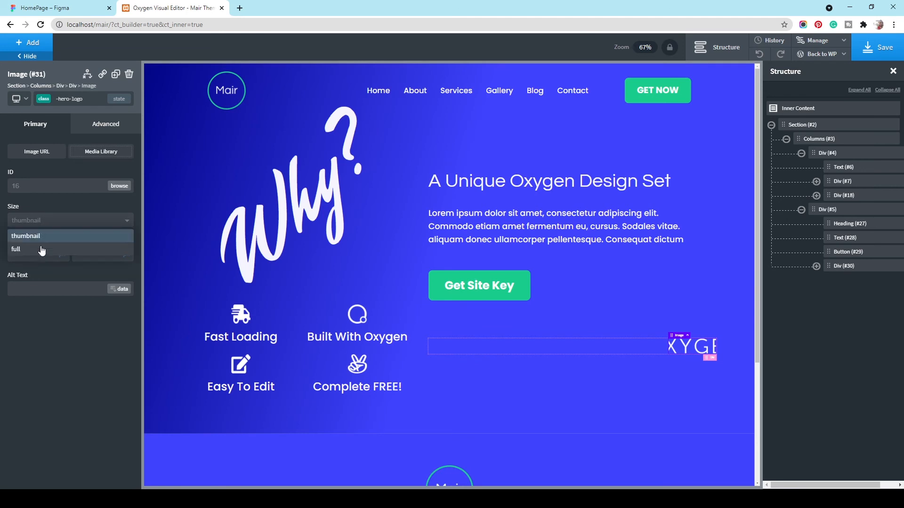
left_click(41, 250)
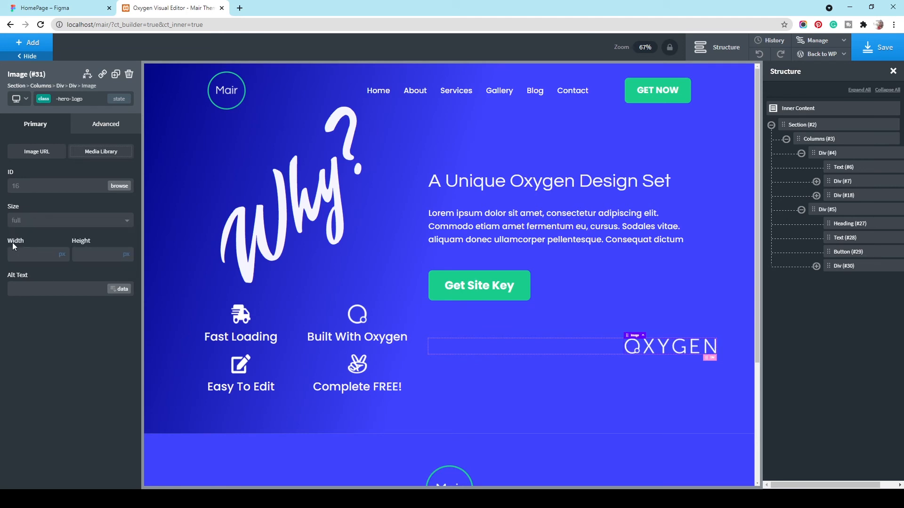
- Check the Oxygen logo in the Figma design, and set the -hero-logo class's right margin to 34 px in Oxygen
left_click(104, 127)
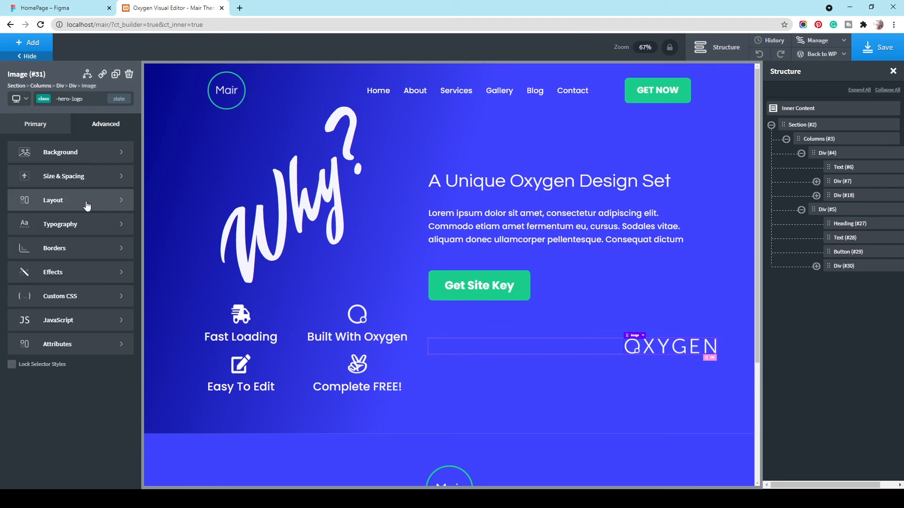
left_click(53, 8)
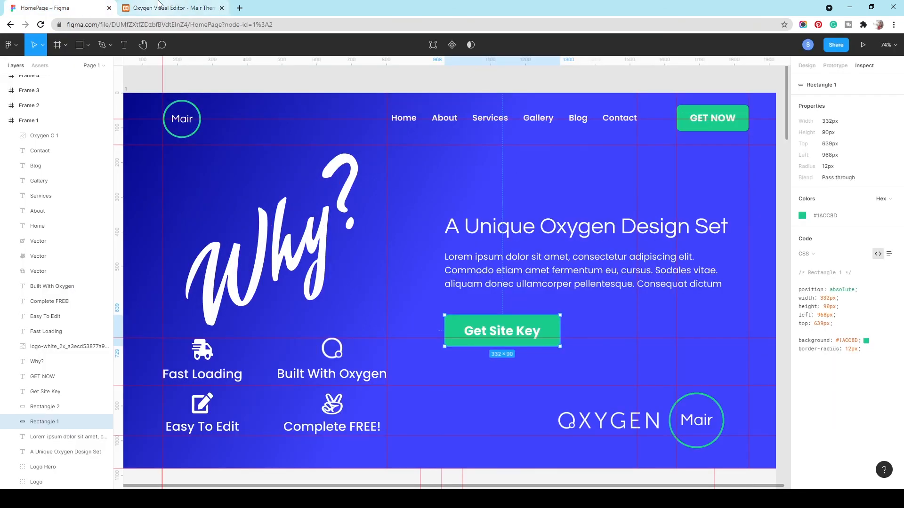
left_click(653, 429)
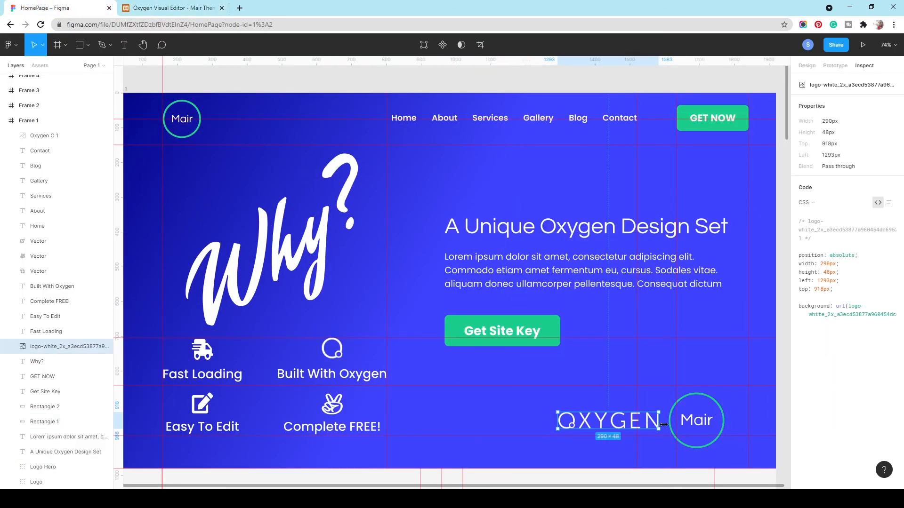
left_click(139, 14)
left_click(78, 175)
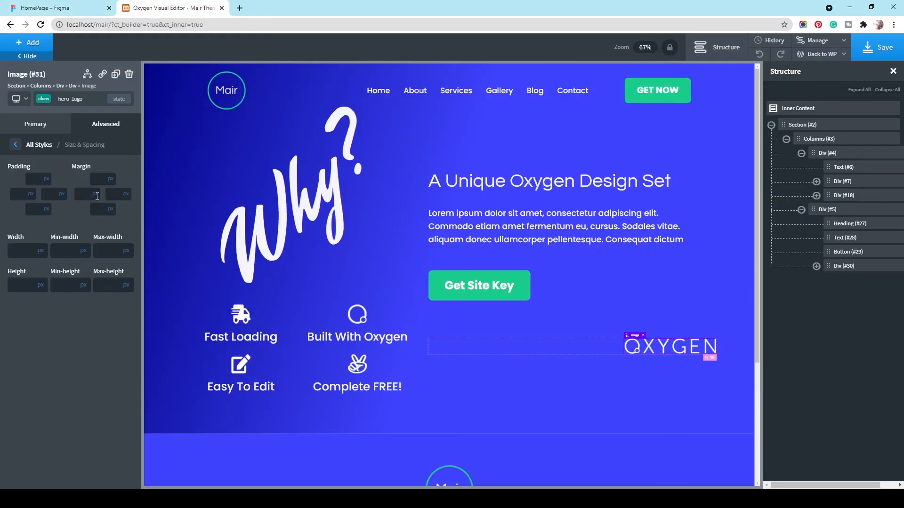
left_click(117, 191)
type("34")
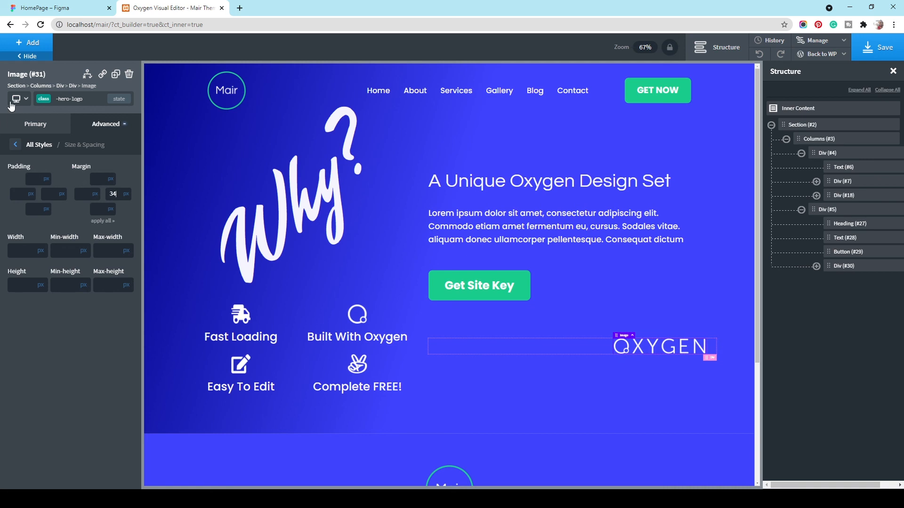
- Add a second image beside the Oxygen logo, using Logo-Hero.png from the media library
left_click(27, 46)
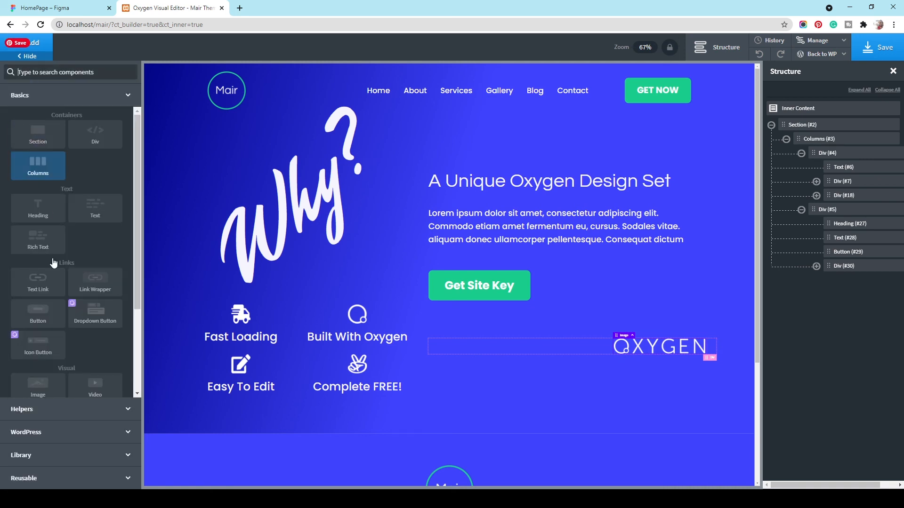
left_click(53, 387)
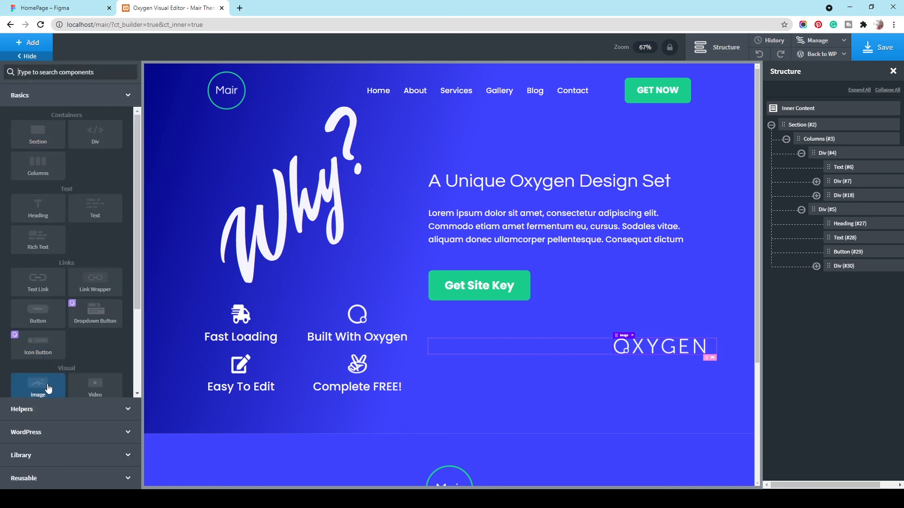
left_click(109, 152)
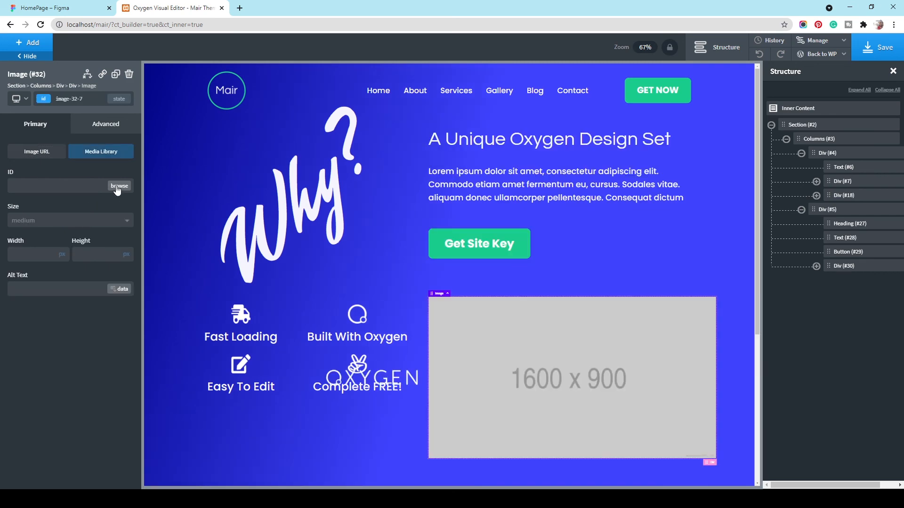
left_click(117, 187)
left_click(639, 158)
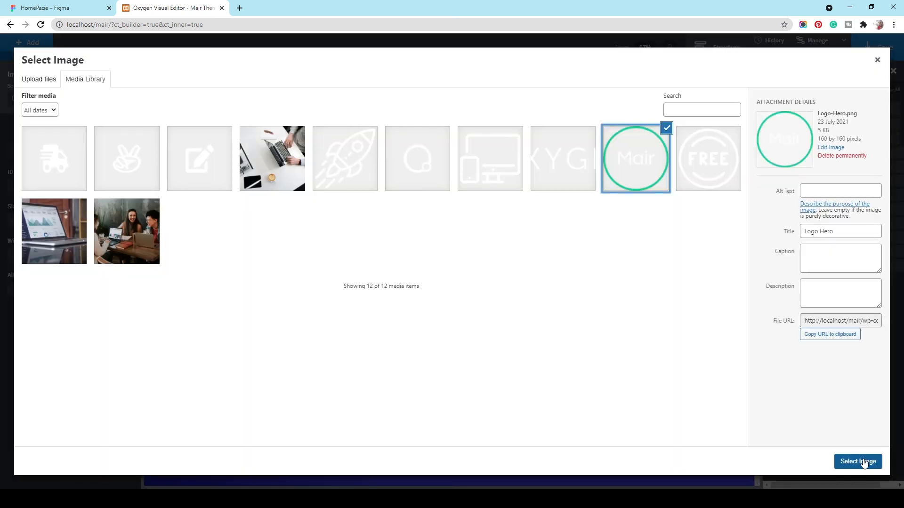
left_click(864, 462)
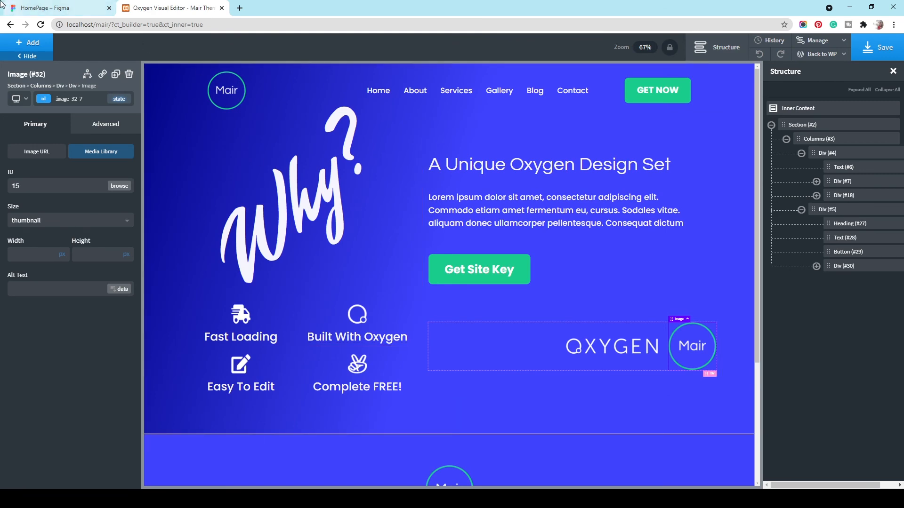
- Inspect the size and placement of the hero's Mair logo in the Figma design
left_click(55, 6)
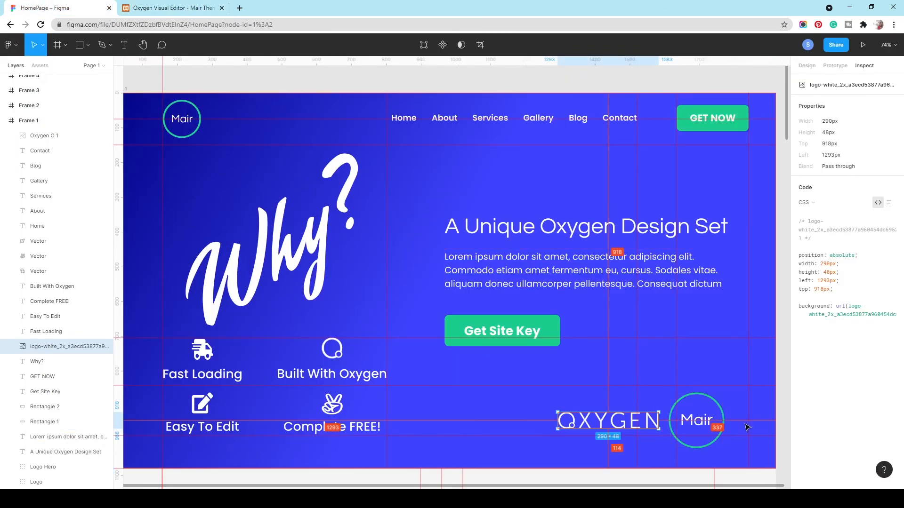
left_click(691, 422)
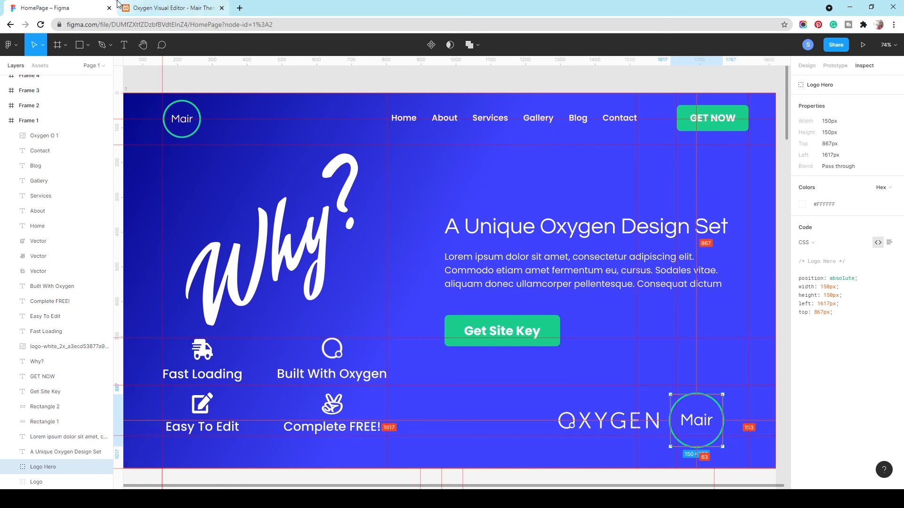
left_click(172, 8)
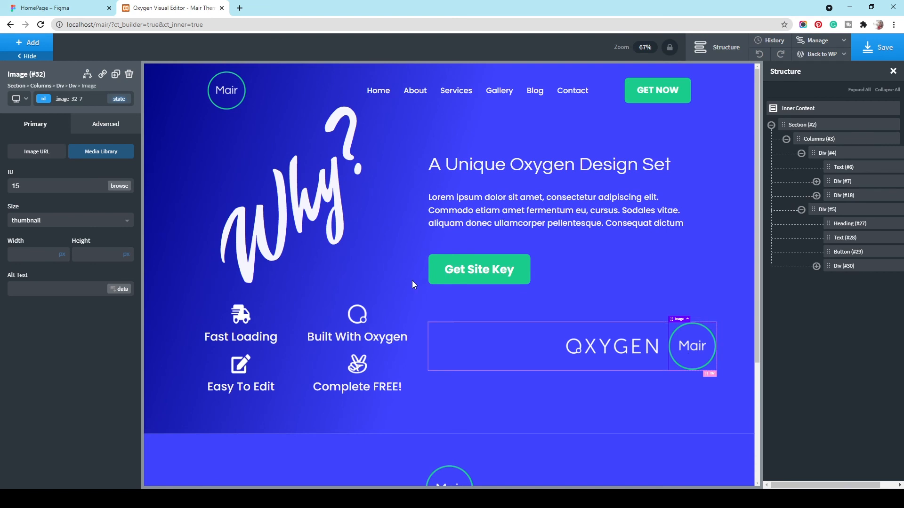
- Apply the existing -hero-logo class to the Mair logo image in Oxygen
left_click(102, 126)
left_click(99, 183)
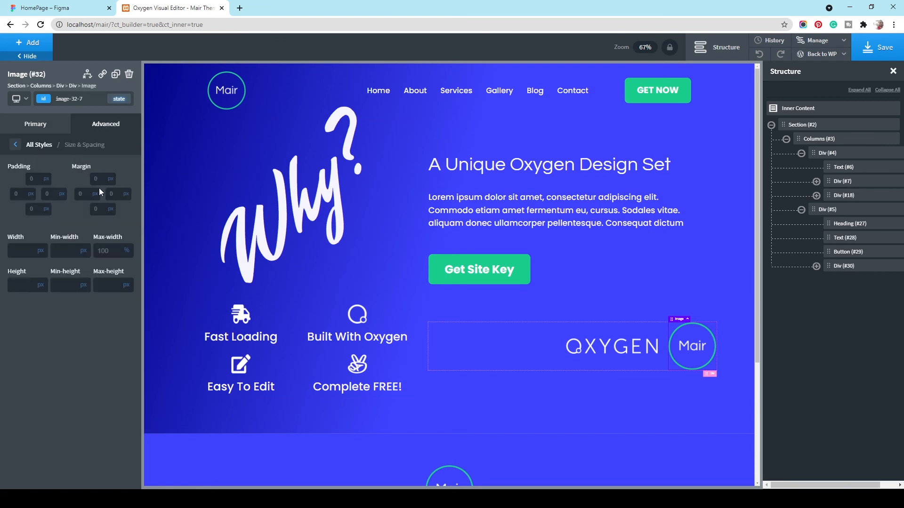
left_click(71, 100)
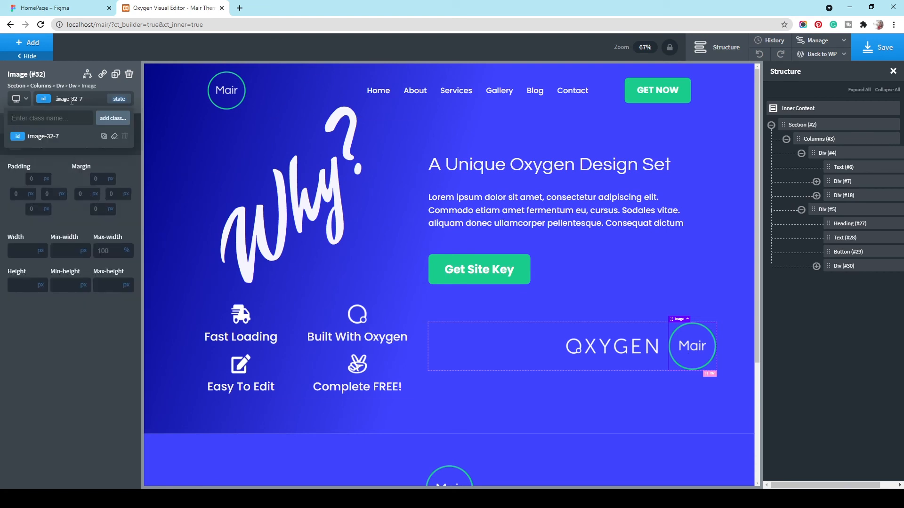
type("hero")
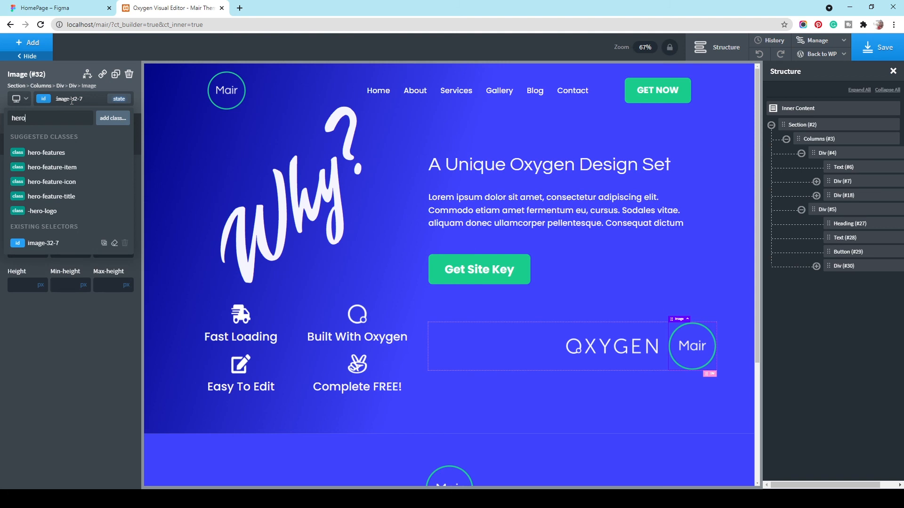
left_click(69, 212)
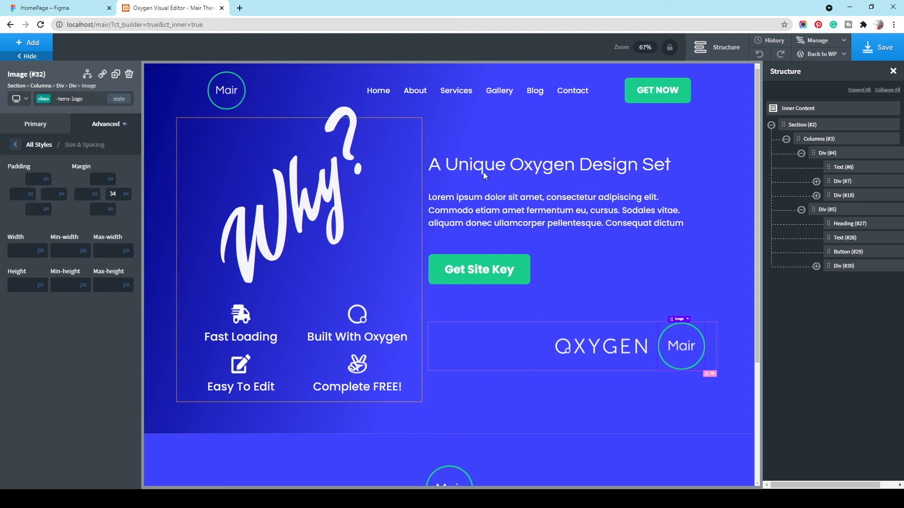
- Set the font size of the lorem ipsum paragraph under the hero heading to 28 px
left_click(478, 209)
double_click(21, 295)
type("28")
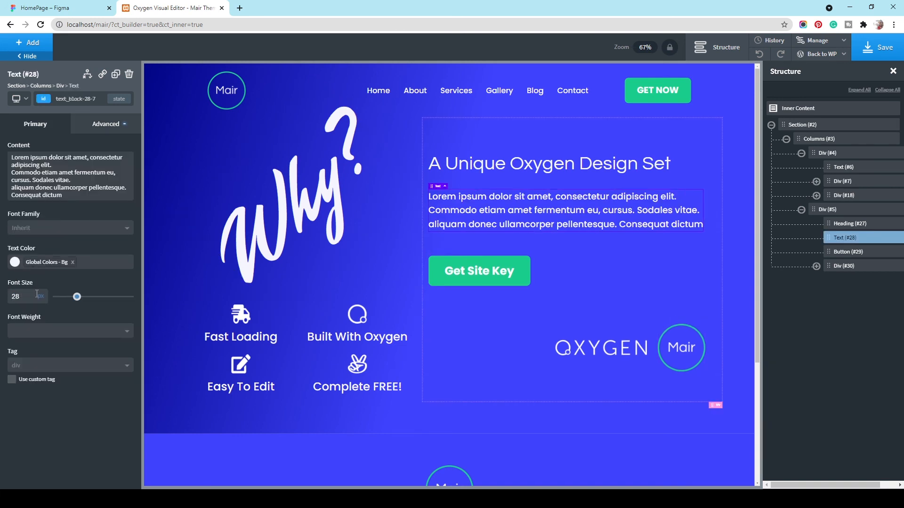
left_click(702, 352)
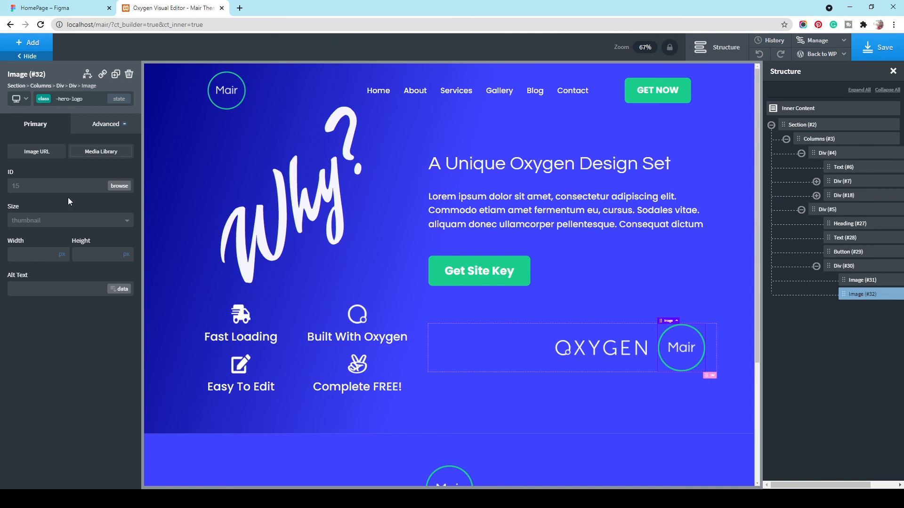
left_click(100, 134)
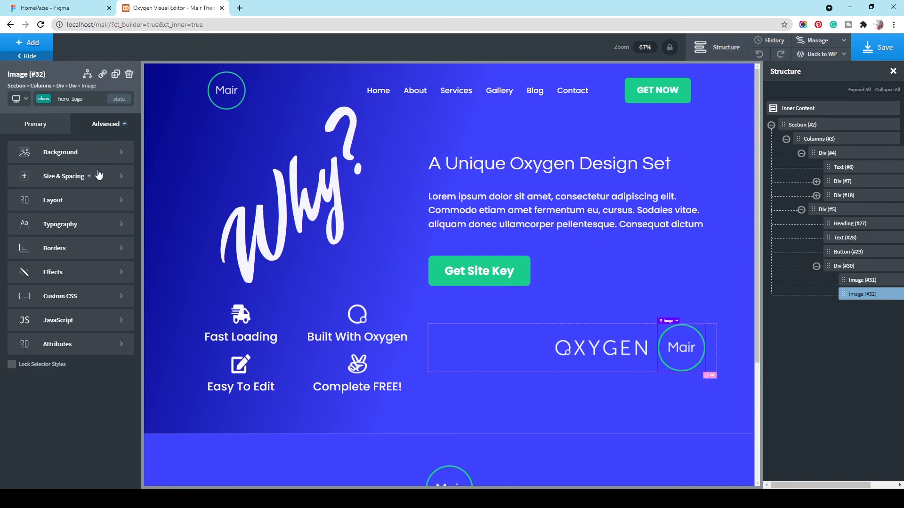
left_click(45, 103)
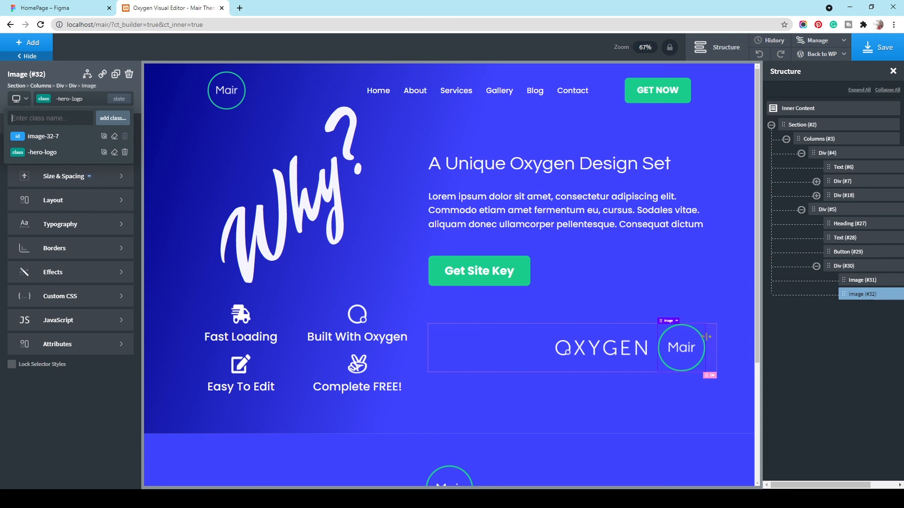
left_click(46, 137)
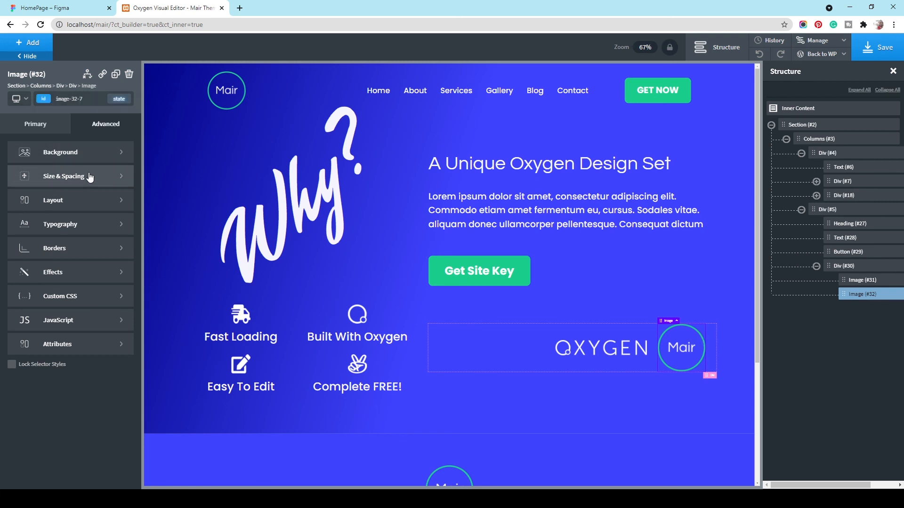
- Set the right padding of the Oxygen-mair-logos div to 50 px
left_click(847, 267)
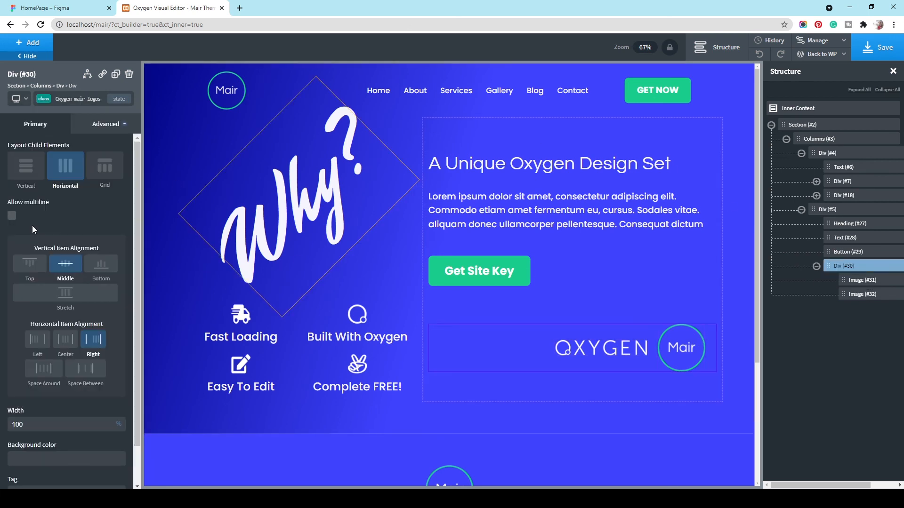
left_click(99, 122)
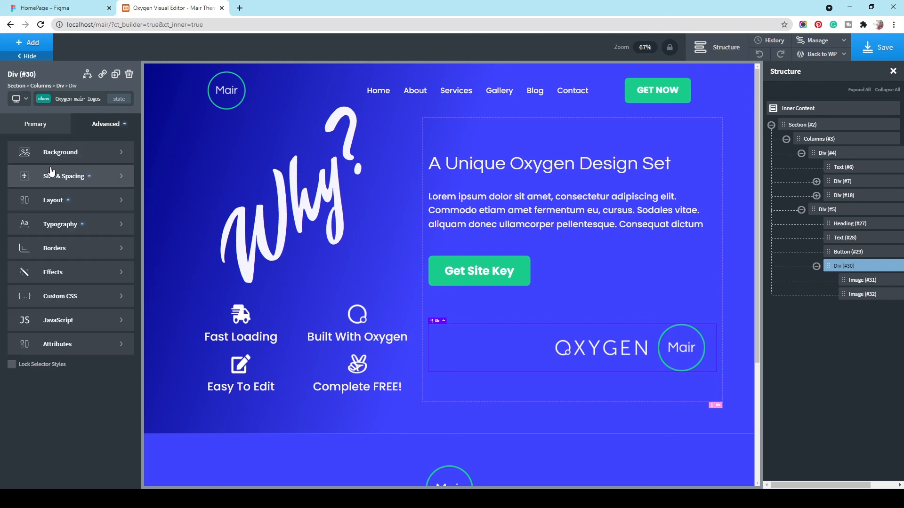
left_click(108, 177)
left_click(50, 197)
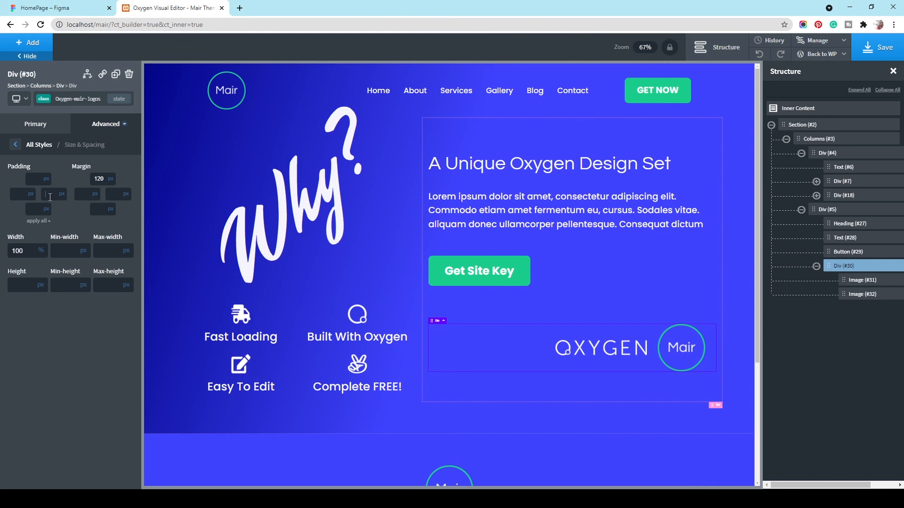
type("1")
type("0")
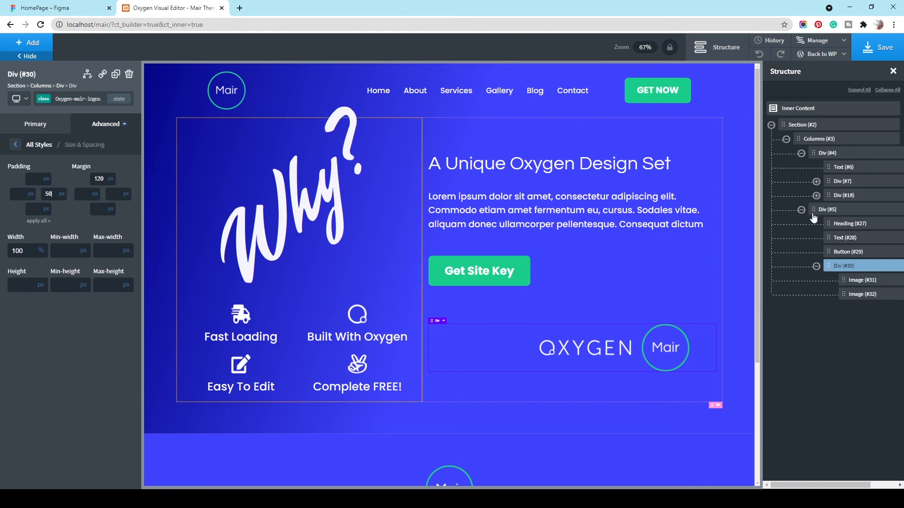
- Save the page and open its frontend to review the complete hero section
left_click(872, 55)
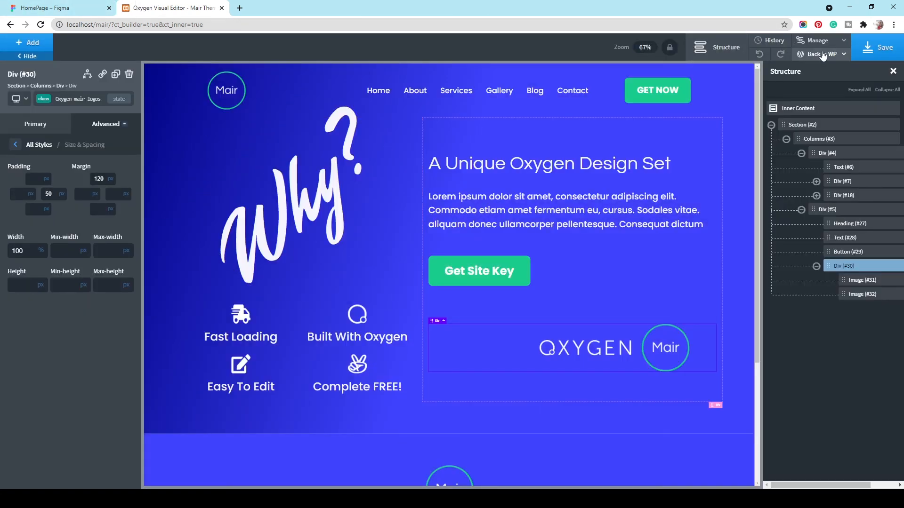
mouse_move(820, 53)
left_click(818, 86)
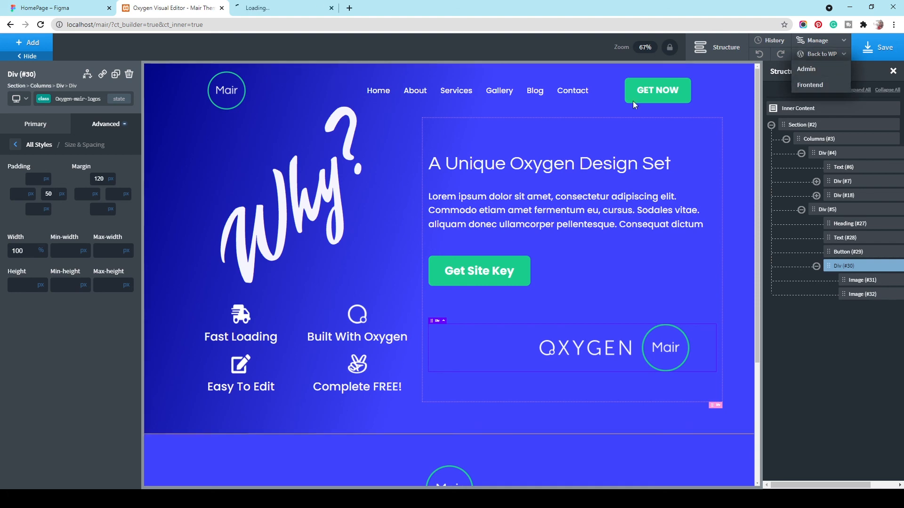
left_click(288, 8)
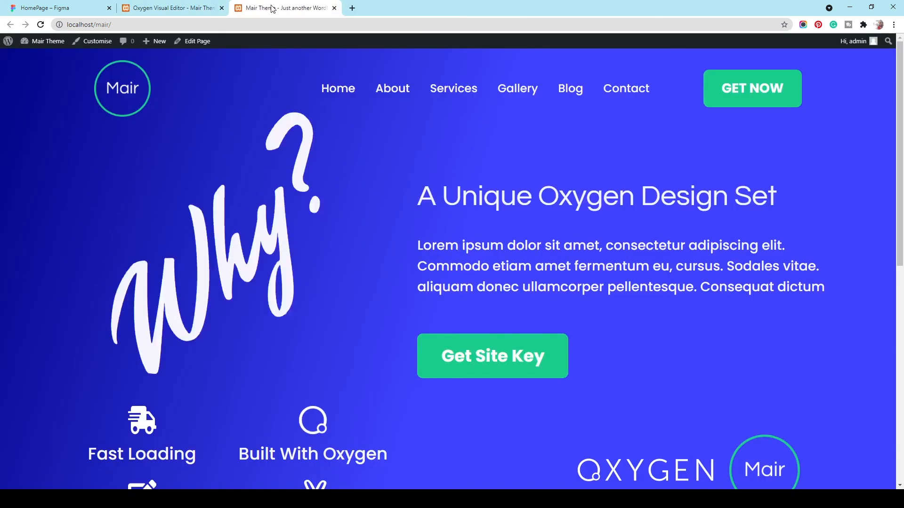
scroll(498, 163, "down", 3)
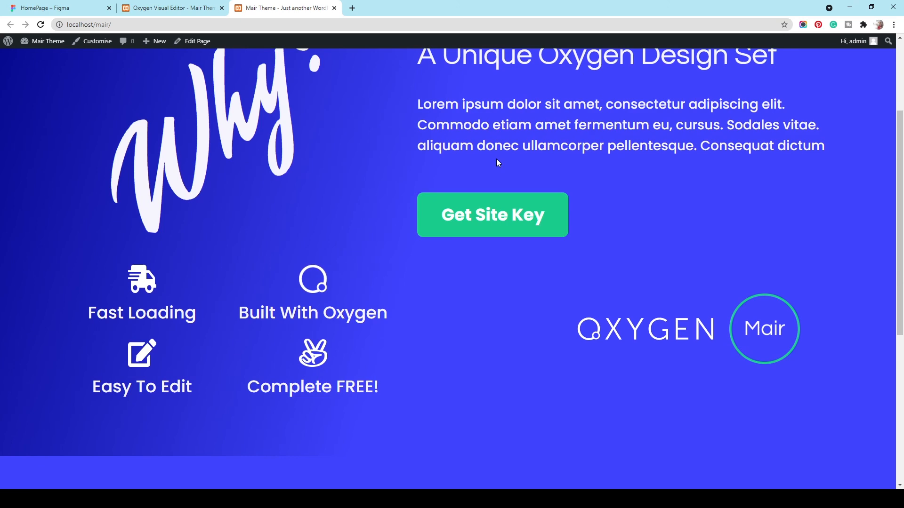
scroll(497, 162, "up", 3)
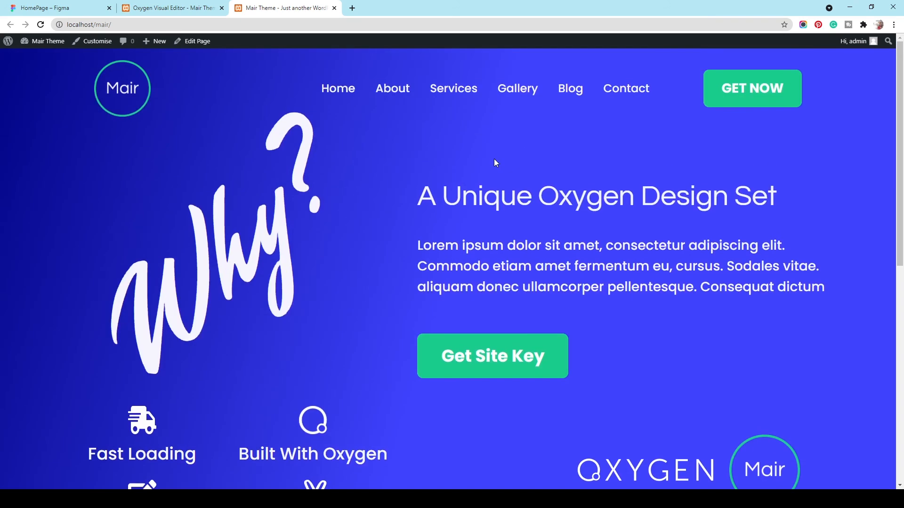
- Review the homepage on the frontend from the hero section down to the footer and back
scroll(495, 163, "down", 7)
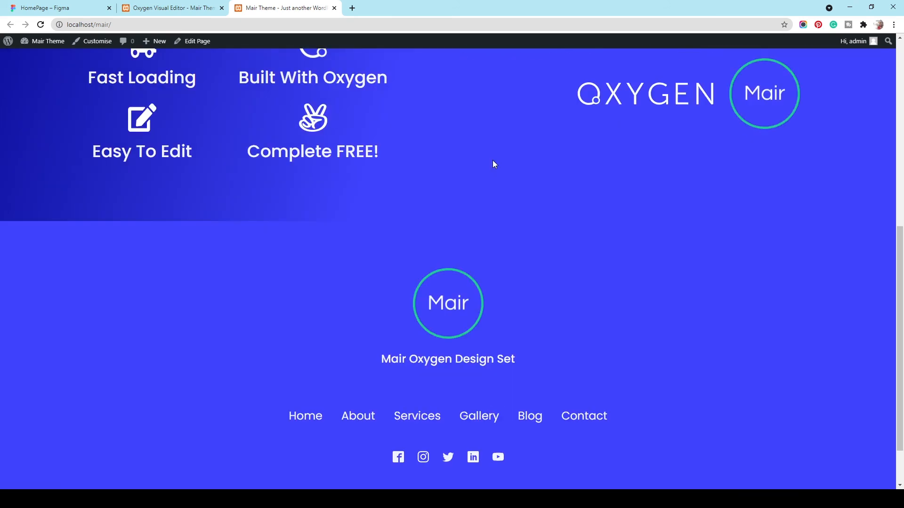
scroll(493, 163, "down", 2)
scroll(712, 234, "up", 9)
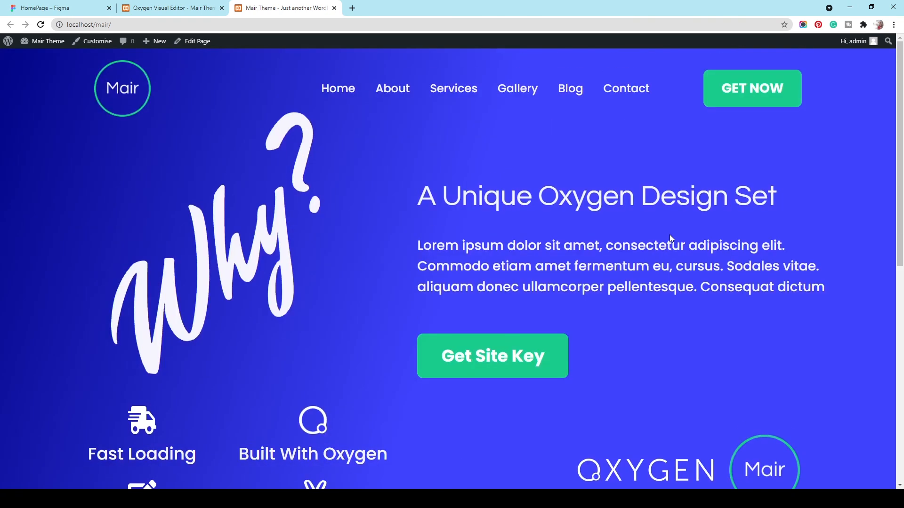
scroll(656, 234, "down", 6)
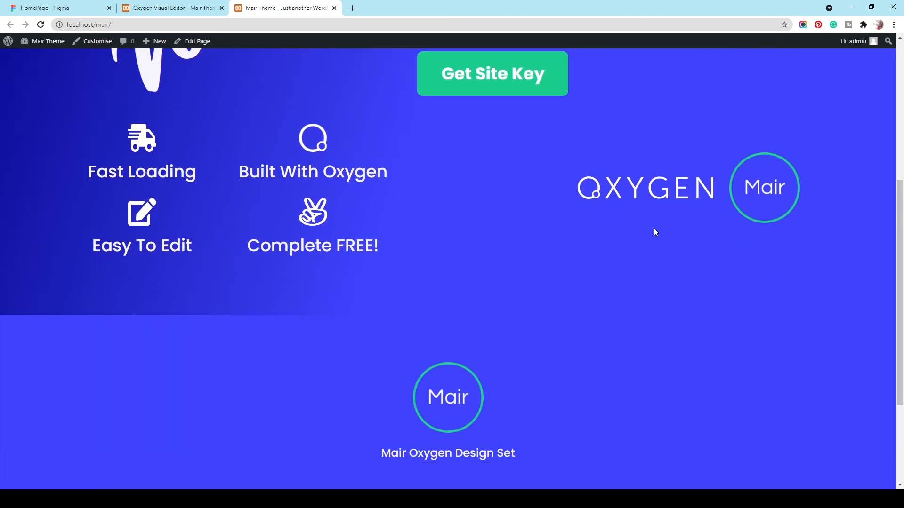
scroll(655, 232, "up", 6)
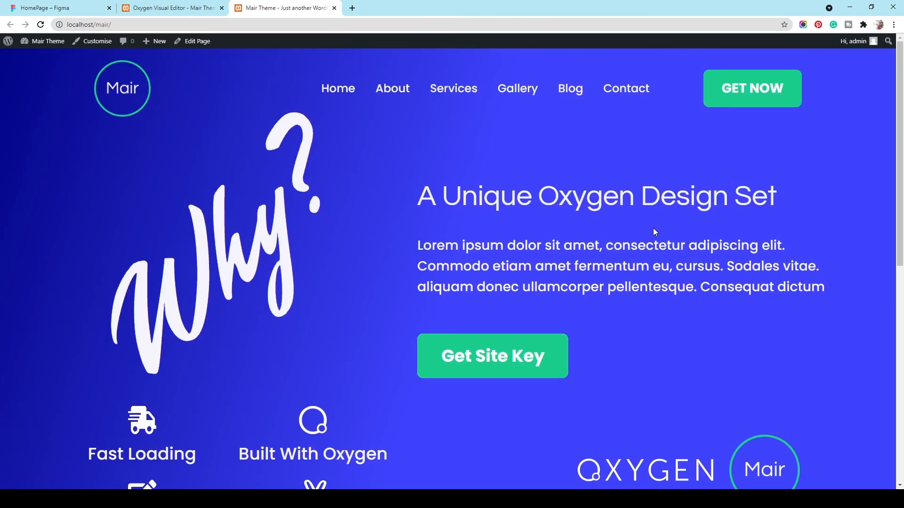
- Switch to the Figma HomePage design and look through the sections below the hero, from About Mair down to the footer
left_click(72, 9)
scroll(403, 195, "down", 10)
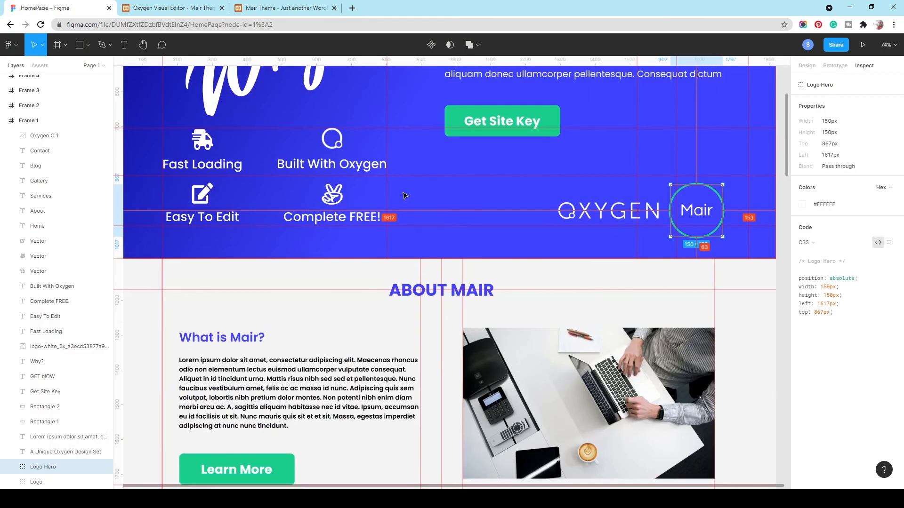
scroll(389, 202, "up", 3)
scroll(386, 246, "down", 4)
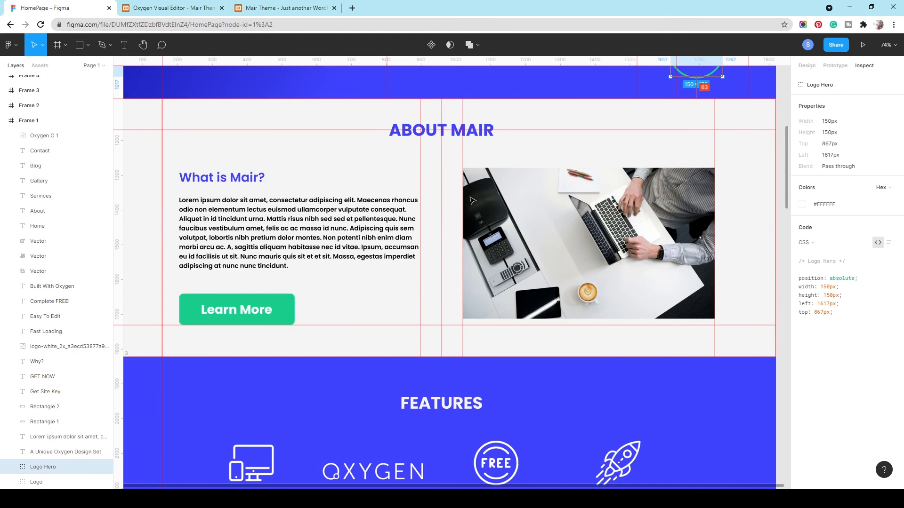
scroll(388, 246, "down", 3)
scroll(424, 282, "down", 3)
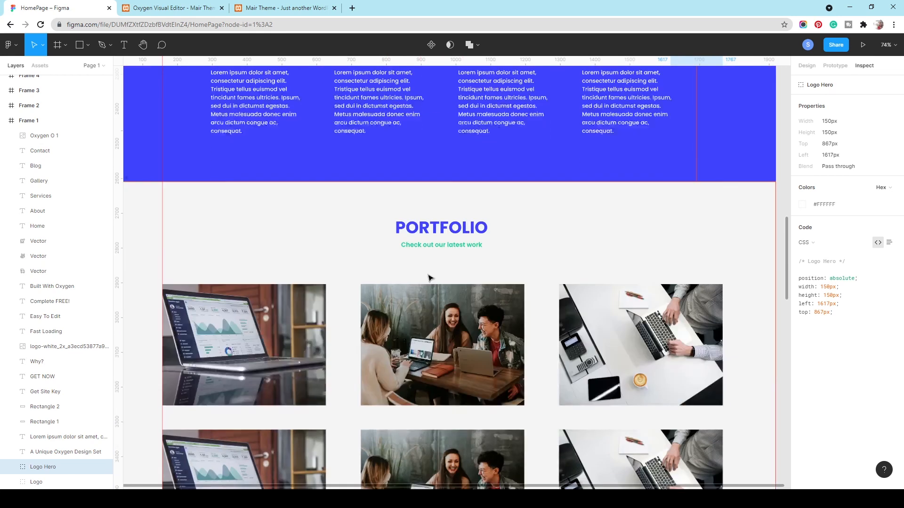
scroll(422, 313, "down", 6)
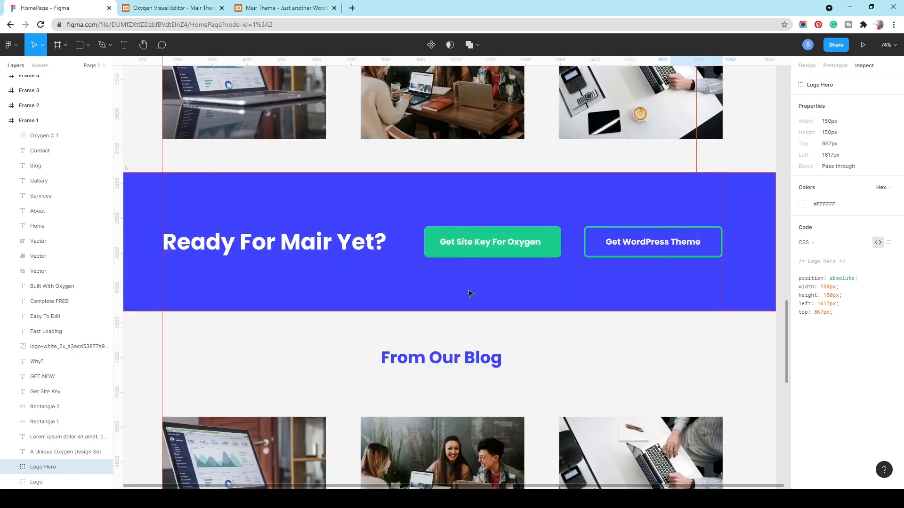
scroll(471, 295, "down", 2)
scroll(471, 306, "down", 5)
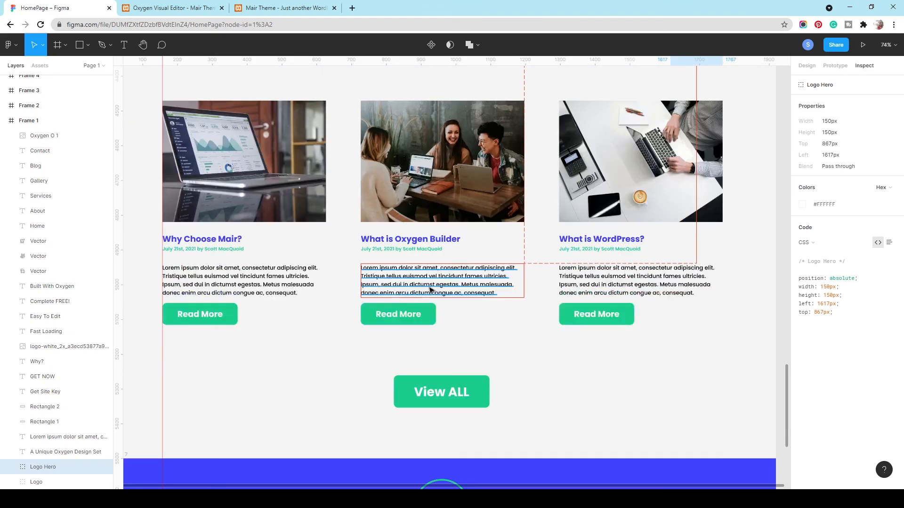
scroll(320, 330, "down", 4)
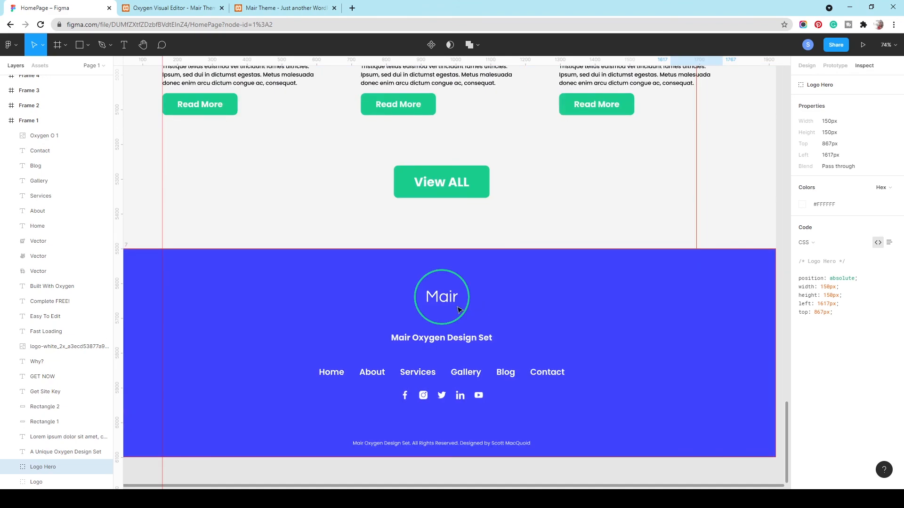
- Return to the hero in the Figma design and examine the About Mair and Features sections that follow it
scroll(503, 279, "up", 20)
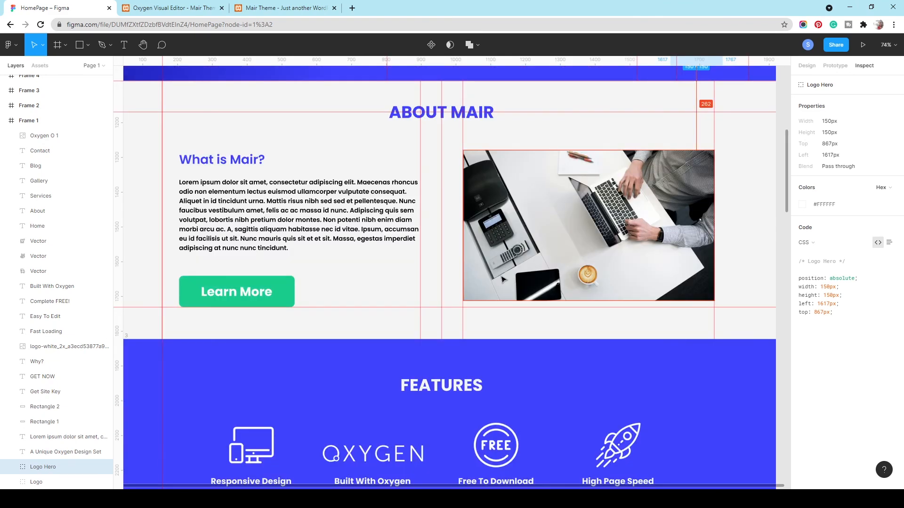
scroll(504, 279, "up", 10)
scroll(475, 242, "down", 3)
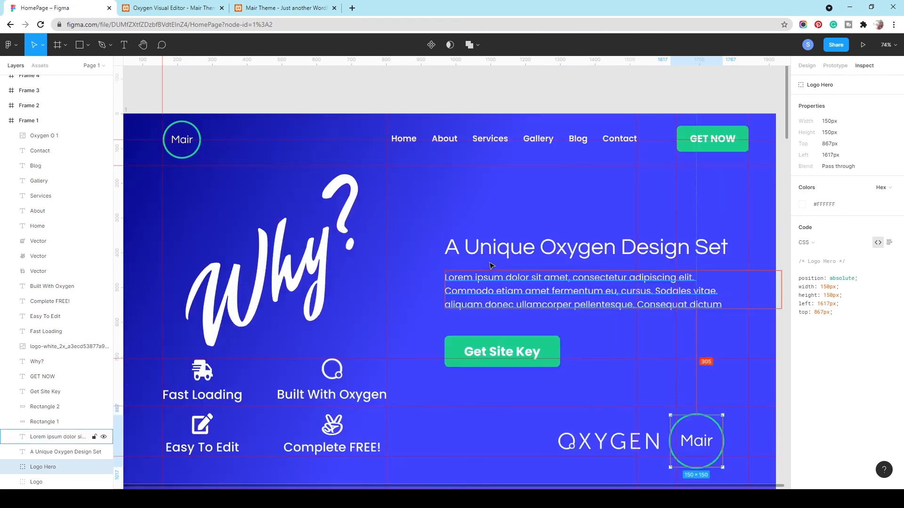
scroll(475, 242, "down", 4)
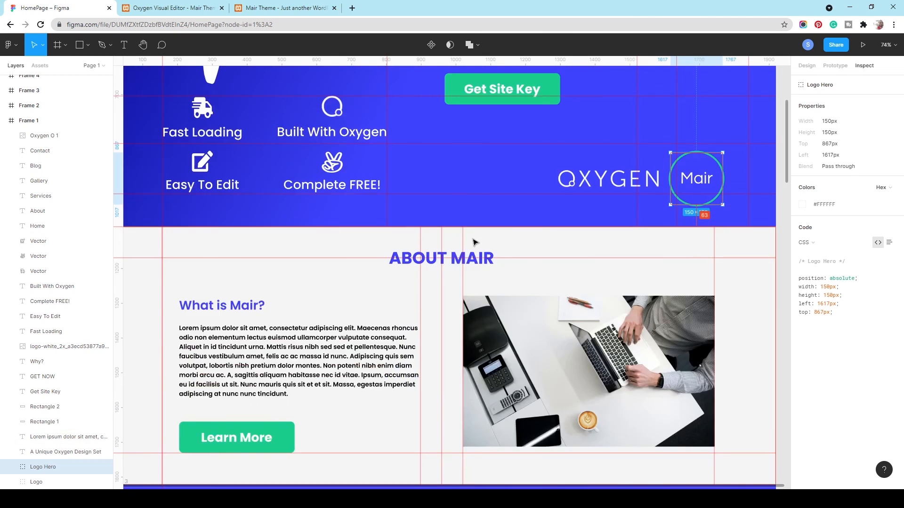
scroll(474, 242, "down", 4)
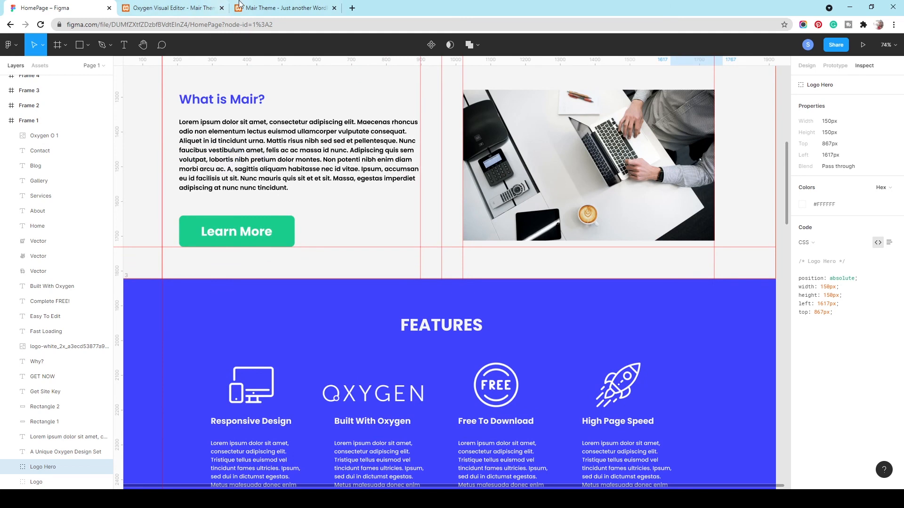